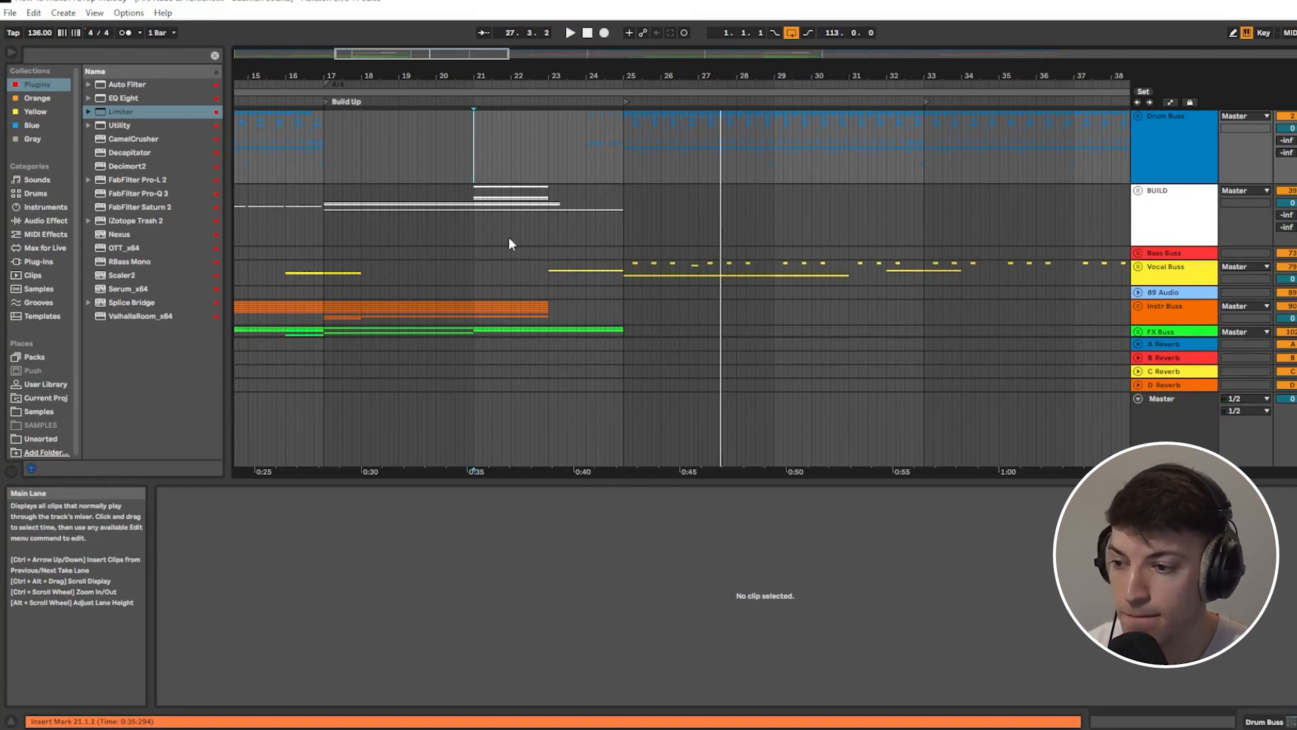
Step: Highlight the Instr Buss section of the build-up from bar 21 to bar 24
scroll(568, 310, down, 2)
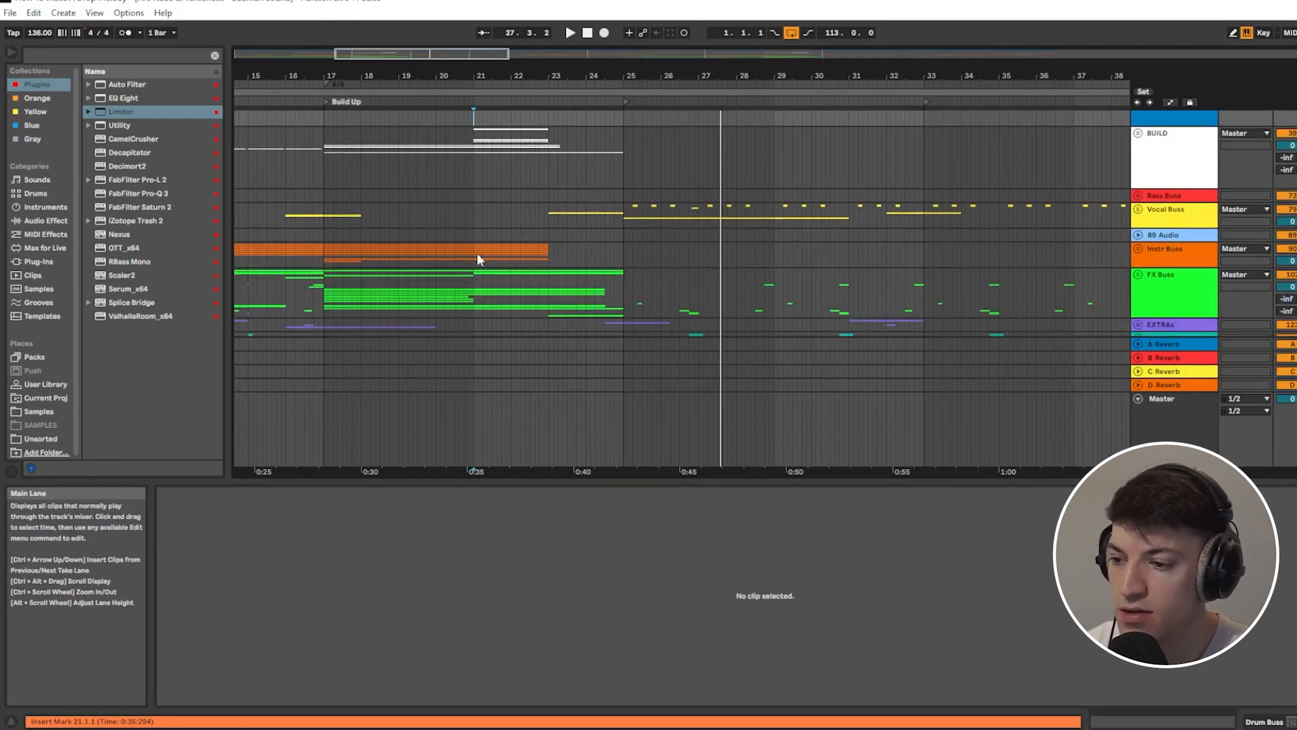
drag(477, 255, 562, 255)
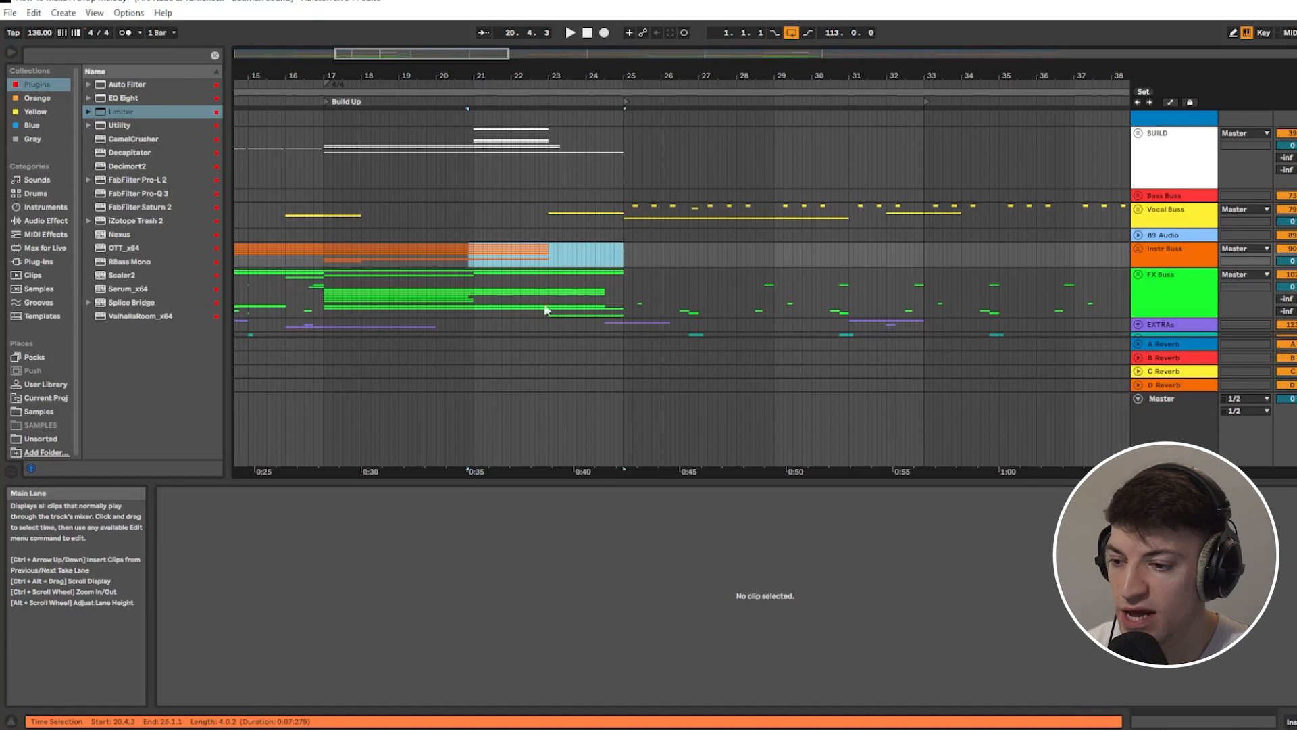
click(473, 255)
drag(472, 255, 558, 255)
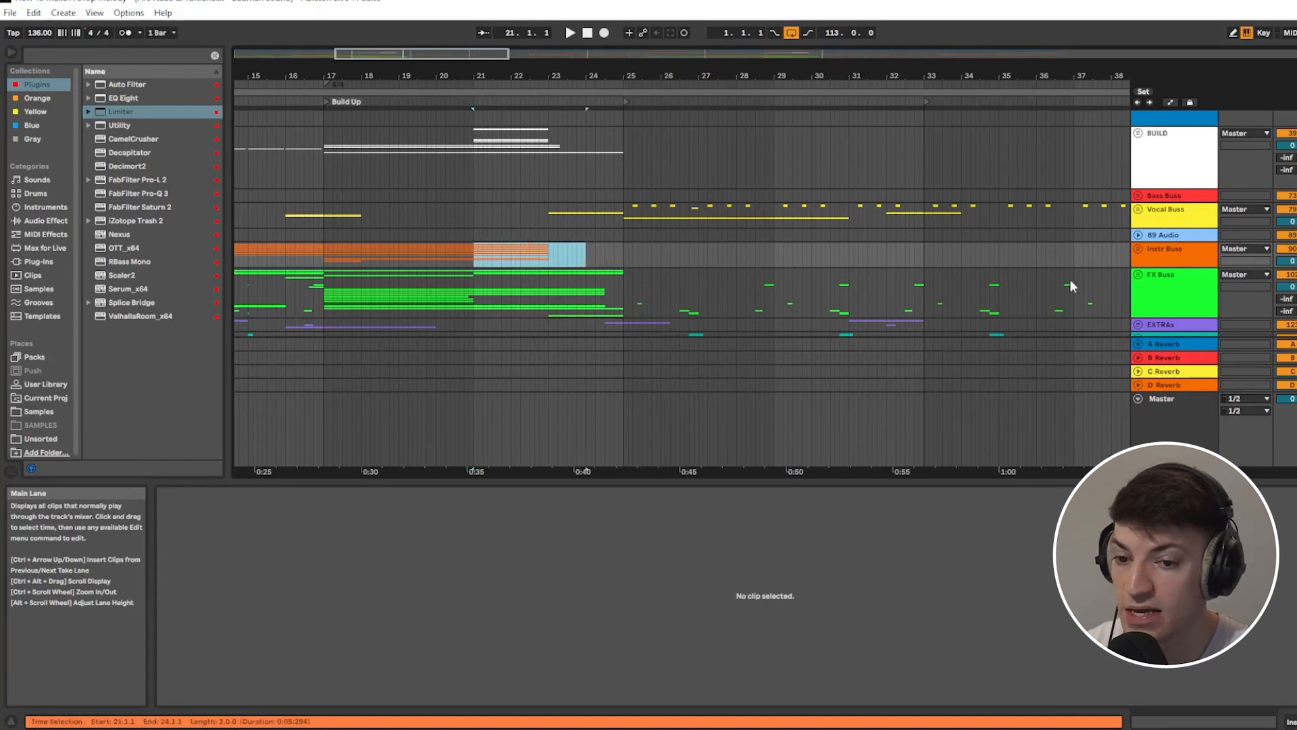
Step: Unfold the Instr Buss group and play the 93 M1 organ part briefly from bar 21
click(1138, 248)
scroll(574, 260, down, 4)
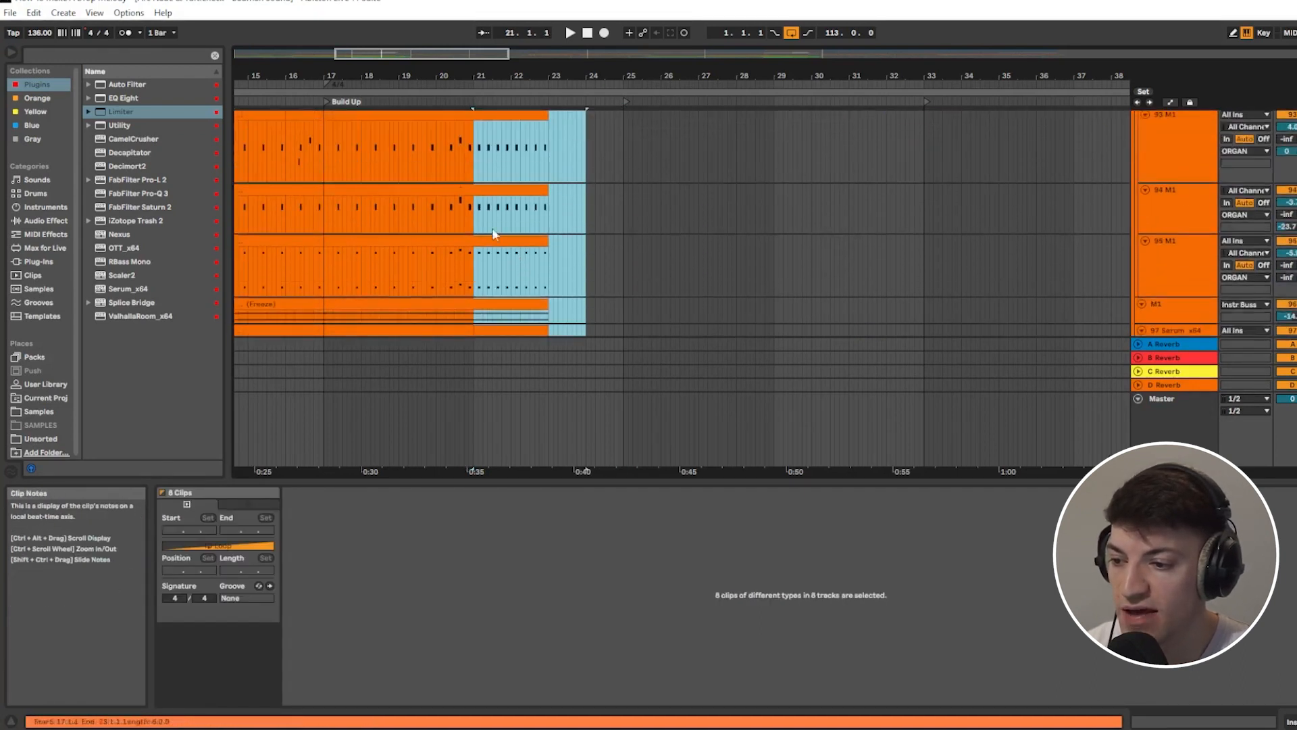
click(474, 159)
scroll(1074, 192, up, 2)
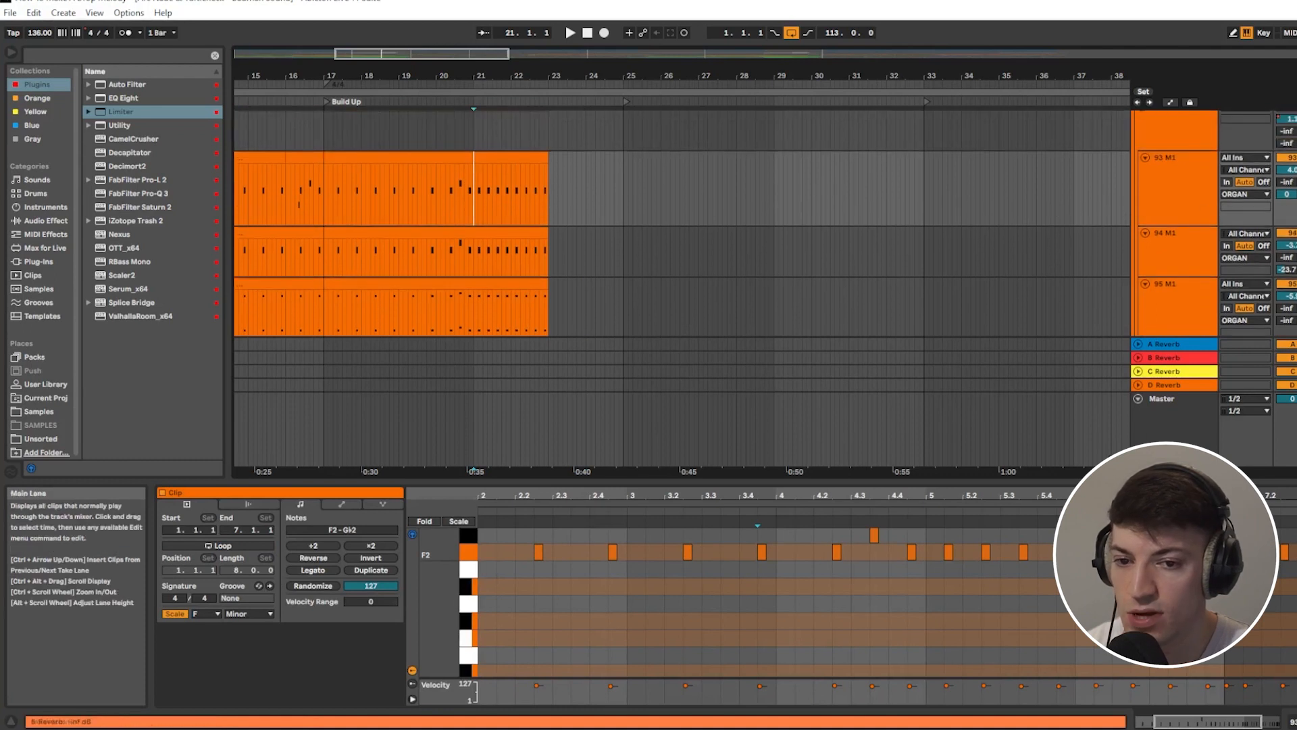
key(space)
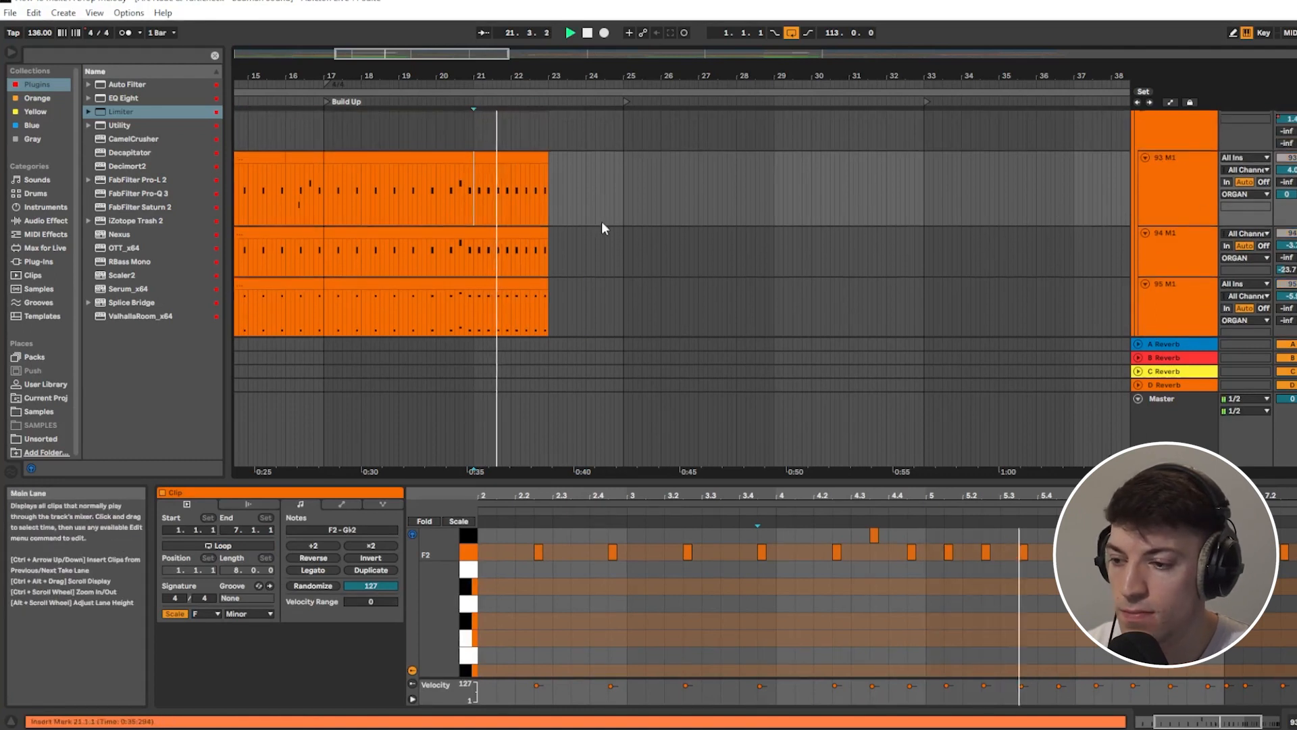
key(space)
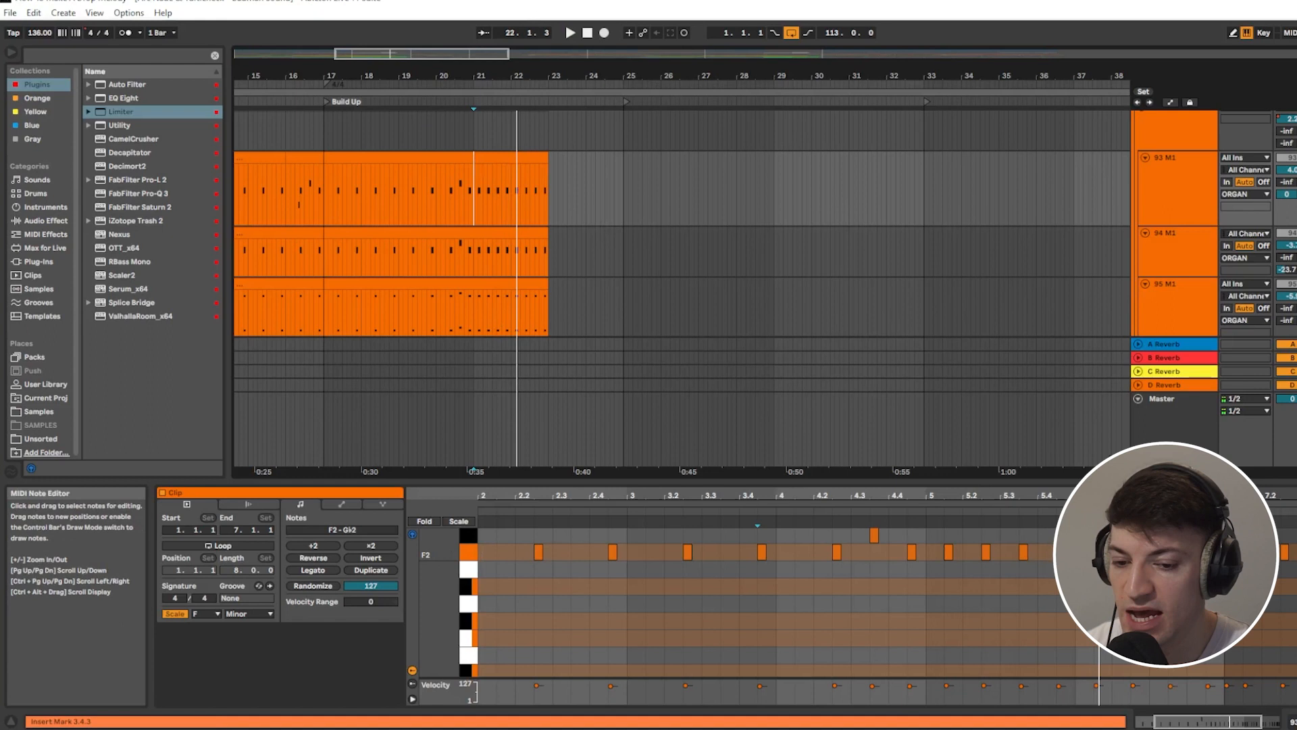
Step: Fold the Instr Buss group and look over the arrangement from the Intro to the start of Drop 1
scroll(934, 254, up, 5)
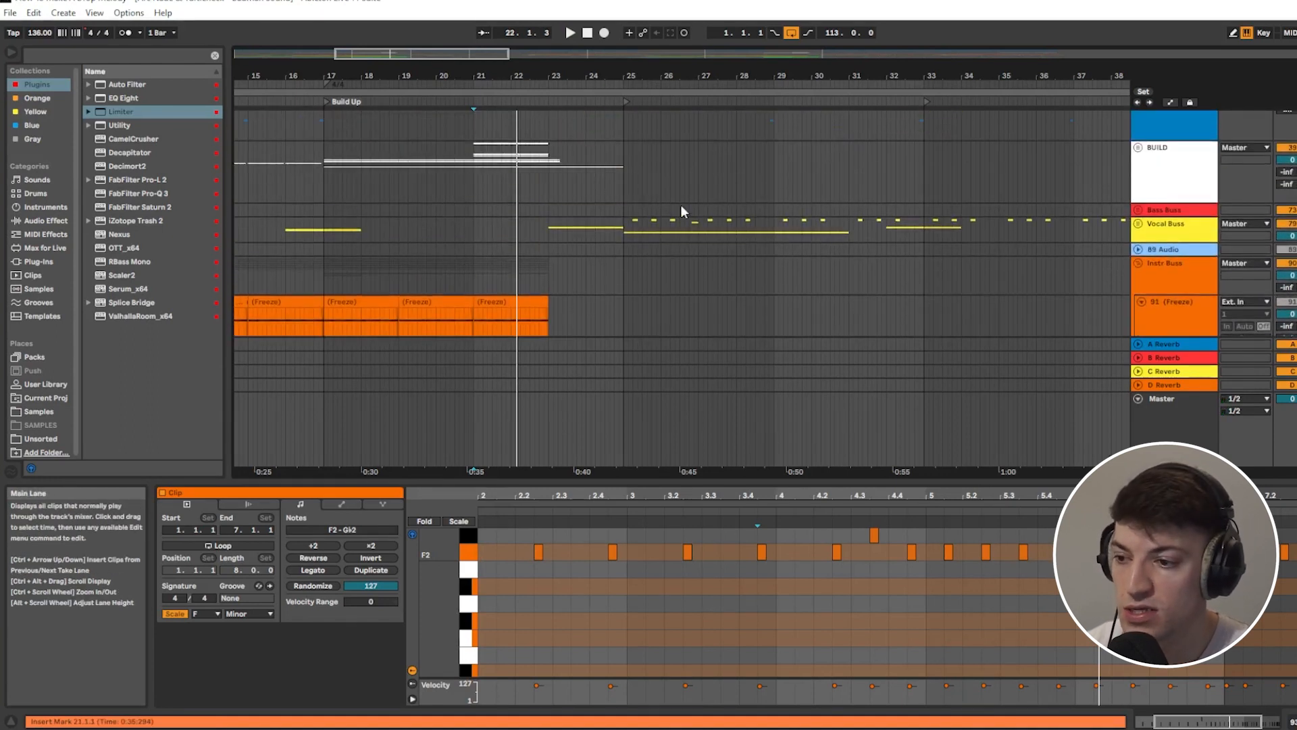
click(1137, 264)
click(476, 244)
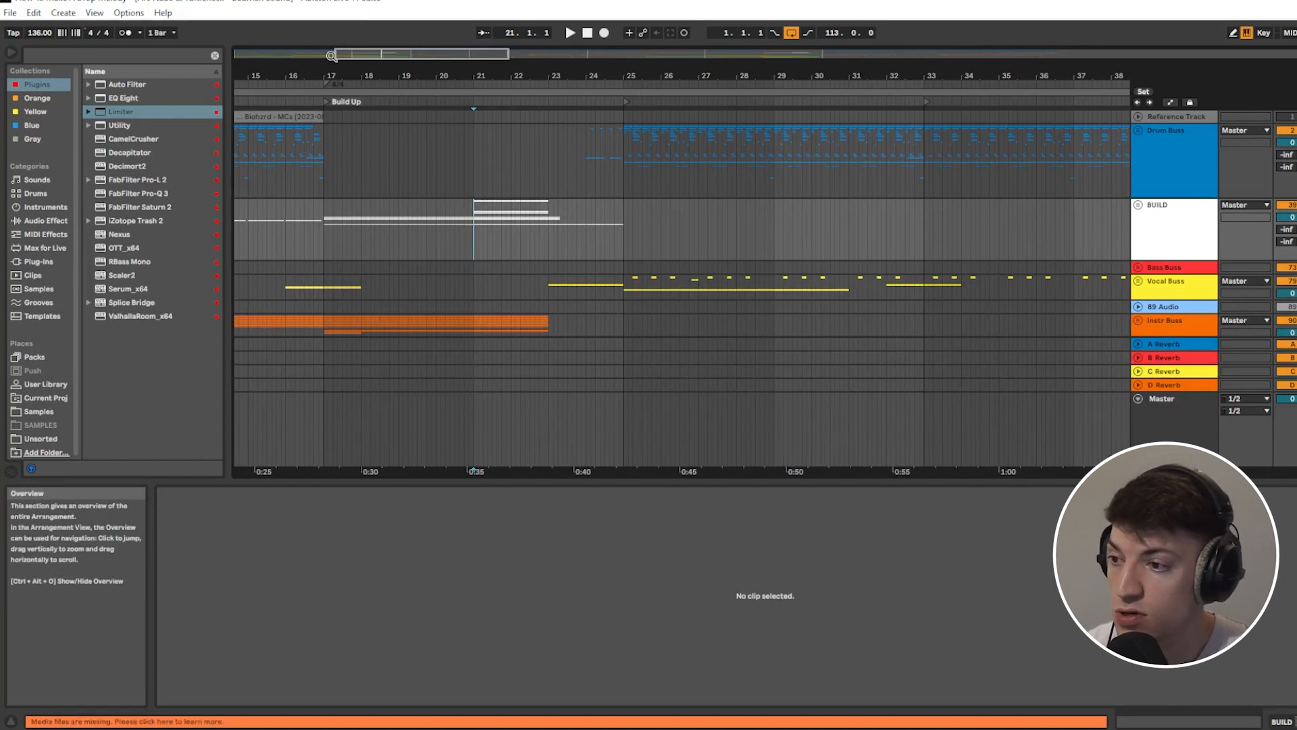
drag(331, 56, 235, 56)
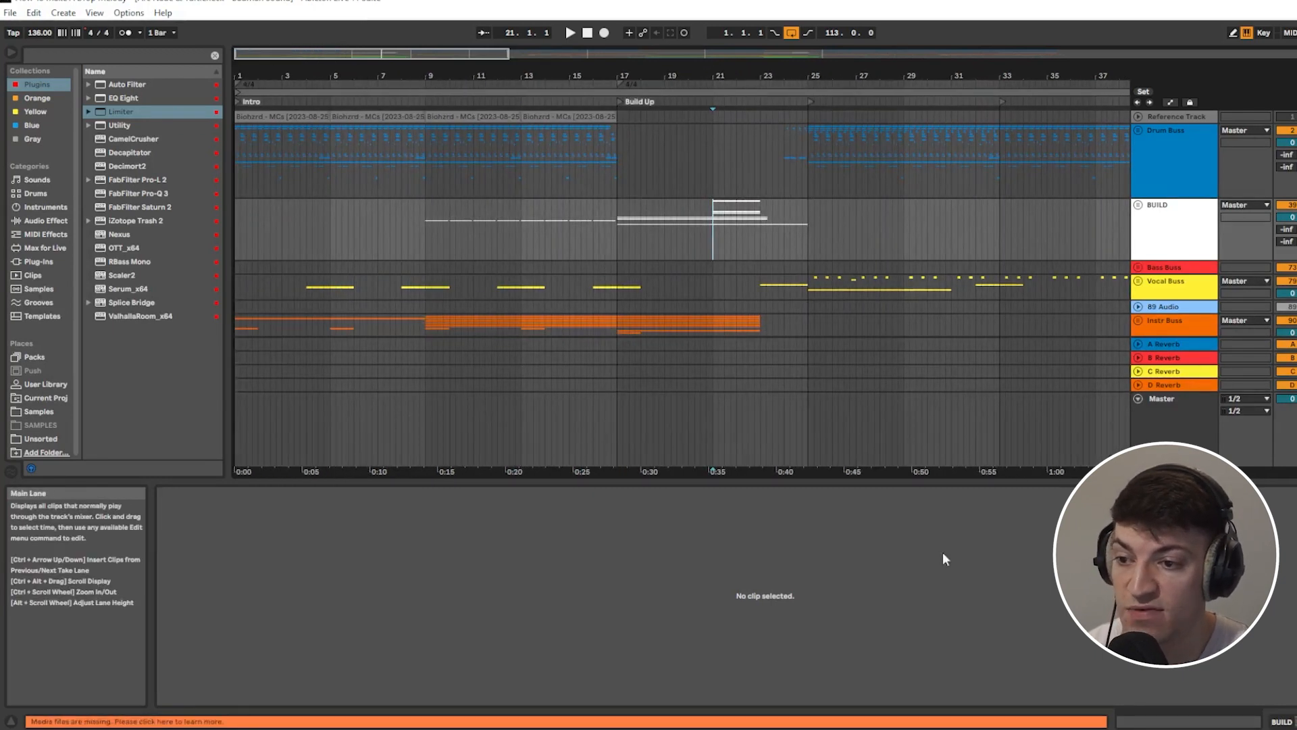
drag(473, 56, 555, 58)
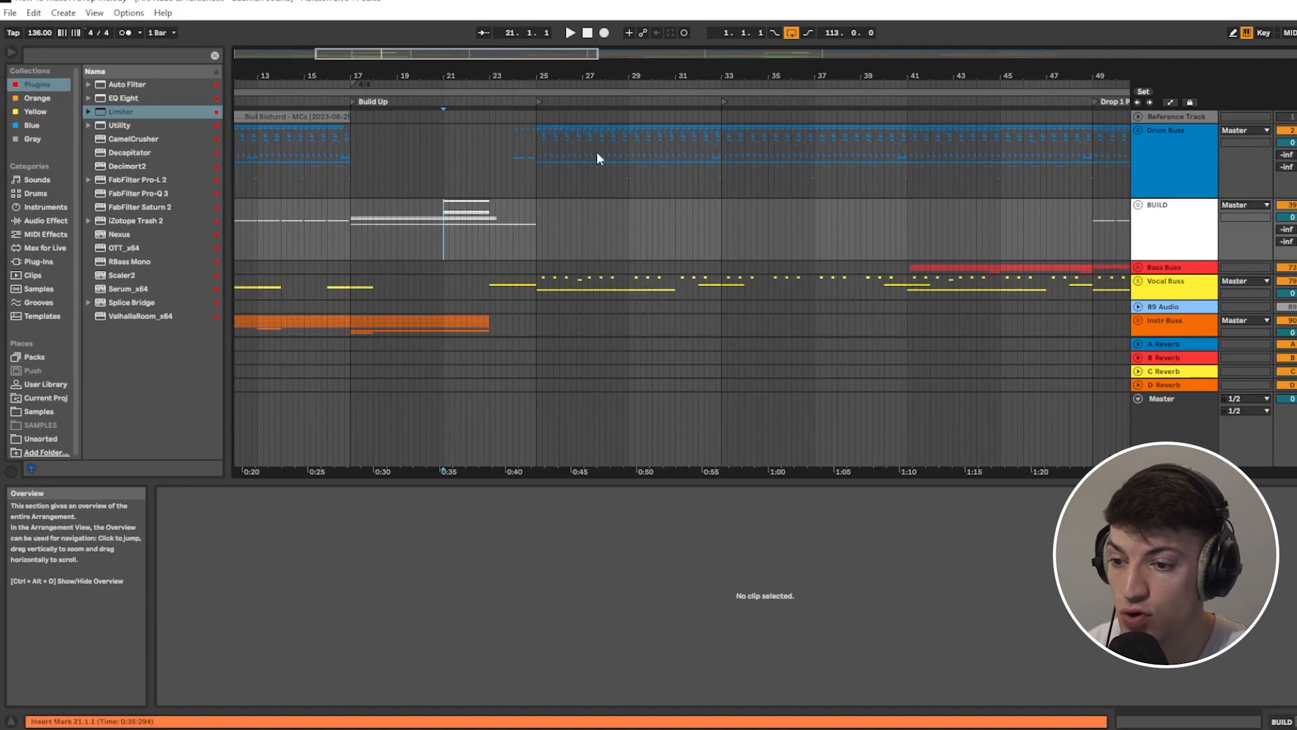
Step: Highlight the Drum Buss section from bar 25 to bar 33, then place the insert marker on BUILD at bar 25
drag(534, 177, 715, 184)
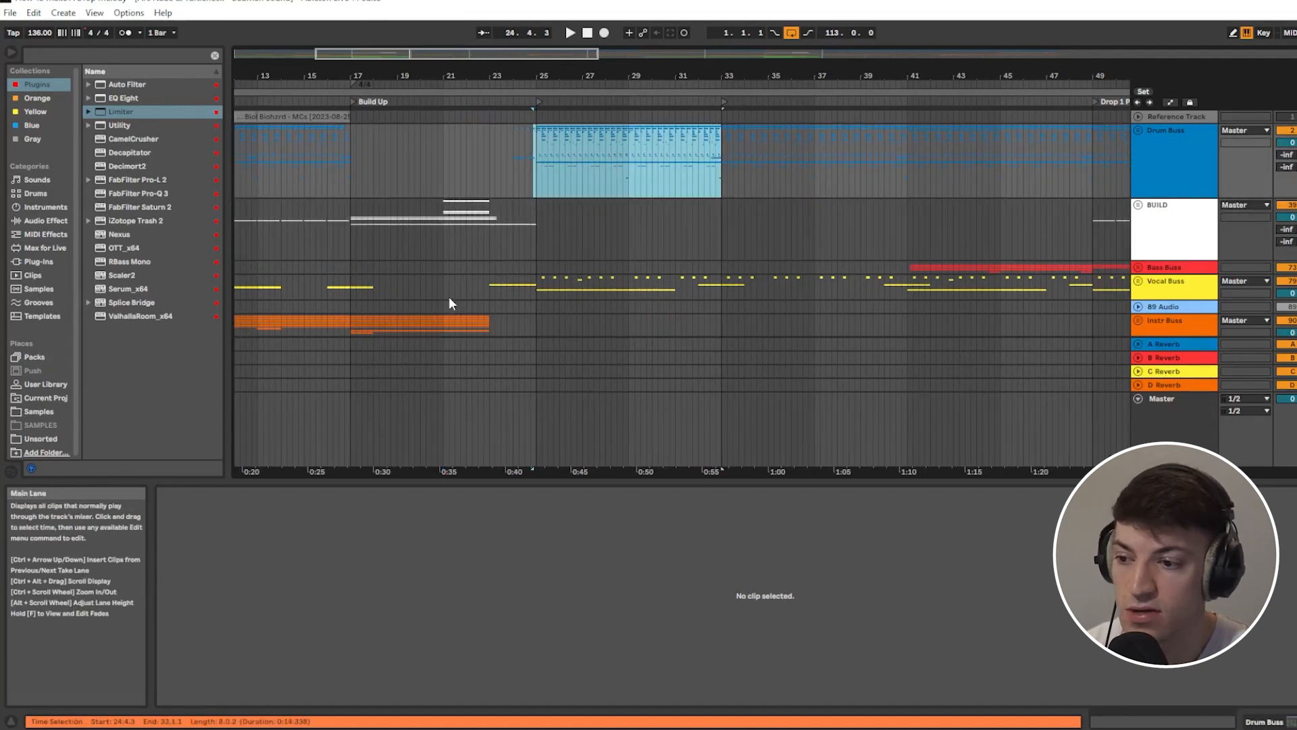
click(532, 231)
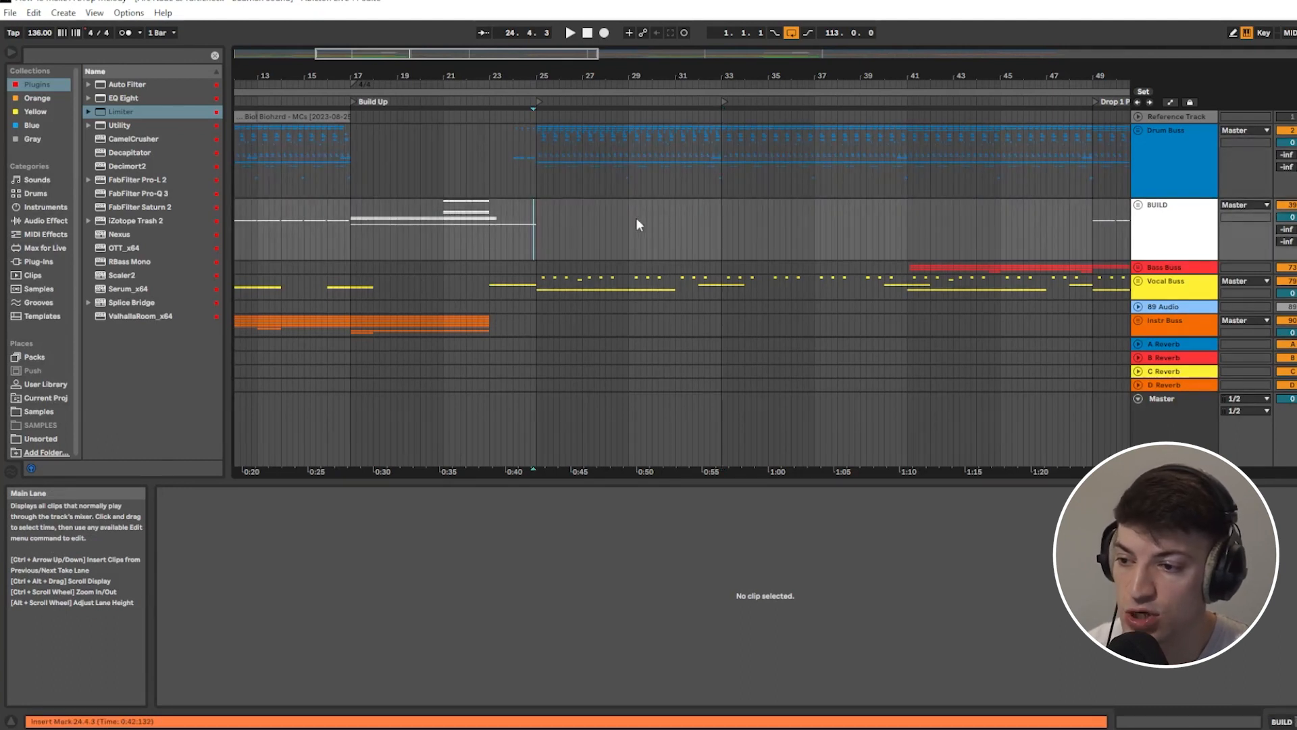
drag(537, 180, 723, 185)
click(538, 234)
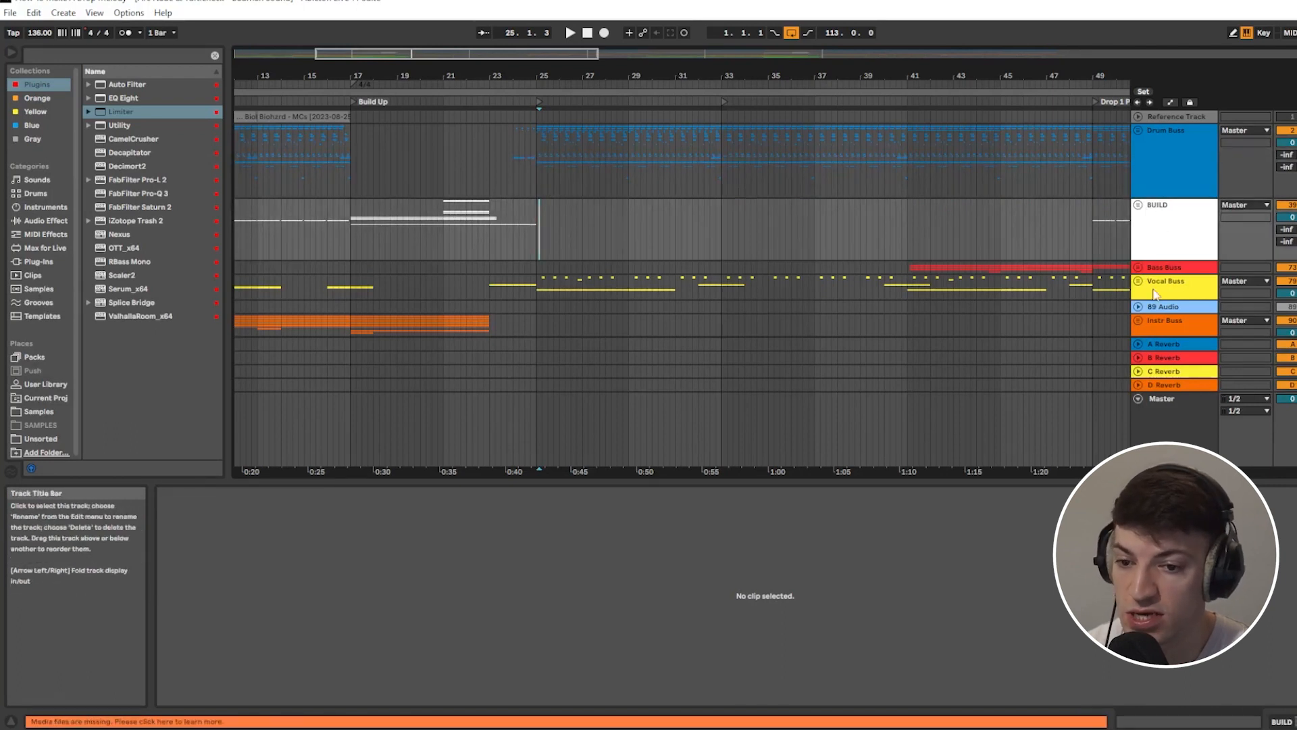
Step: Unfold the Bass Buss group and bring its PIANO track around bar 25 into close view
click(1138, 267)
scroll(646, 236, down, 2)
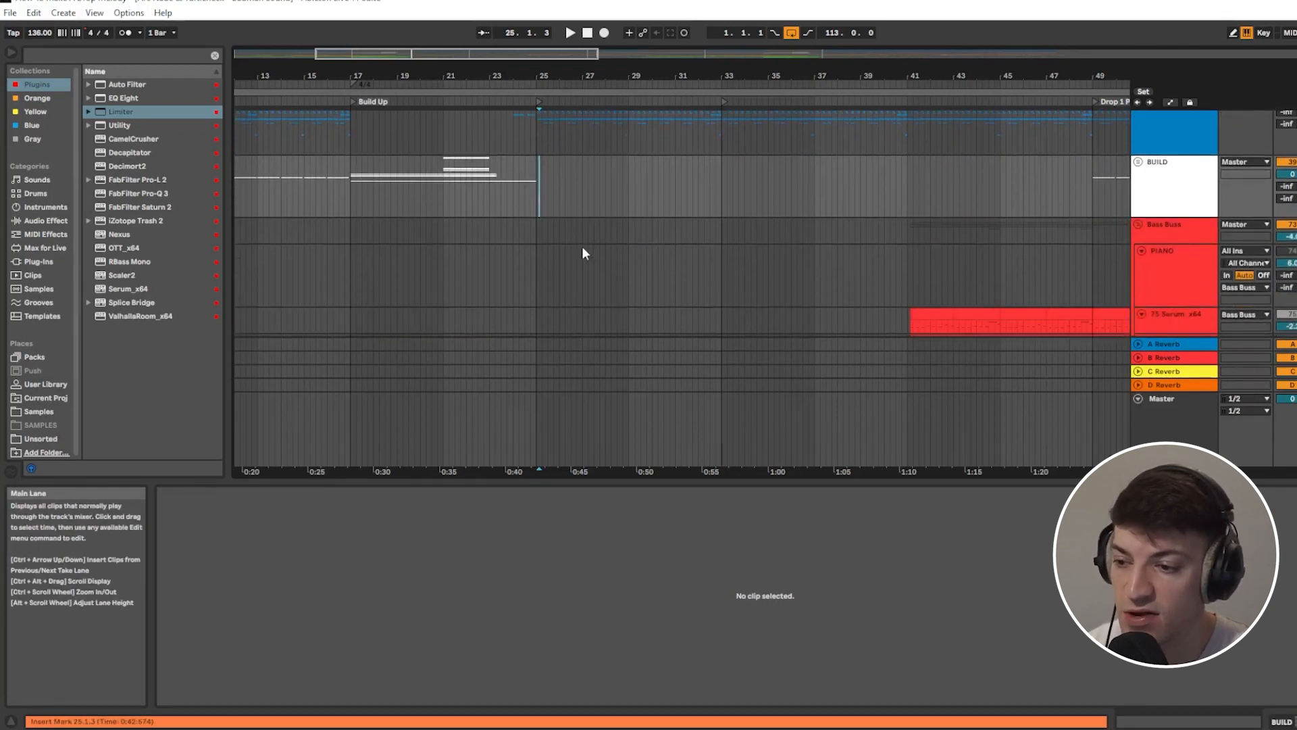
scroll(585, 253, down, 1)
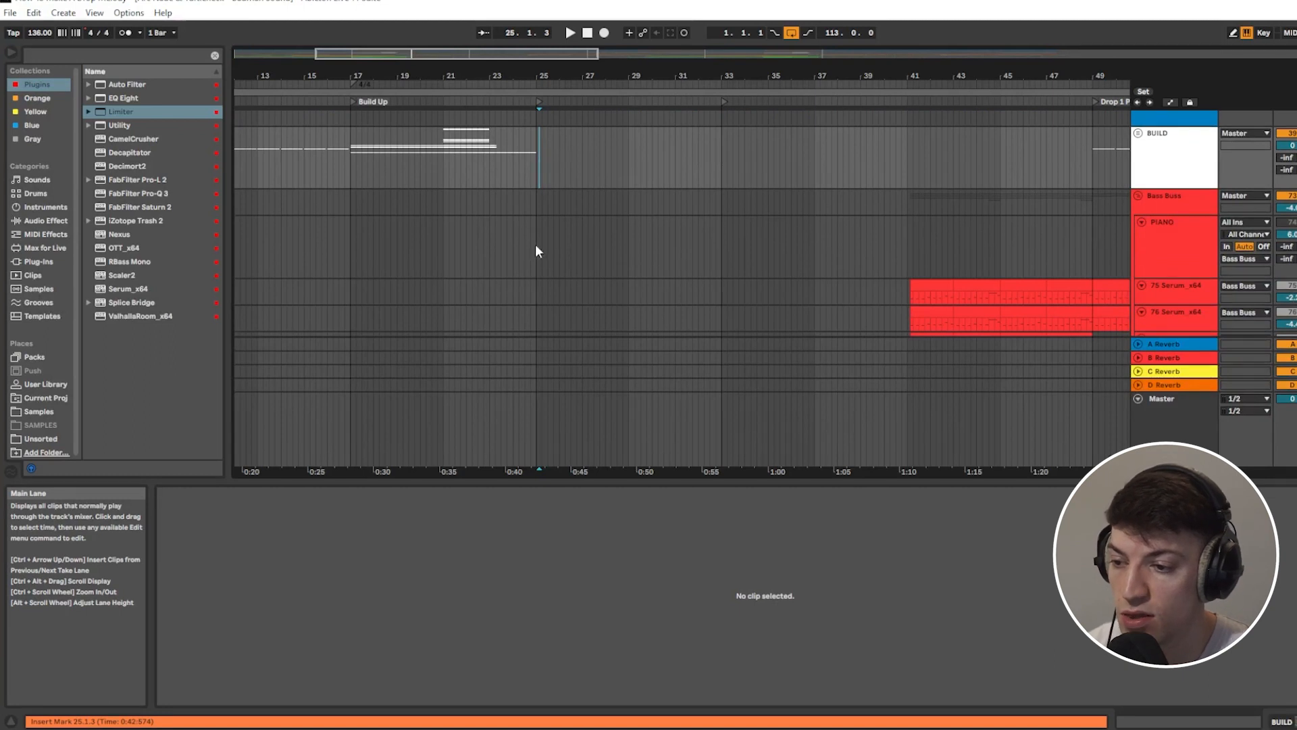
scroll(539, 260, up, 3)
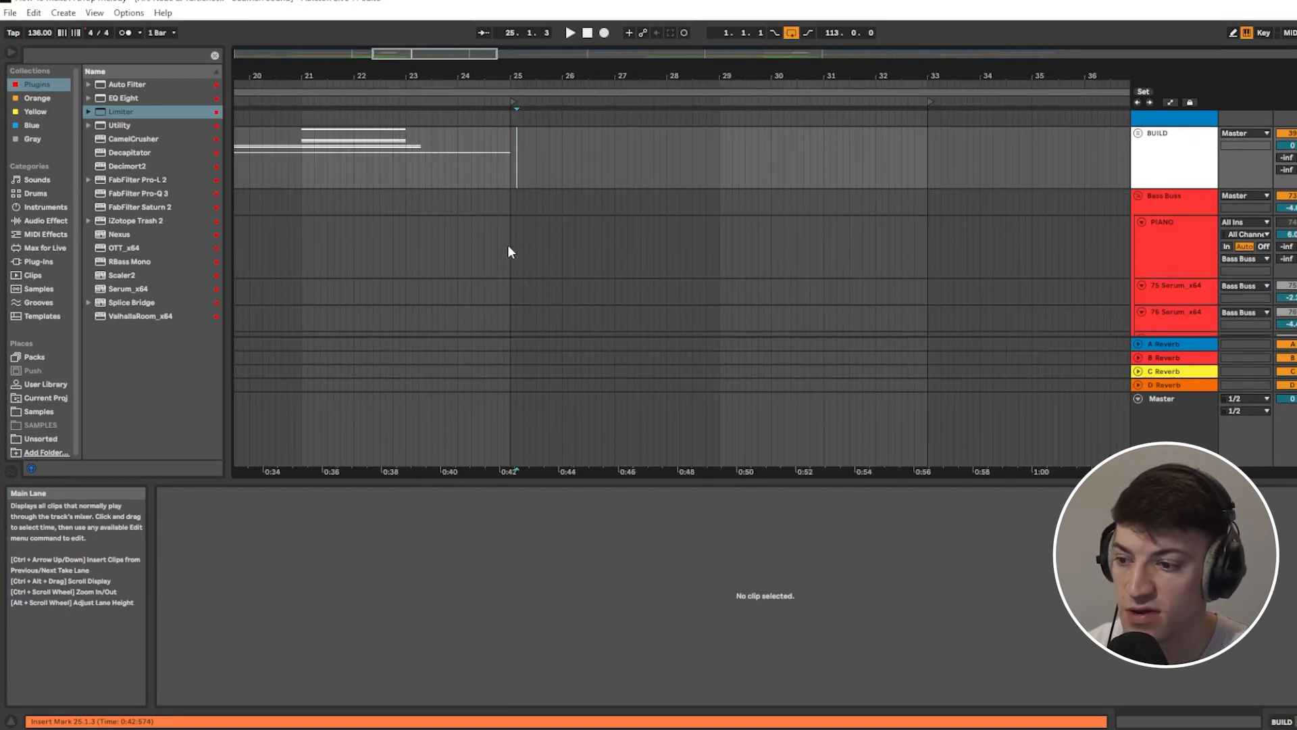
mouse_move(508, 245)
mouse_down()
mouse_move(754, 253)
mouse_move(724, 267)
mouse_up()
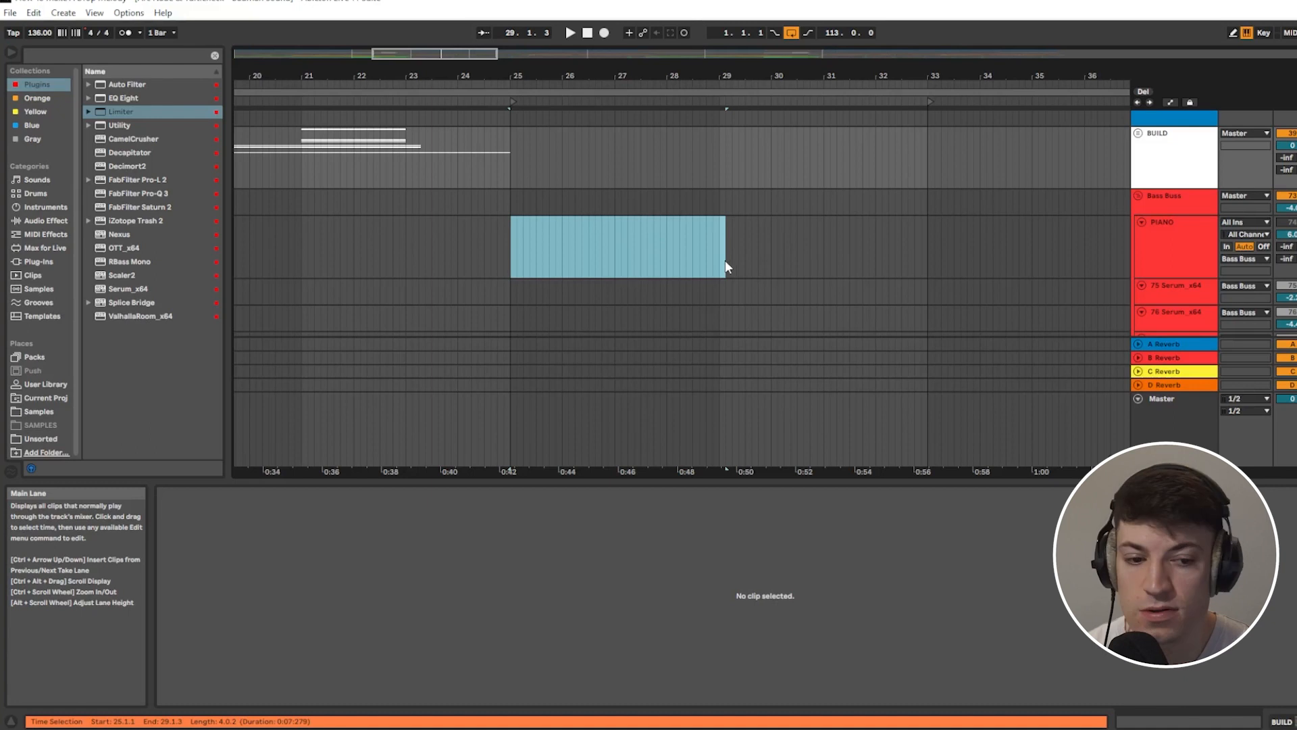
click(511, 259)
drag(511, 259, 927, 260)
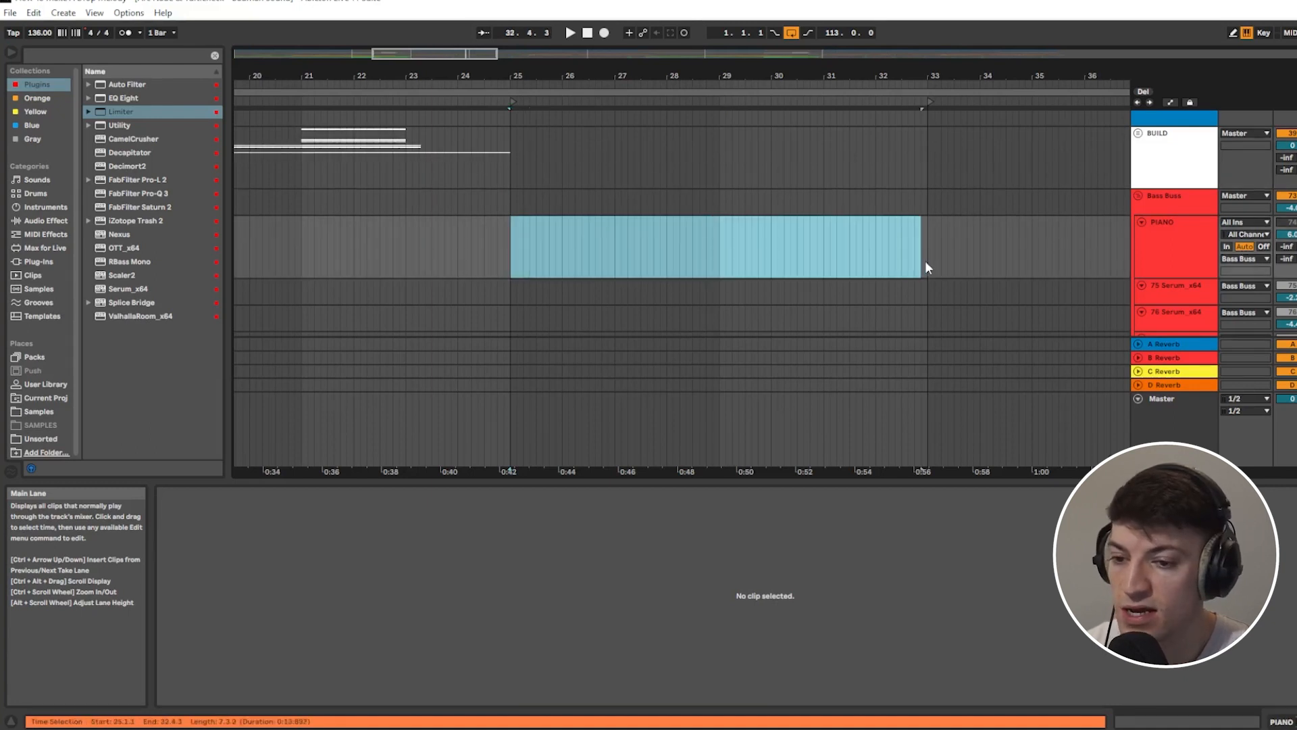
click(1175, 242)
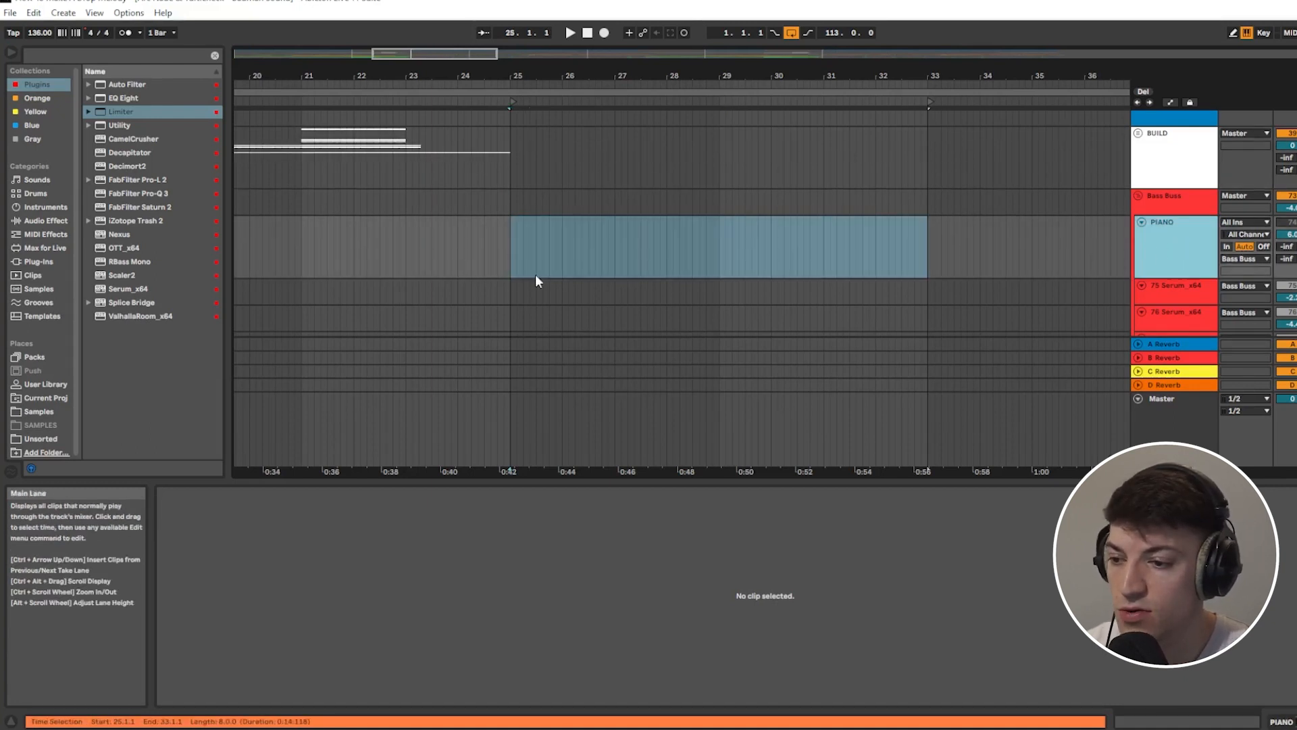
click(515, 255)
click(512, 257)
scroll(762, 244, up, 5)
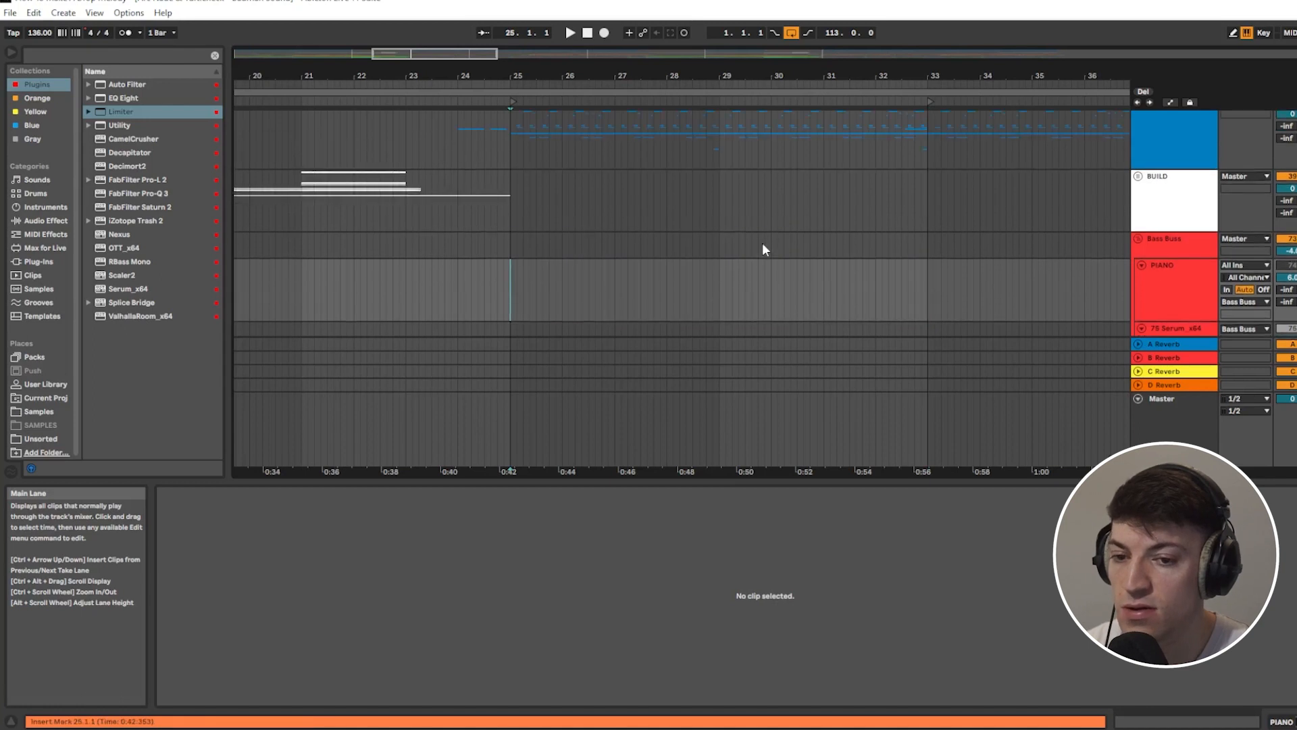
scroll(761, 244, down, 6)
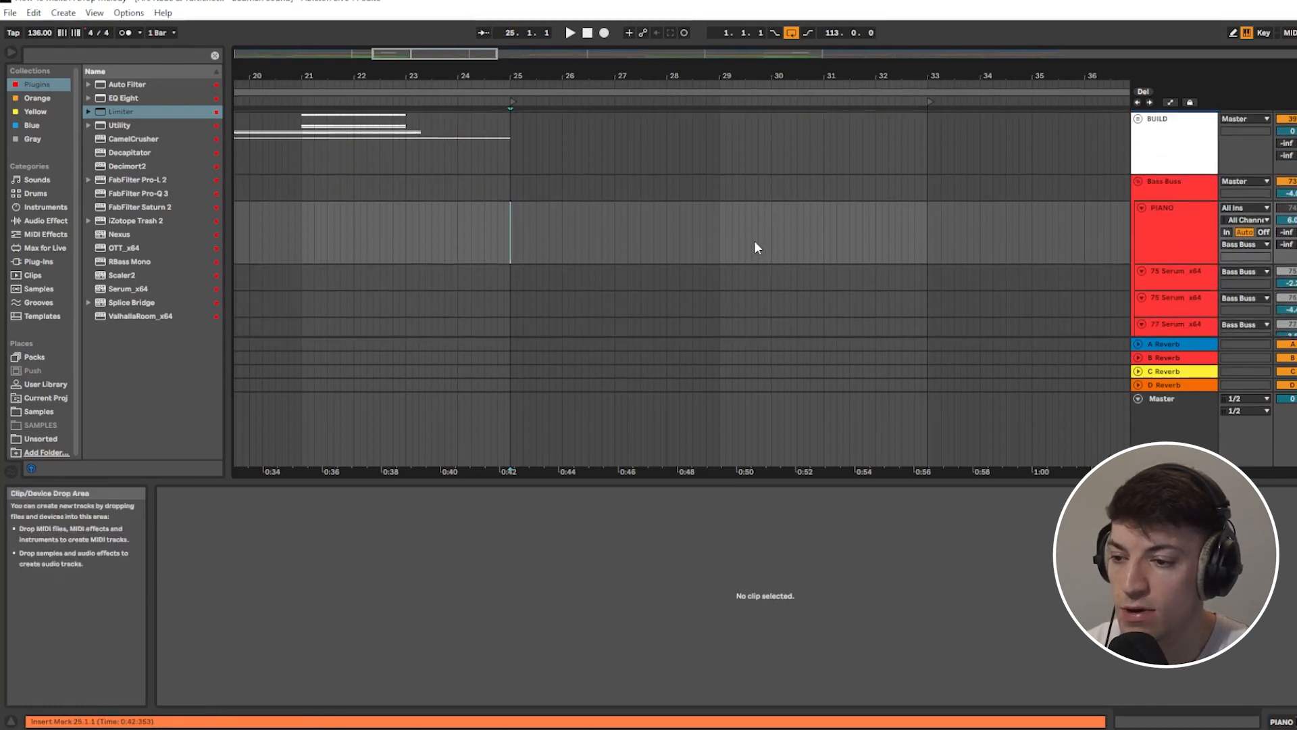
Step: Insert an empty MIDI clip on the PIANO track spanning bar 25 to bar 33
click(511, 235)
drag(511, 233, 927, 246)
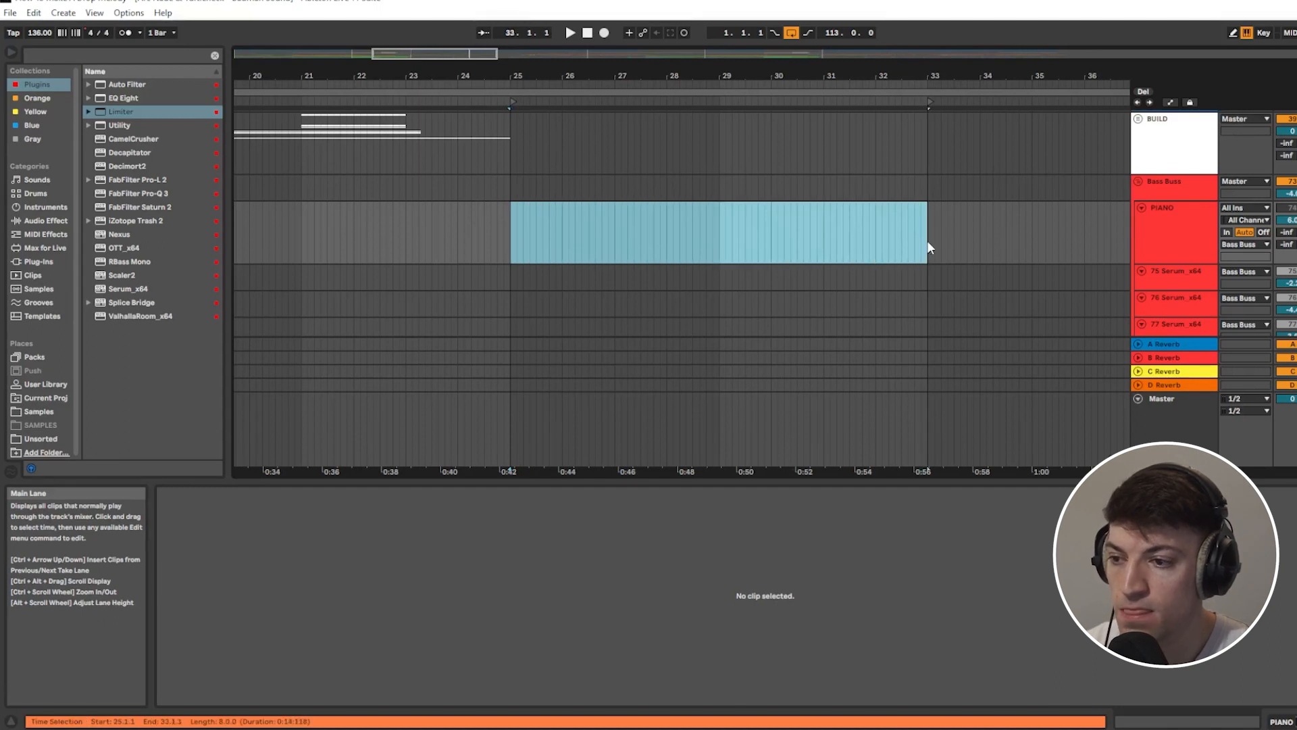
scroll(962, 263, up, 2)
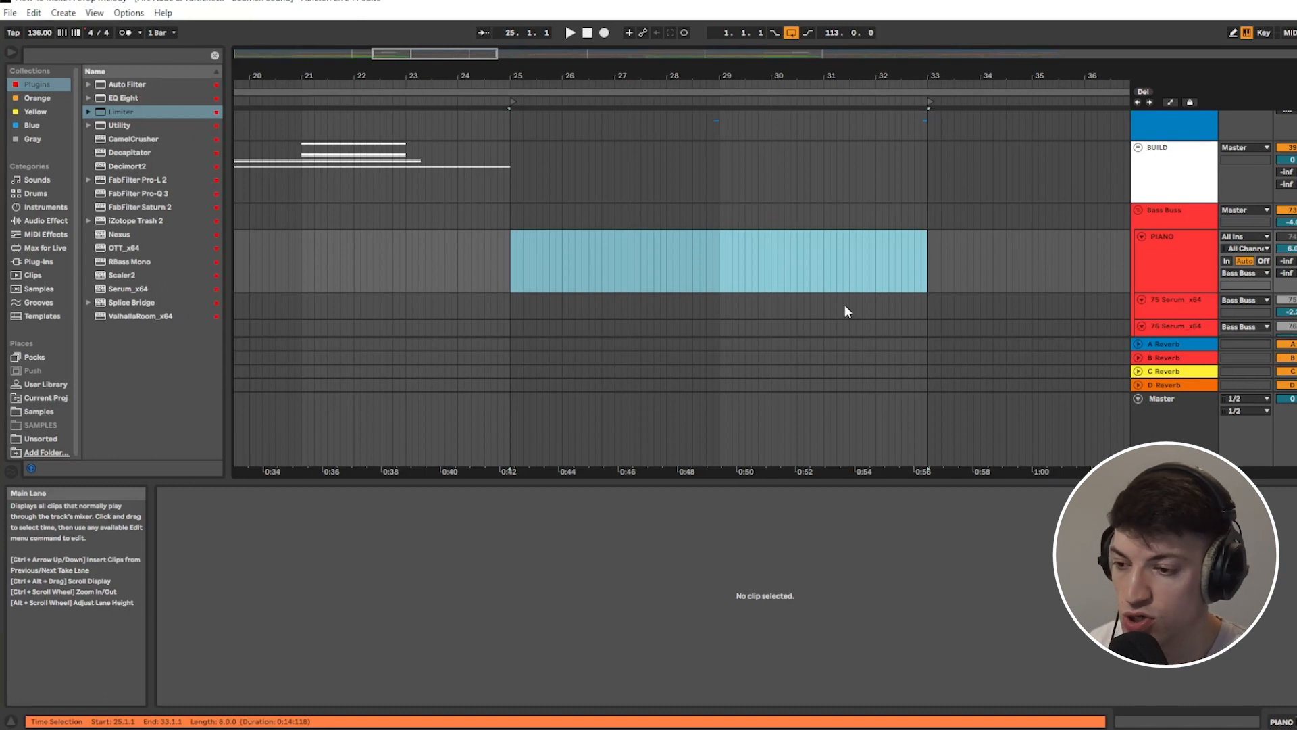
key(ctrl+shift+m)
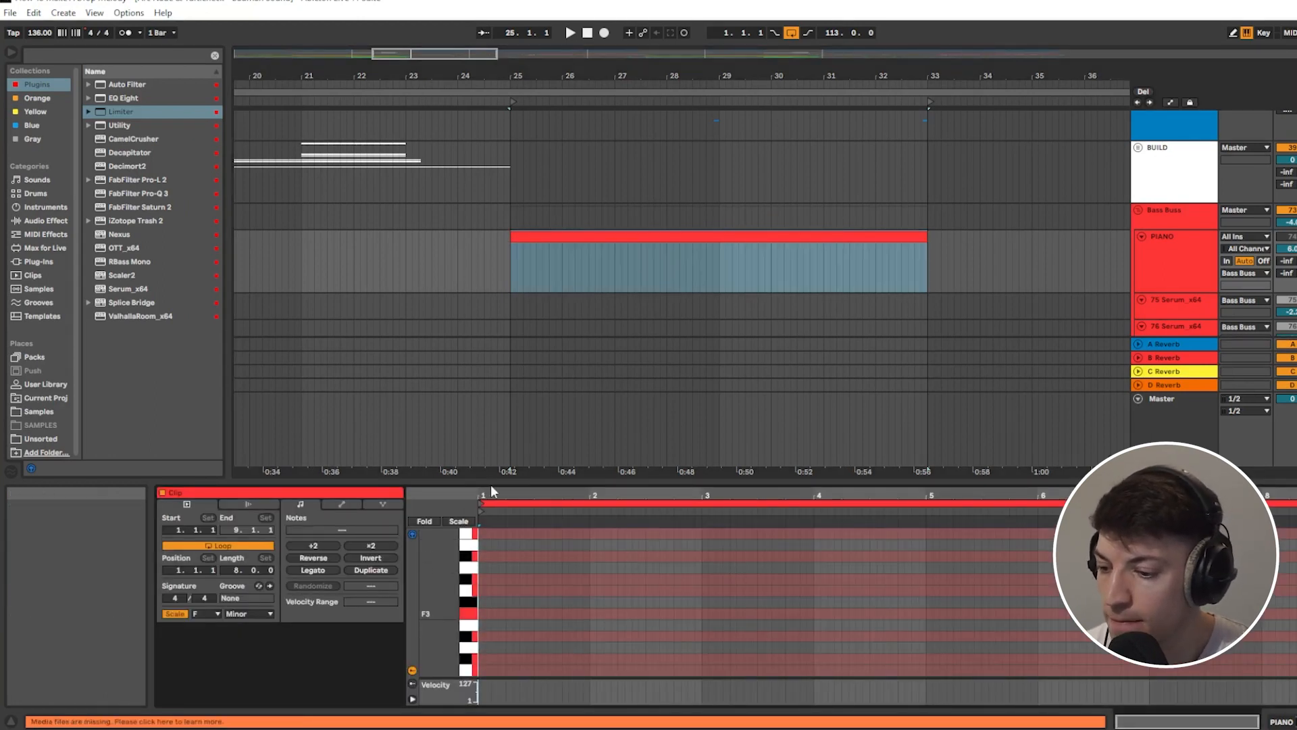
Step: Enlarge the note editor and draw a one-beat F3 note at the very start of the piano clip
drag(493, 483, 493, 306)
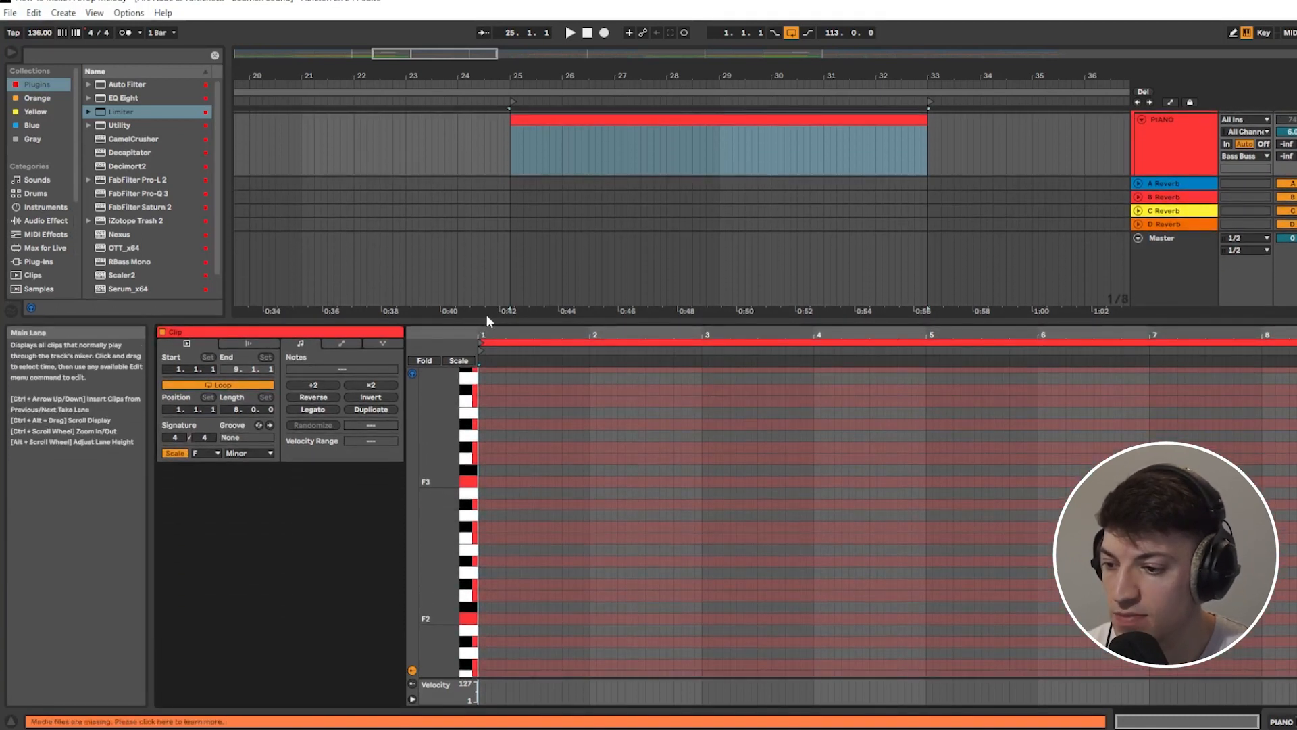
drag(487, 314, 490, 394)
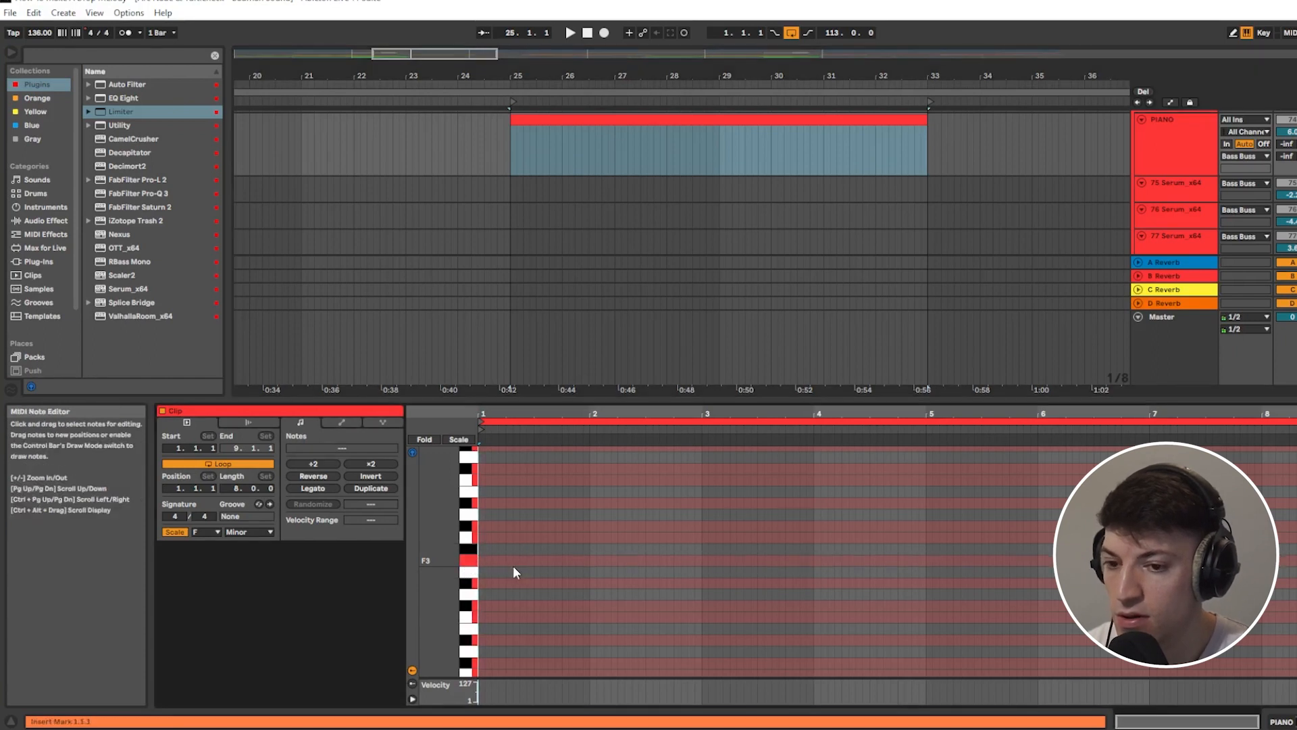
double_click(489, 560)
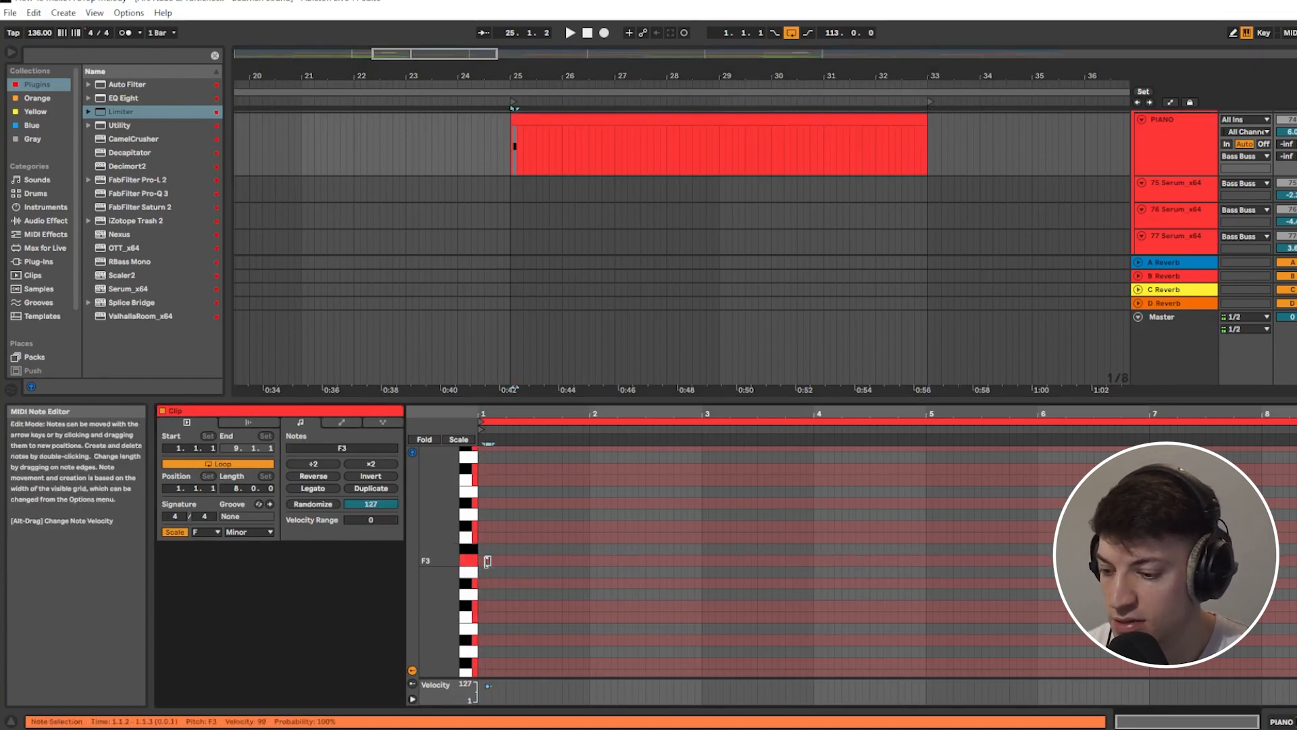
drag(487, 561, 506, 560)
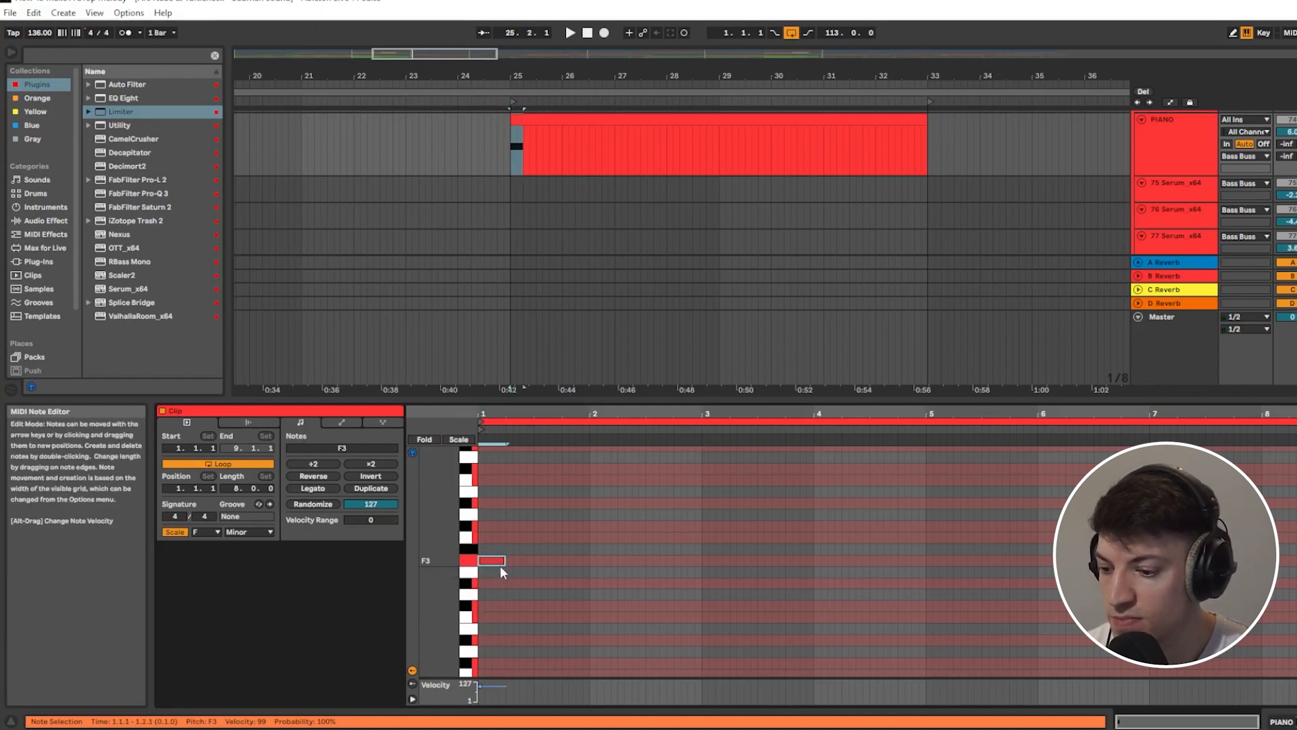
Step: Duplicate the one-beat F3 note repeatedly until it fills all eight bars of the clip
key(ctrl+d)
key(ctrl+d)
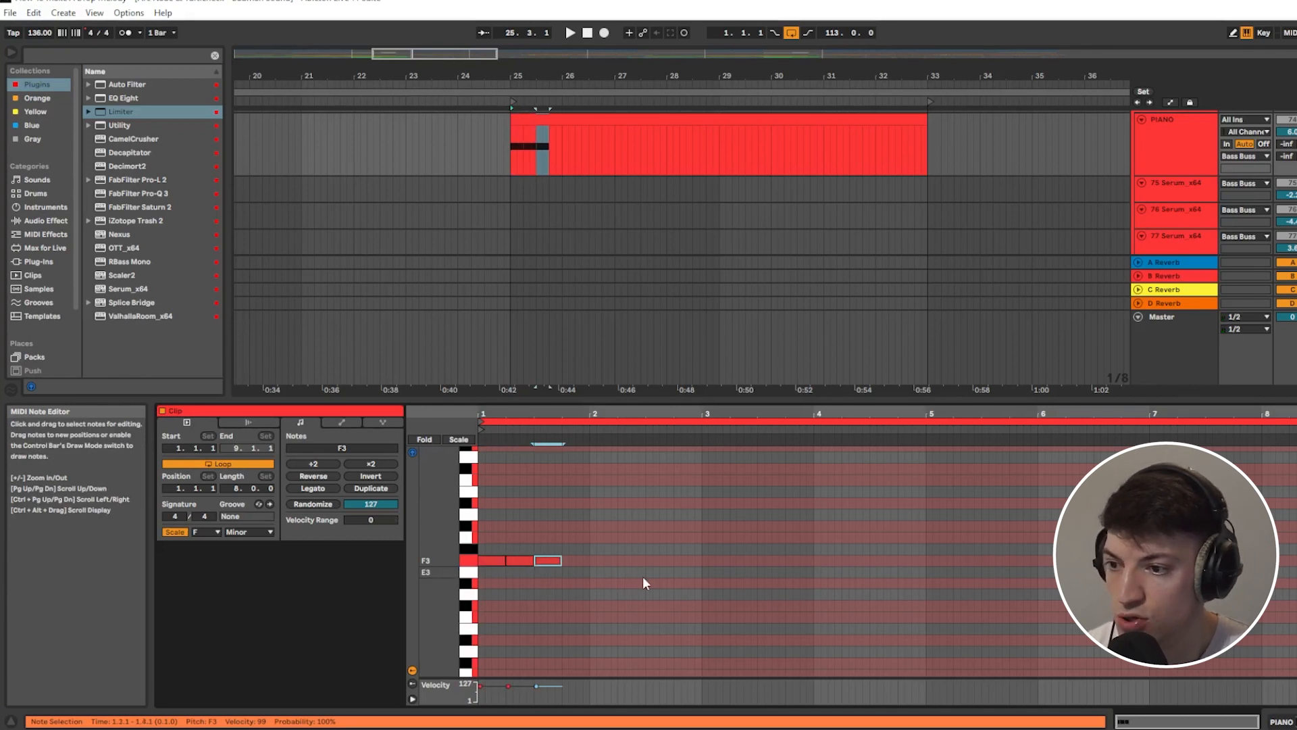
key(ctrl+d)
key(ctrl+d)
key(ctrl+d)
key(ctrl+d)
key(ctrl+d)
key(ctrl+d)
key(ctrl+d)
key(ctrl+d)
key(ctrl+d)
key(ctrl+d)
key(ctrl+d)
key(ctrl+d)
key(ctrl+d)
key(ctrl+d)
key(ctrl+d)
key(ctrl+d)
key(ctrl+d)
key(ctrl+d)
key(ctrl+d)
key(ctrl+d)
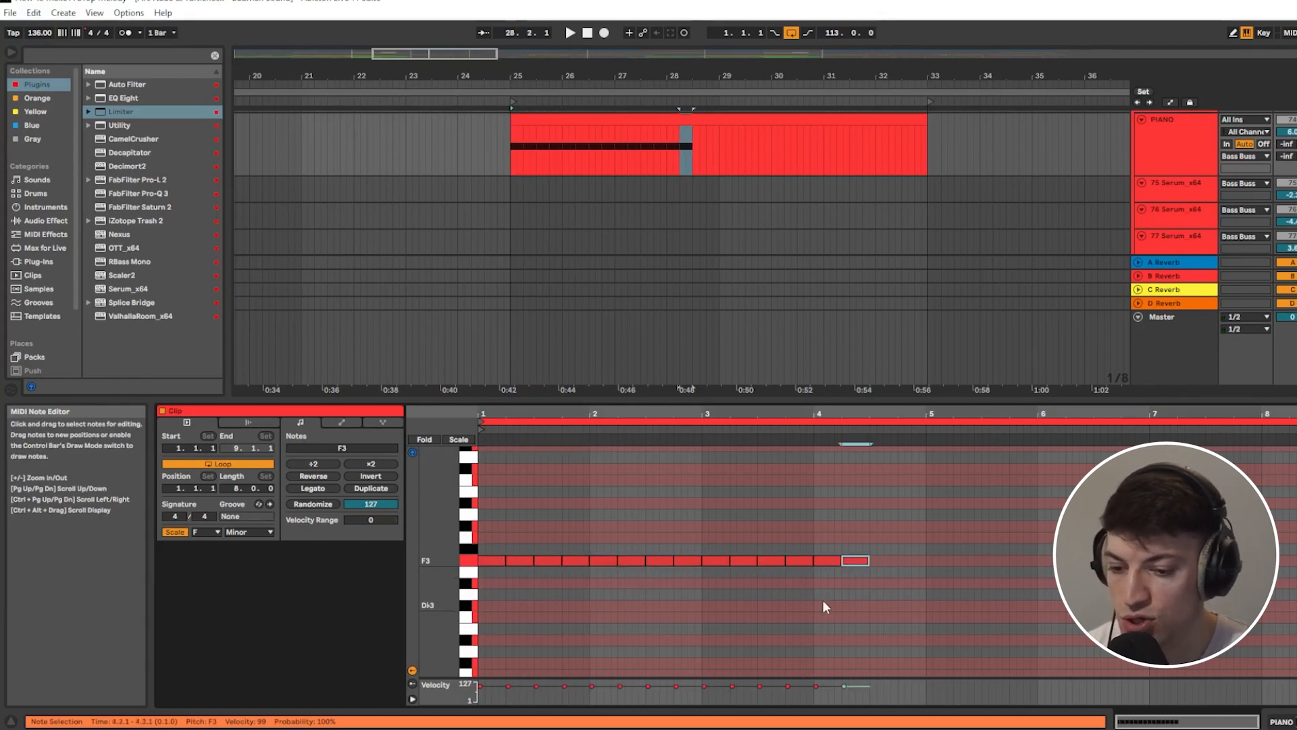
key(ctrl+d)
key(ctrl+d)
key(ctrl+d)
key(ctrl+d)
key(ctrl+d)
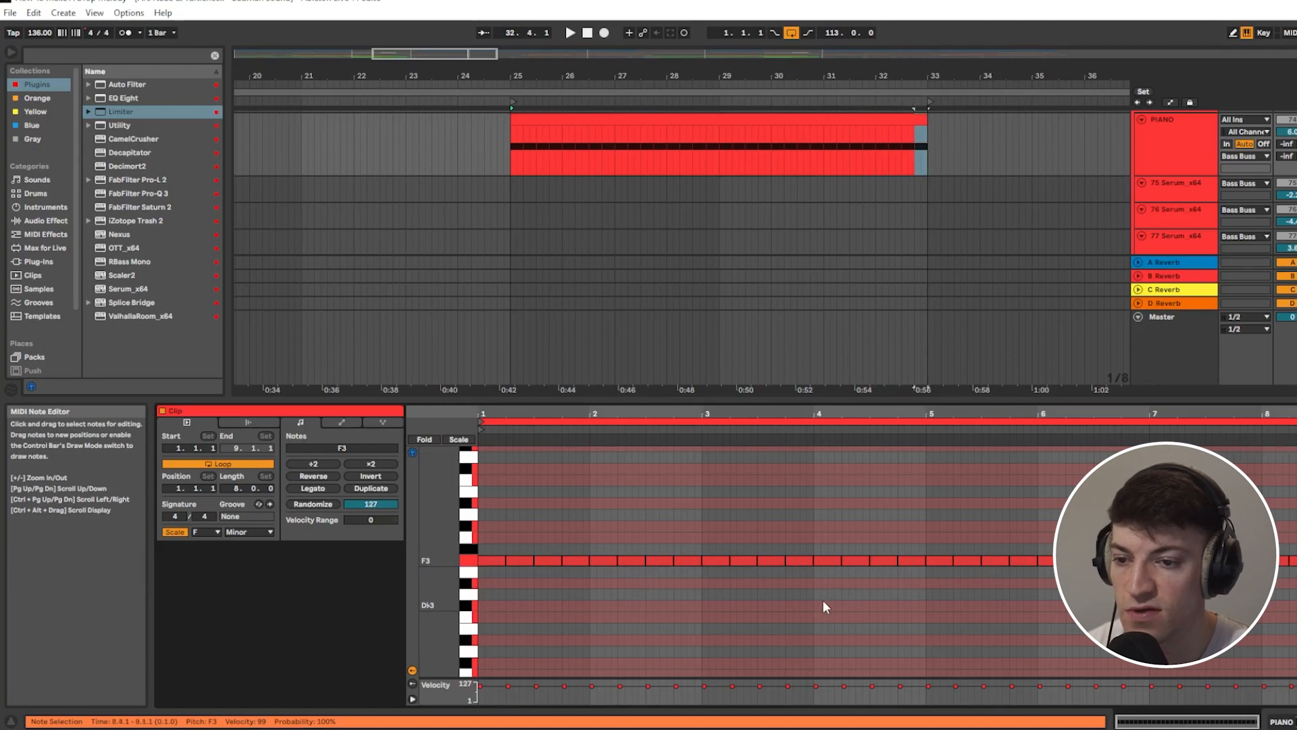
Step: Show the PIANO track's device chain and search the browser for "compress"
click(506, 144)
scroll(651, 205, up, 3)
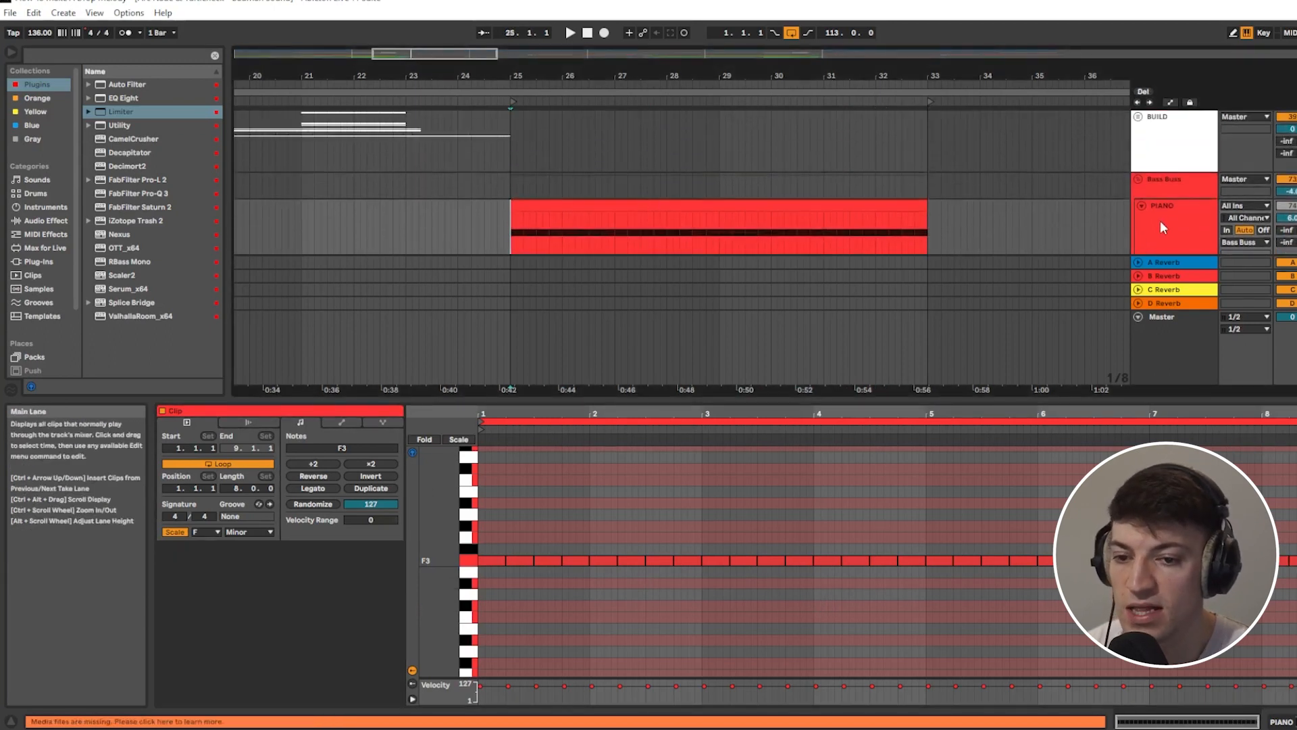
double_click(1162, 219)
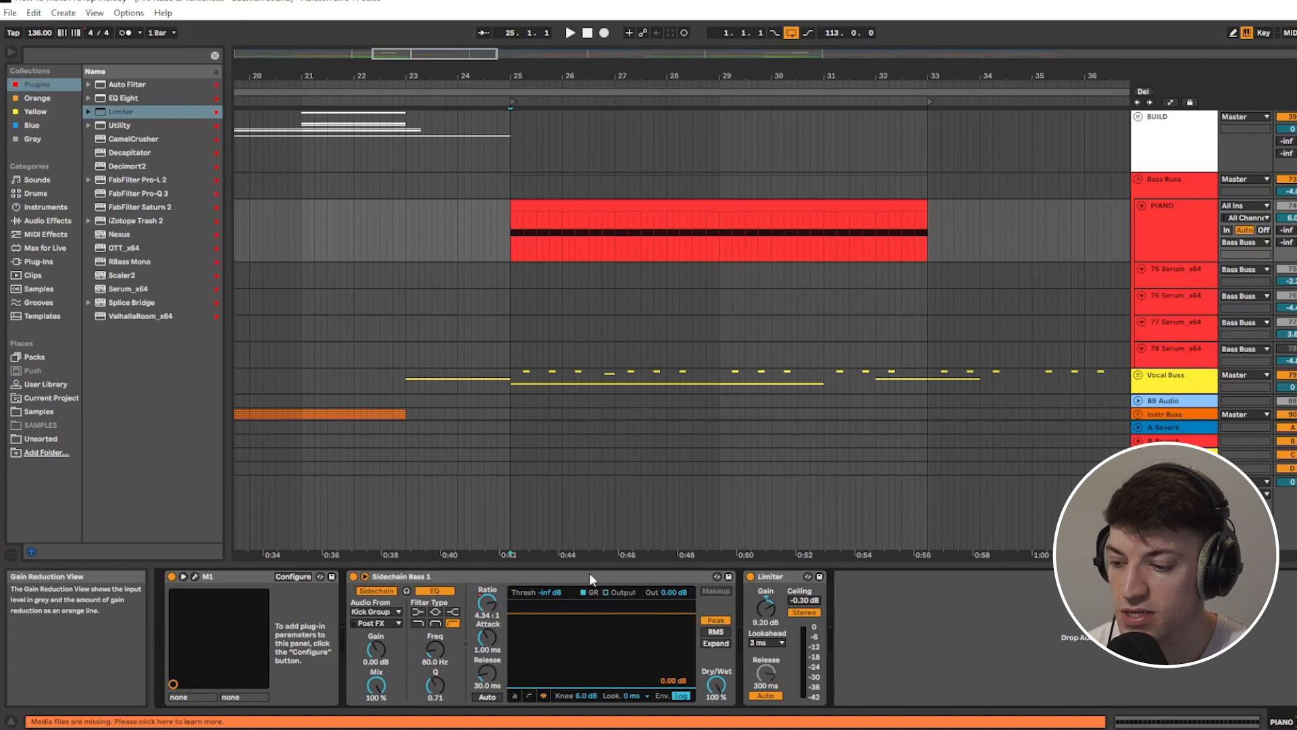
key(ctrl+f)
text(compress)
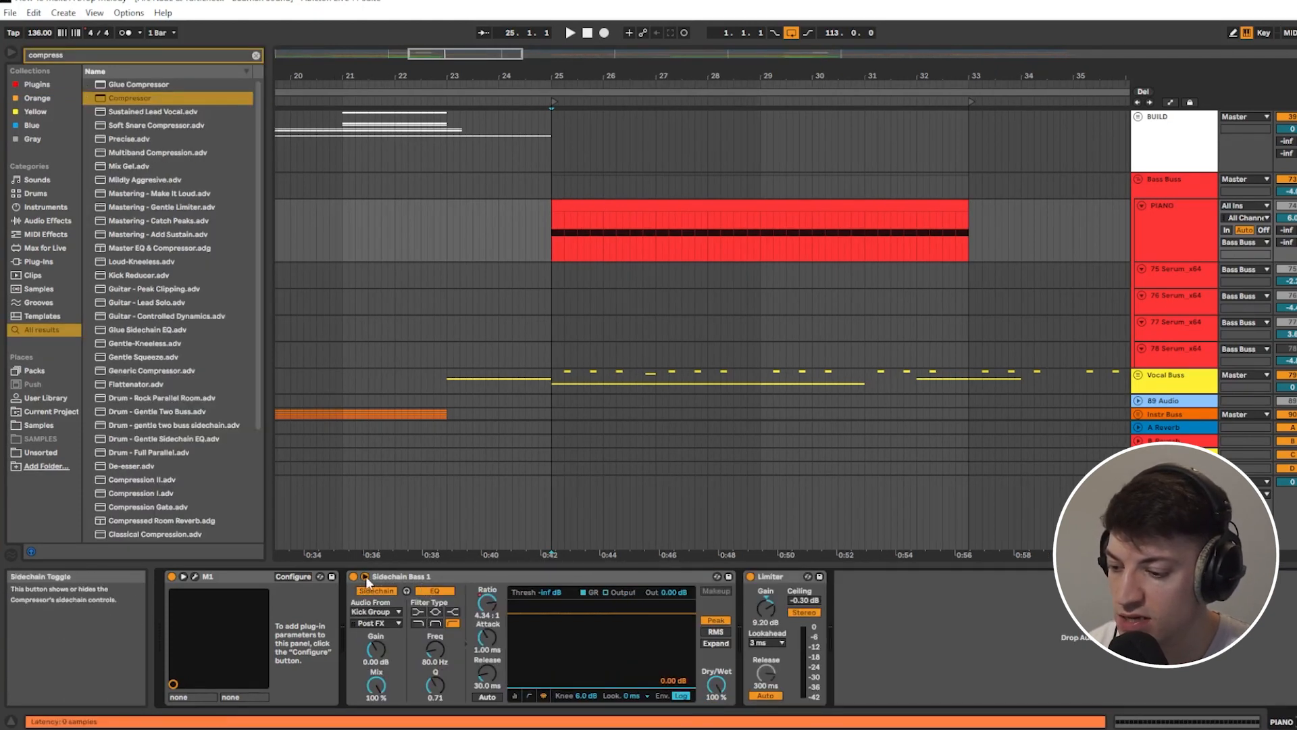
Step: Review the Sidechain Bass 1 compressor's sidechain controls and its list of audio input sources
click(366, 579)
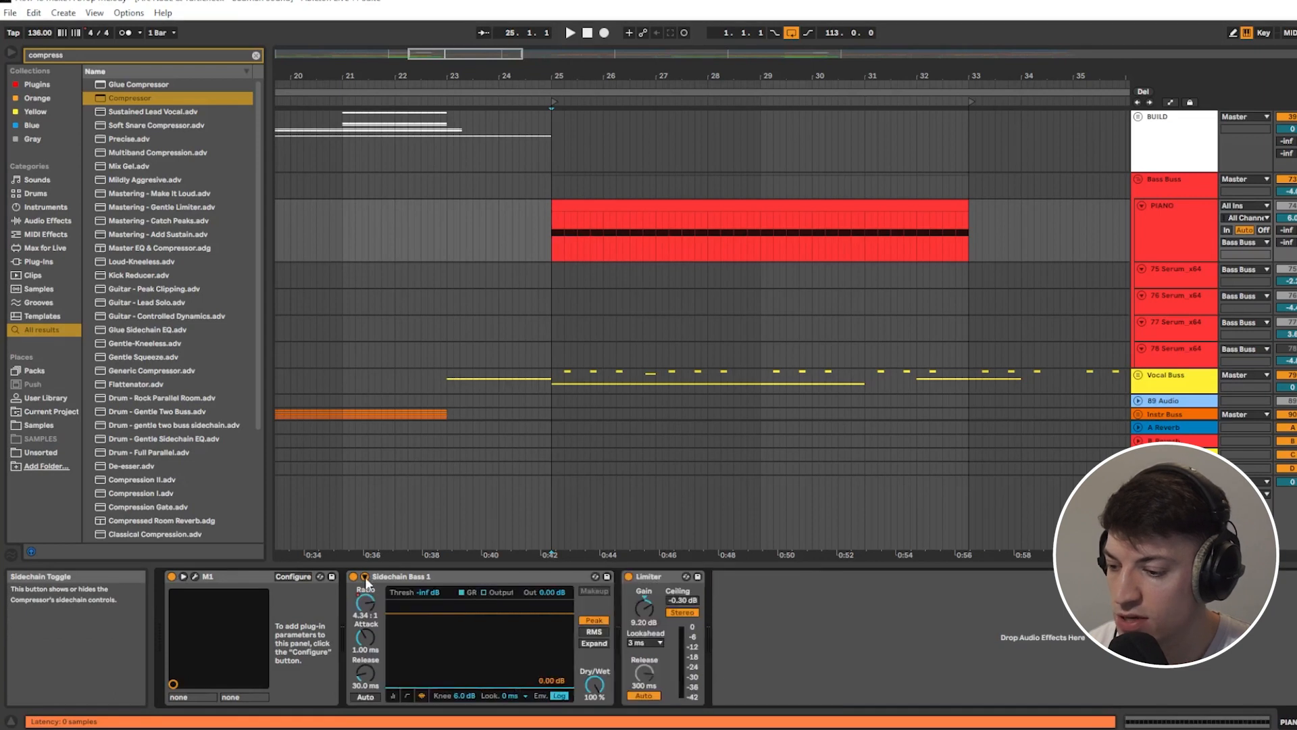
click(365, 579)
click(387, 612)
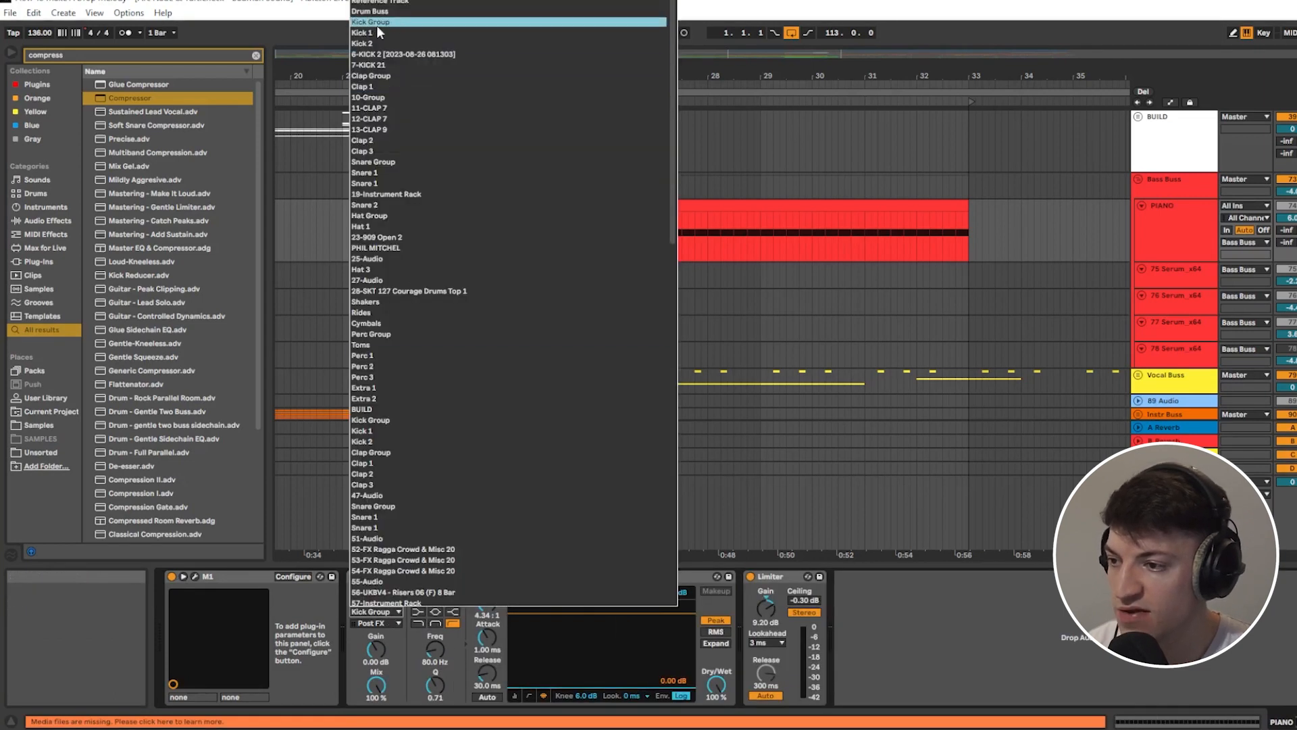
click(402, 635)
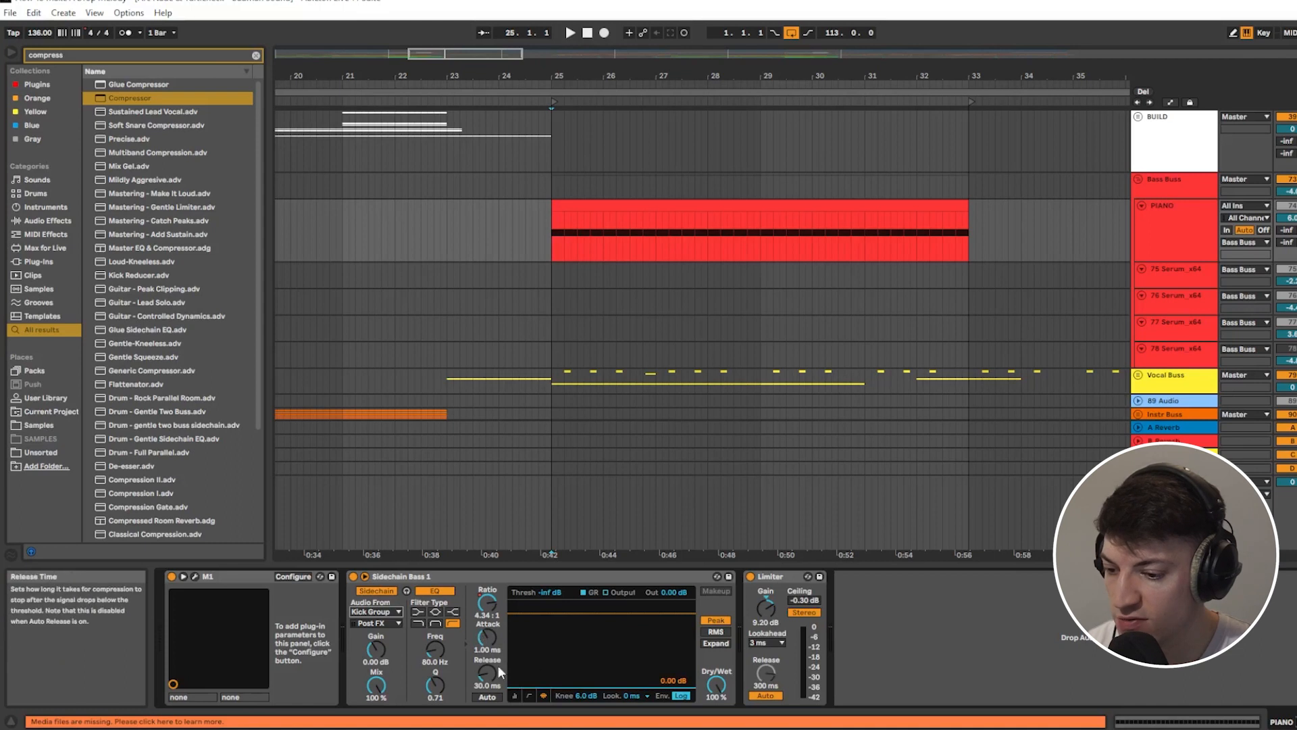
Step: Play the arrangement from bar 25 to hear the sidechained piano bass with the drums, and stop after about two bars
click(545, 238)
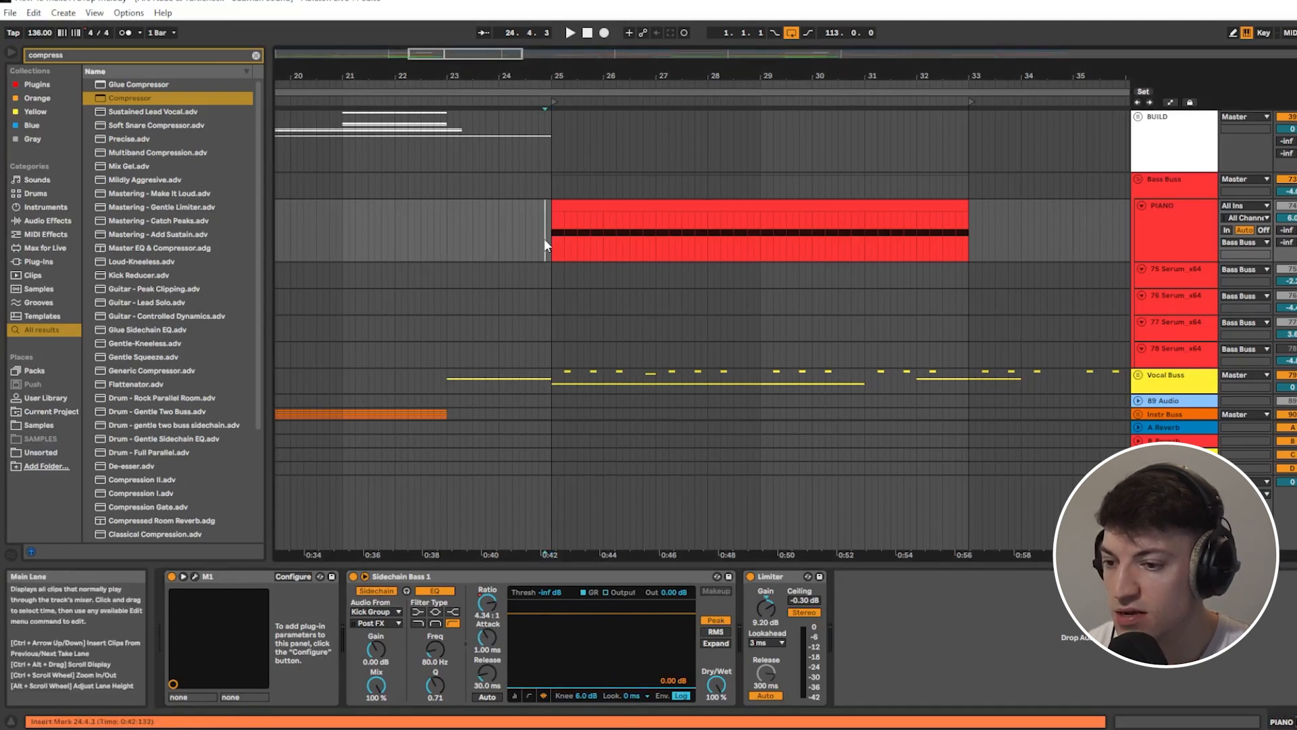
scroll(769, 286, up, 2)
click(553, 270)
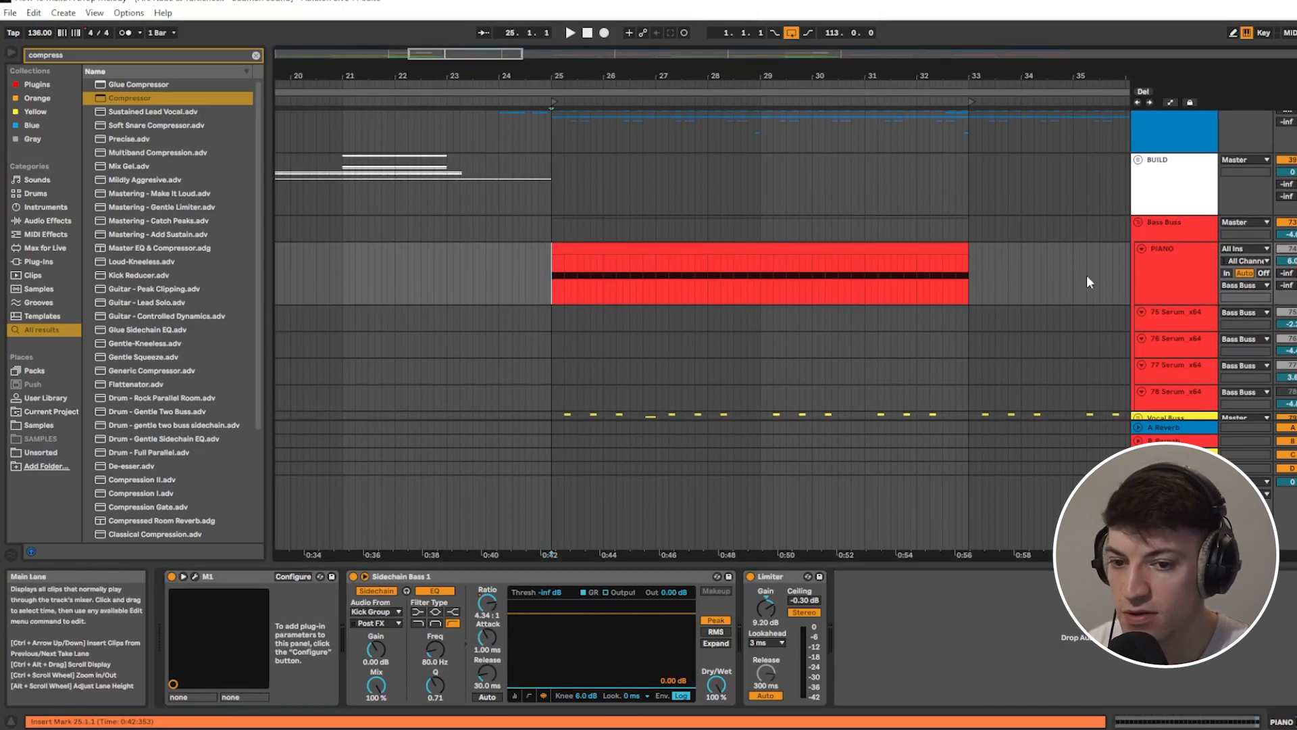
key(space)
key(space)
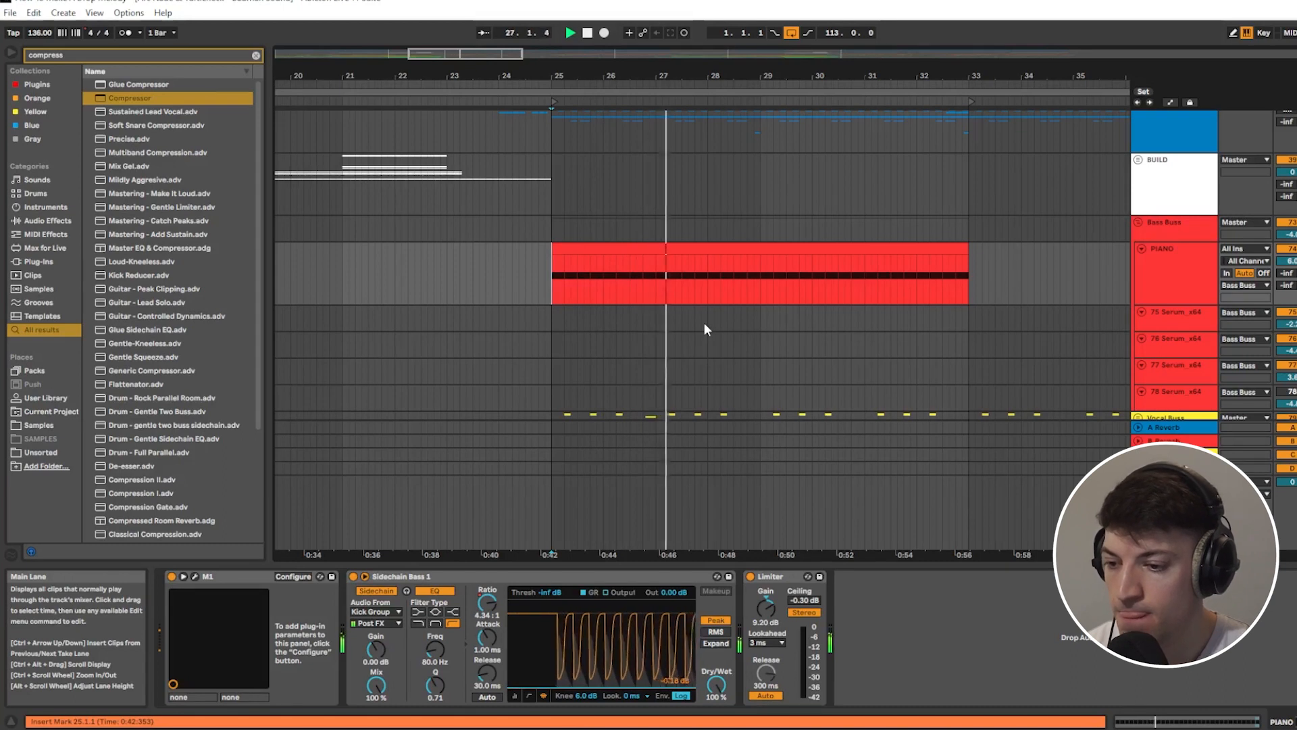
key(space)
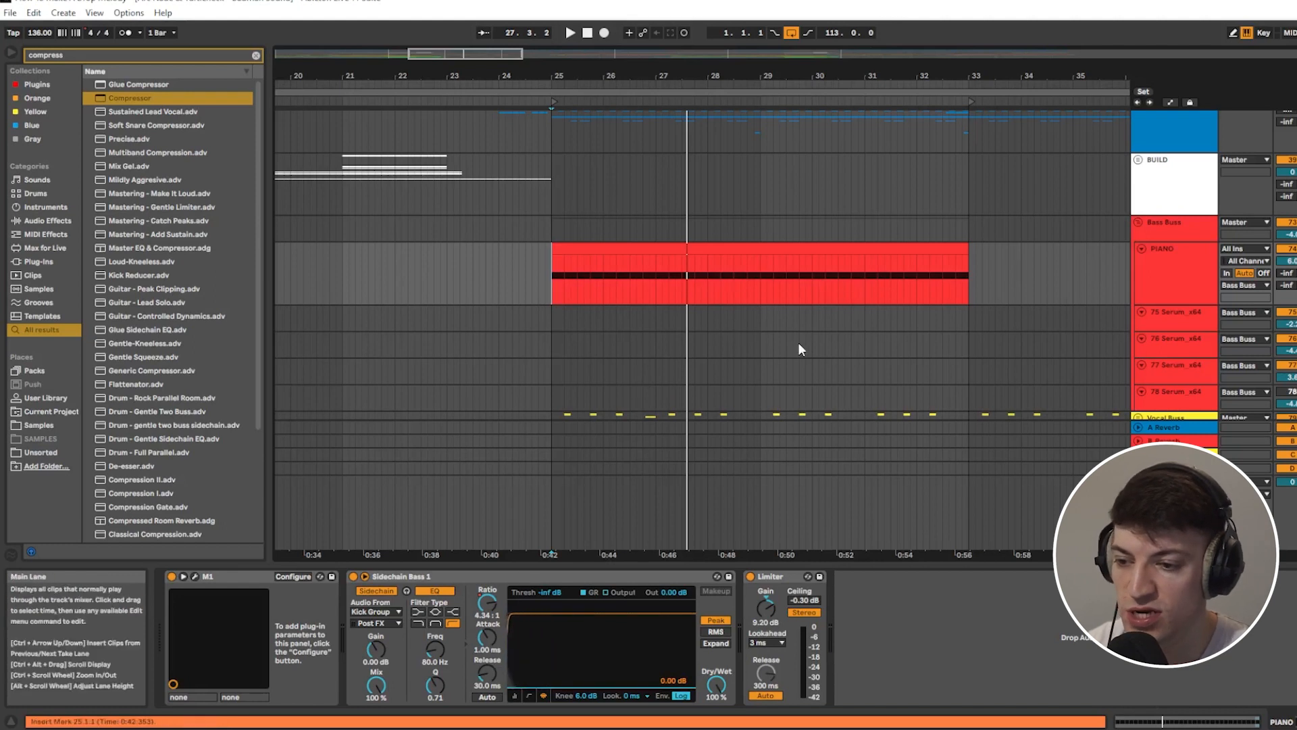
Step: Replay the PIANO clip from its start at bar 25 to about bar 29, watching the compressor's gain reduction
scroll(766, 345, up, 2)
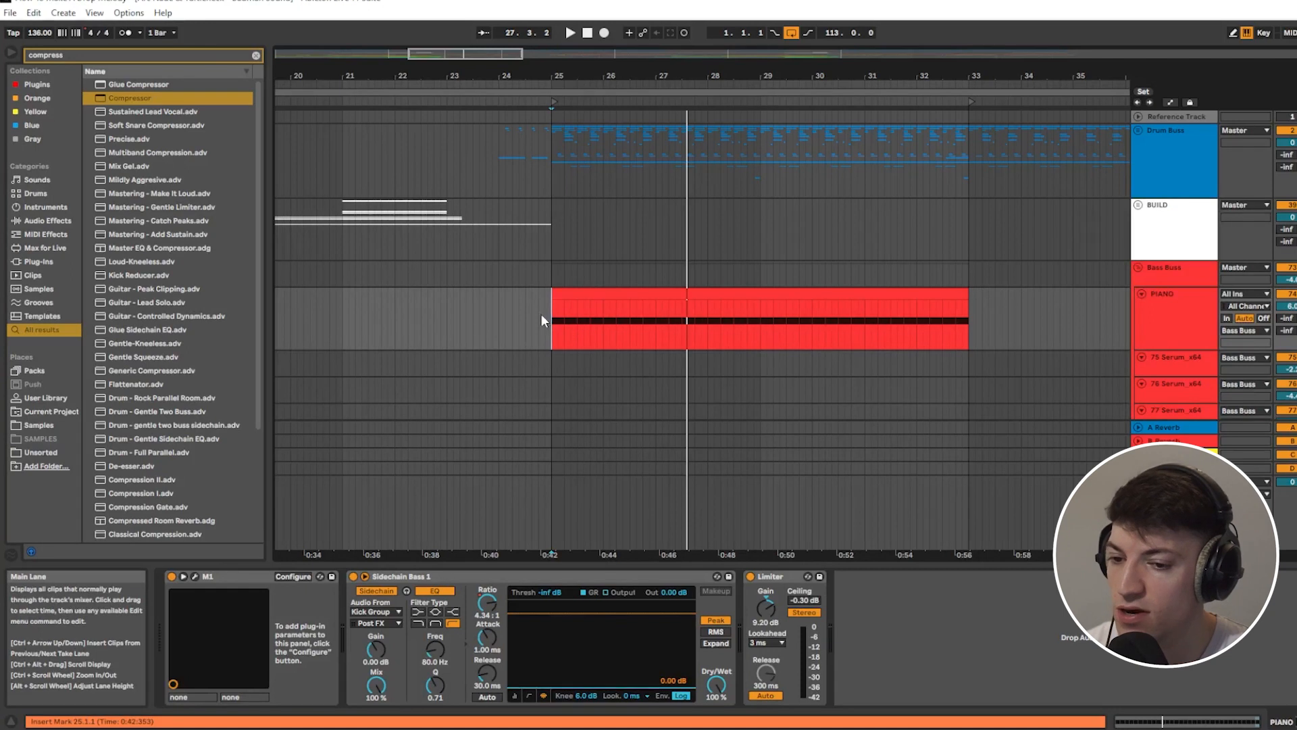
click(521, 308)
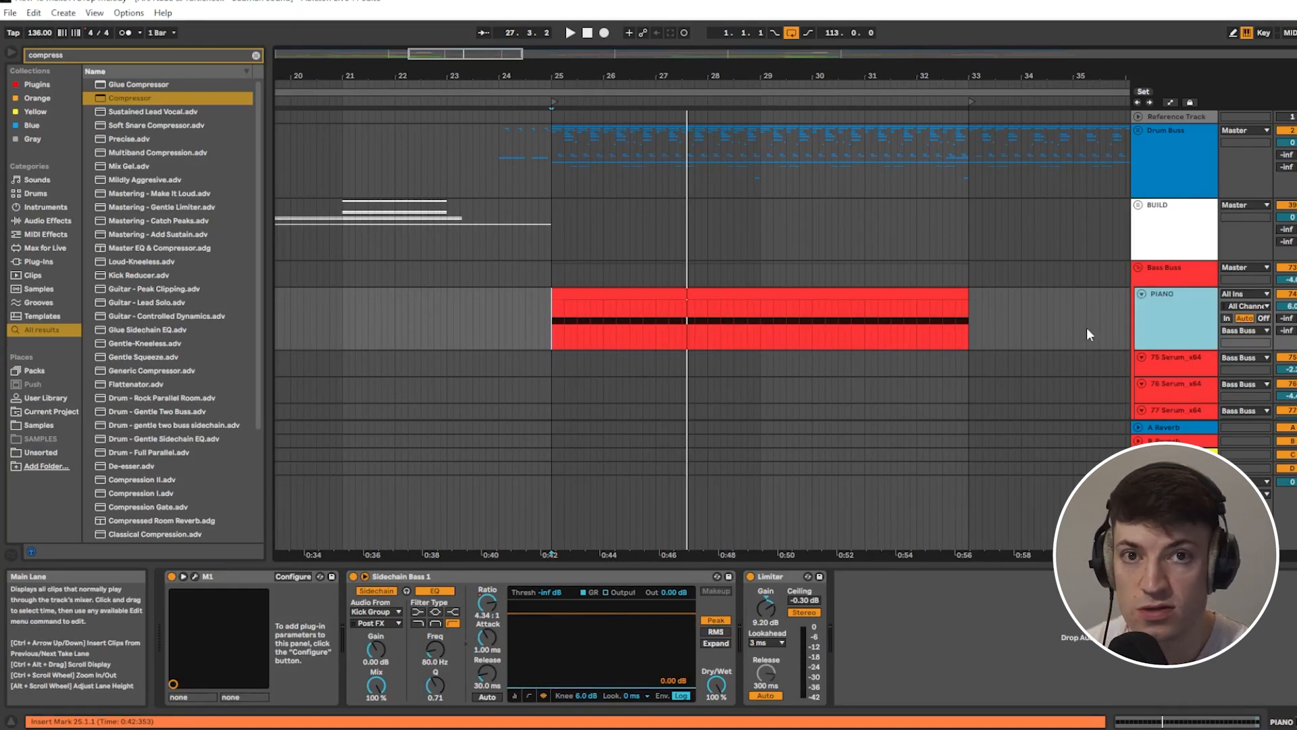
drag(970, 336, 548, 333)
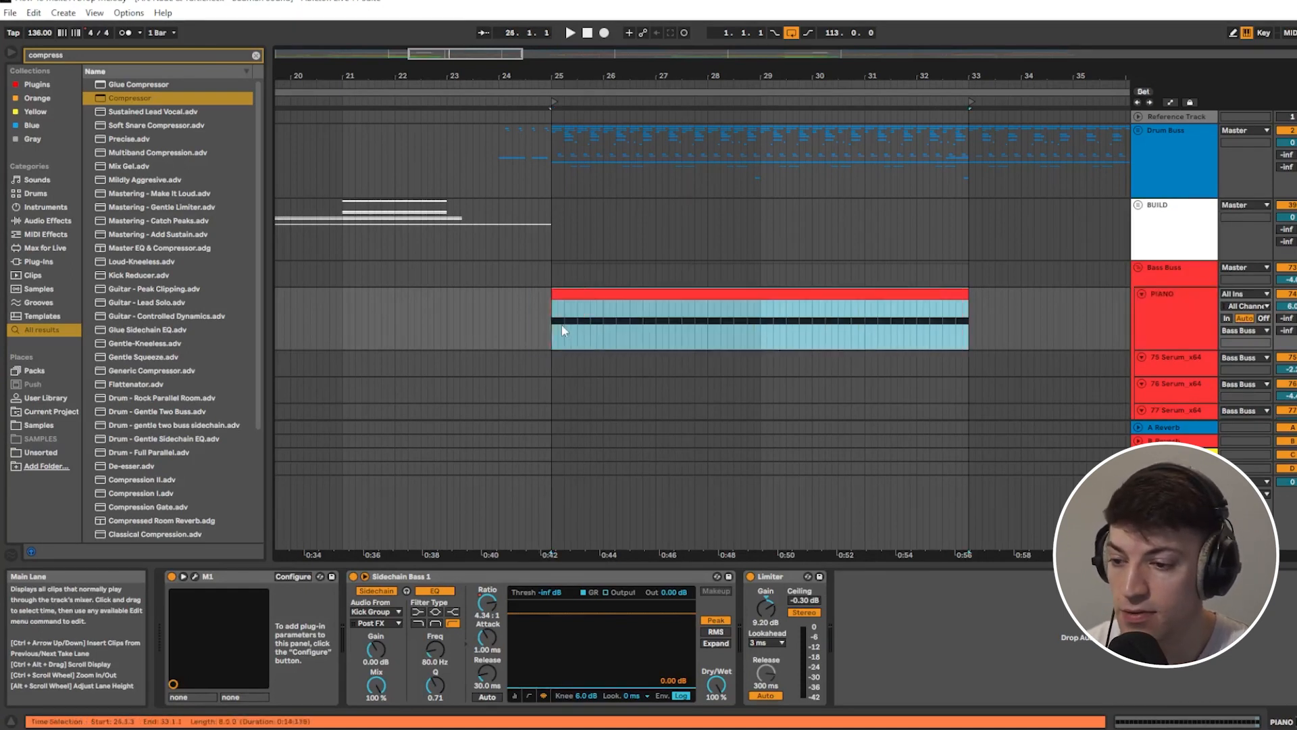
click(553, 326)
key(space)
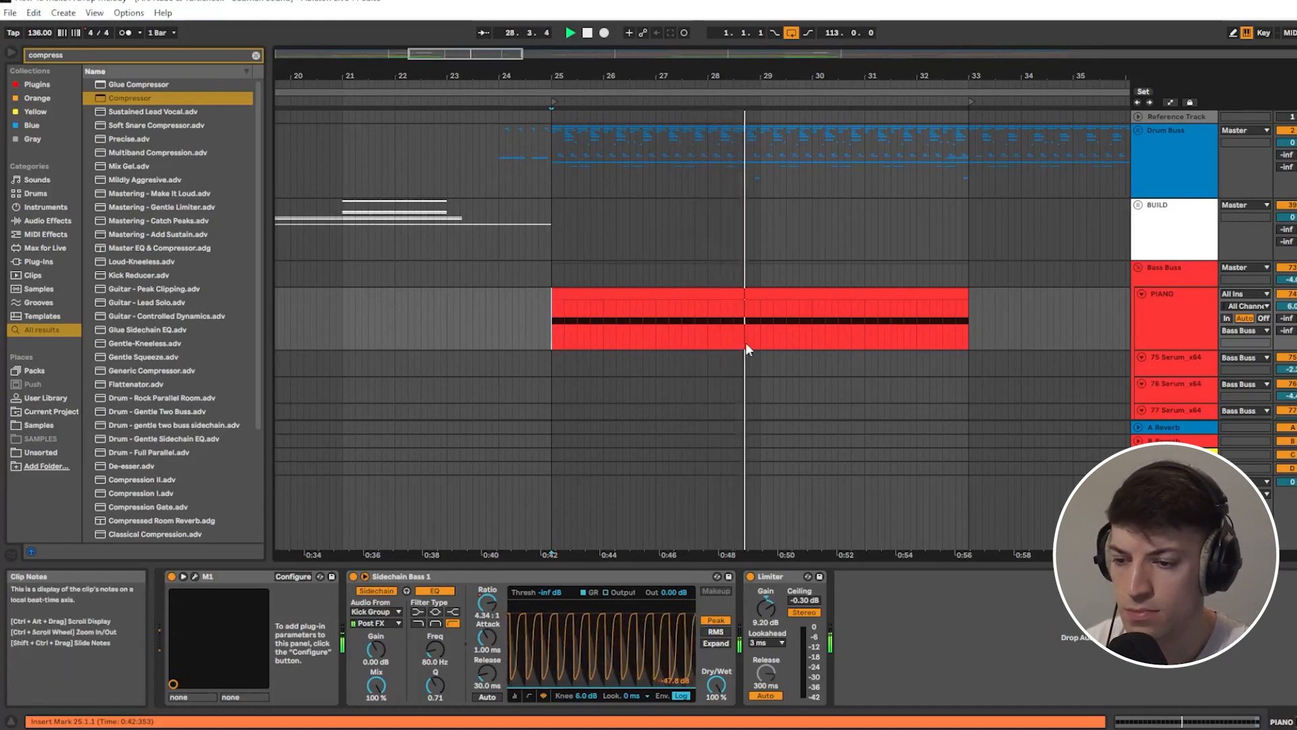
key(space)
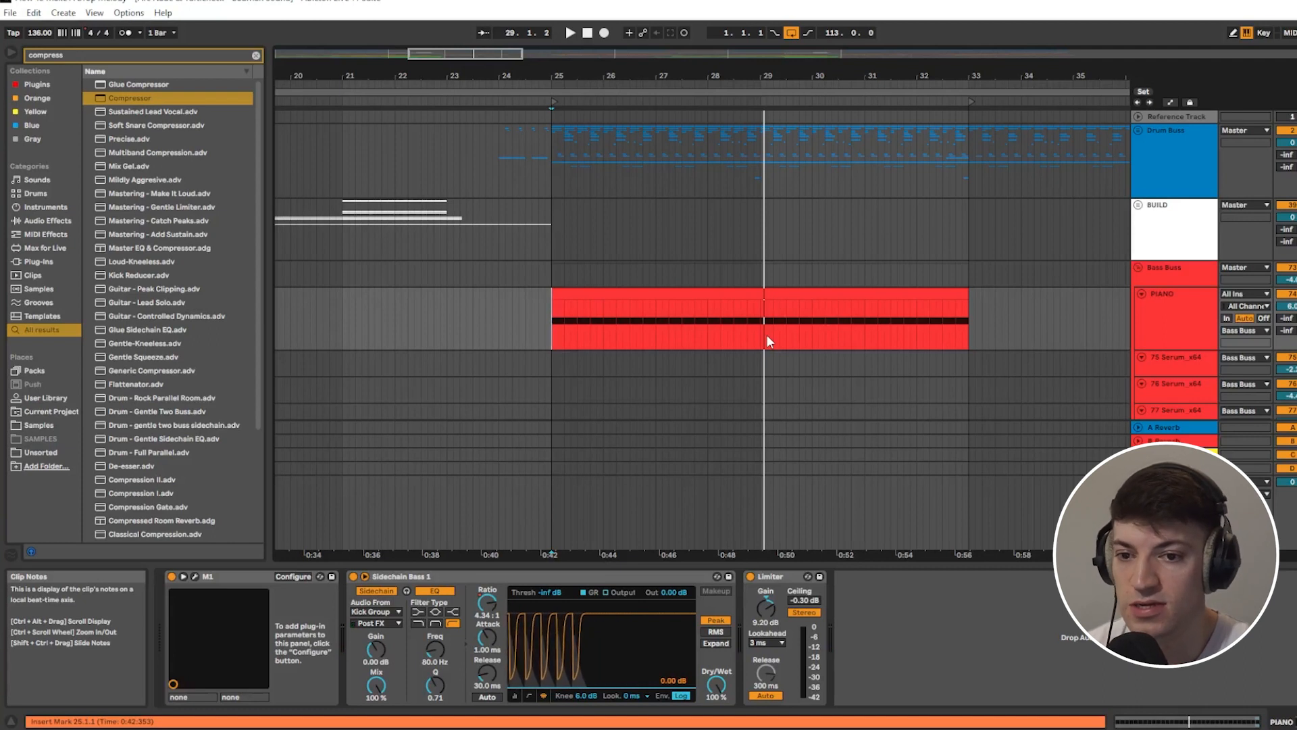
Step: Rename the locator at bar 25 as A
click(634, 292)
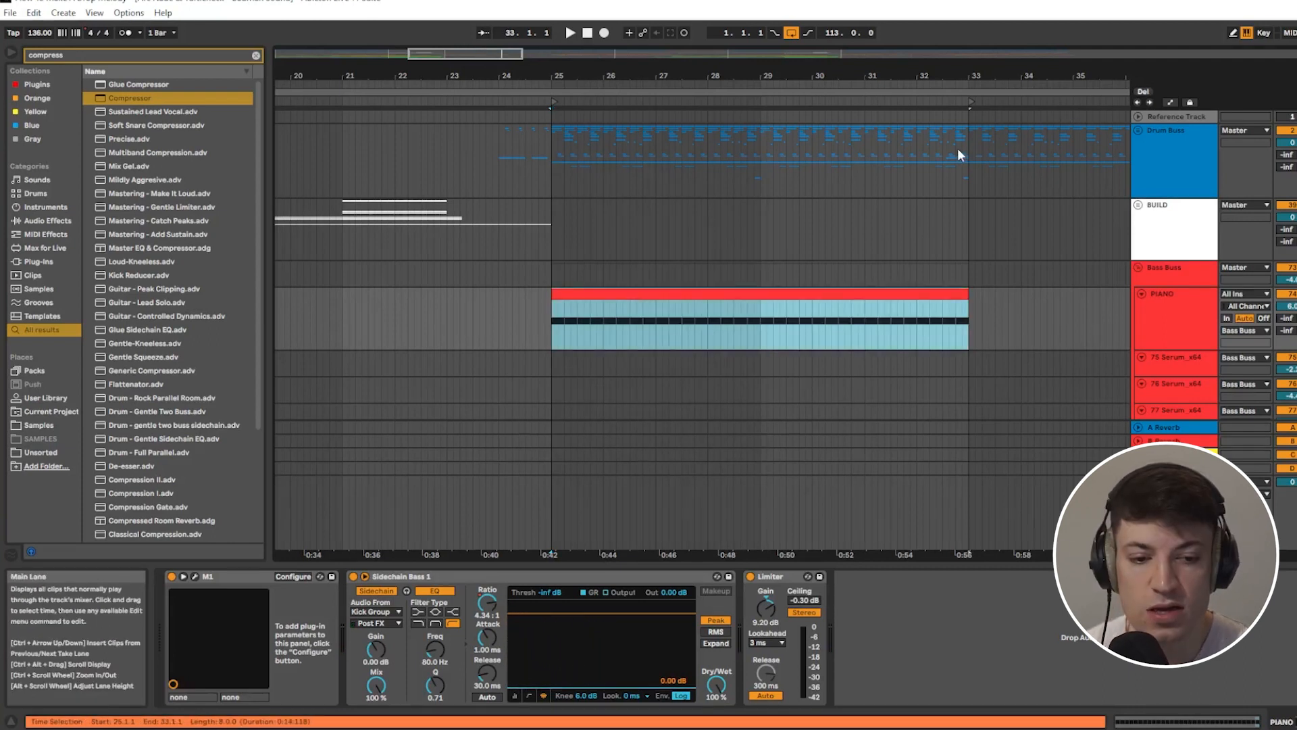
right_click(553, 100)
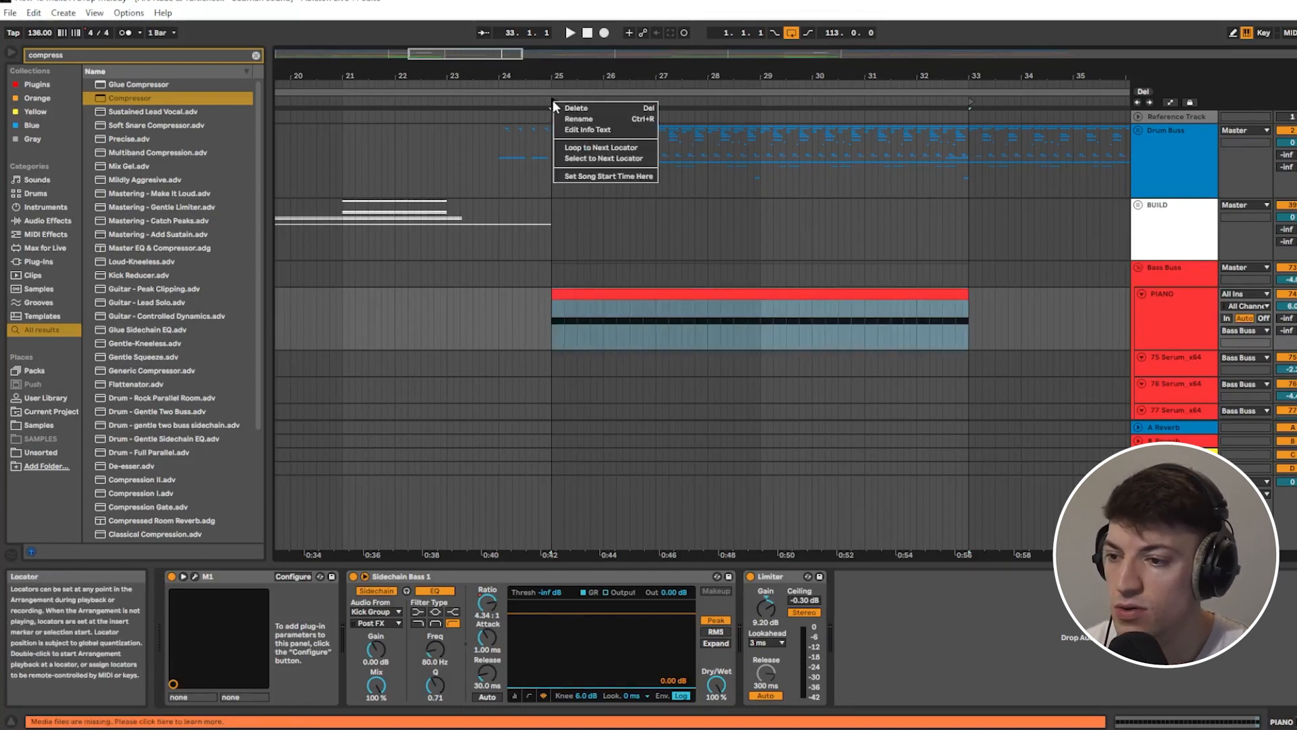
key(Escape)
right_click(554, 99)
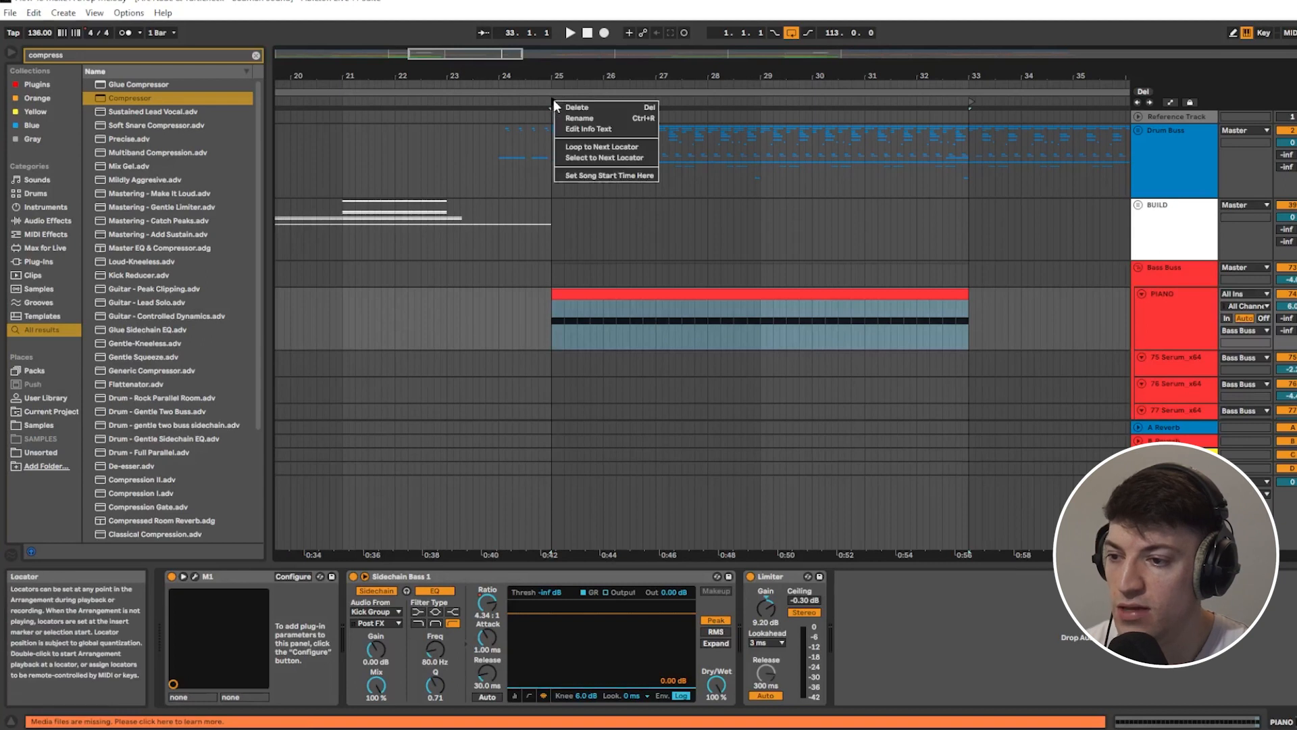
click(585, 118)
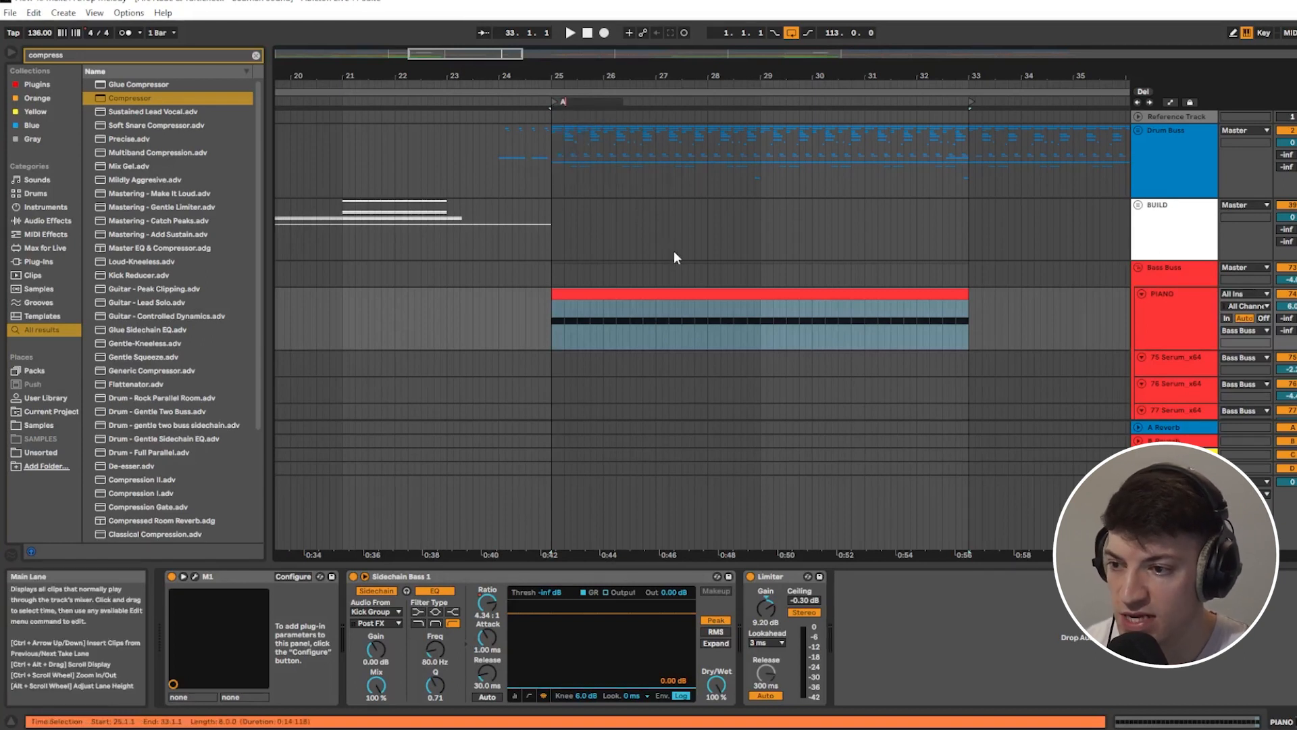
key(Return)
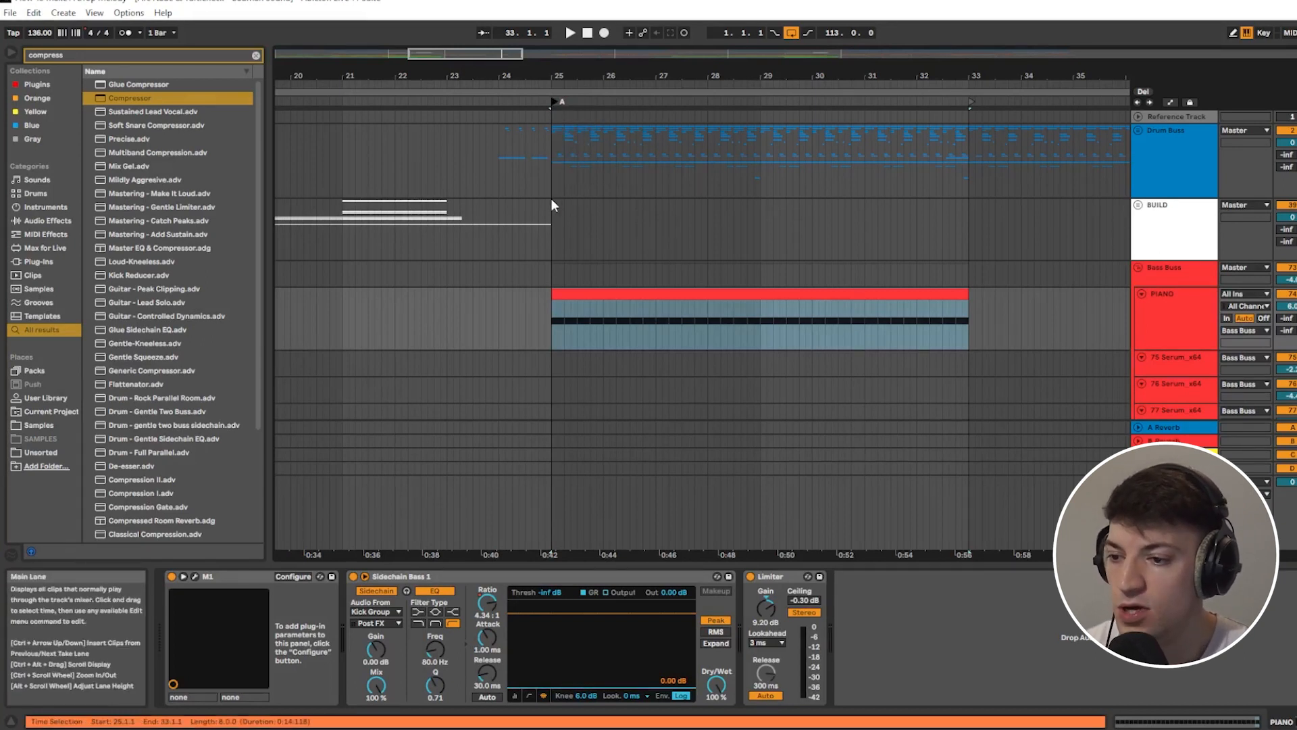
Step: Add a locator at bar 27 and name it B
click(654, 165)
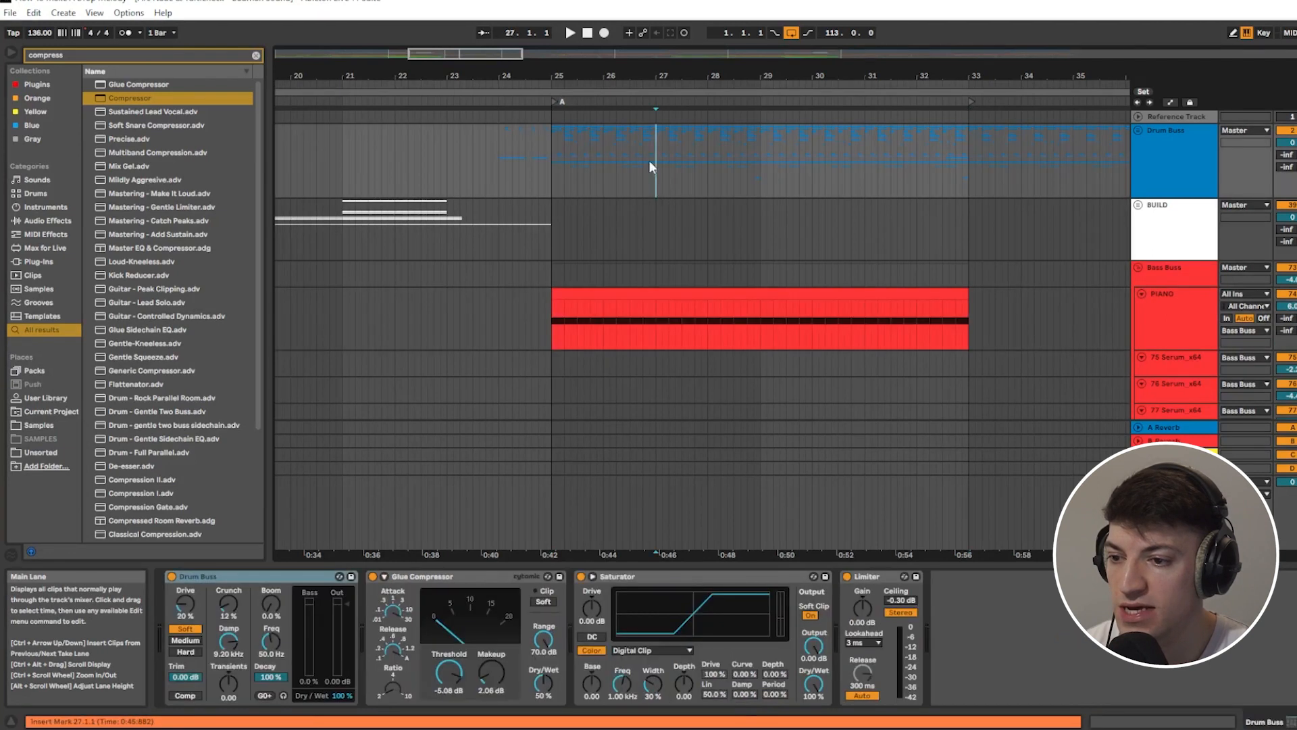
click(1149, 94)
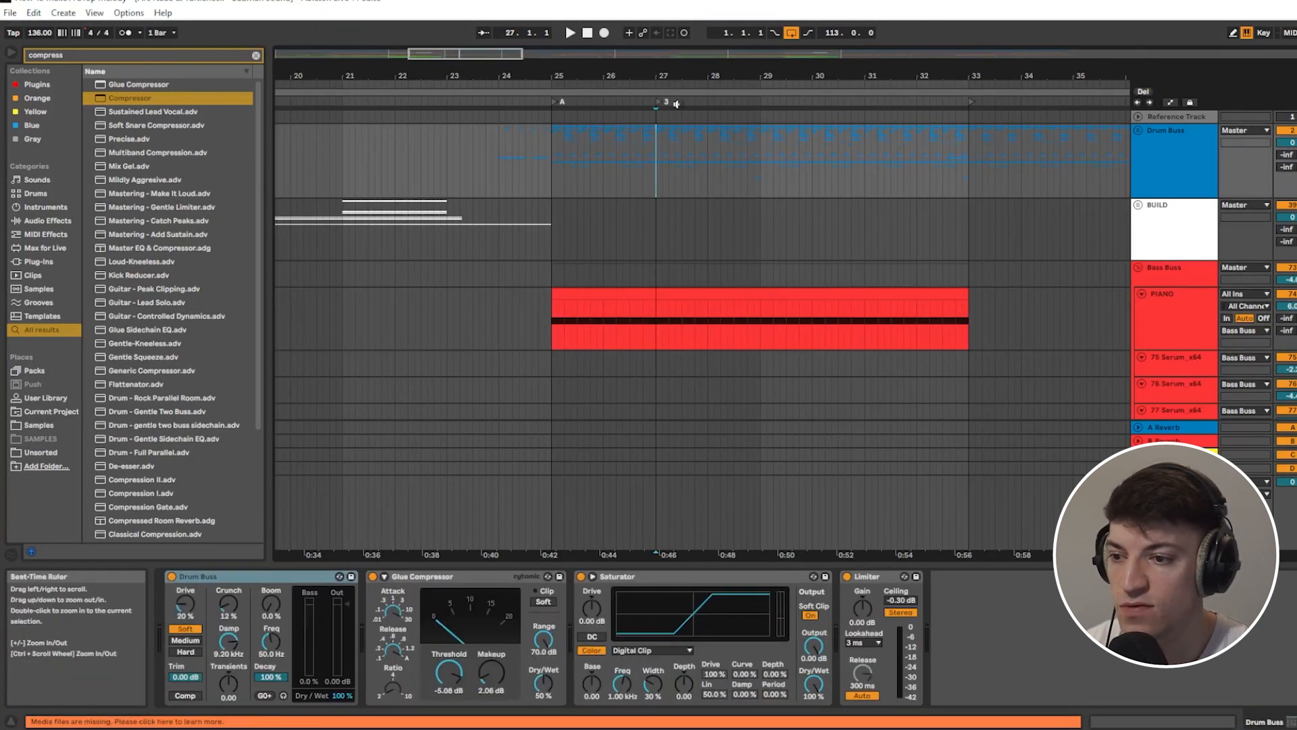
right_click(660, 103)
click(676, 121)
text(B)
key(Return)
Step: Add a locator at bar 29 and name it A
click(759, 215)
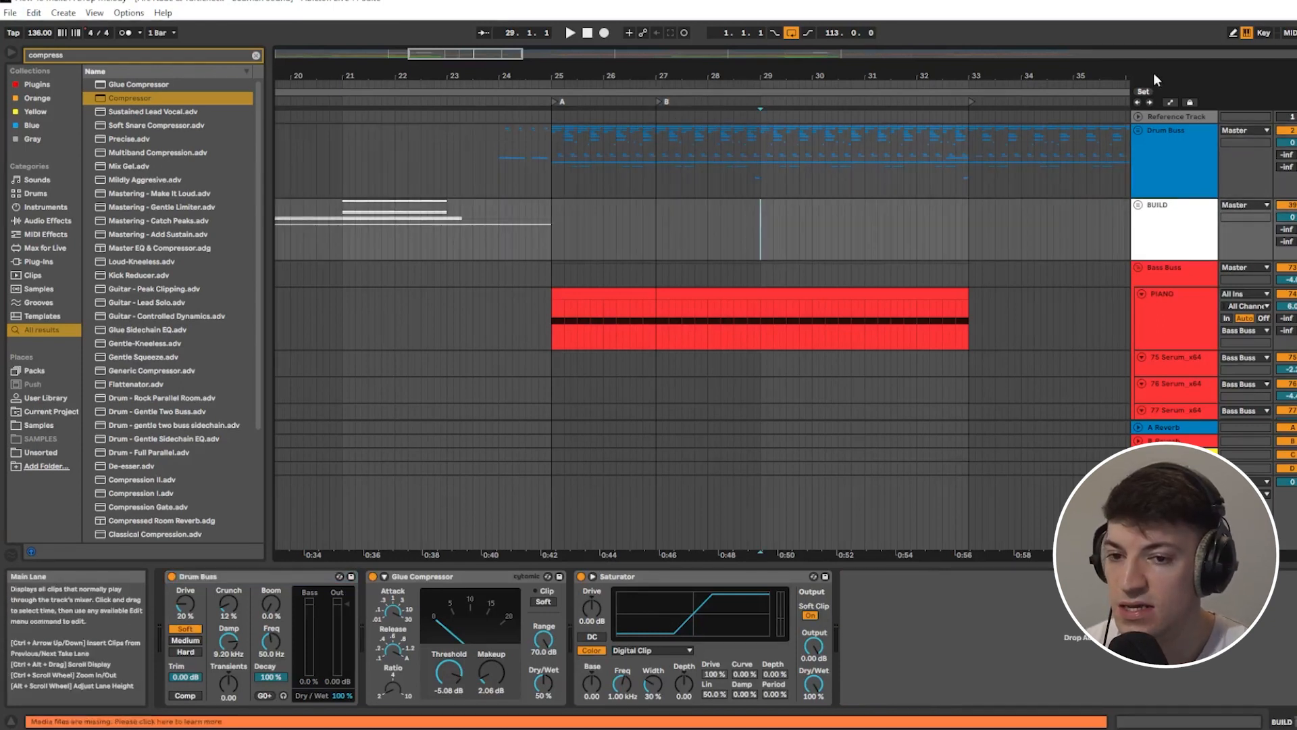
click(1143, 91)
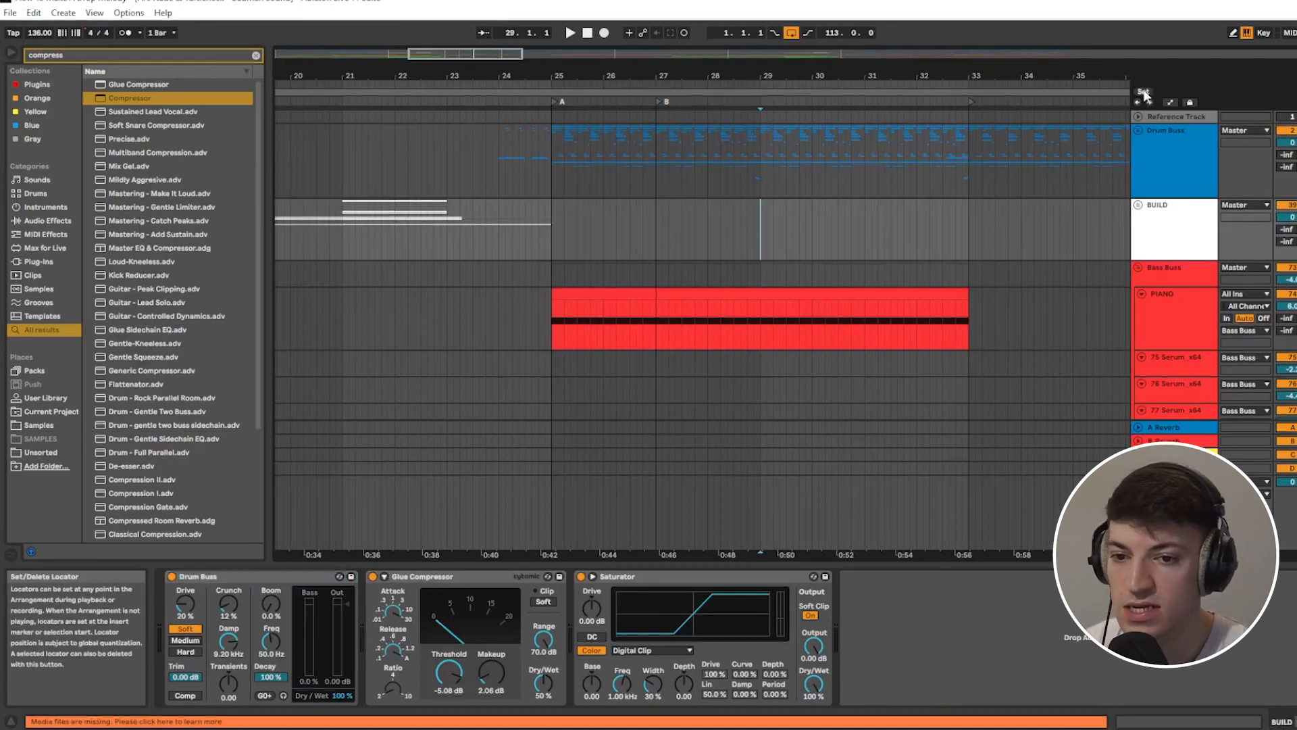
right_click(763, 101)
click(792, 119)
text(A)
key(Return)
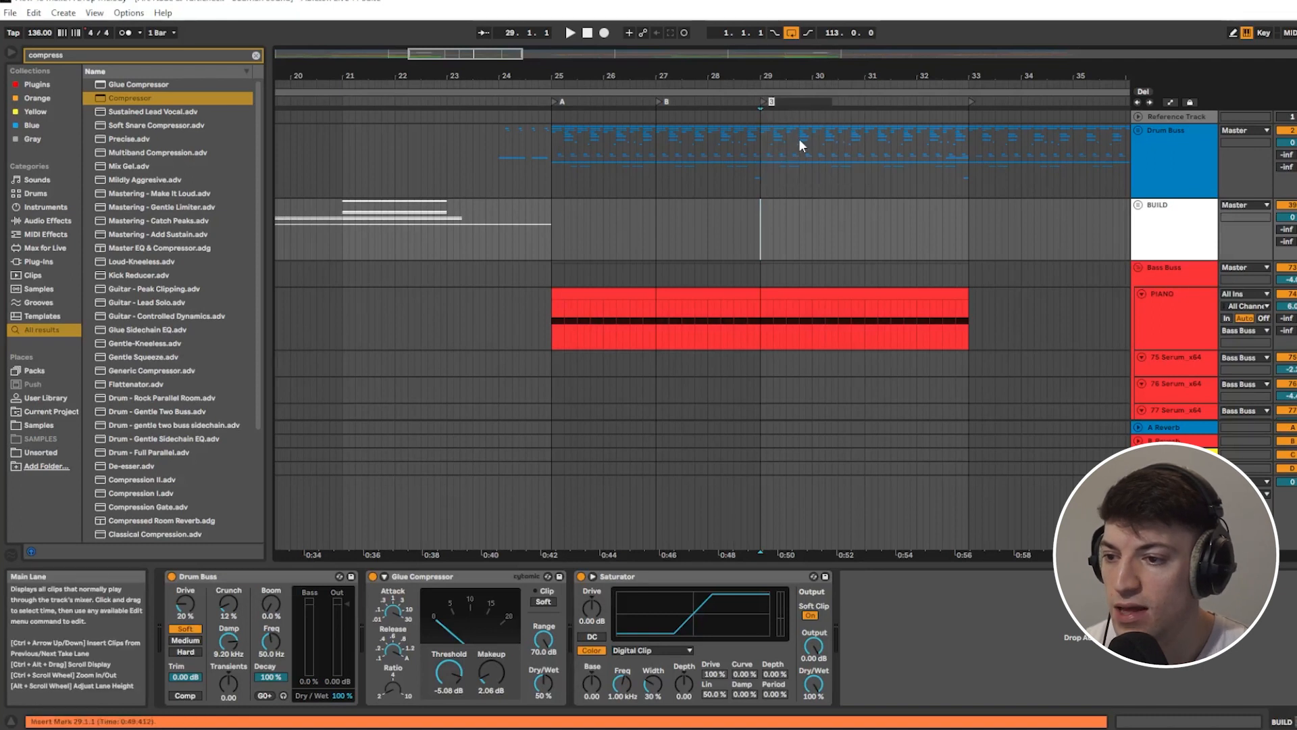
Step: Add a locator at bar 31 and name it C
click(864, 112)
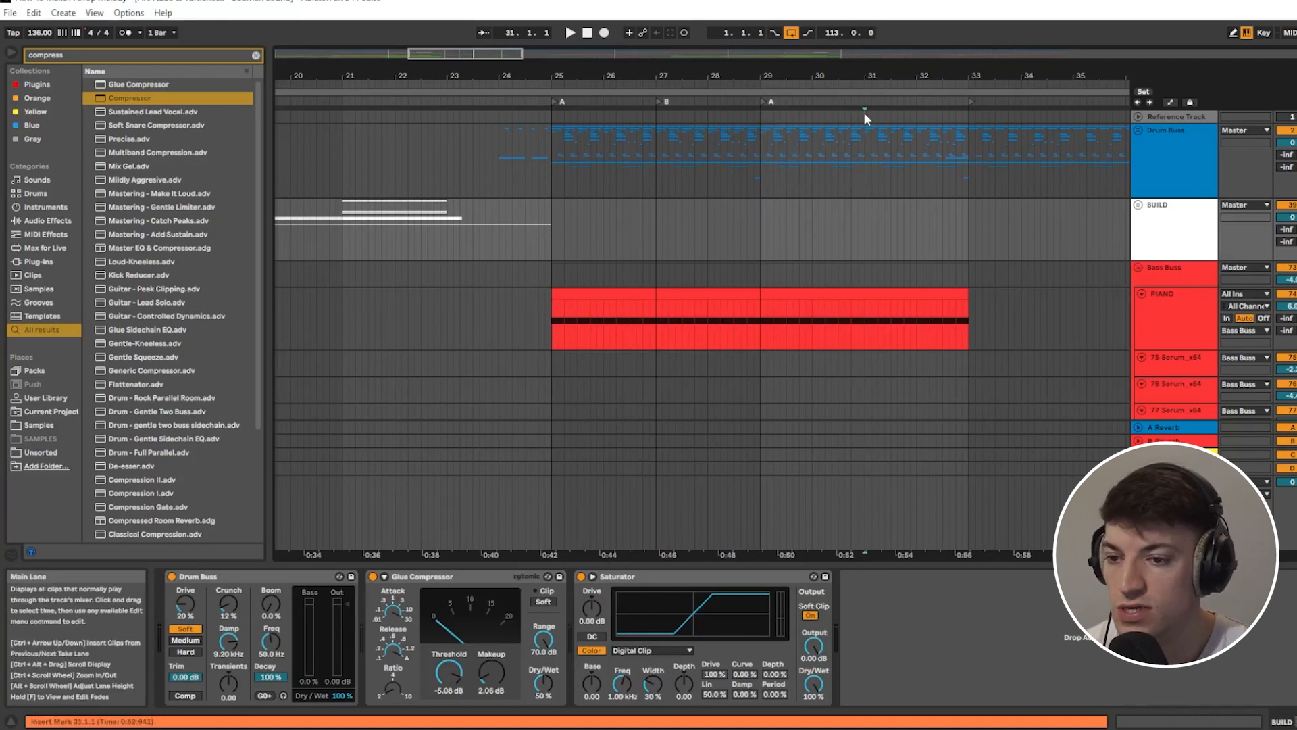
click(1149, 93)
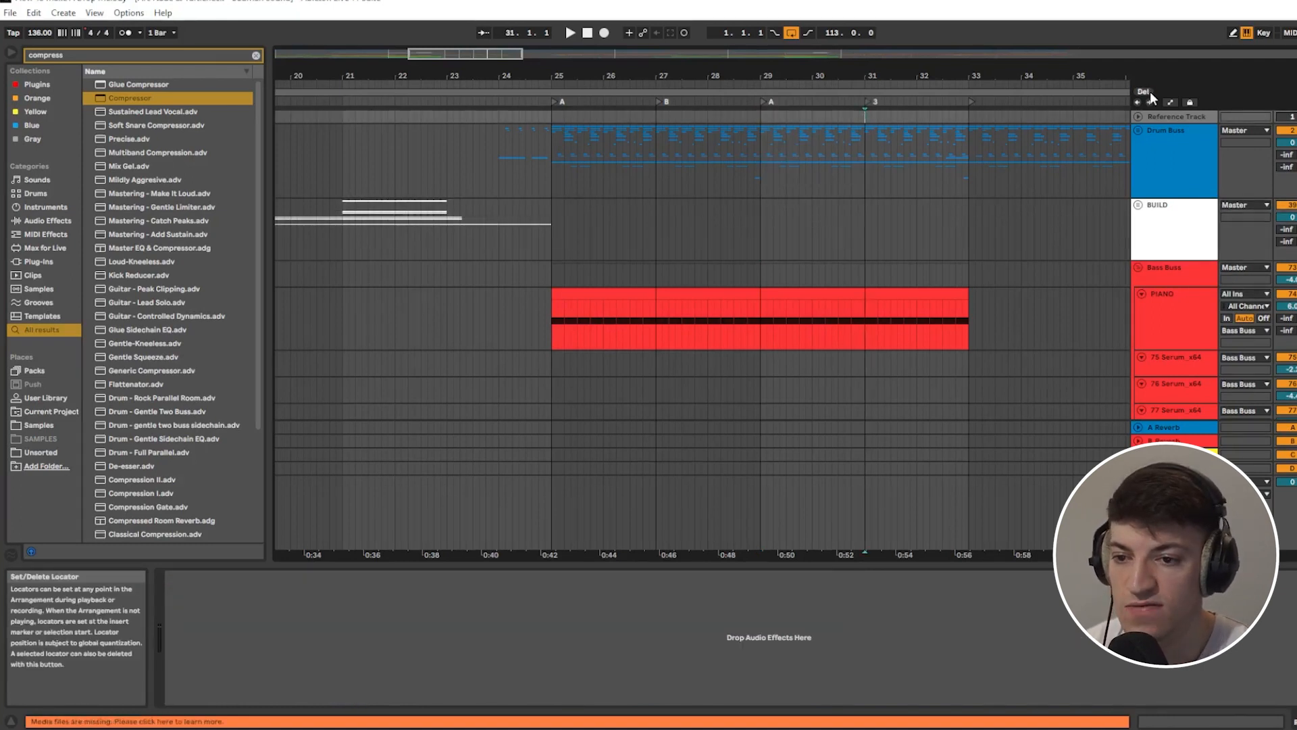
right_click(869, 101)
click(887, 119)
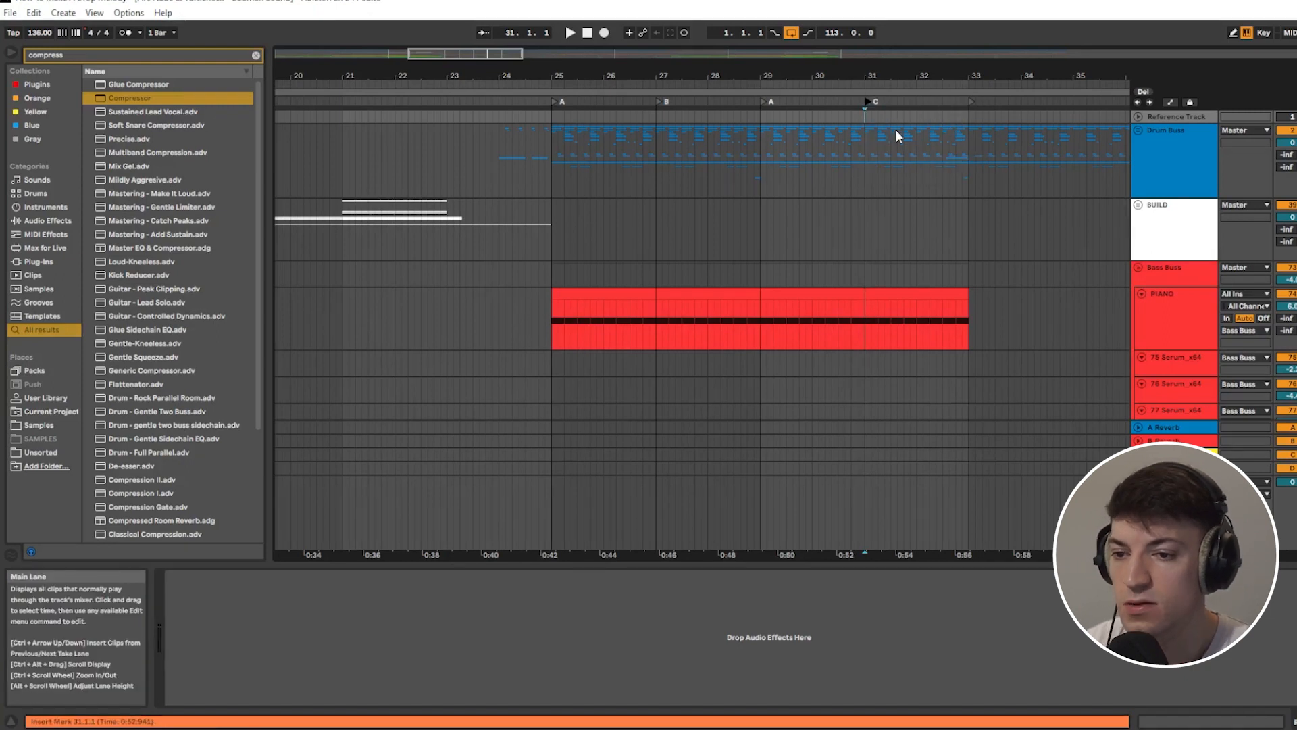
Step: Delete the PIANO clip's content from bar 27 to bar 33, keeping only the first two bars under locator A
drag(550, 315, 970, 318)
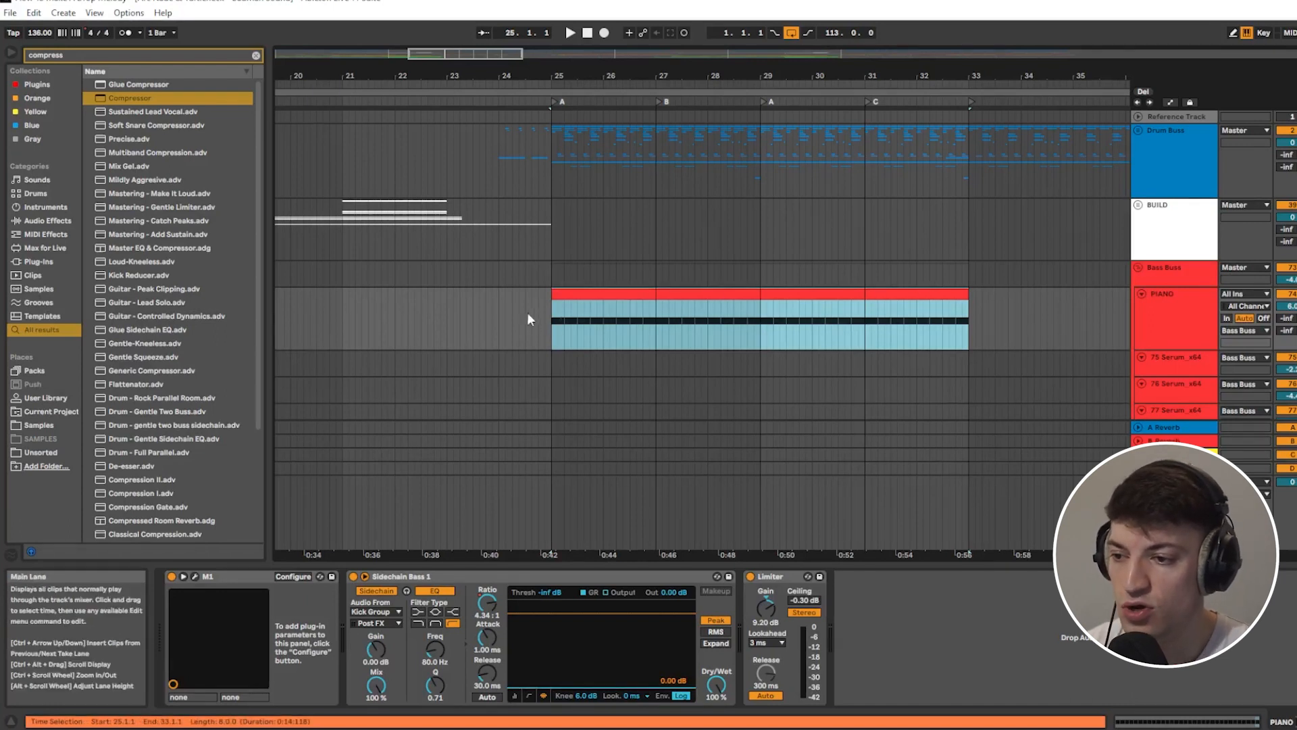
click(545, 318)
drag(546, 318, 966, 335)
key(Delete)
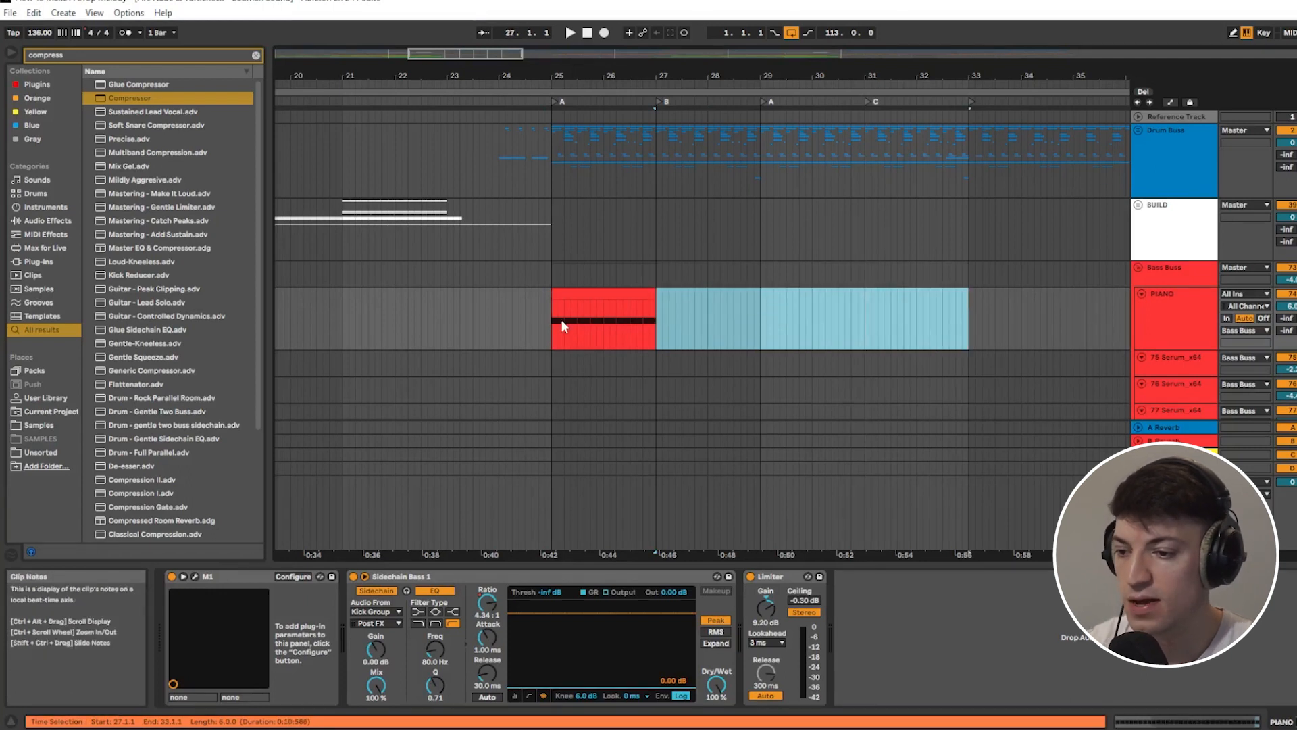
drag(562, 319, 645, 321)
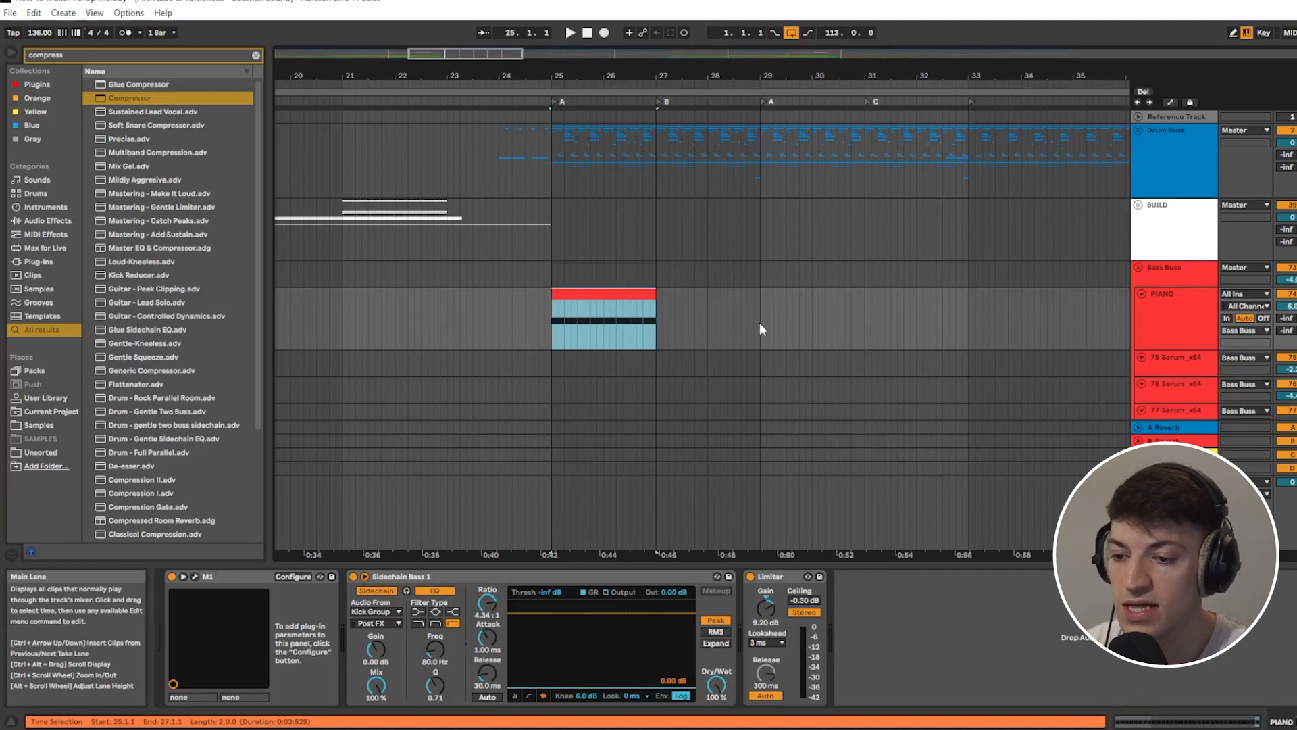
drag(760, 323, 857, 326)
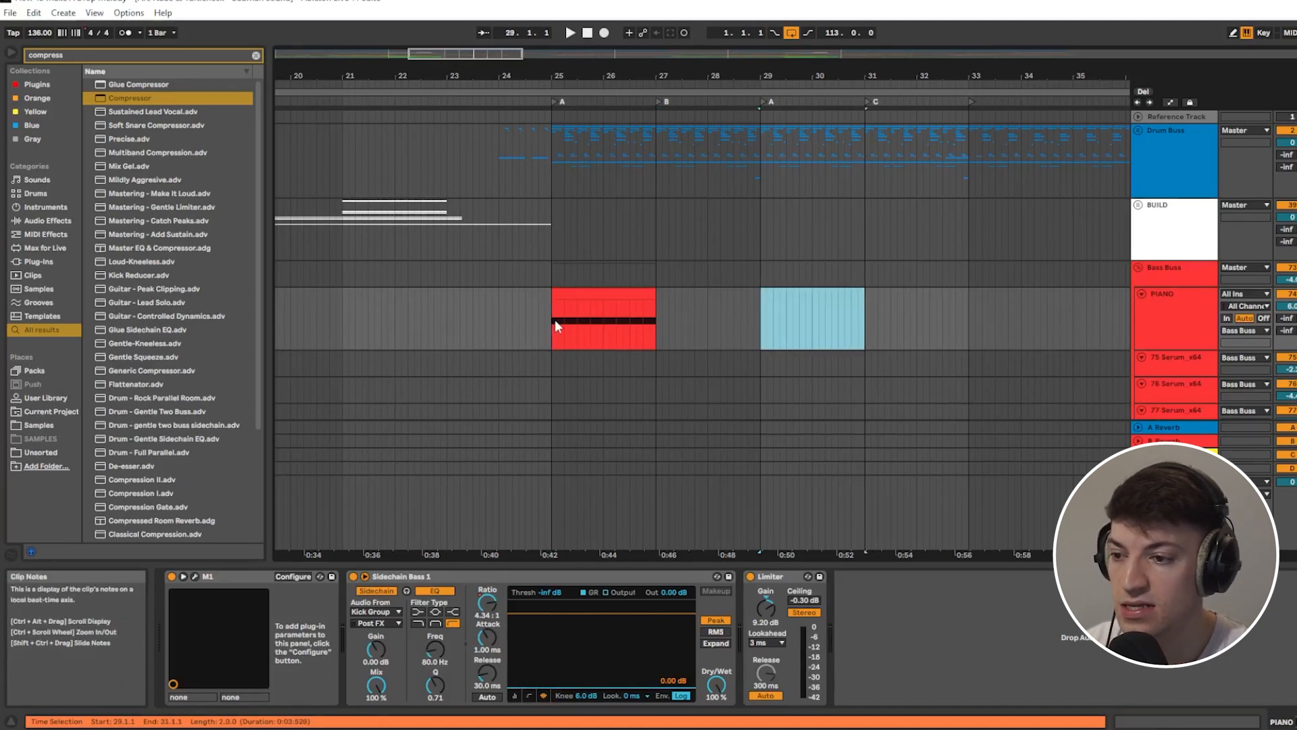
drag(556, 320, 619, 323)
drag(762, 327, 966, 327)
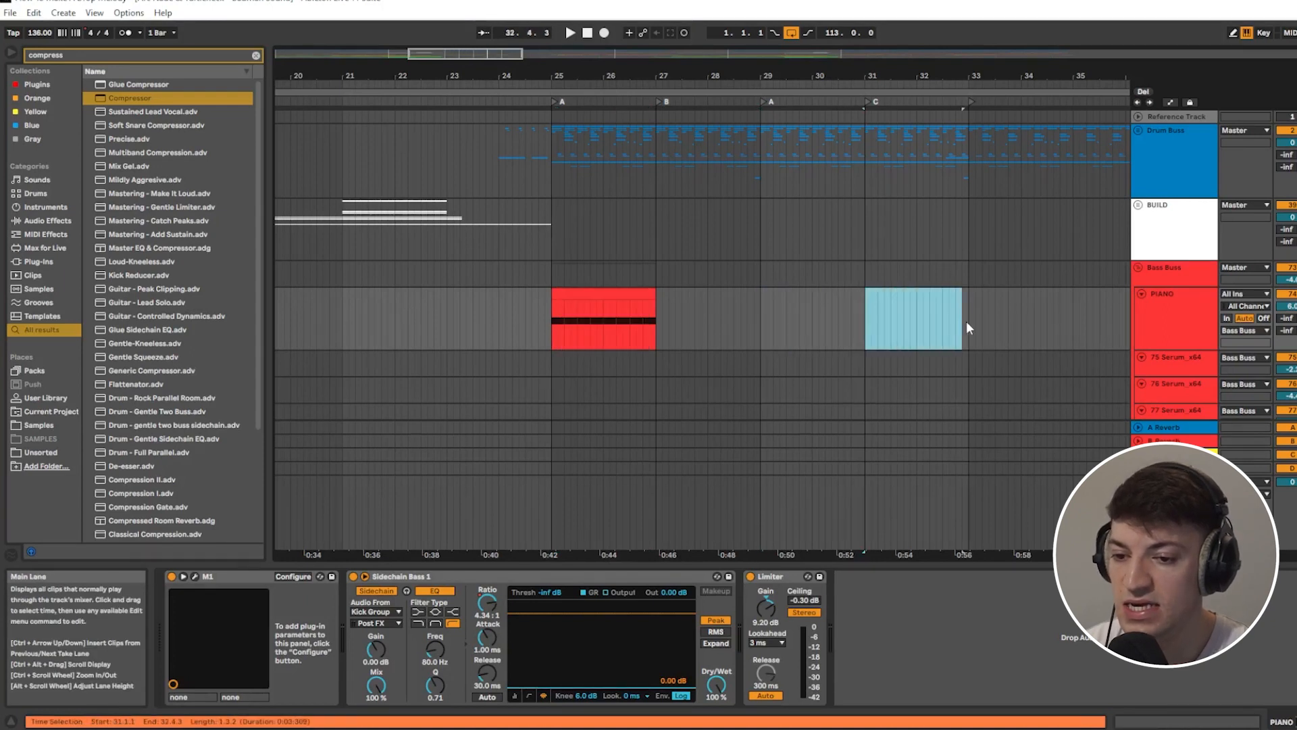
drag(657, 308, 761, 310)
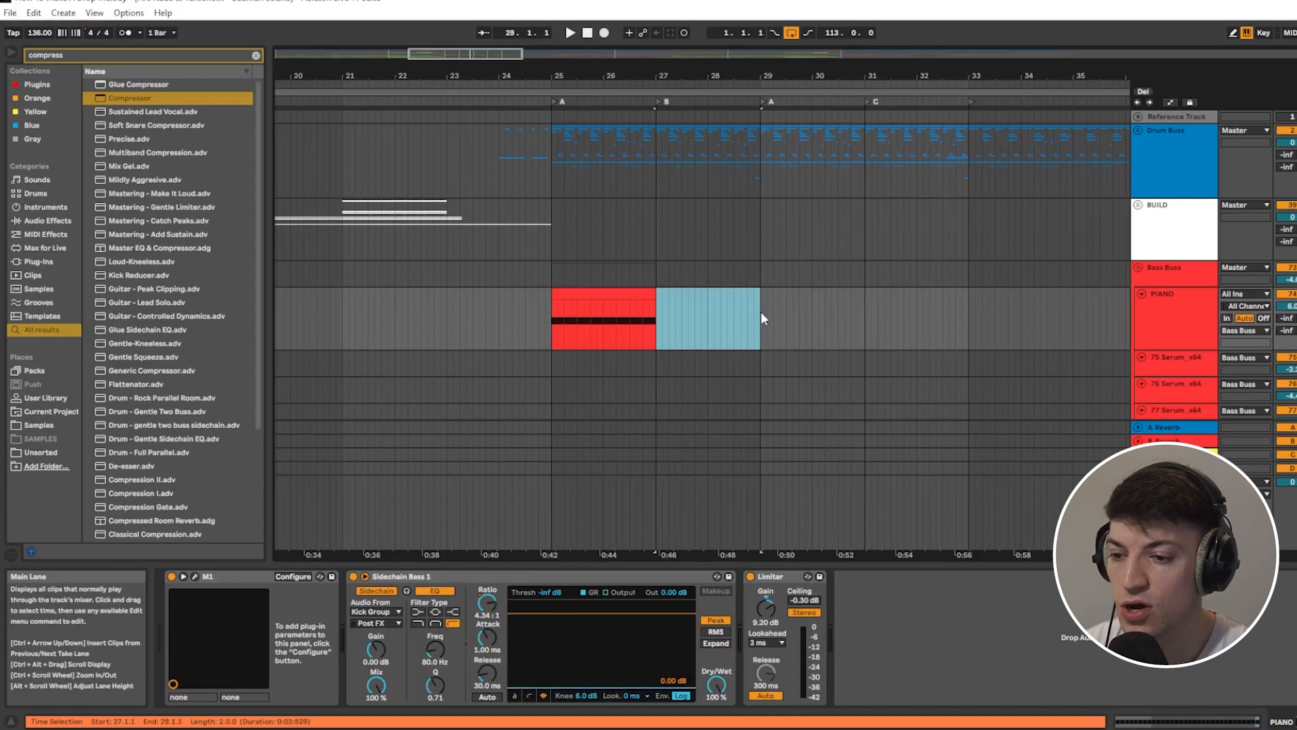
click(656, 310)
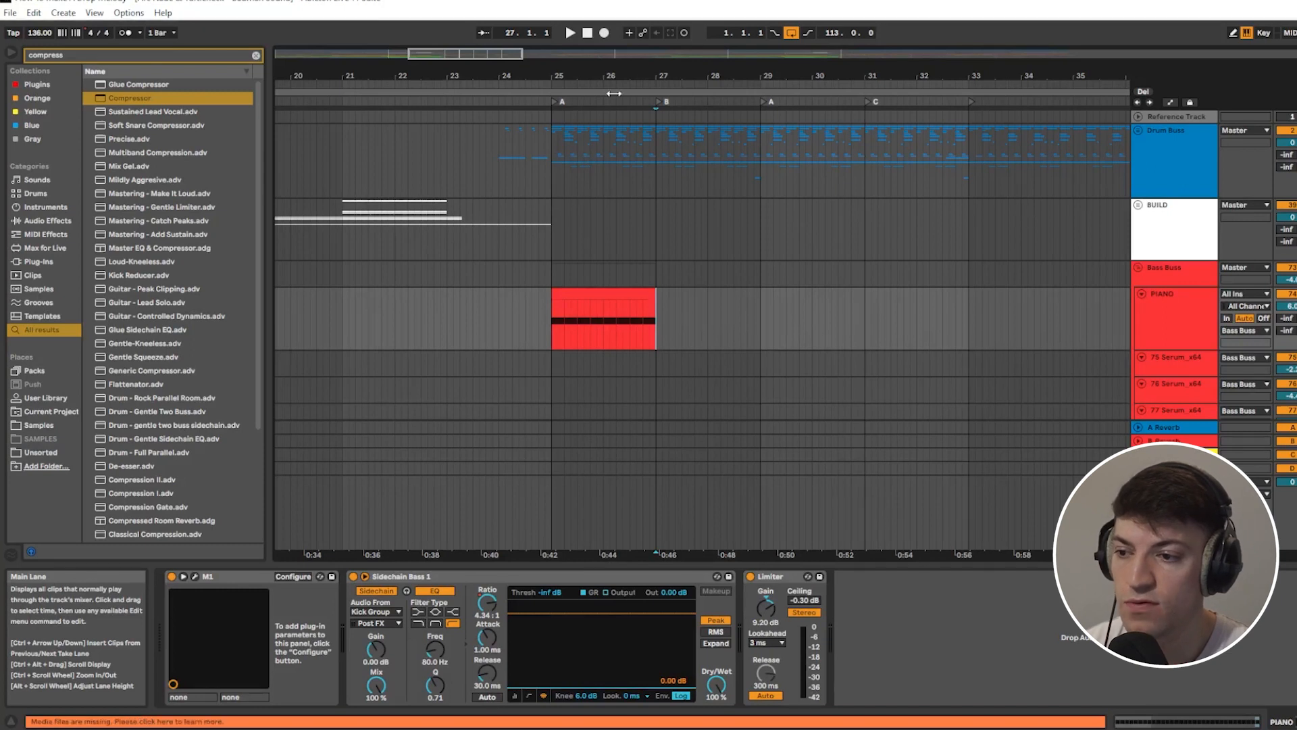
drag(555, 117, 974, 119)
drag(1110, 119, 697, 99)
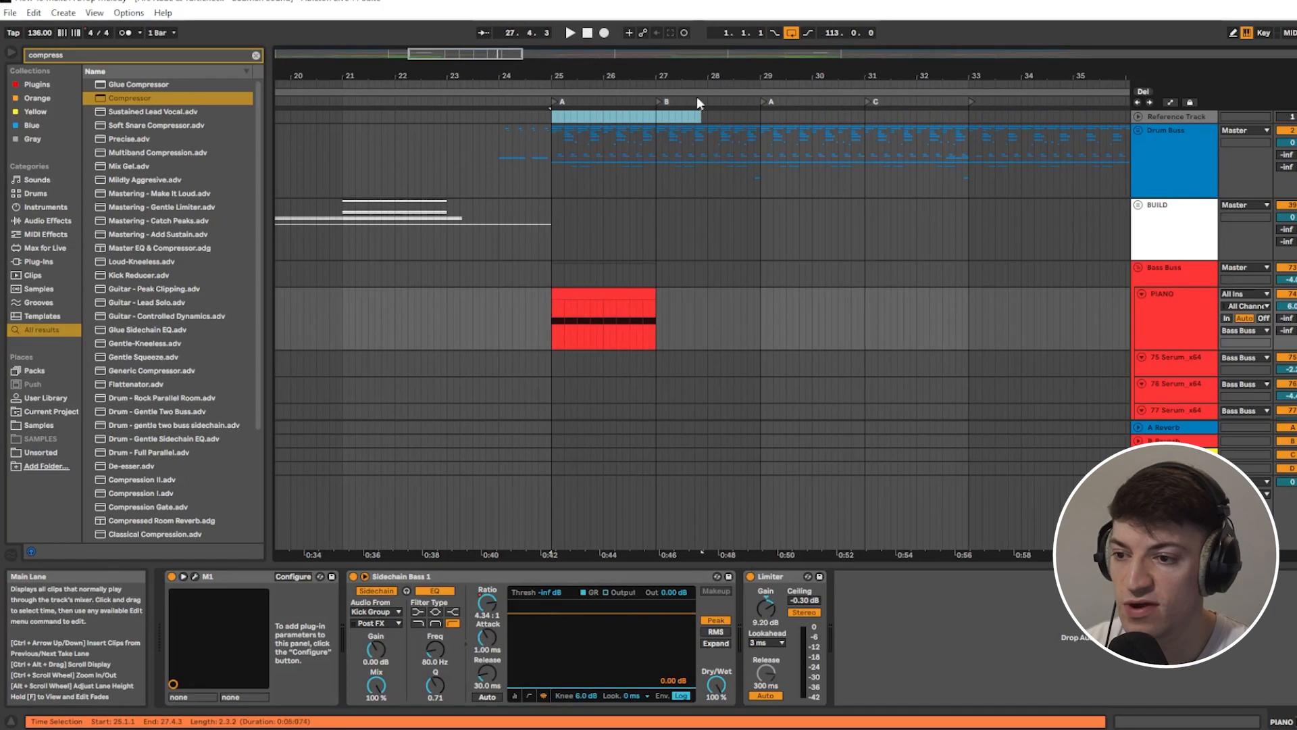
drag(560, 115, 969, 119)
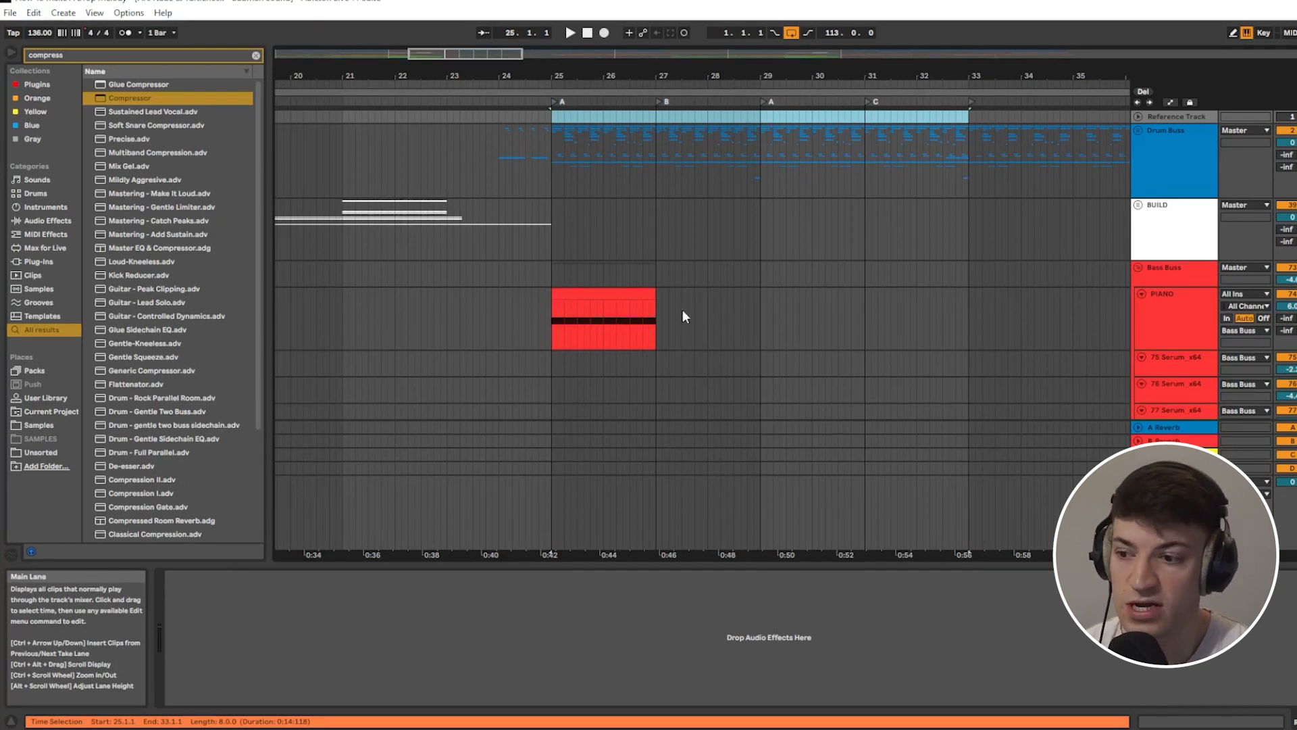
drag(553, 319, 967, 339)
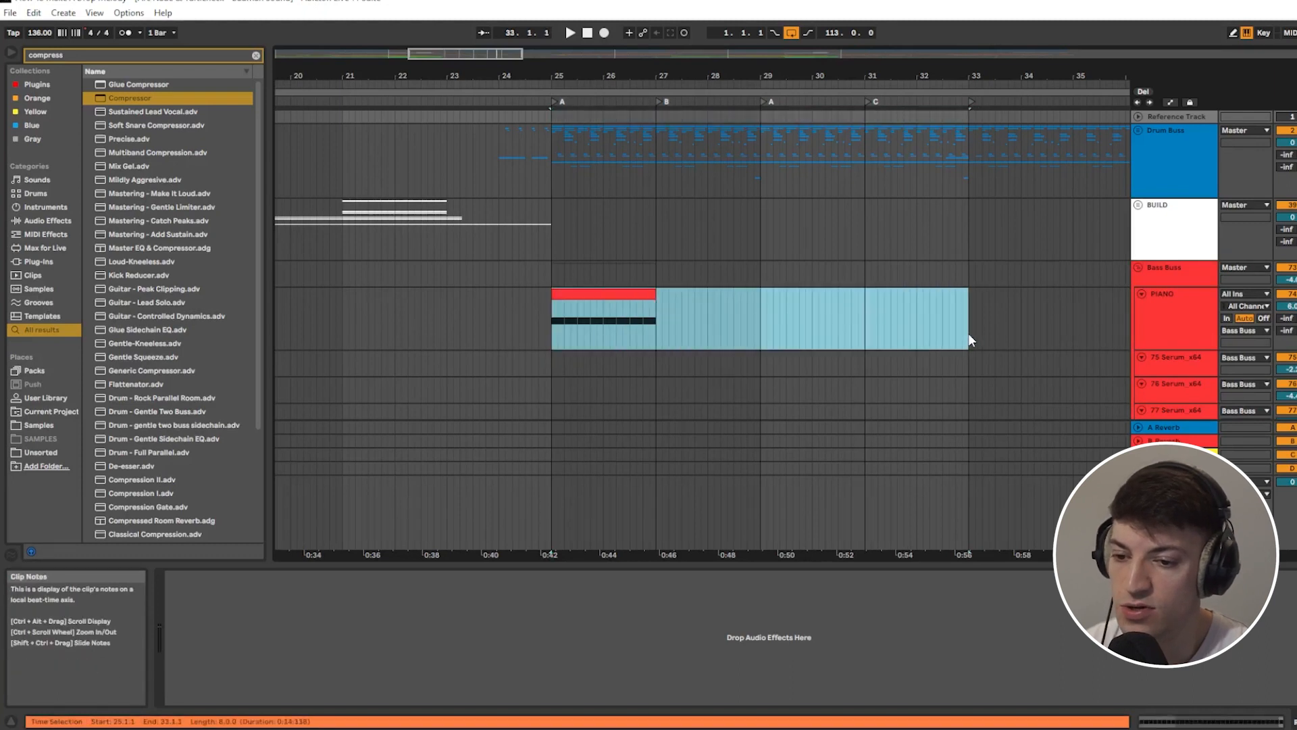
Step: Open the two-bar PIANO clip under locator A in the note editor
scroll(628, 310, down, 1)
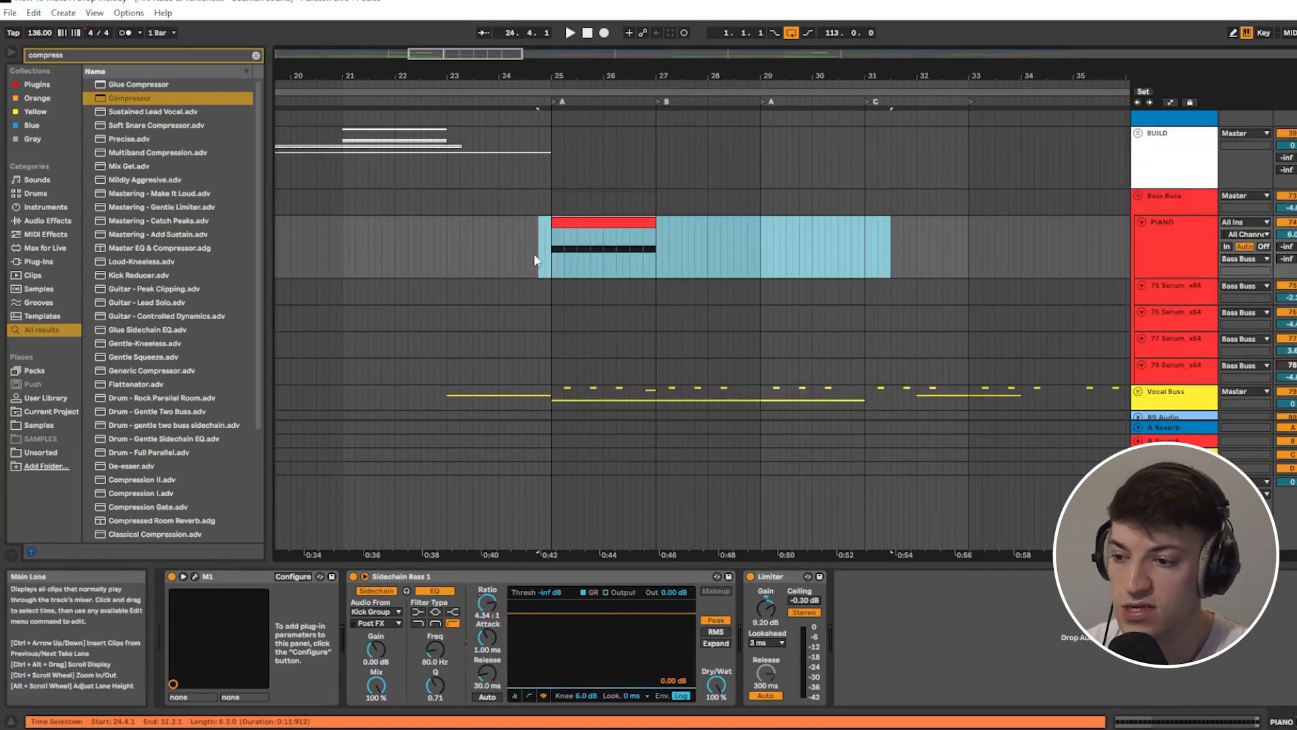
drag(534, 256, 663, 266)
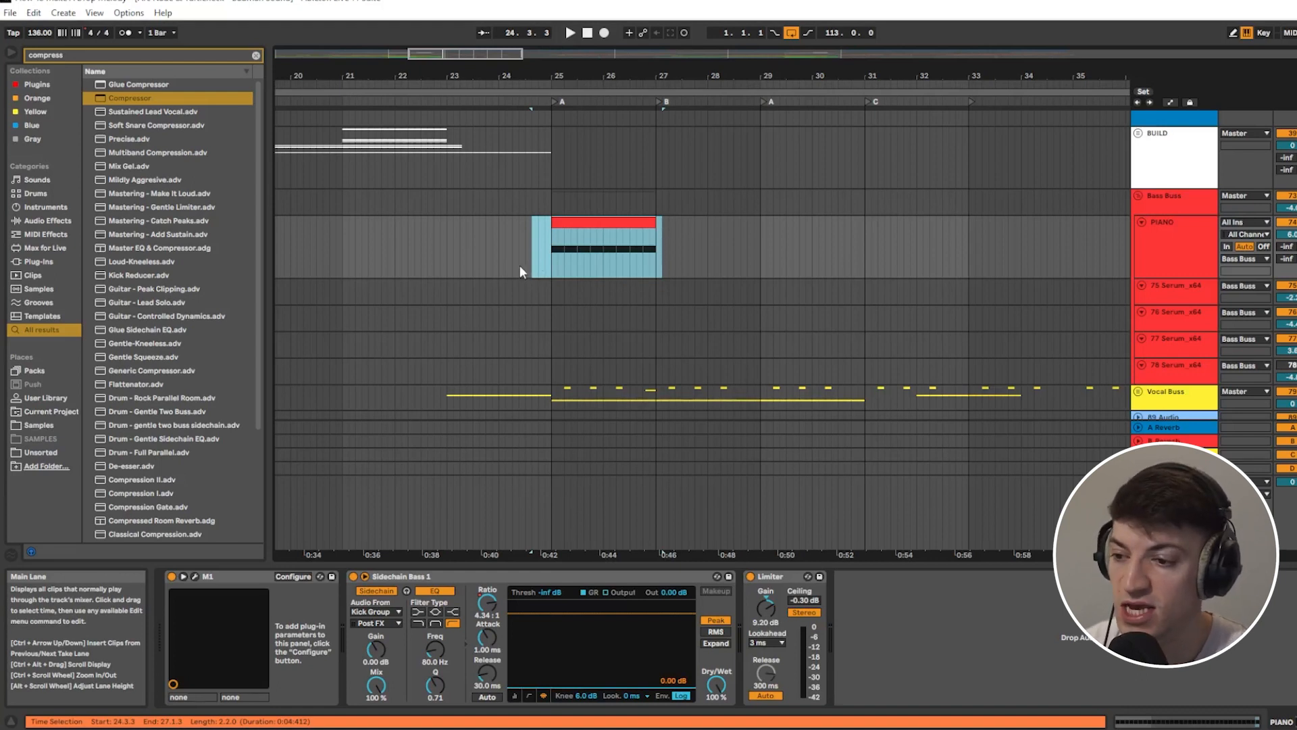
click(551, 248)
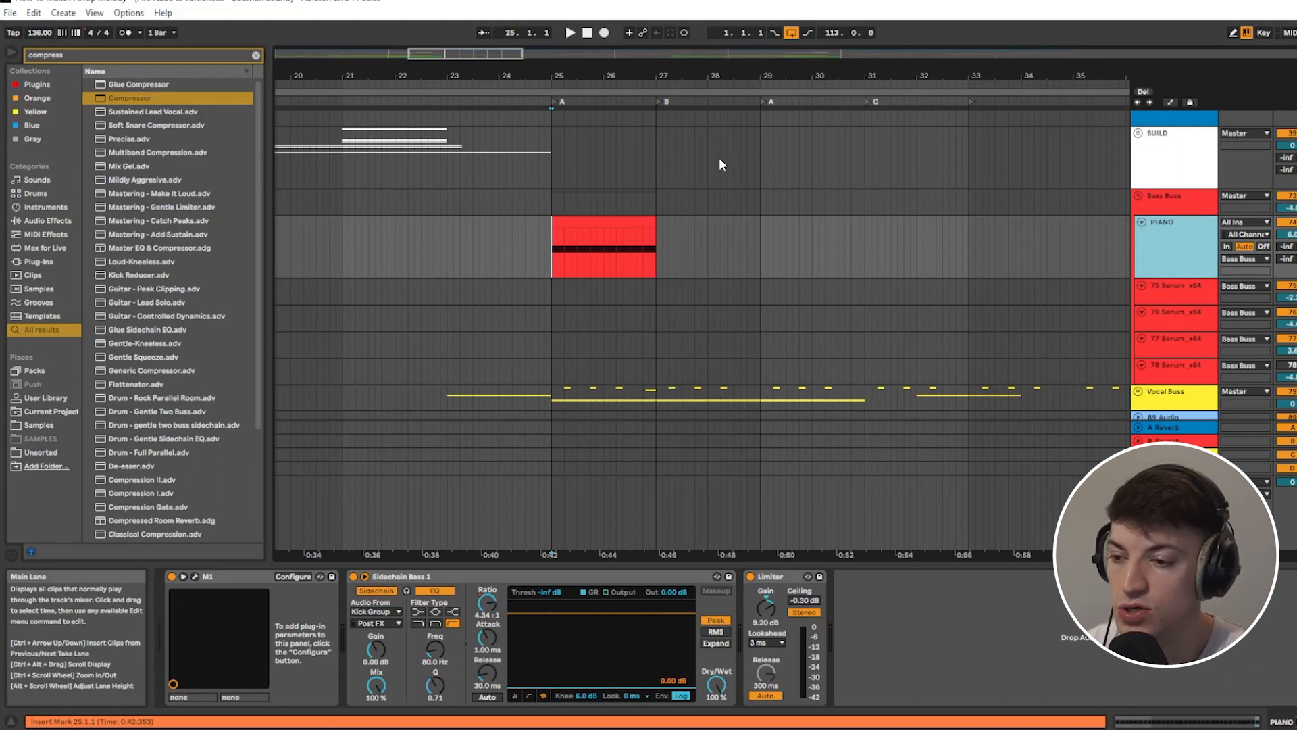
double_click(610, 225)
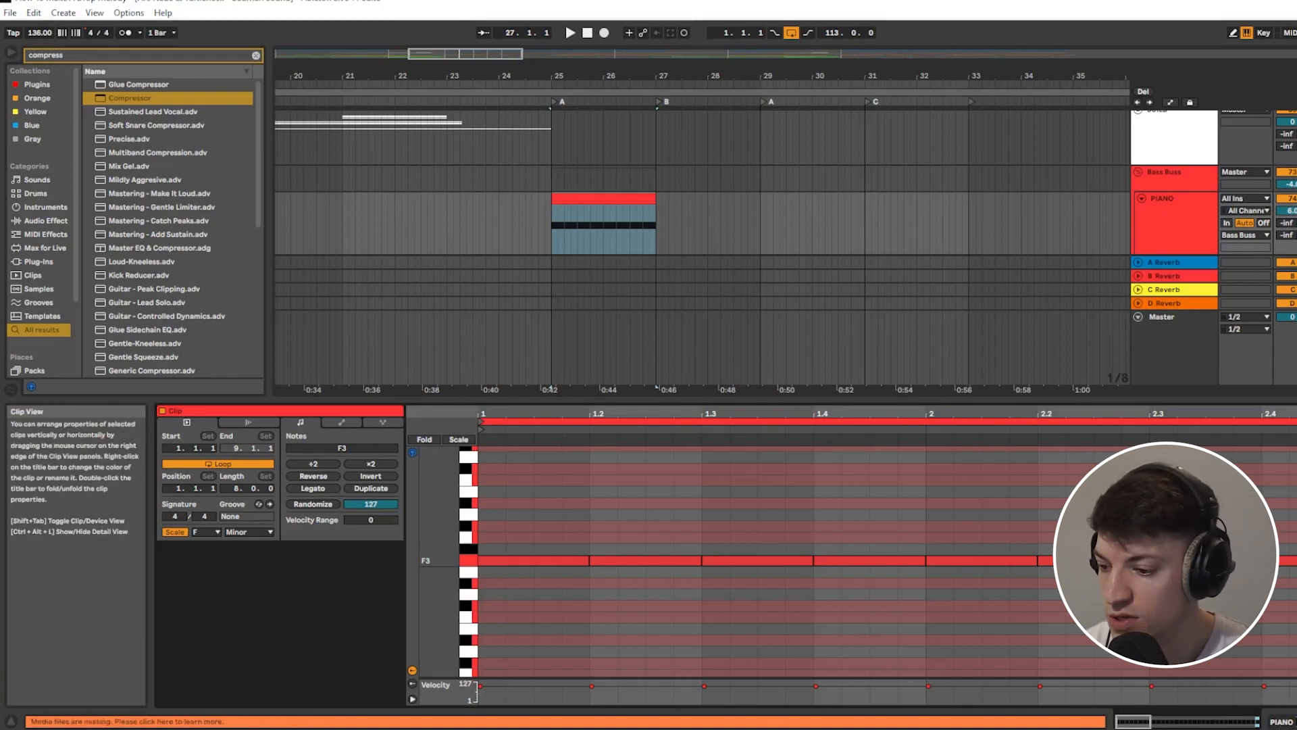
Step: Set the PIANO clip's scale to F Minor with scale highlighting on
click(202, 533)
click(183, 534)
click(179, 533)
click(175, 532)
click(200, 532)
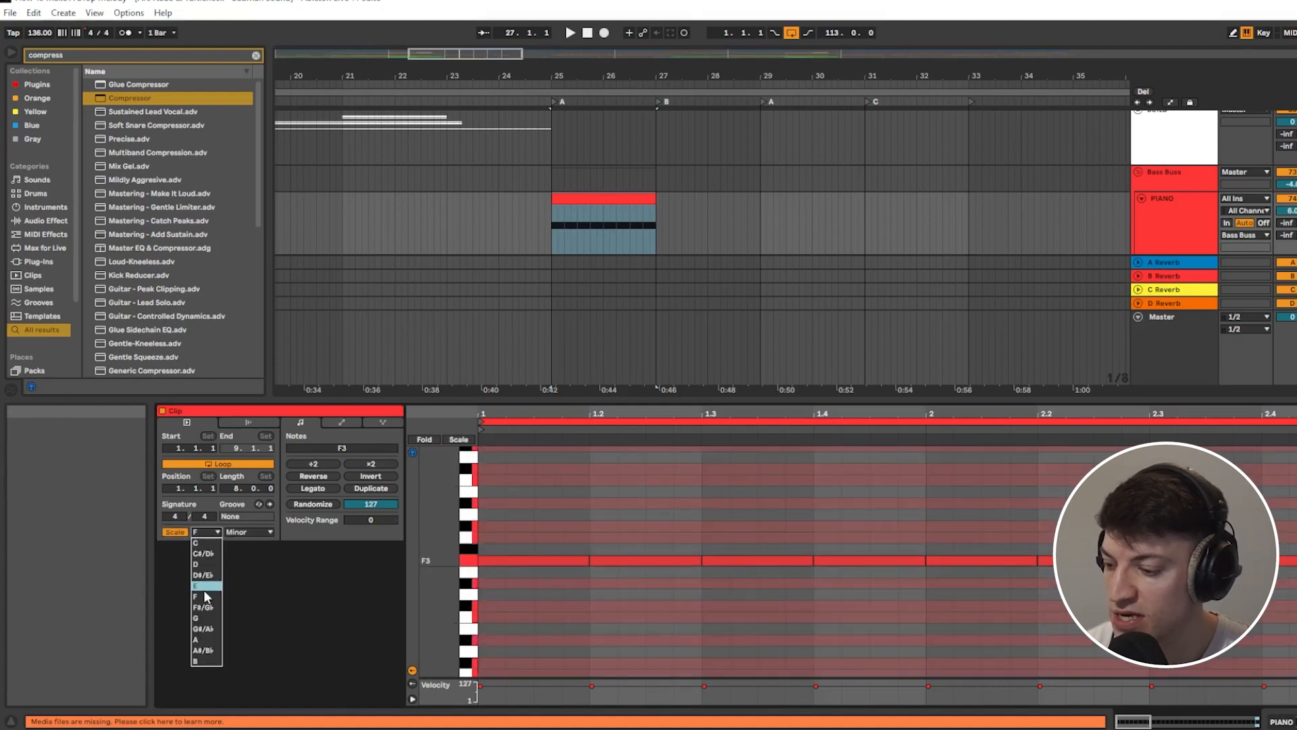
click(258, 528)
click(258, 529)
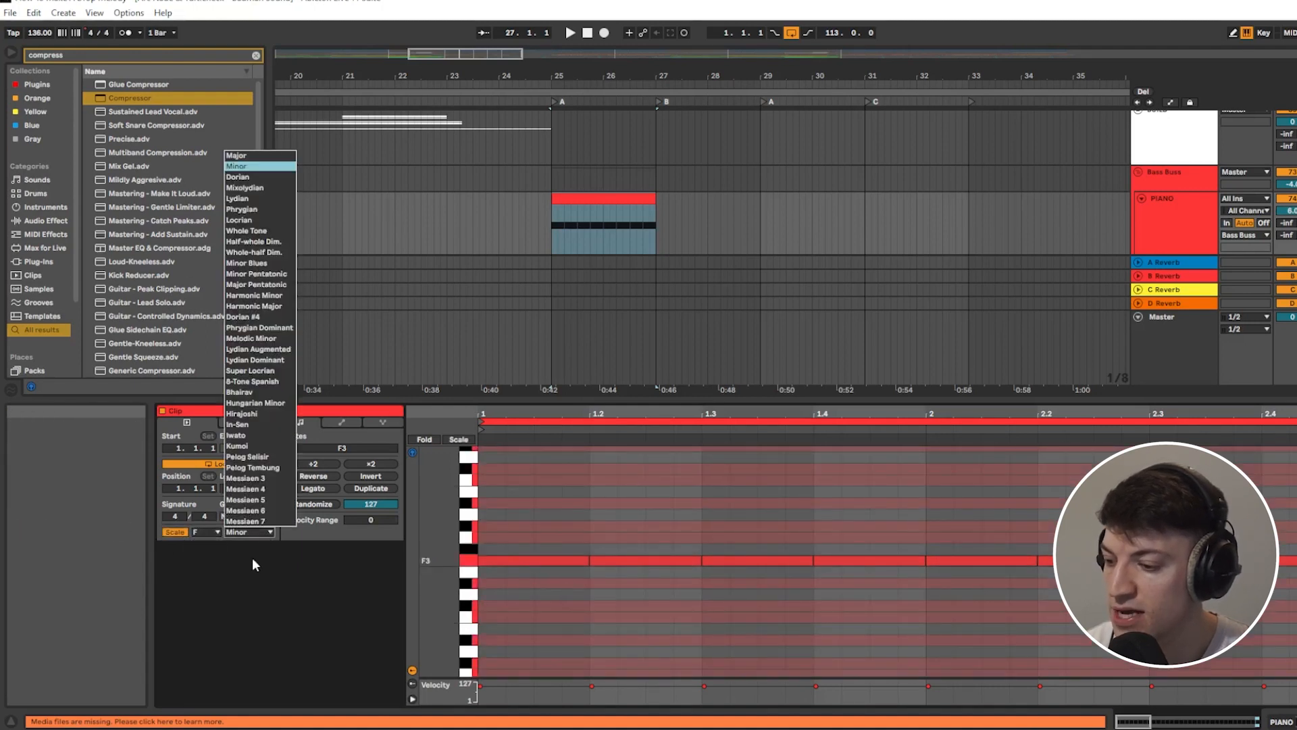
click(242, 163)
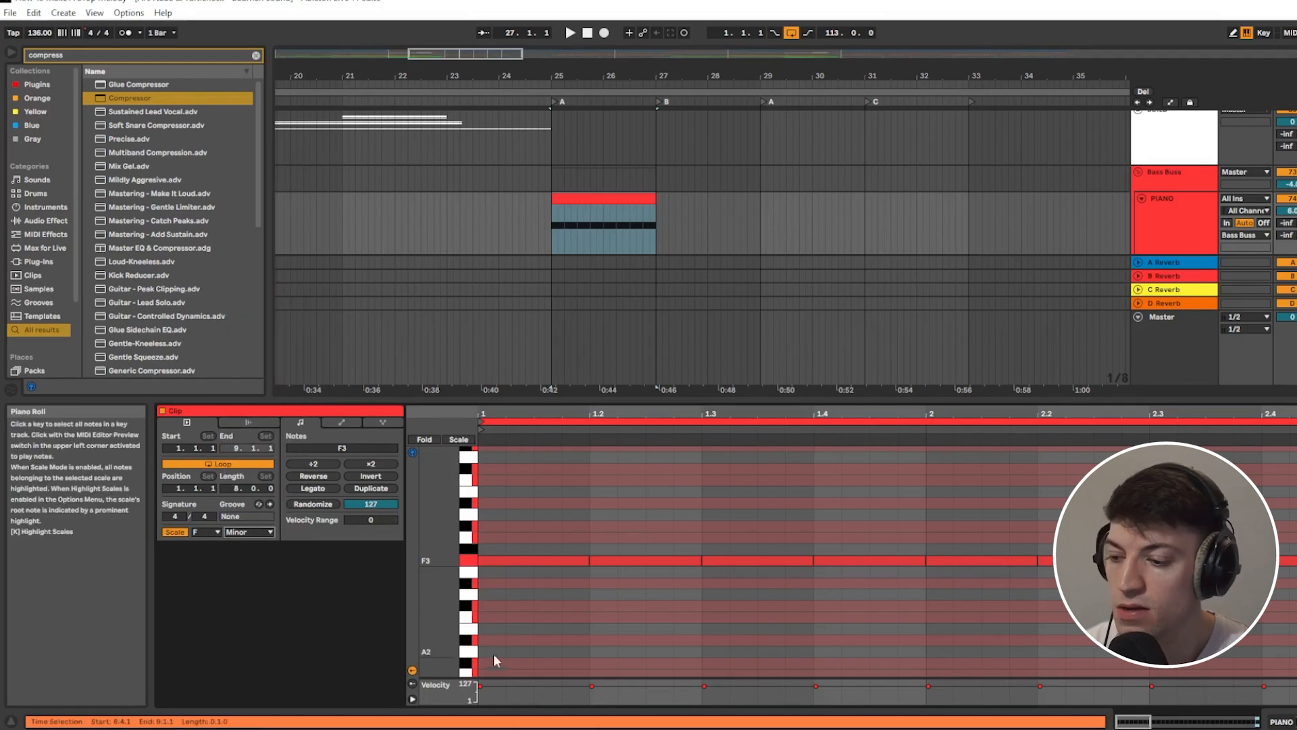
Step: Try limiting the note editor to the notes of the scale, then show all keys again
click(459, 439)
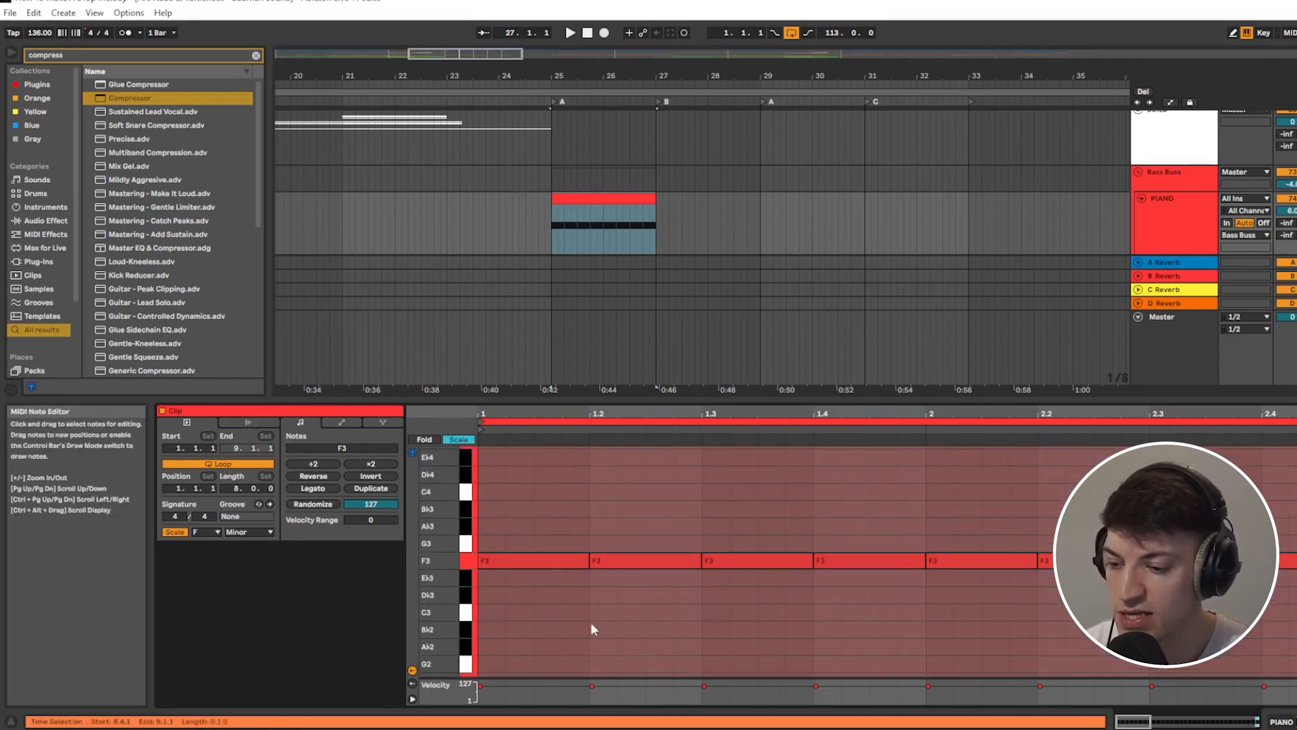
scroll(541, 608, up, 2)
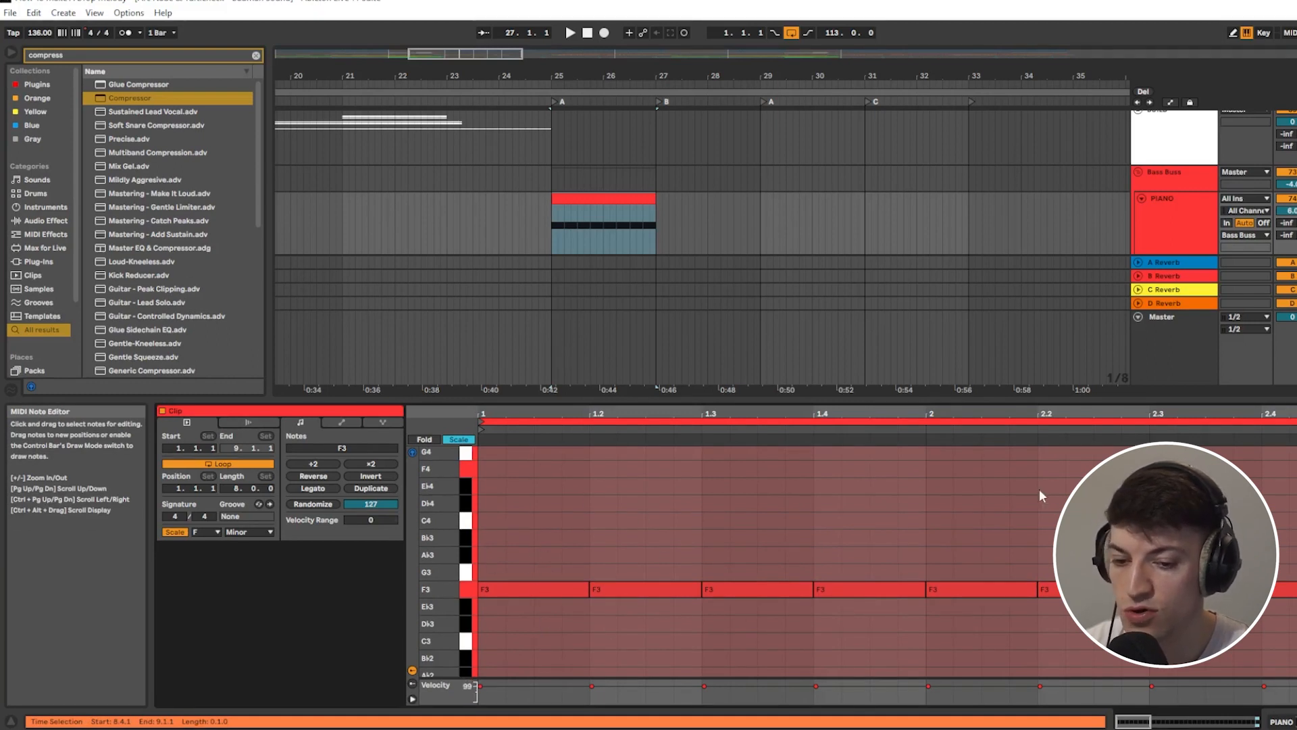
click(452, 440)
click(1149, 608)
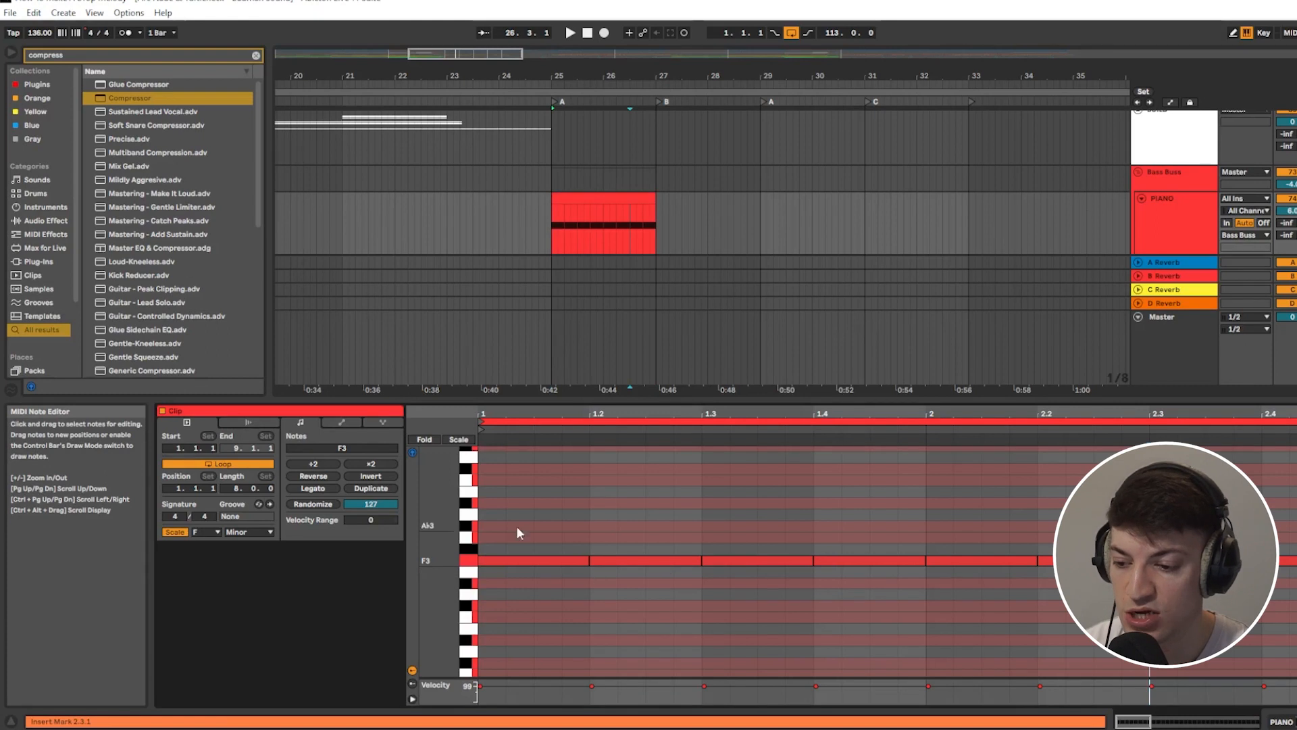
Step: Try the Harmonic Minor and Dorian scales on the PIANO clip, then return it to Minor
click(247, 533)
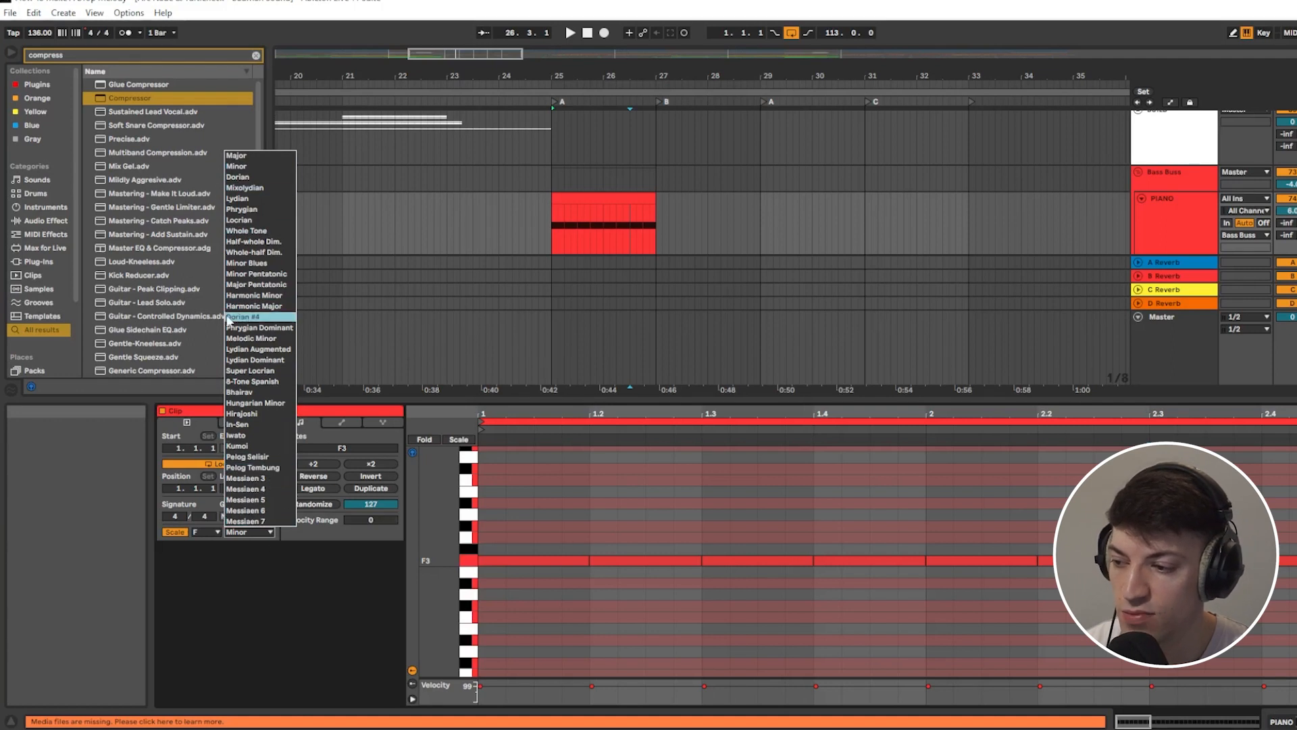
click(254, 295)
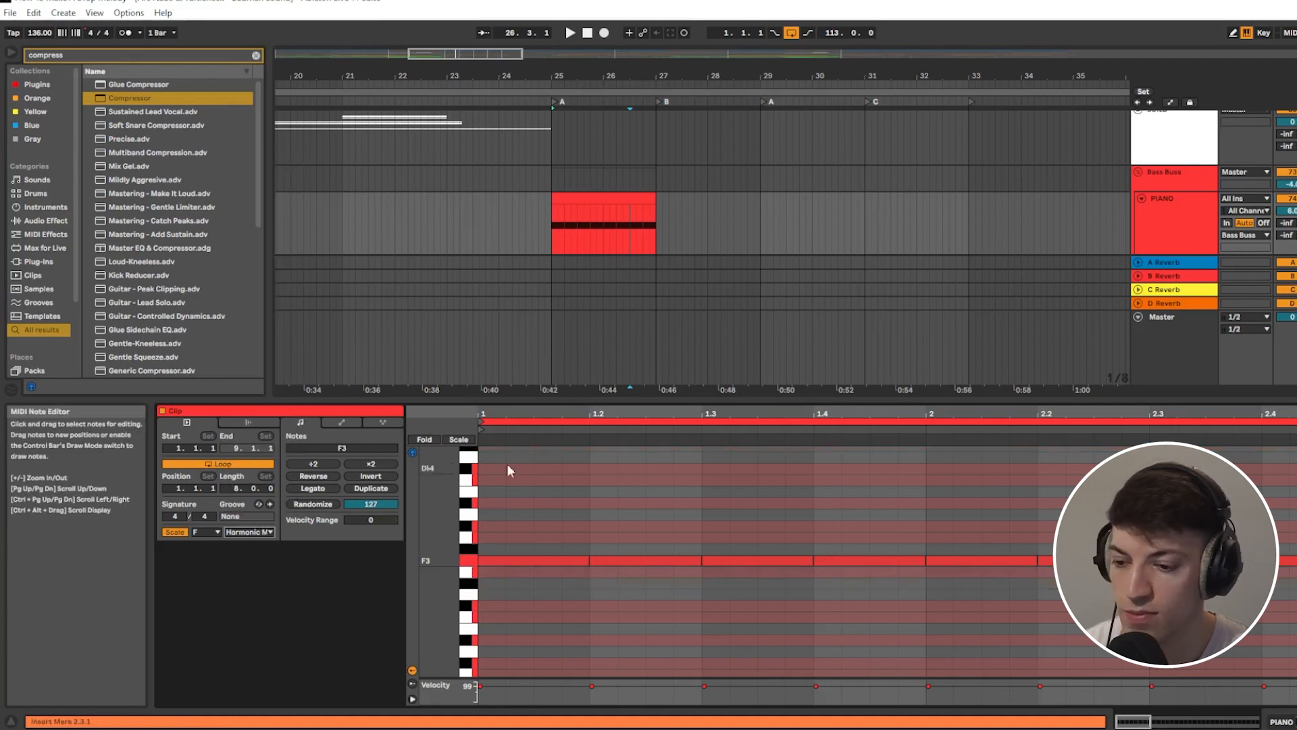
click(250, 532)
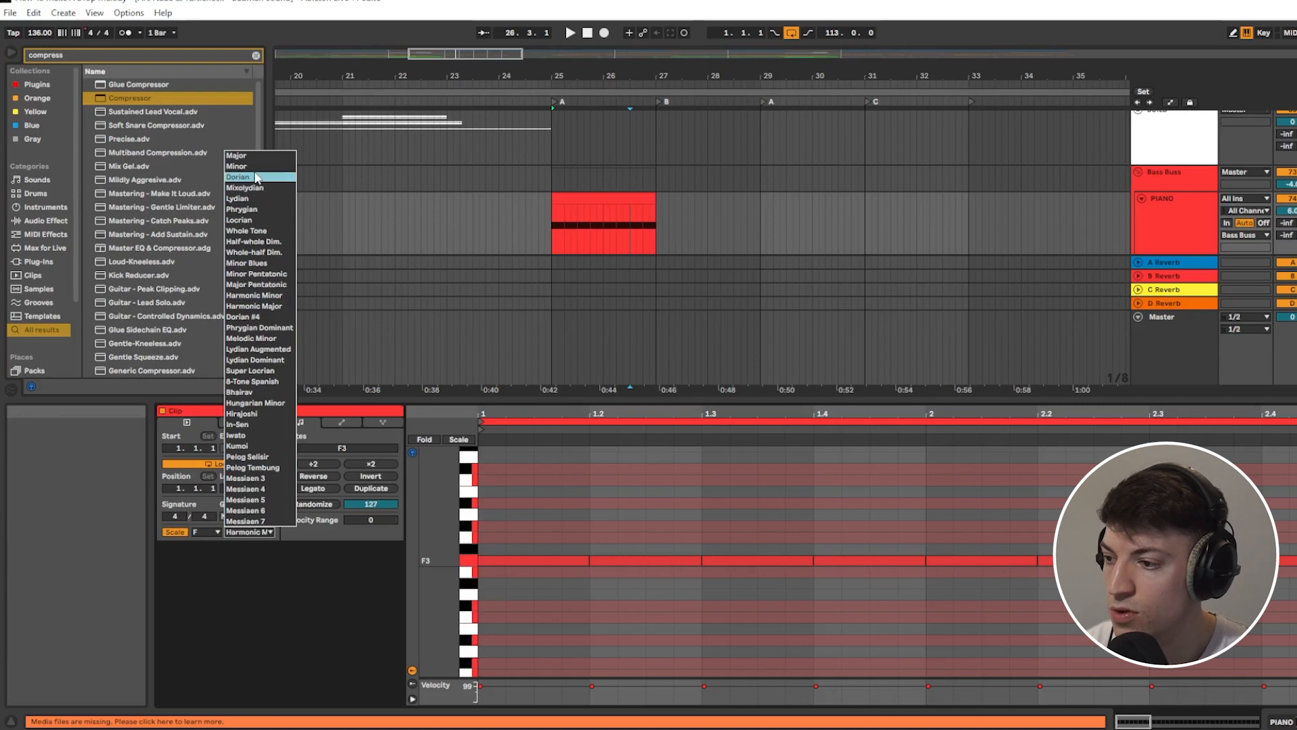
click(257, 174)
click(247, 532)
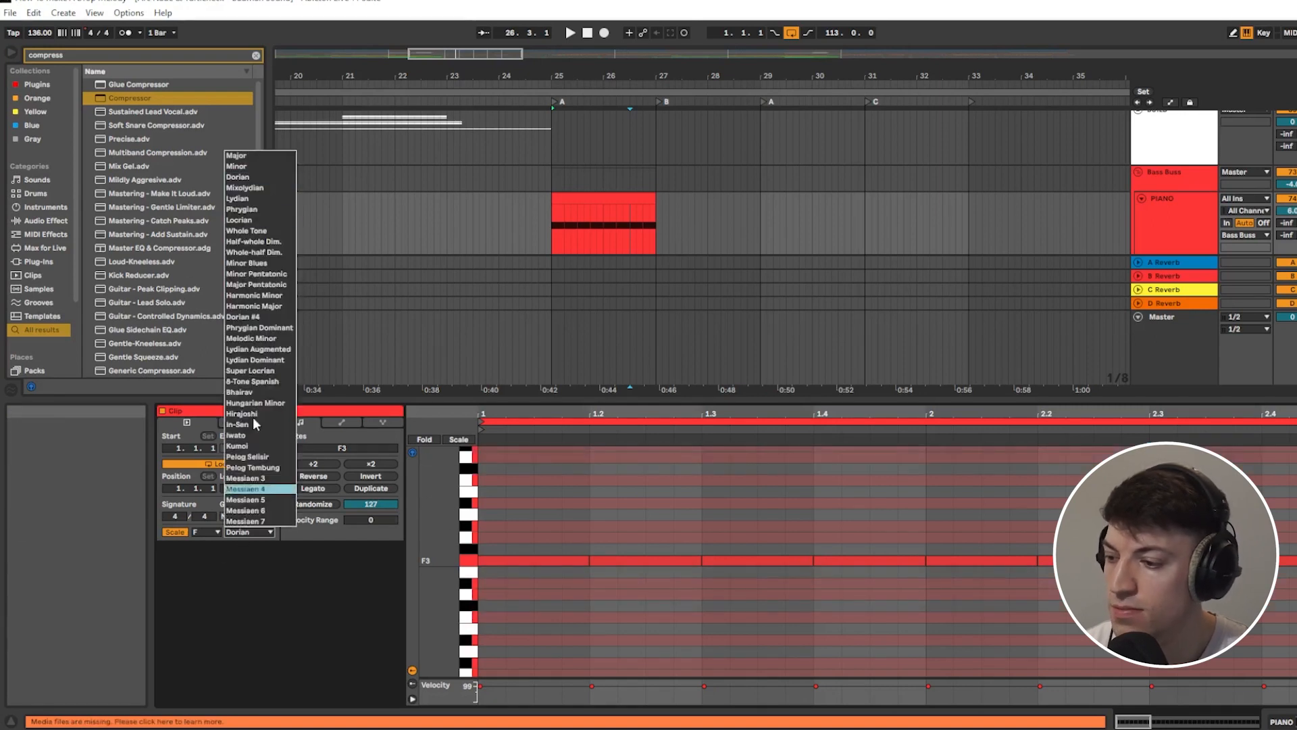
click(253, 167)
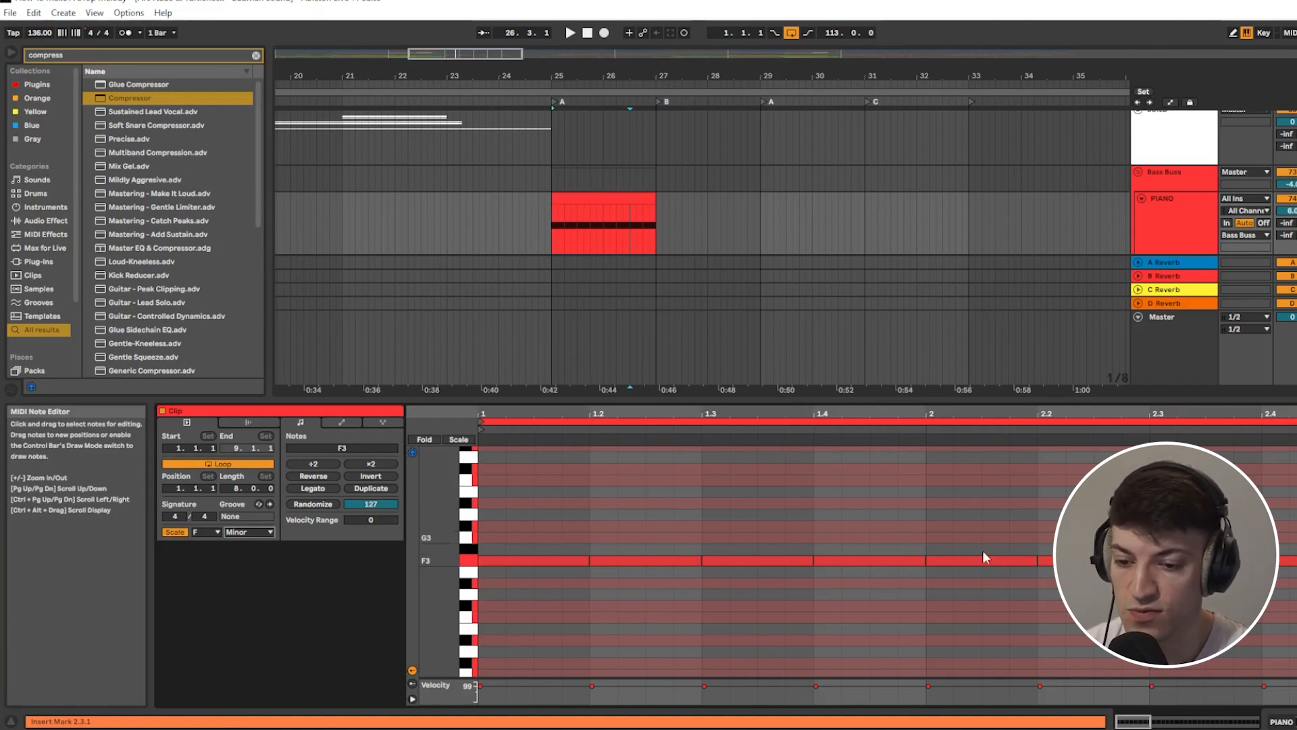
Step: Set the arrangement loop to the A section from bar 25 to bar 27 and play it
click(563, 217)
click(551, 218)
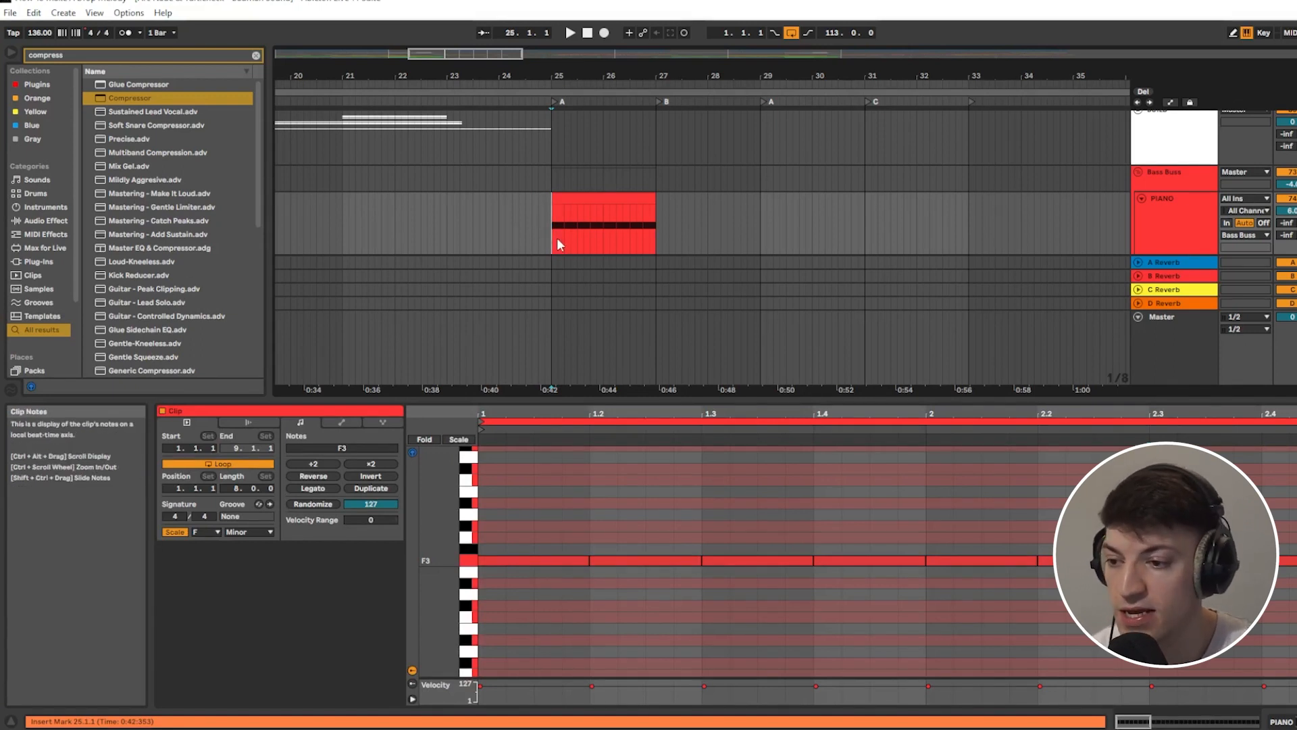
key(space)
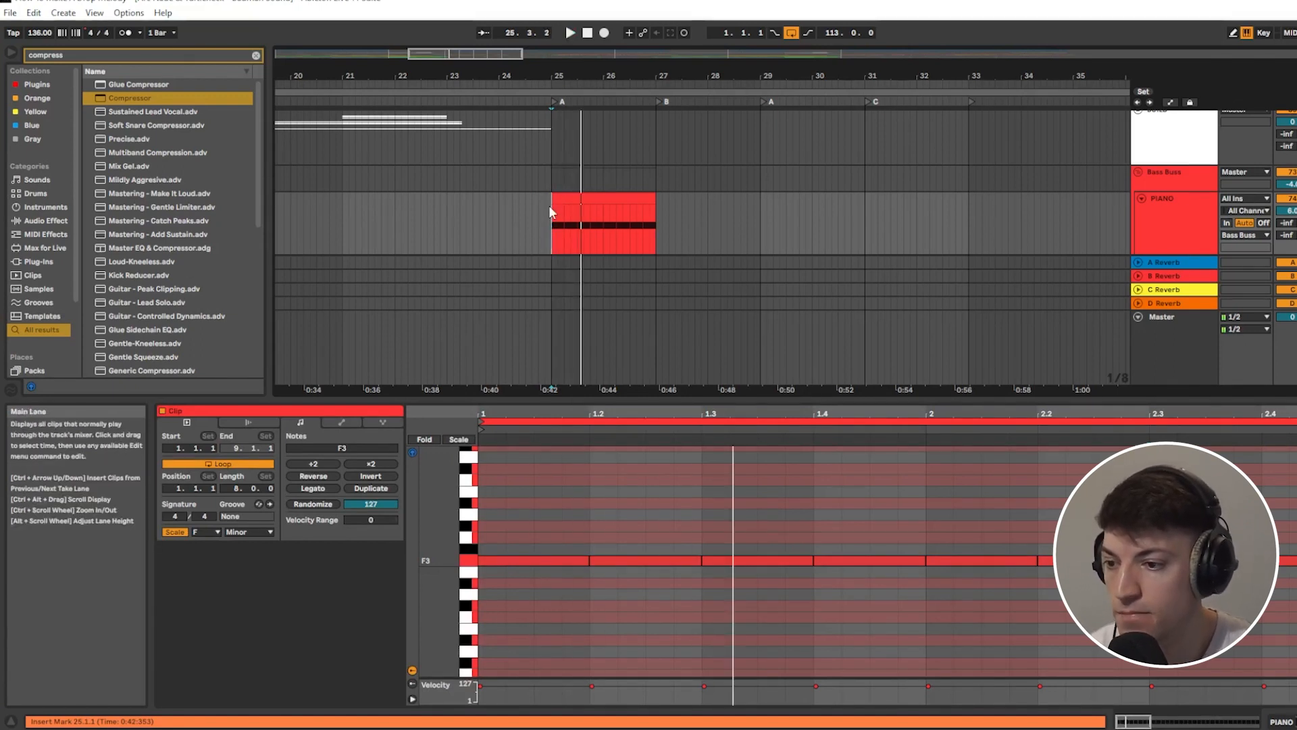
key(space)
drag(552, 216, 656, 222)
key(ctrl+l)
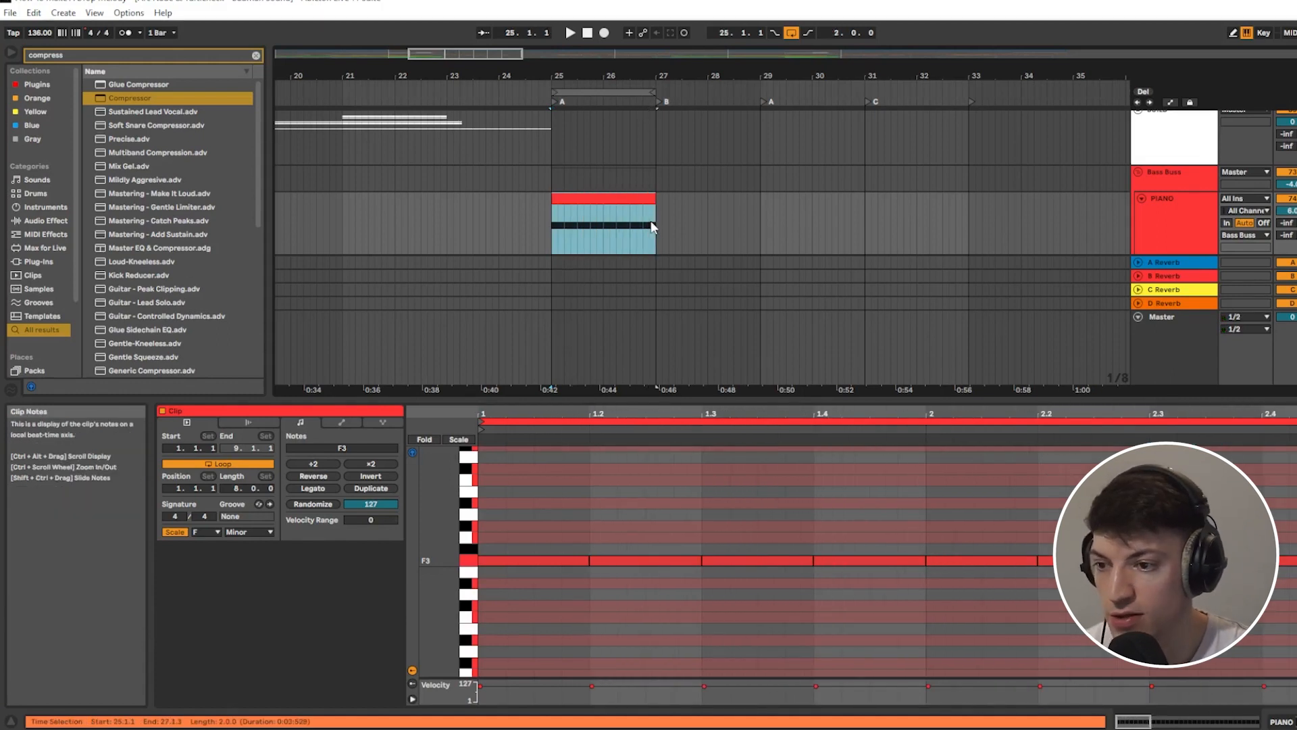
click(623, 91)
key(space)
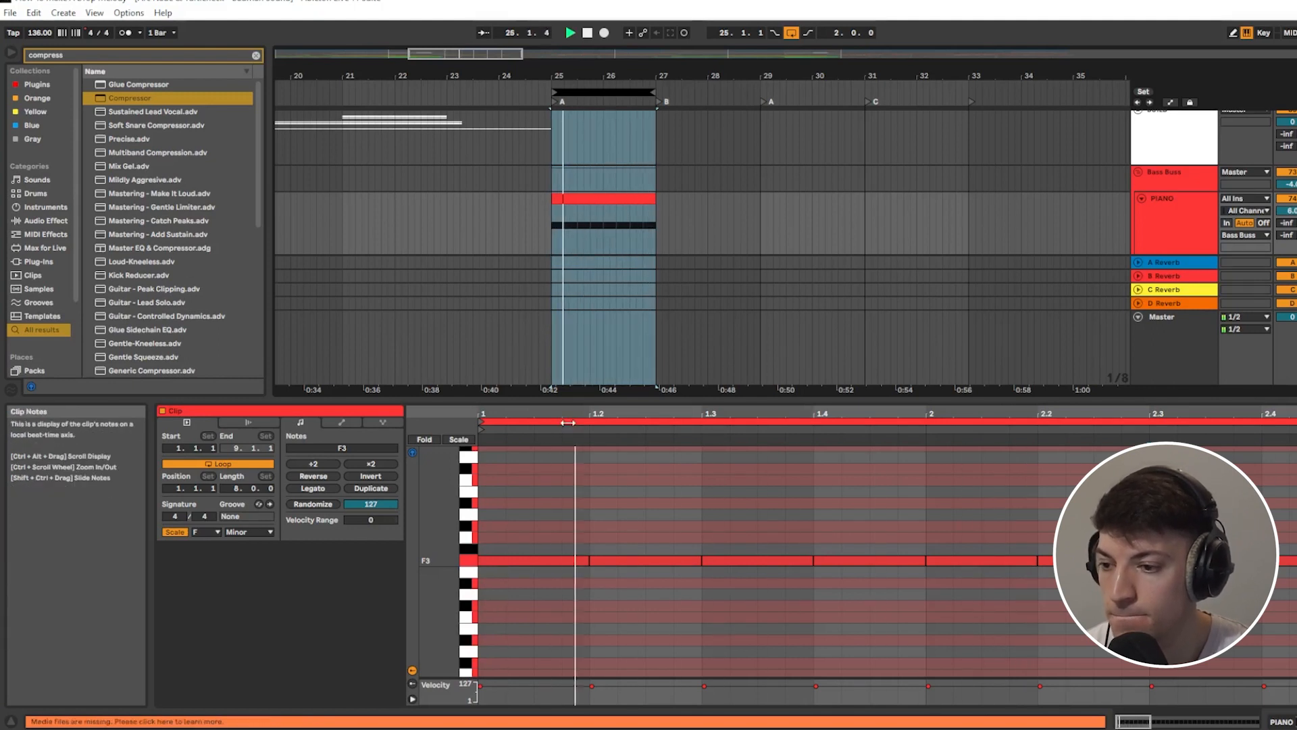
key(space)
Step: Shorten the fourth-beat F3 note to end at 1.4.3, add an A♭3 note from there to bar 2, and audition the change
click(618, 561)
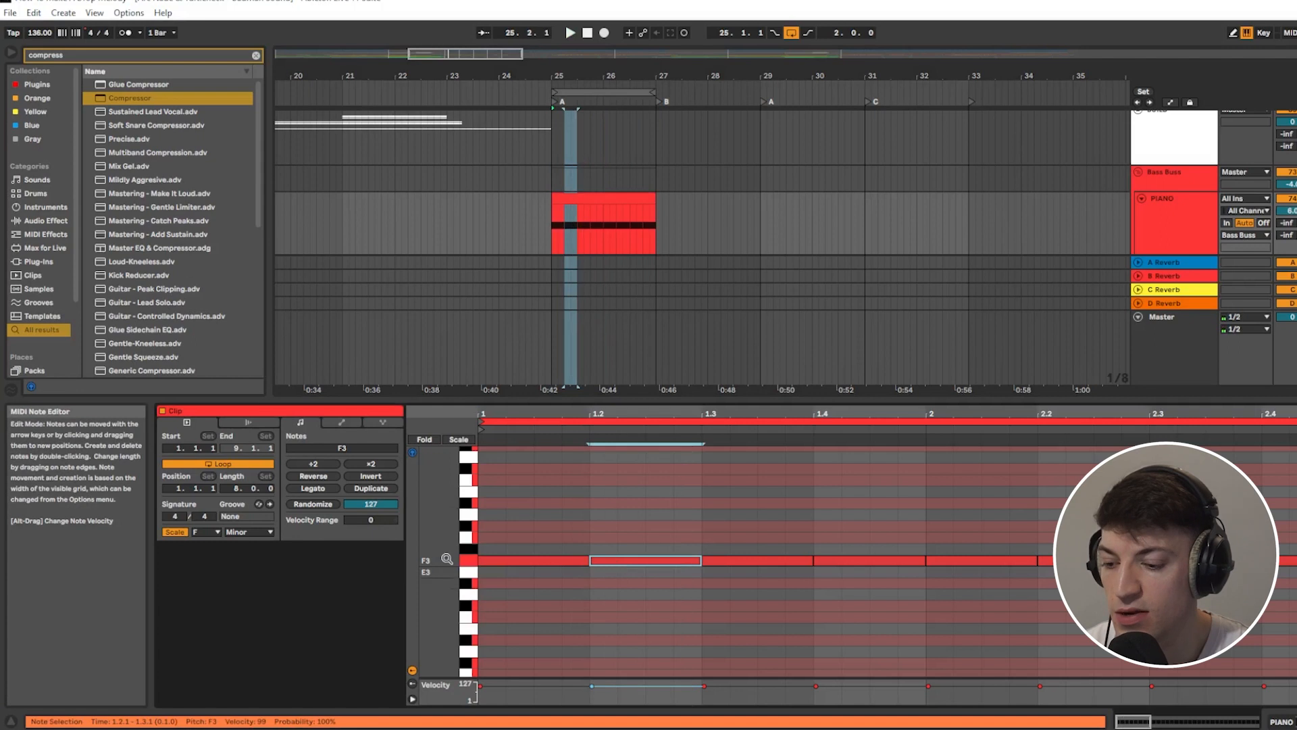
click(674, 523)
key(space)
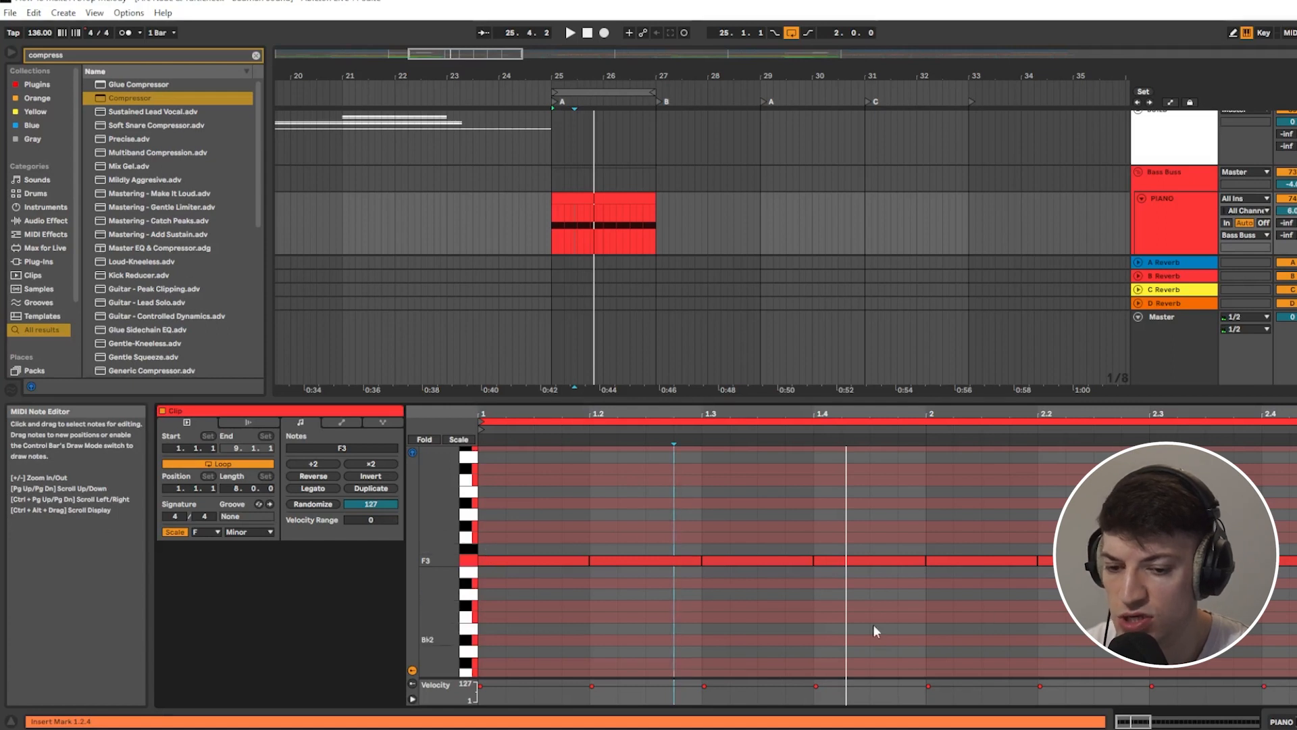
drag(925, 560, 870, 561)
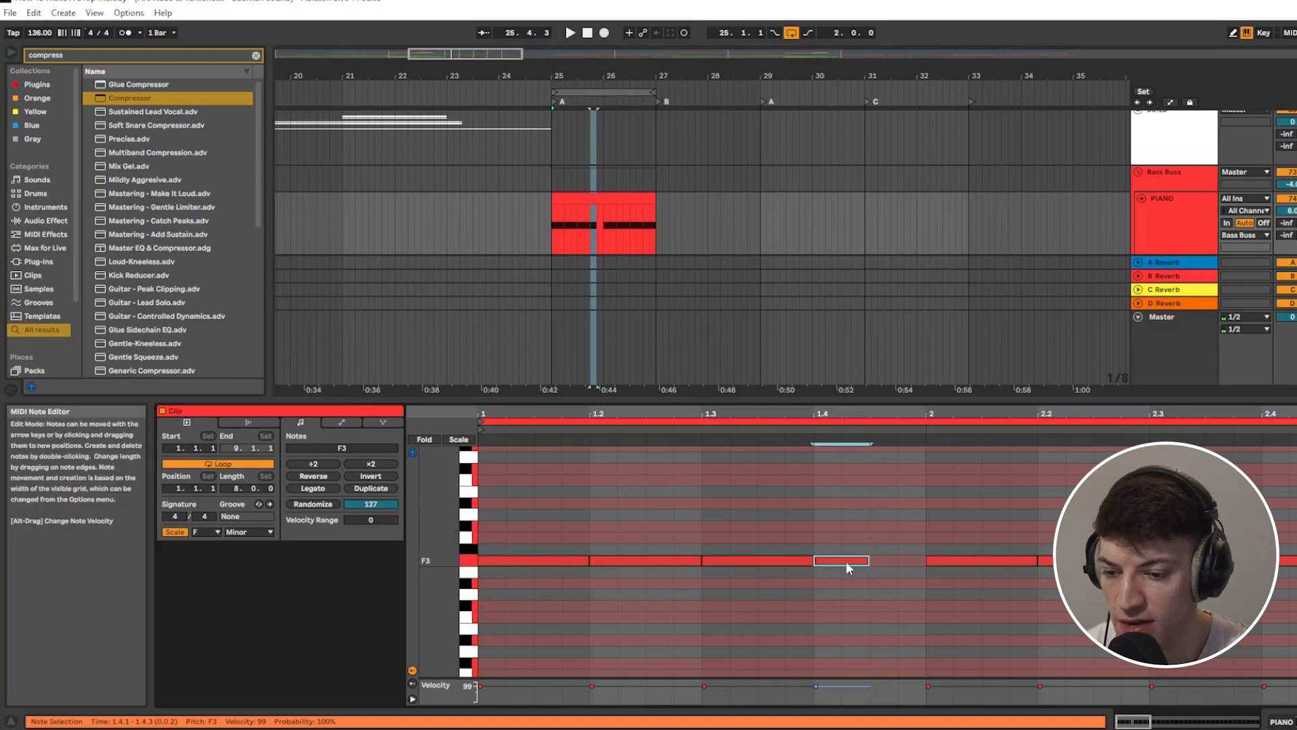
double_click(871, 536)
drag(883, 541, 926, 528)
key(space)
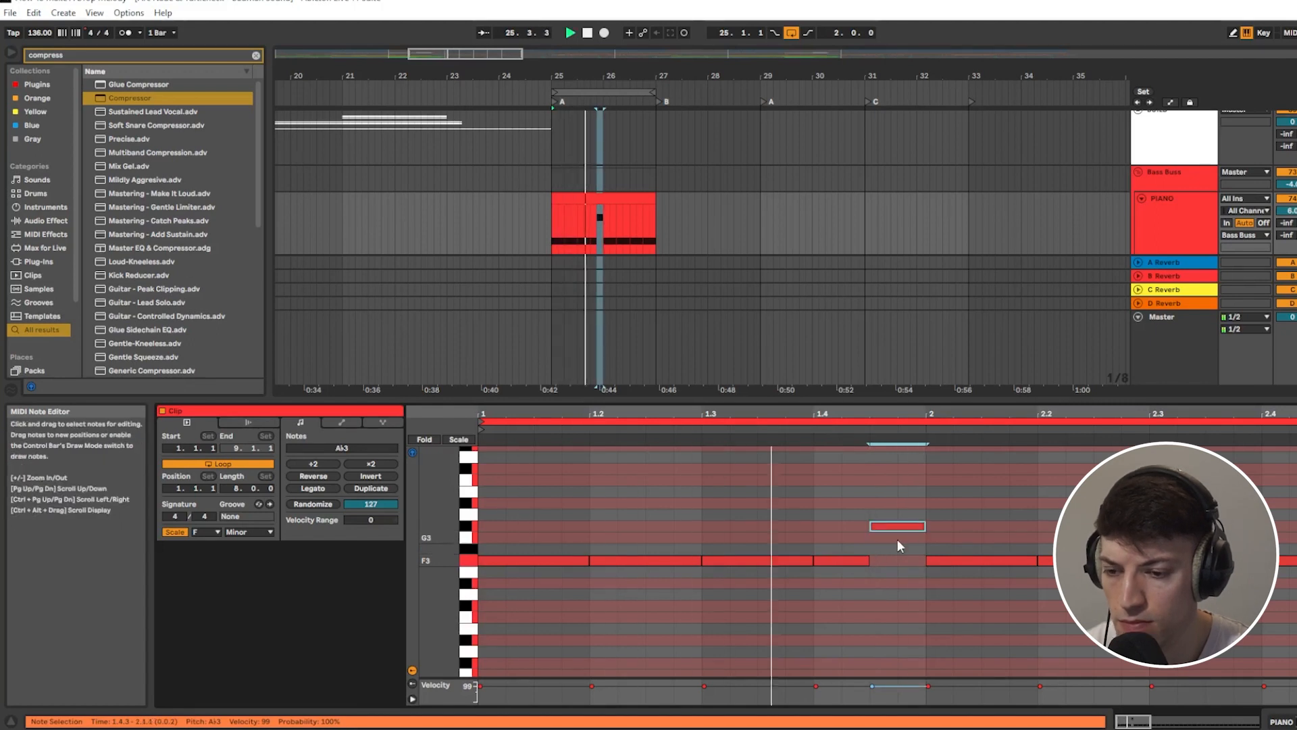
key(space)
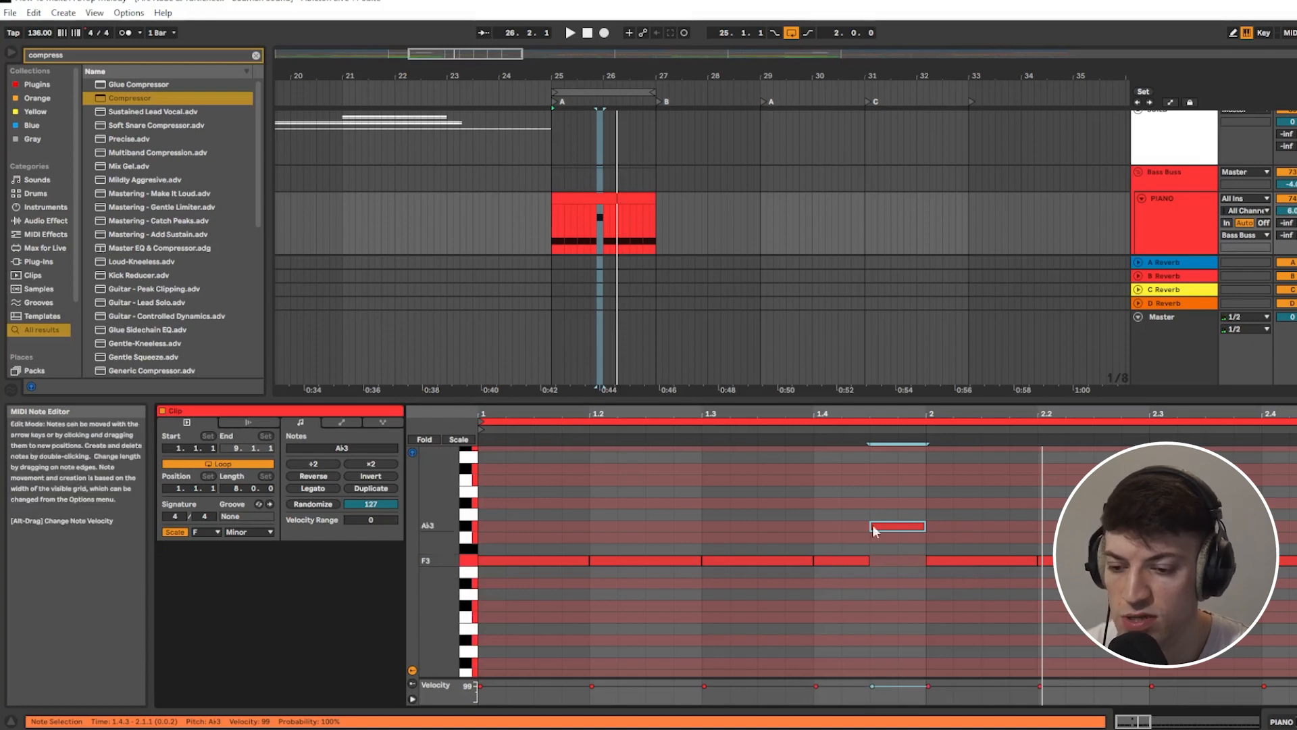
Step: Raise the notes on the first two beats of the clip's second bar to G3 and audition them
mouse_move(954, 561)
mouse_down()
mouse_move(956, 522)
mouse_move(957, 554)
mouse_move(944, 545)
mouse_up()
key(space)
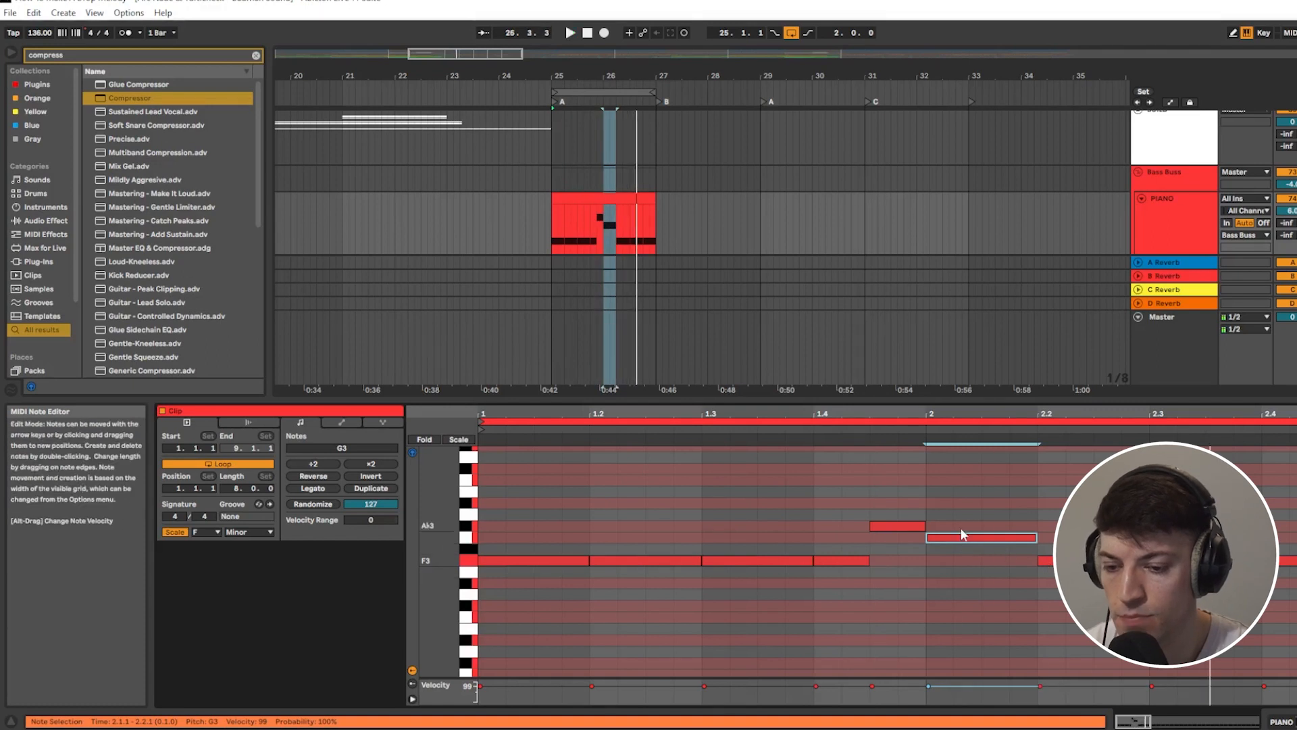
drag(1088, 561, 1088, 539)
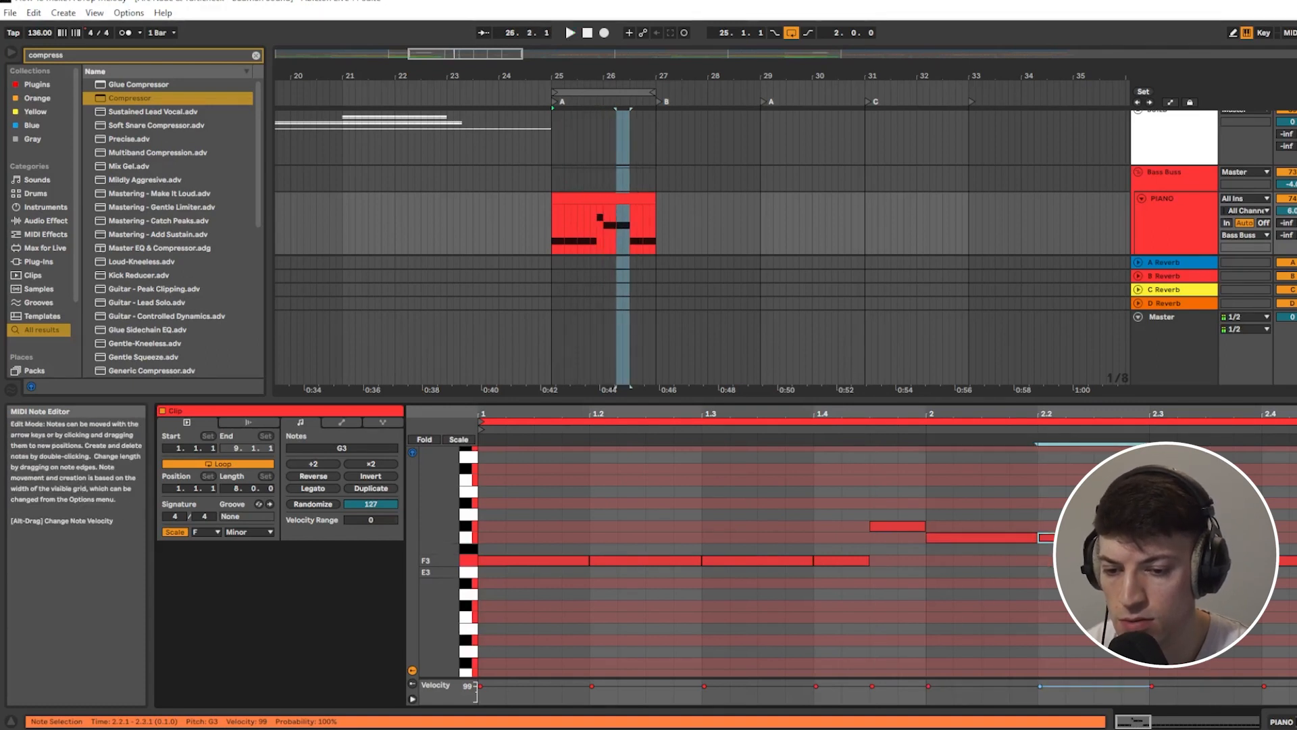
key(space)
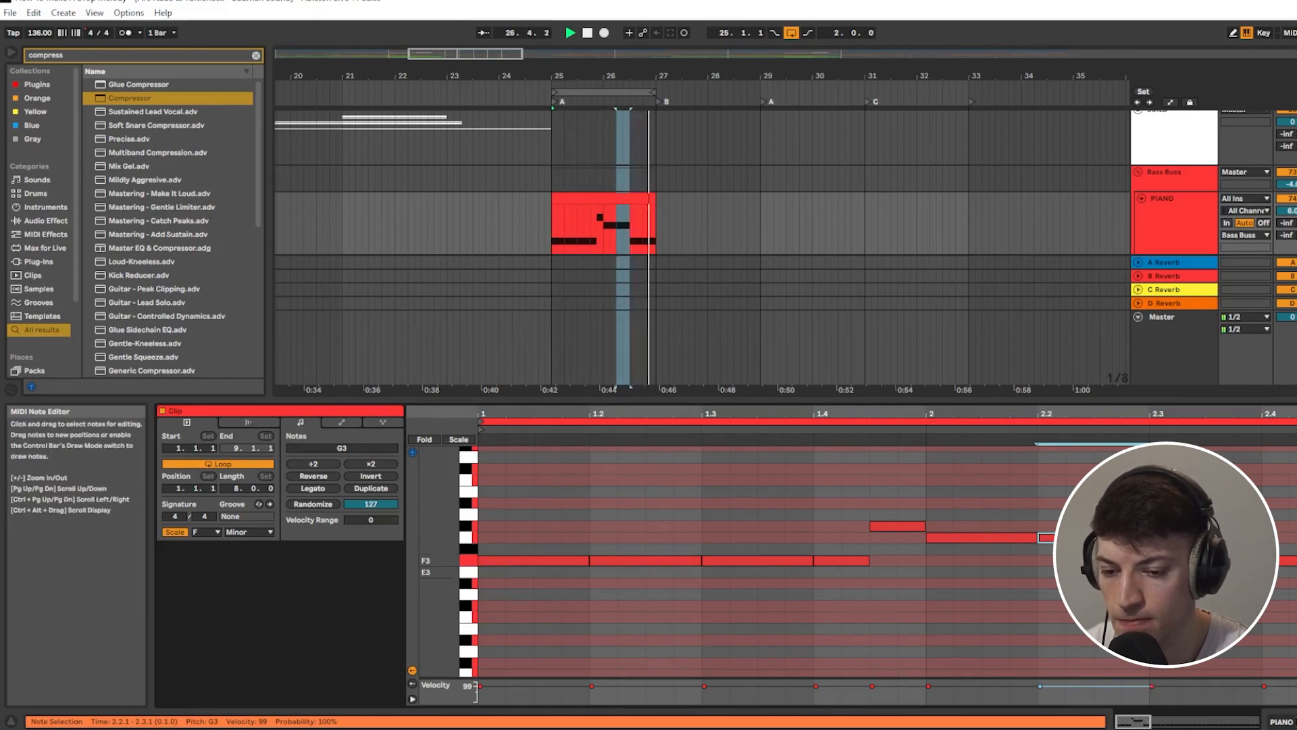
key(space)
Step: Raise the note on the third beat of the clip's second bar to C4 and audition the loop
click(1190, 560)
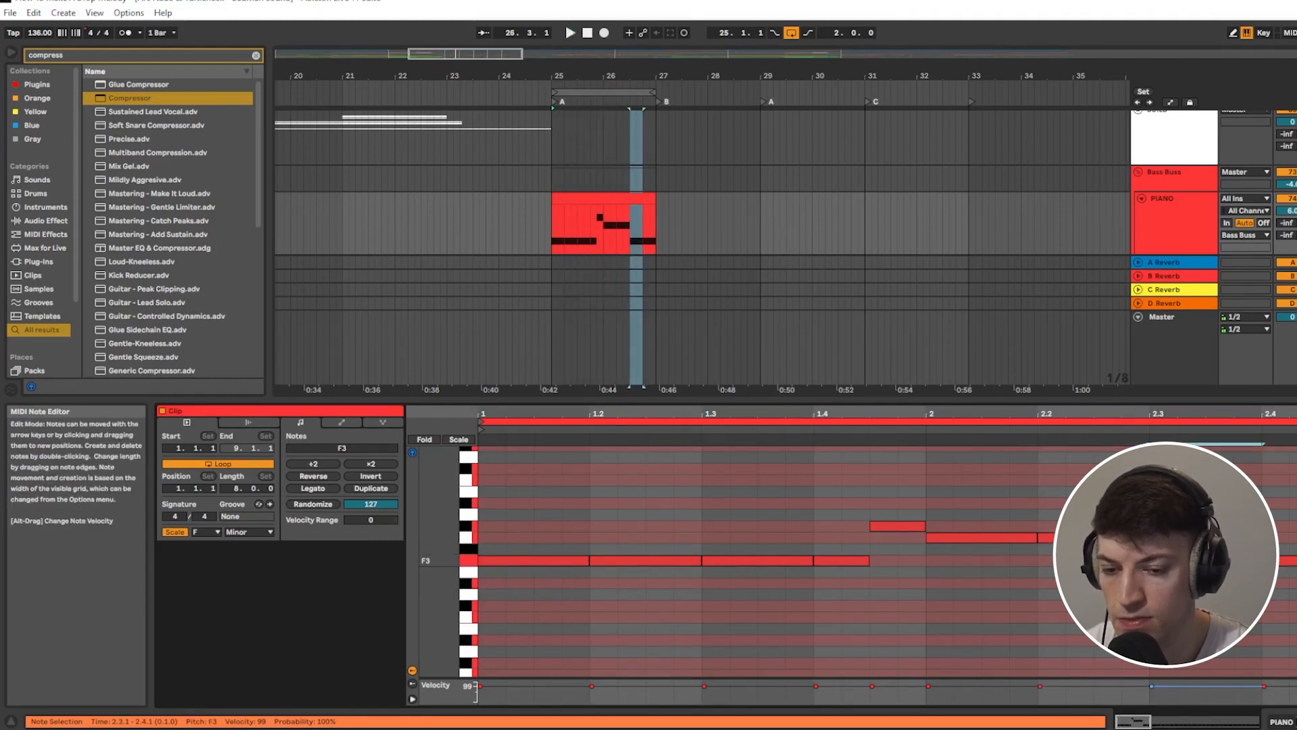
key(Up)
key(Up)
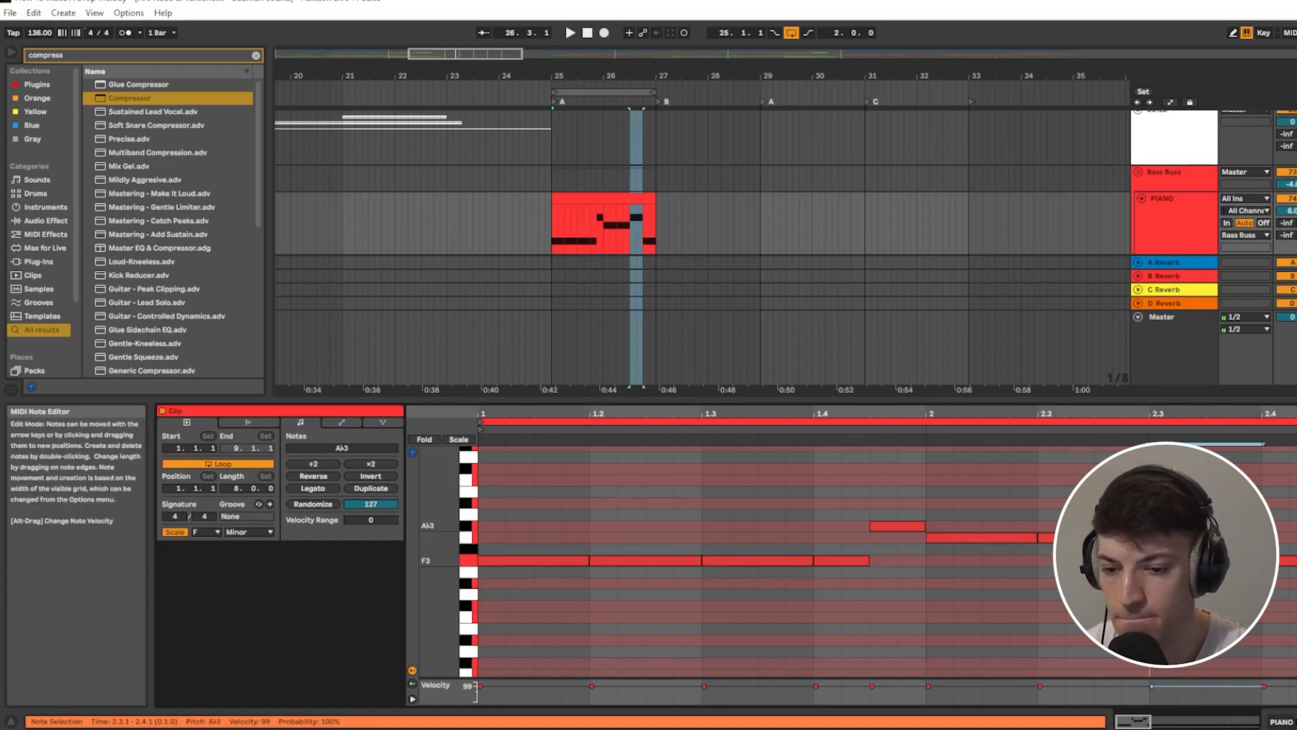
key(Up)
key(Up)
key(space)
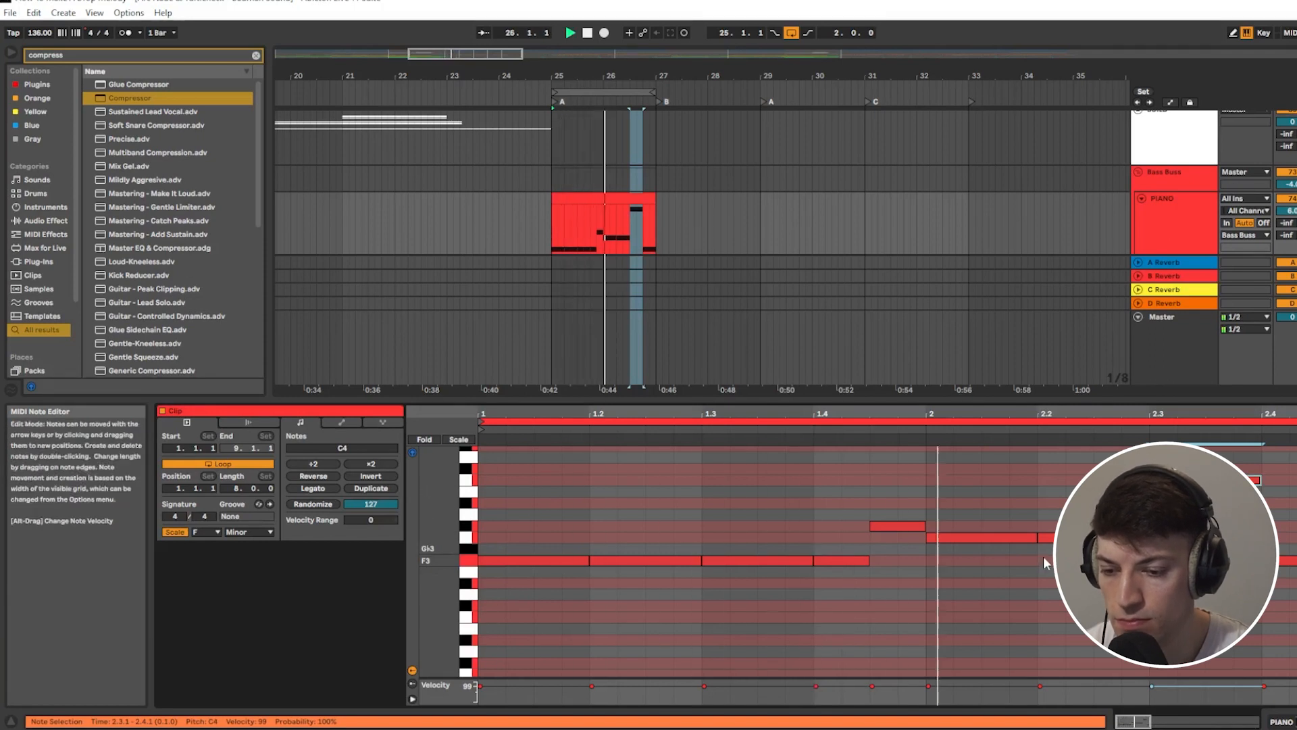
key(space)
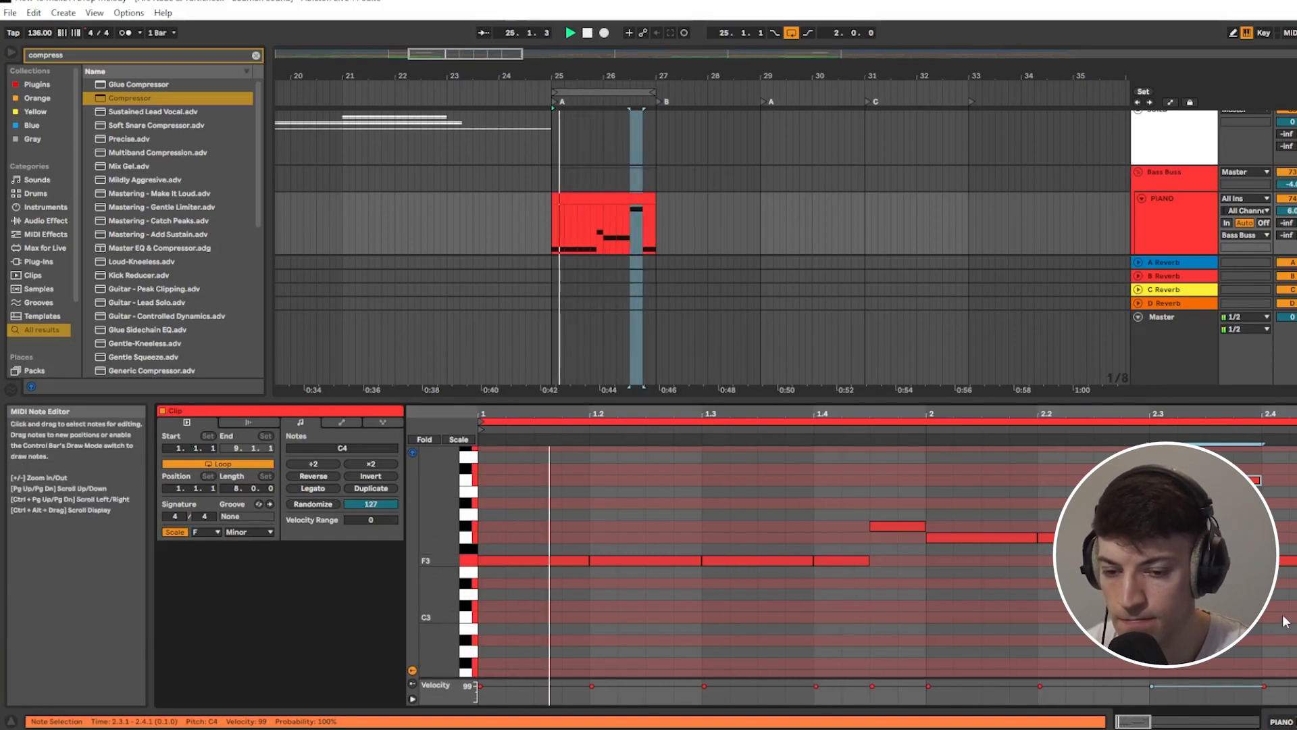
Step: Raise the last note, on the fourth beat of the second bar, to G3 and play the A section
click(1280, 564)
drag(1280, 567, 1281, 550)
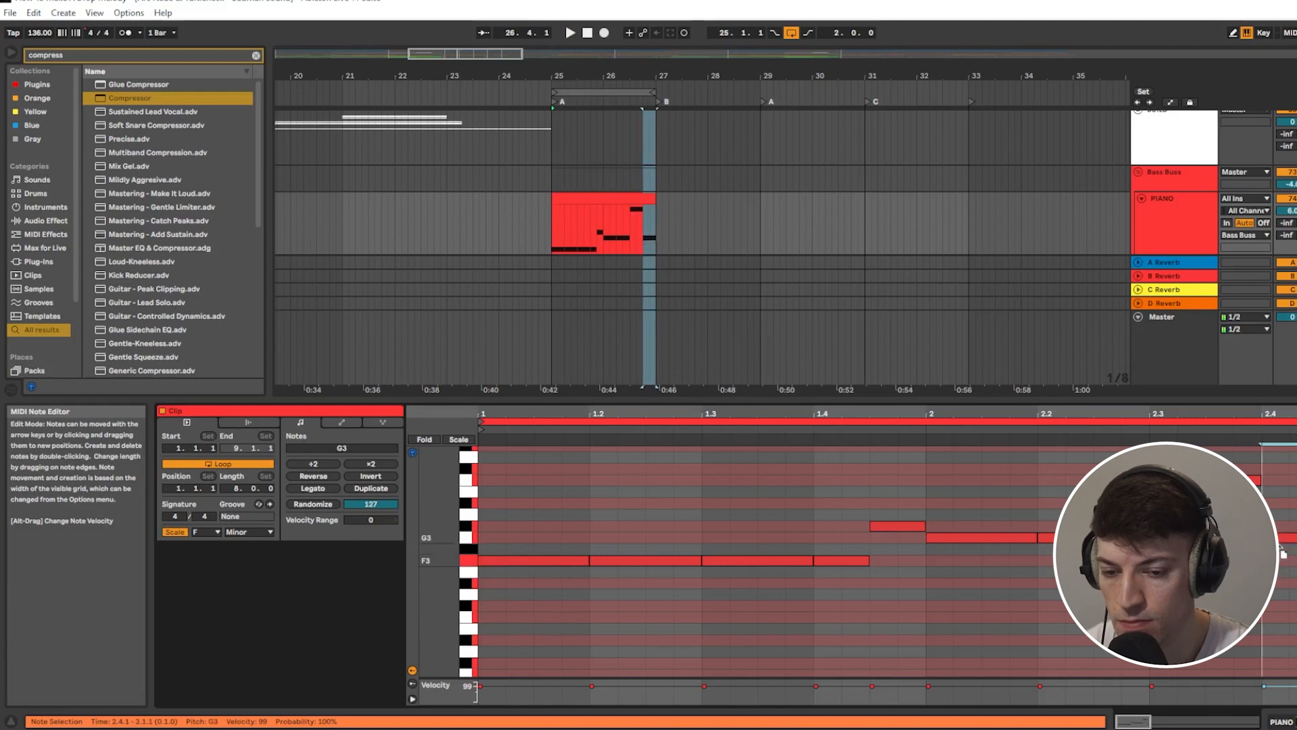
key(space)
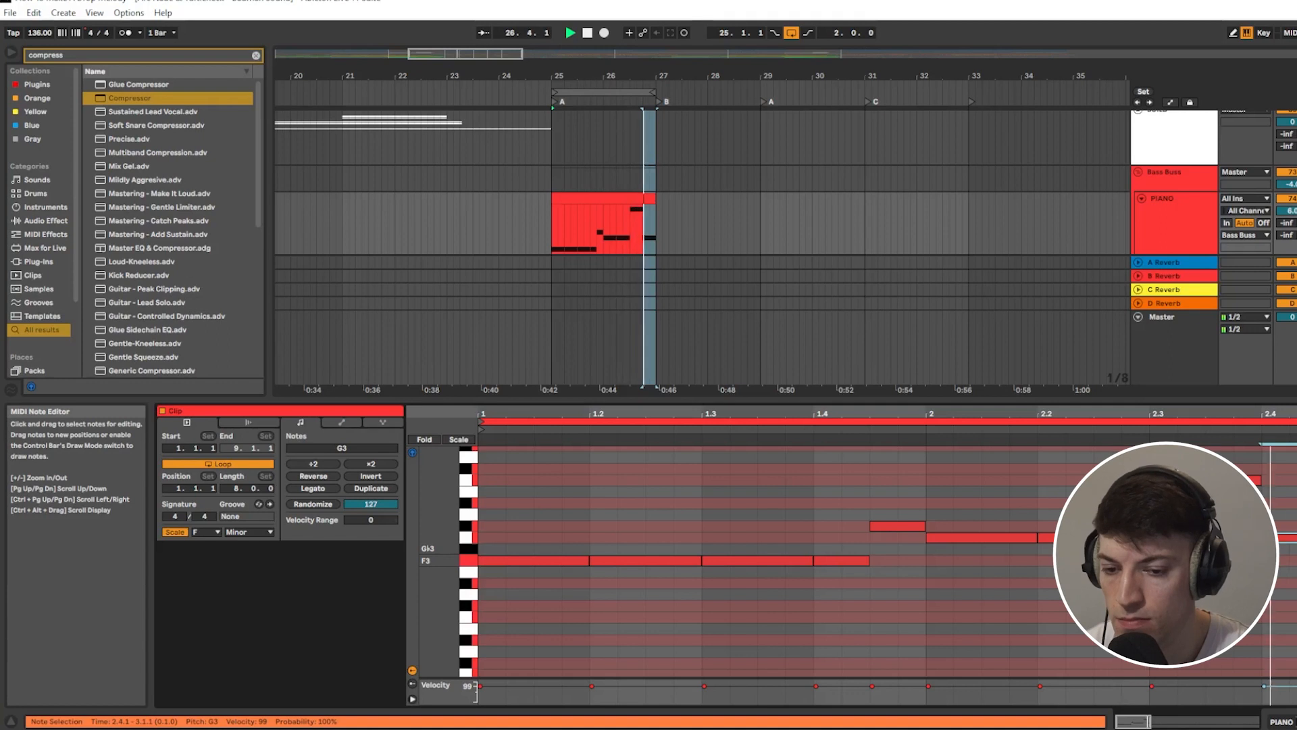
key(space)
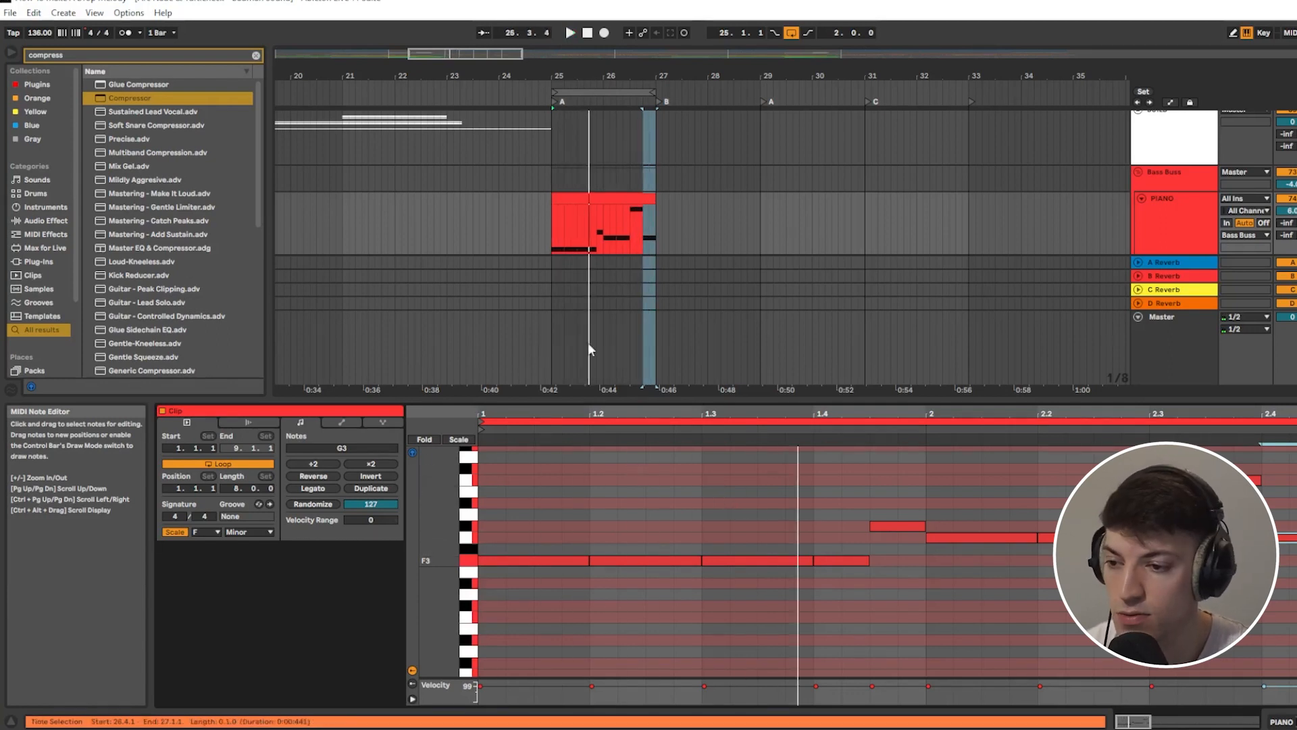
click(558, 233)
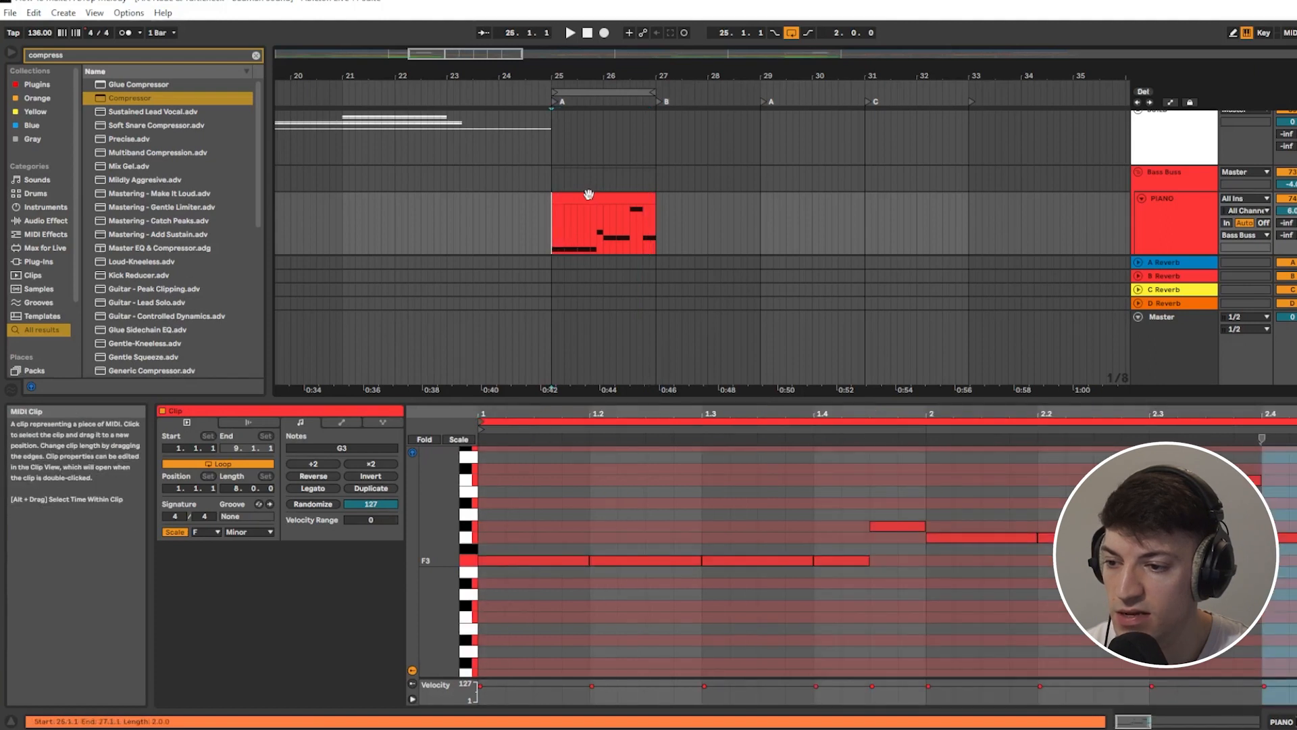
Step: Enable the triplet grid and try replacing the clip's second-beat F3 with A♭3, G3 and F3 triplet notes, and audition the change
click(588, 196)
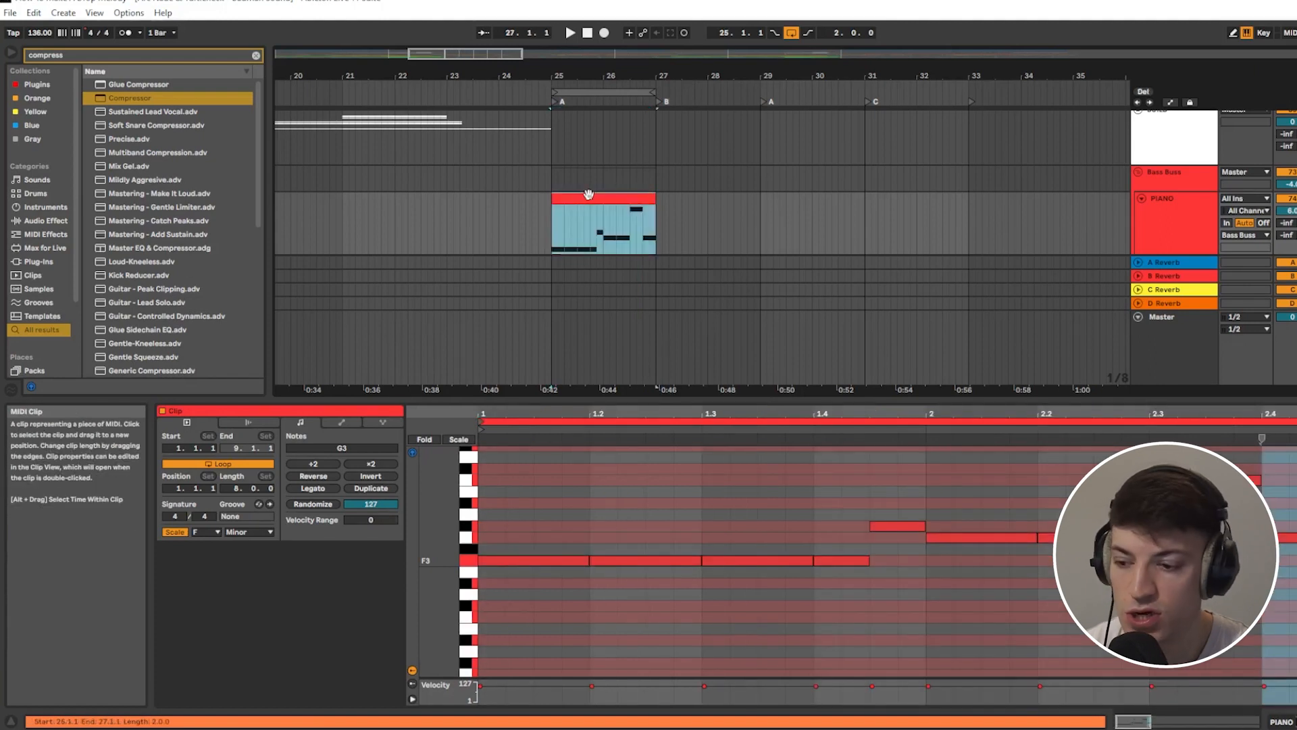
right_click(634, 466)
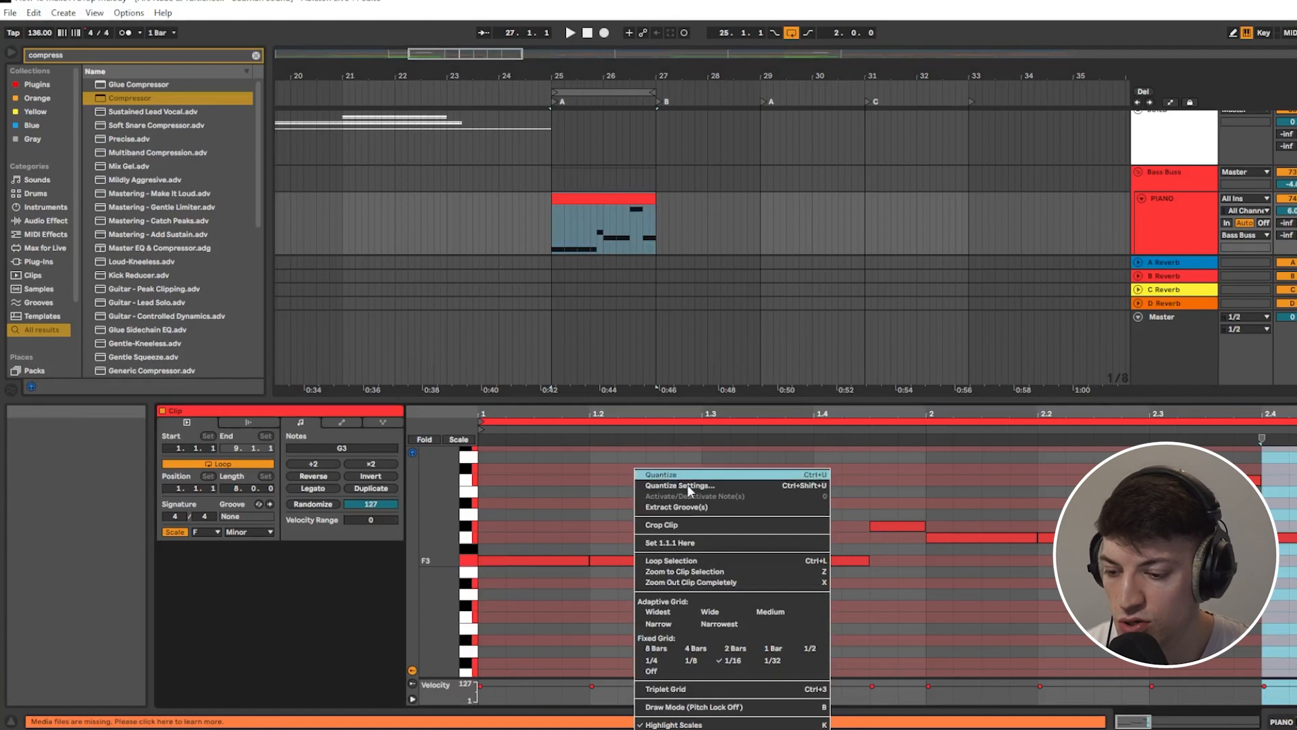
click(680, 686)
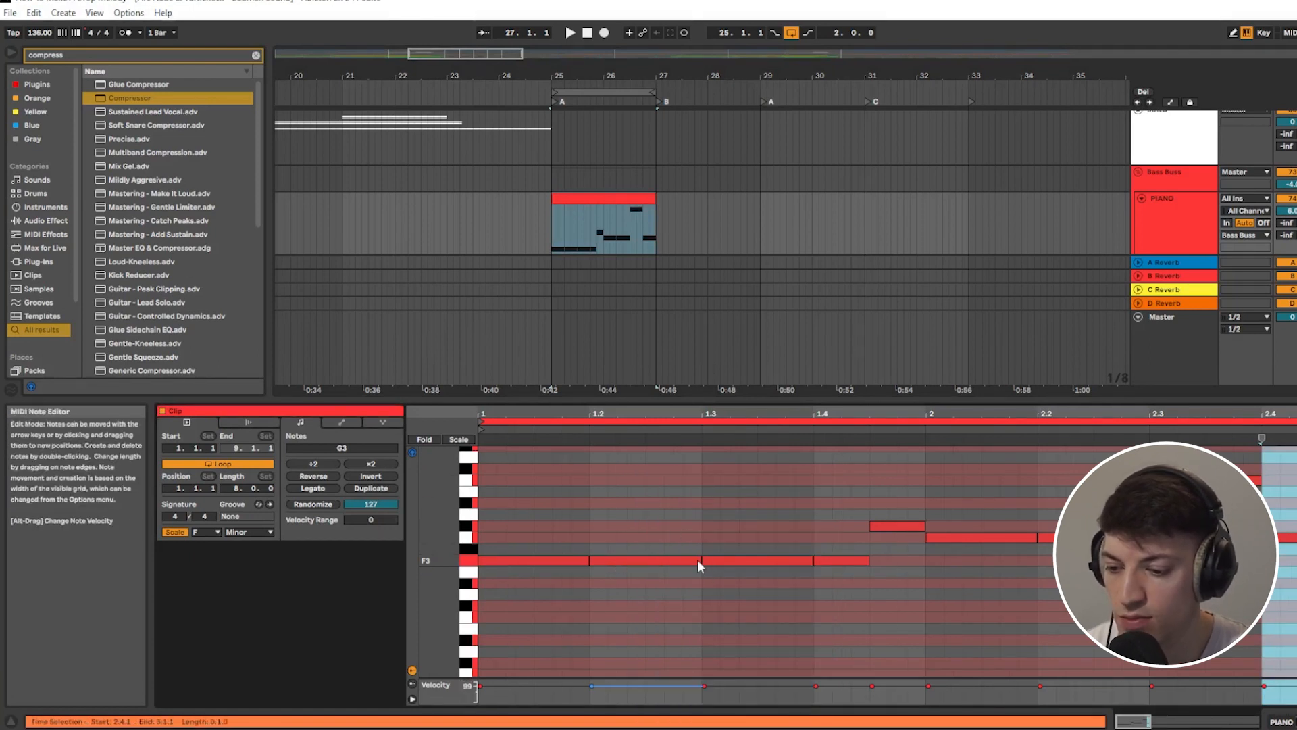
click(490, 560)
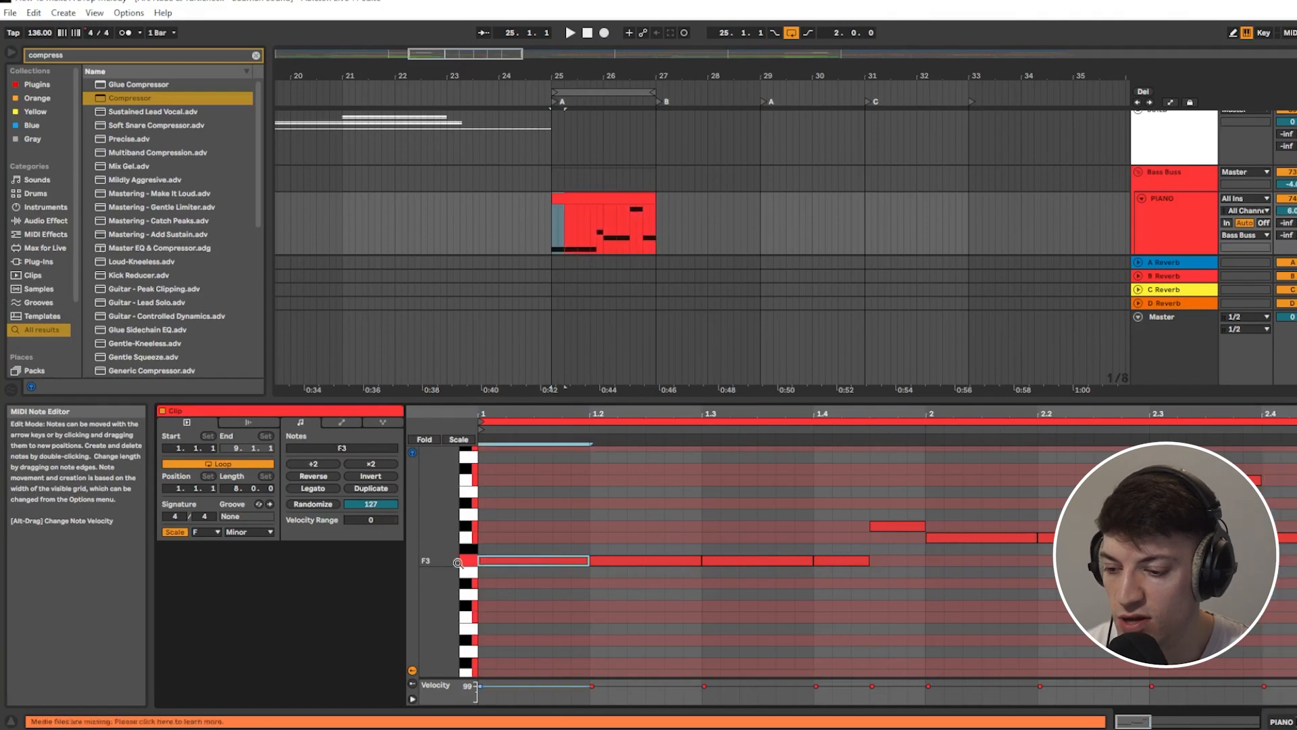
drag(701, 560, 664, 539)
double_click(632, 538)
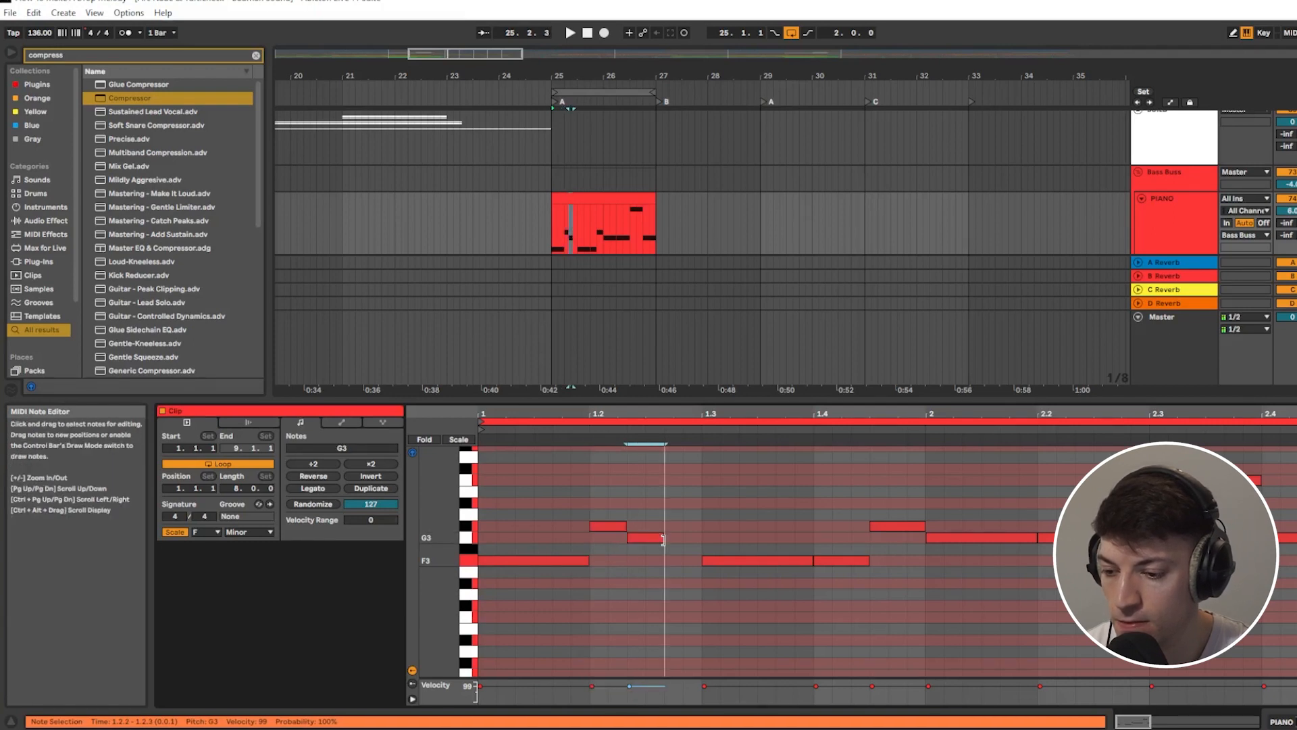
double_click(672, 560)
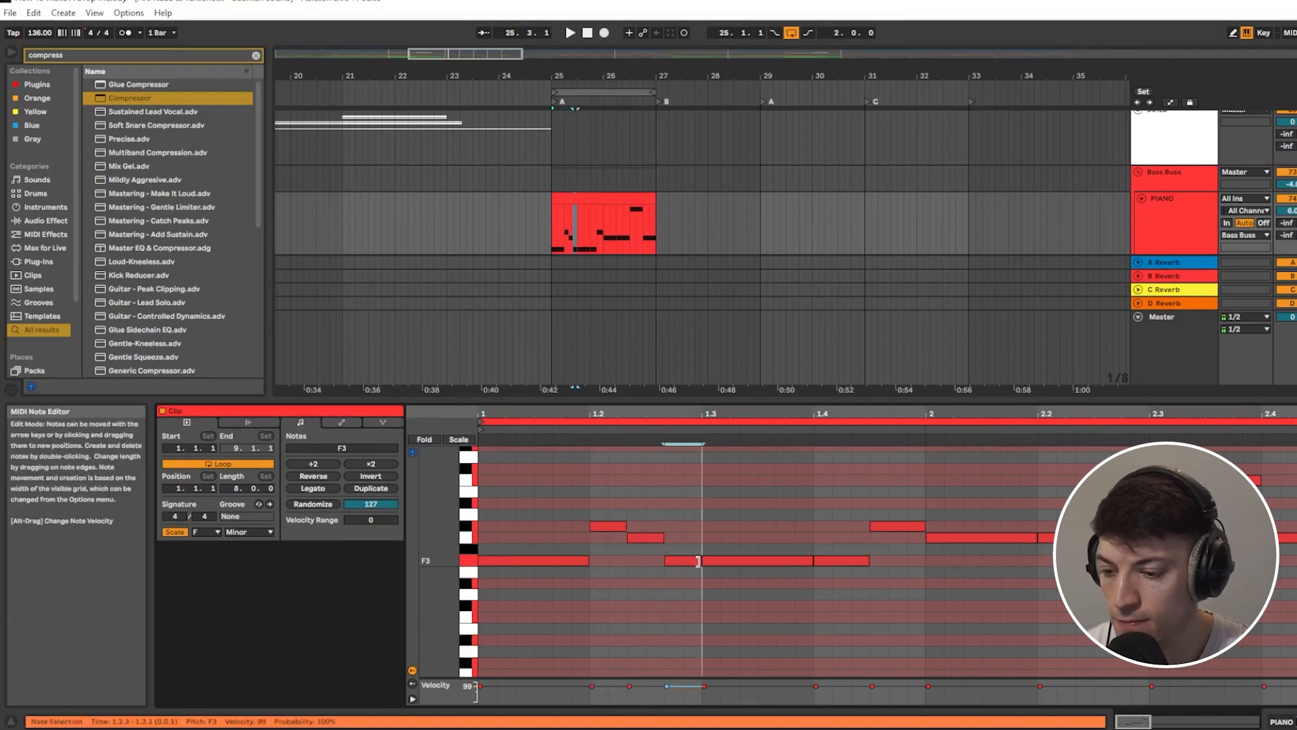
key(space)
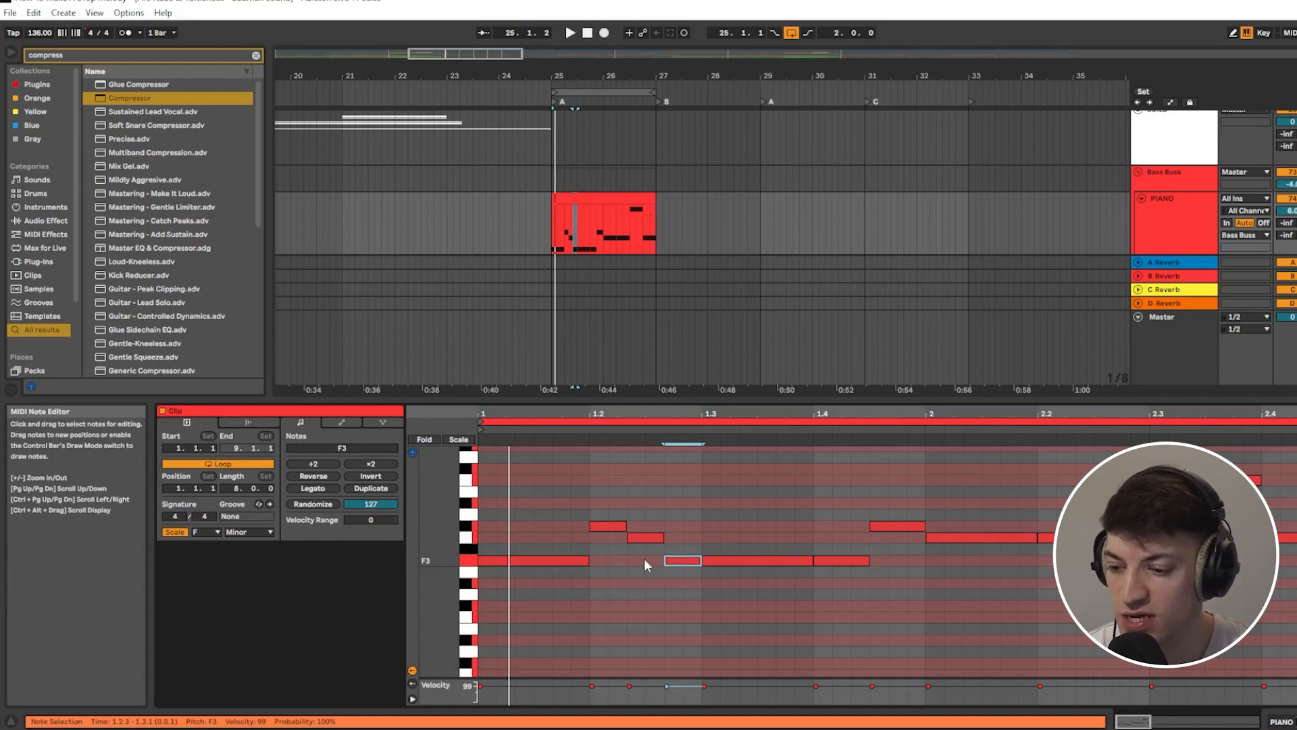
Step: Reopen the piano clip and delete the three triplet notes on its second beat
click(1173, 236)
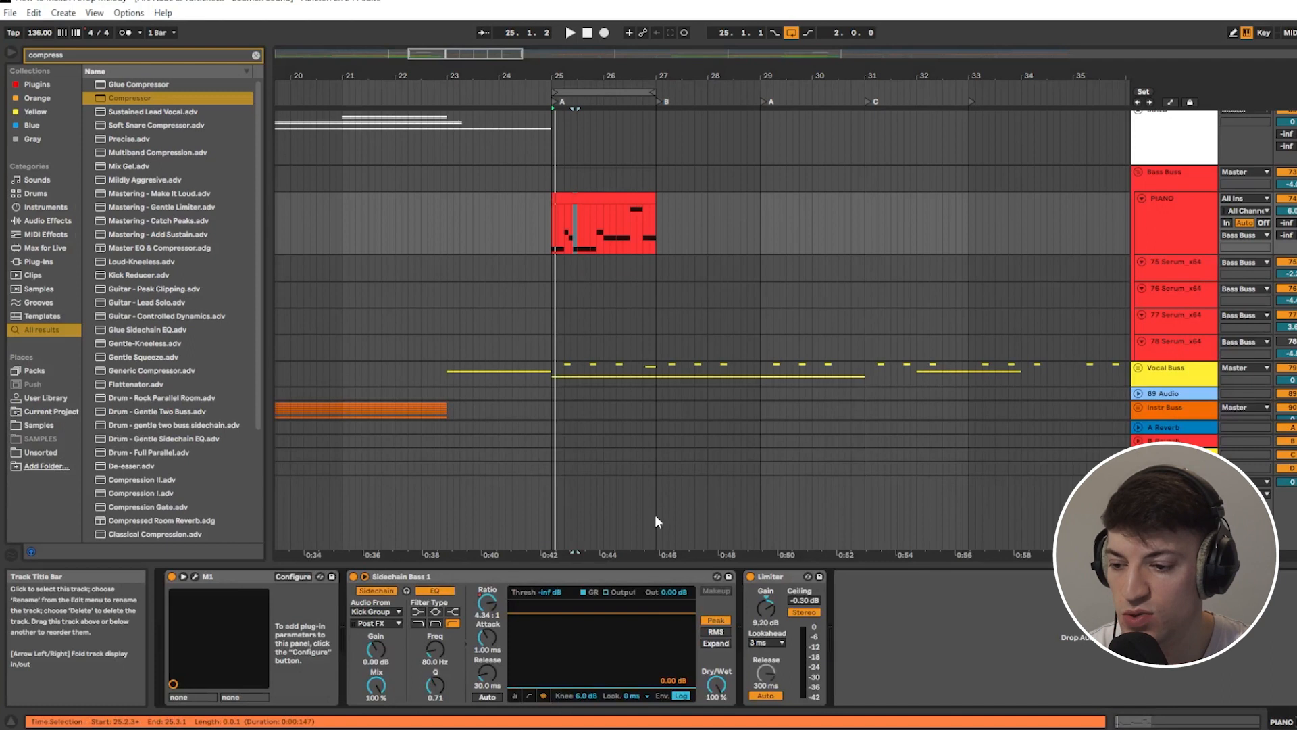
click(1184, 238)
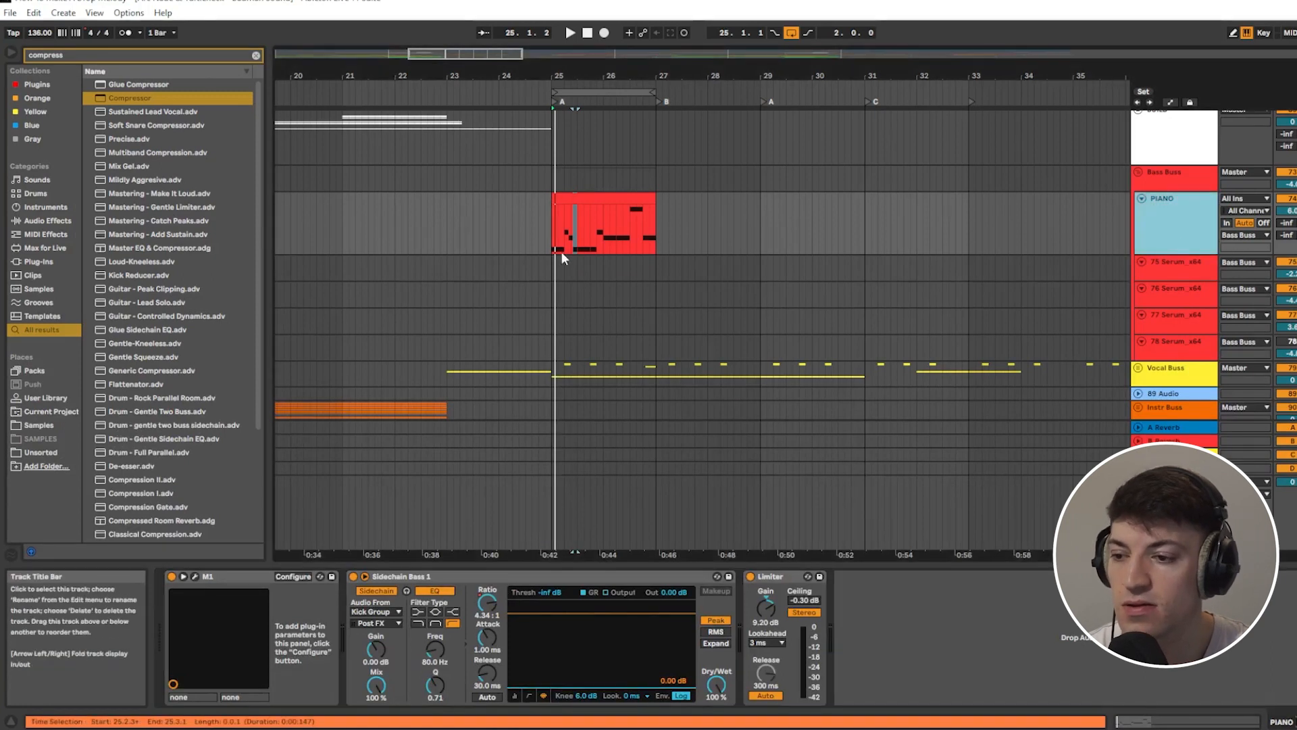
double_click(584, 215)
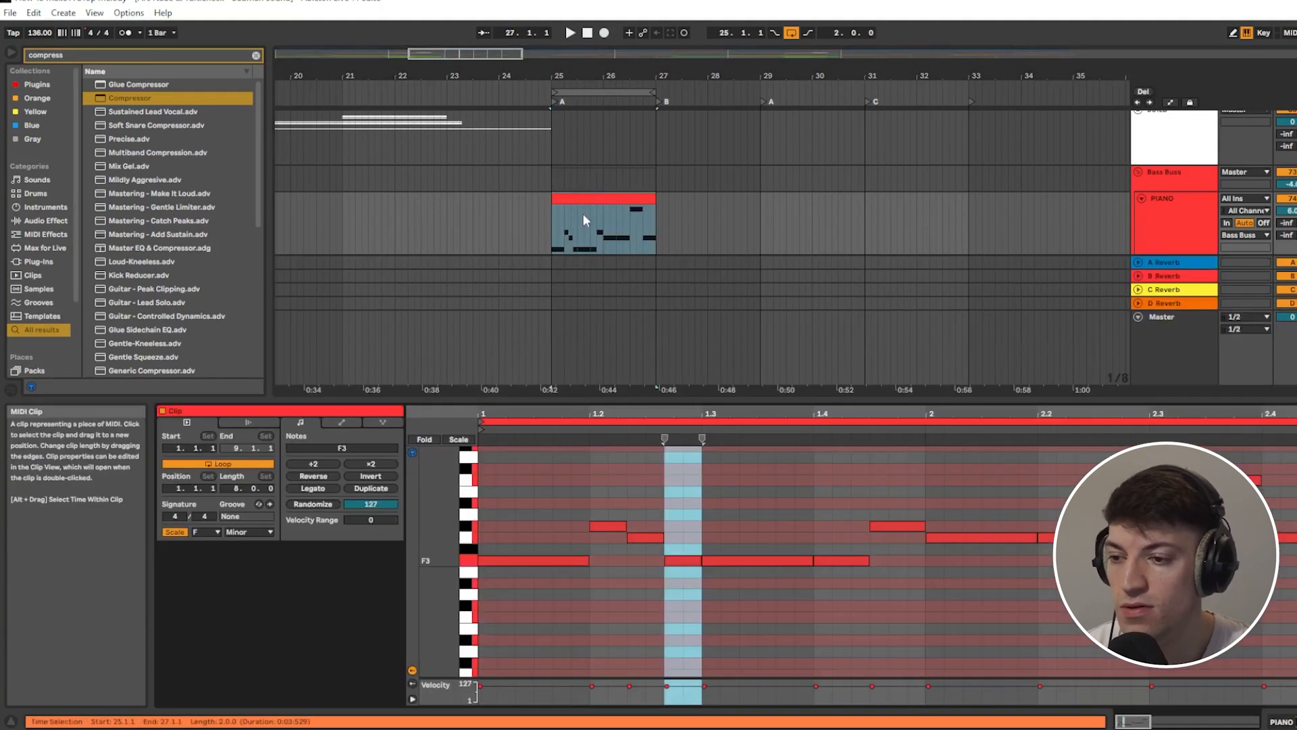
drag(686, 500, 606, 618)
key(Delete)
Step: Return the grid to straight sixteenths and try shortening the third-beat F3 note to end at 1.3.2
right_click(630, 517)
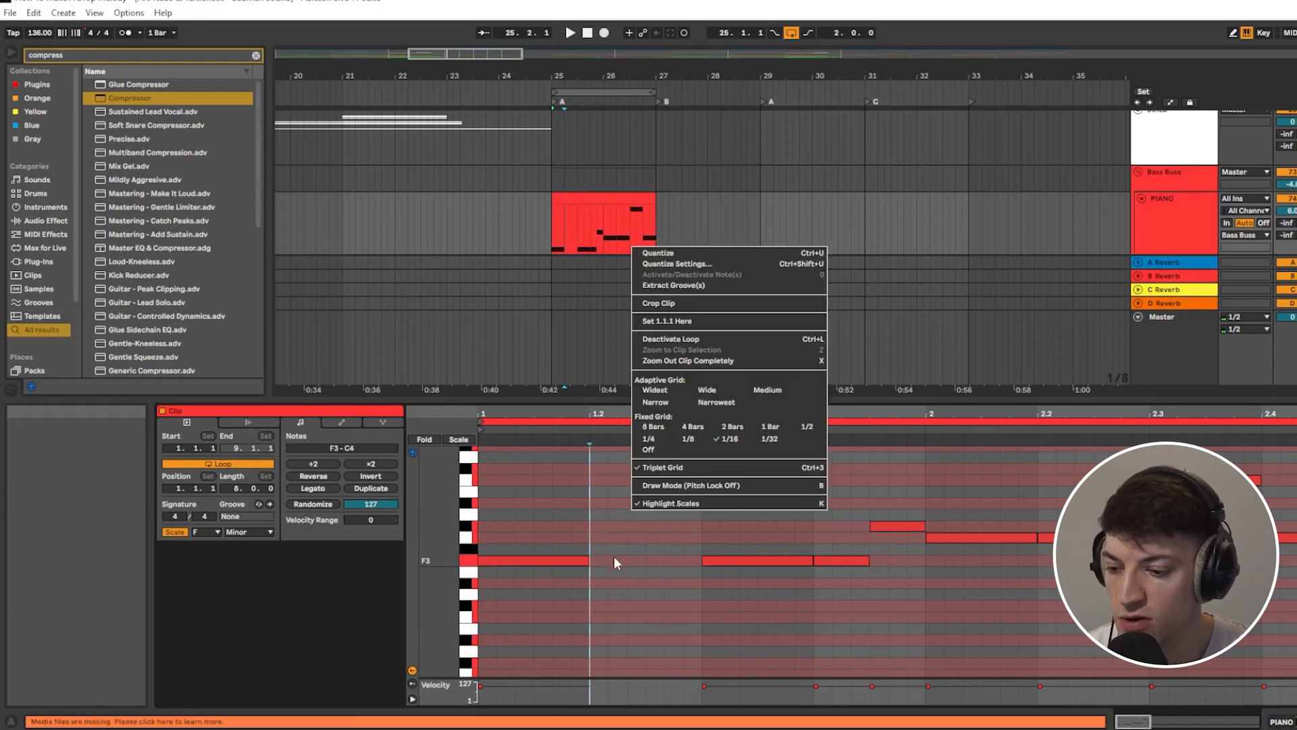
click(746, 562)
mouse_move(810, 561)
mouse_down()
mouse_move(725, 570)
mouse_move(795, 562)
mouse_up()
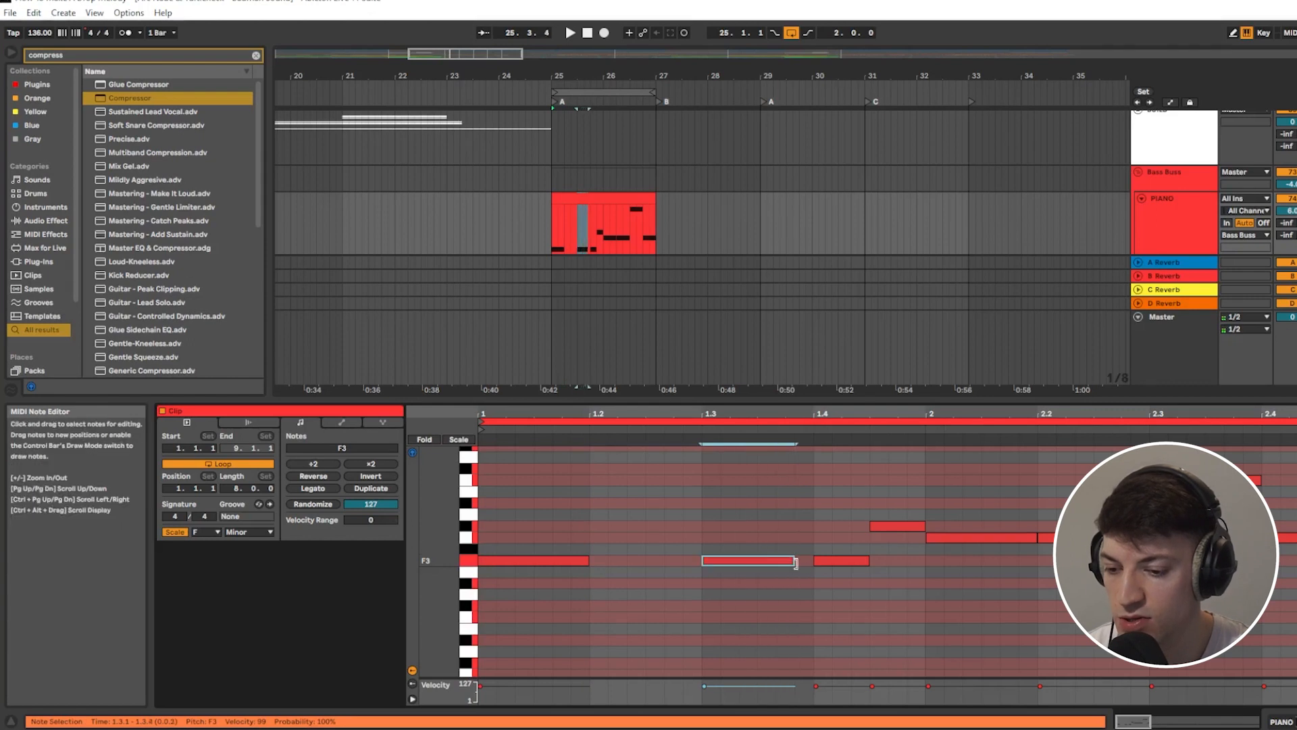
right_click(790, 542)
click(802, 568)
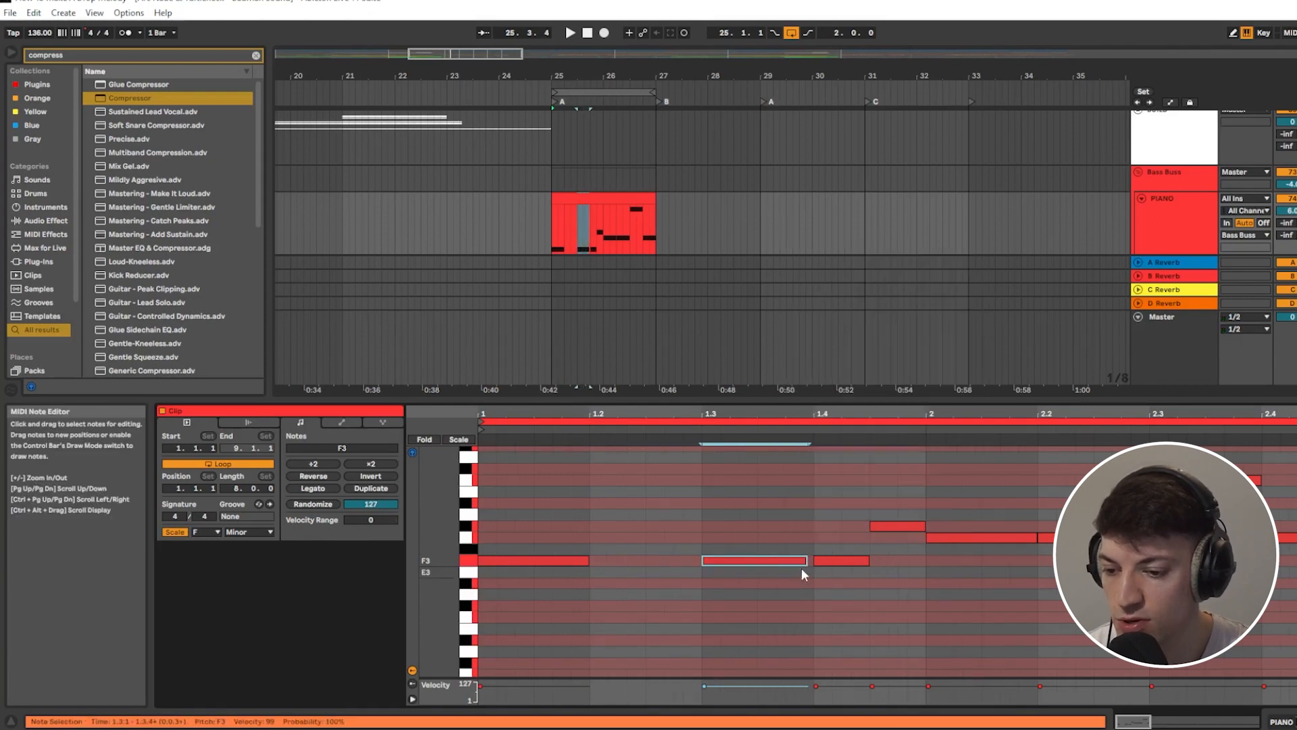
key(alt+Right)
click(810, 561)
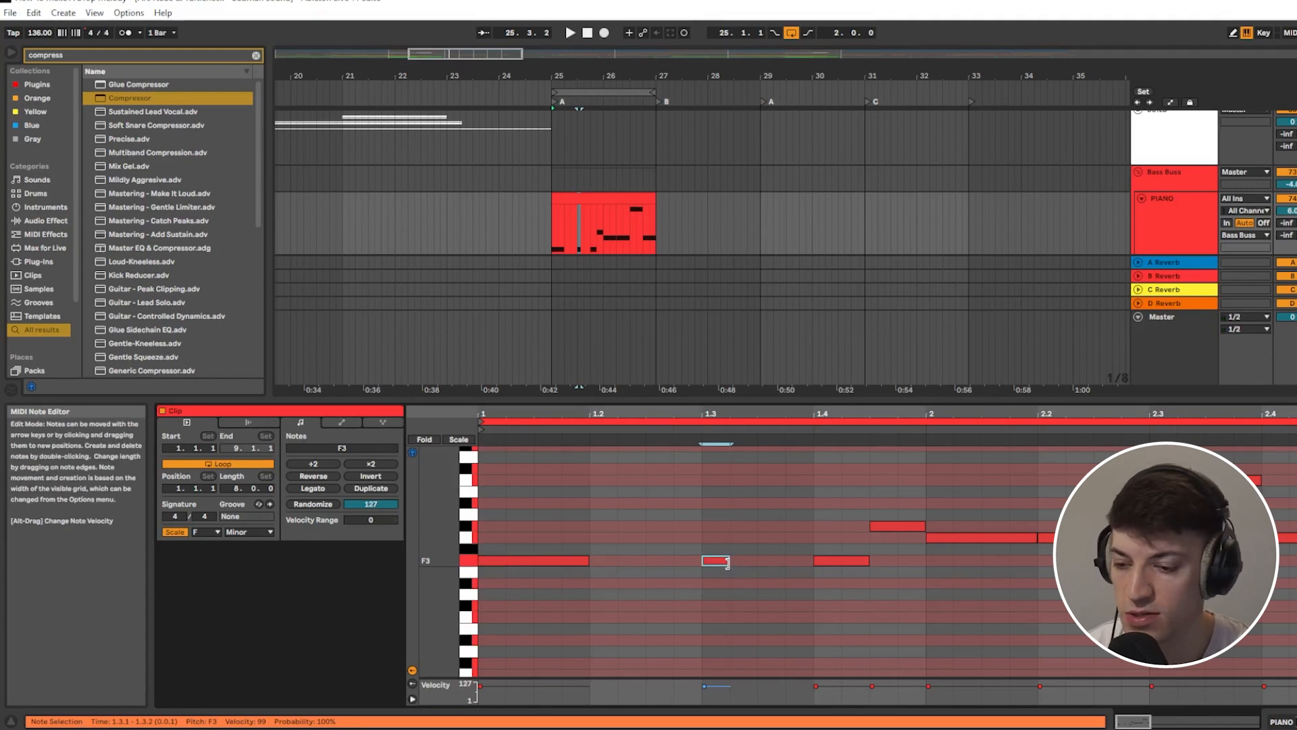
Step: Extend the third-beat F3 back to beat four and duplicate the first F3 onto the second beat
drag(728, 559, 814, 571)
click(517, 560)
key(ctrl+d)
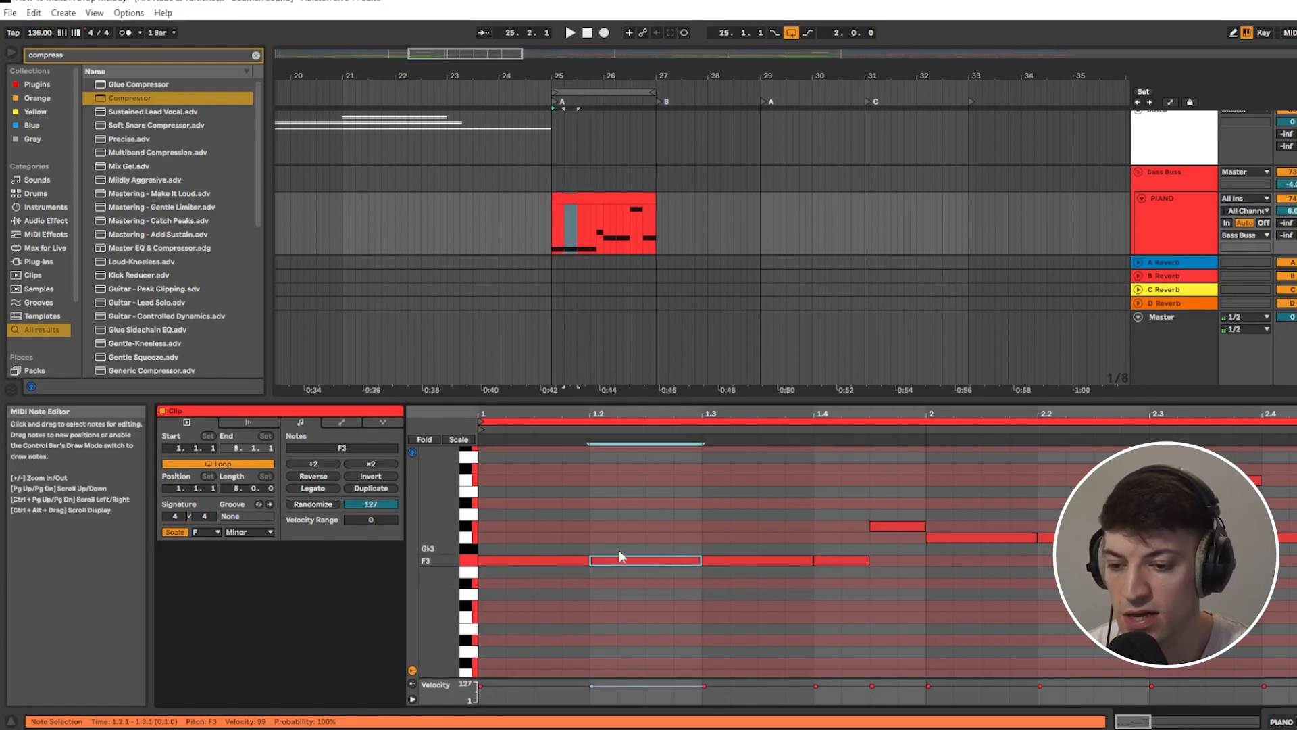
Step: Copy the two-bar A clip on the PIANO track to bar 29 for the second A section
click(545, 207)
click(554, 219)
click(620, 200)
click(616, 197)
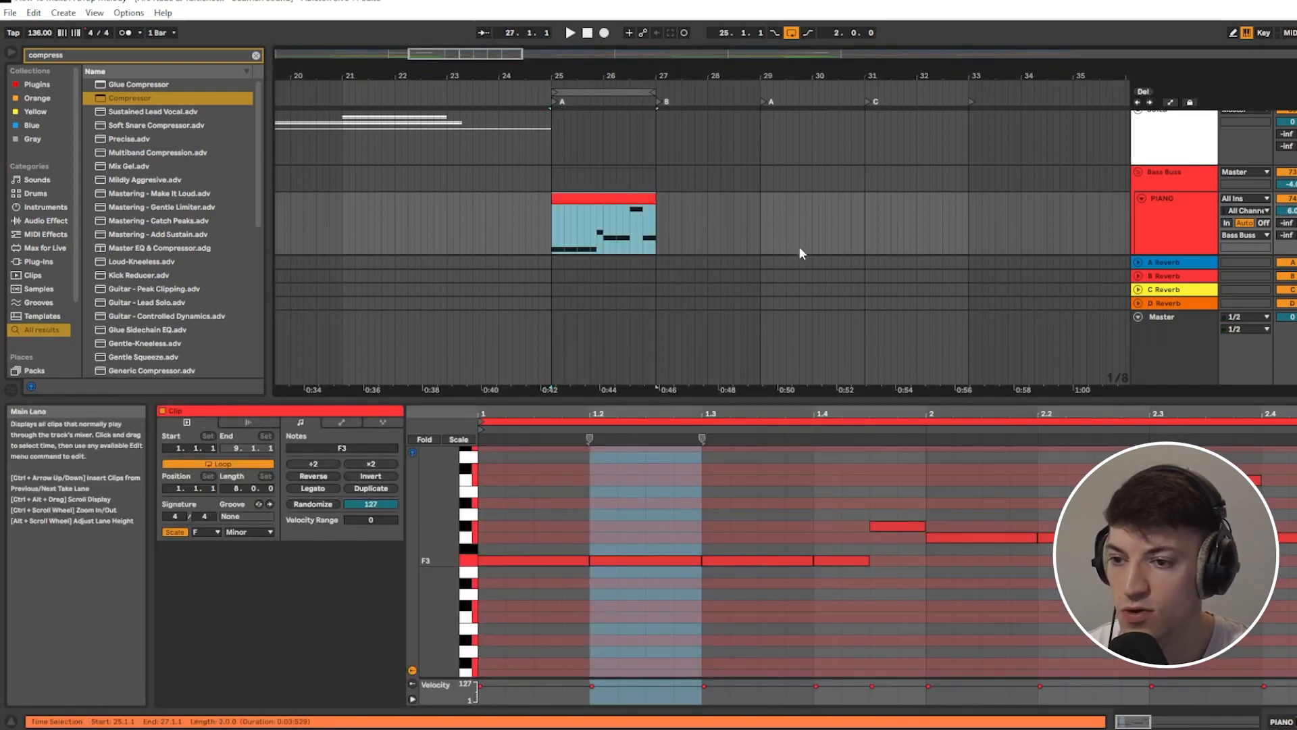
click(764, 222)
key(ctrl+v)
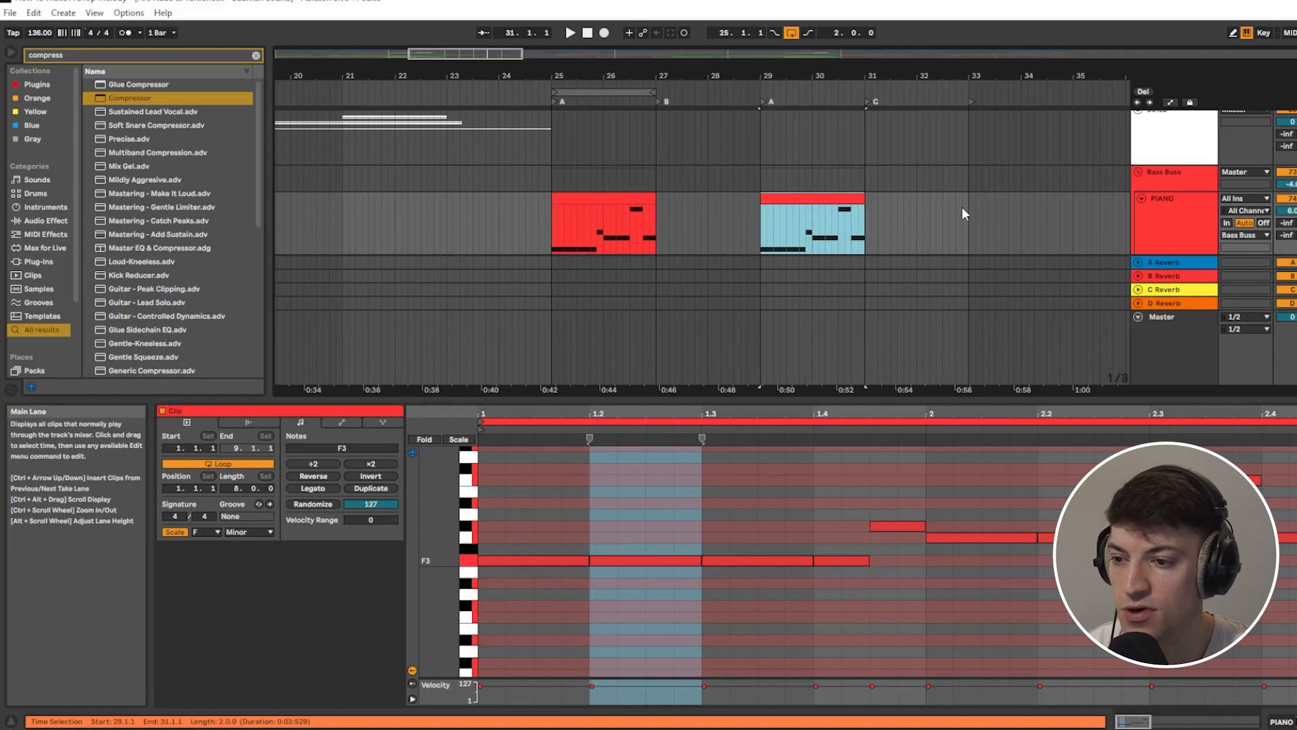
Step: Copy the A clip to bar 27 as the starting point for the B section
click(573, 204)
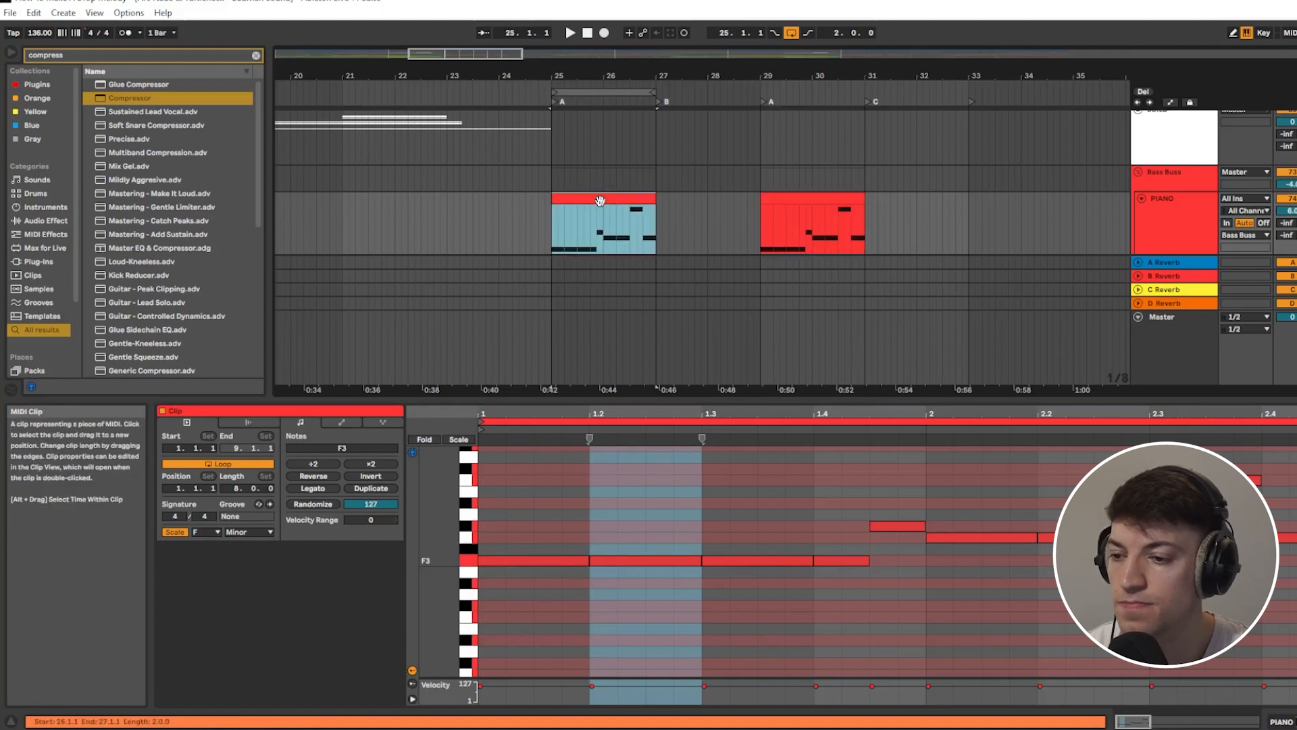
click(658, 217)
key(ctrl+v)
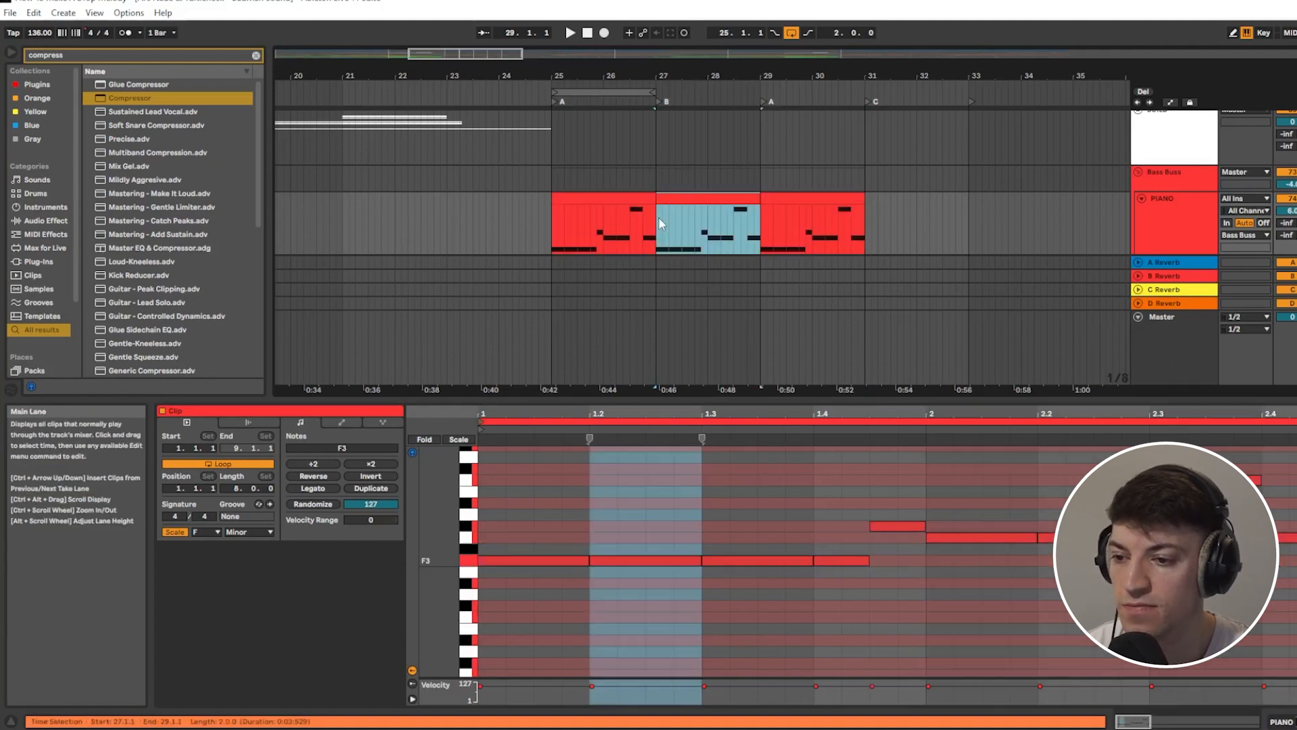
Step: Extend the arrangement loop end to bar 29 and play the A and B sections from bar 25
click(652, 92)
drag(651, 92, 760, 91)
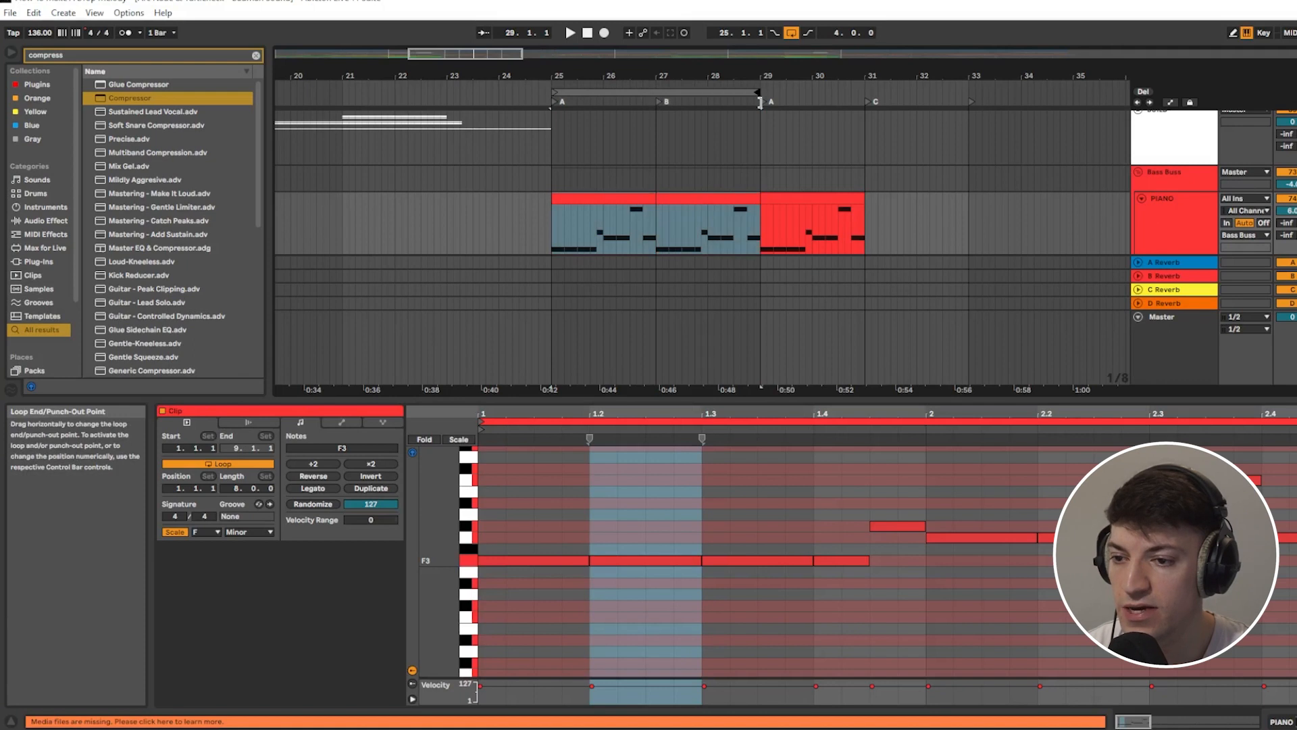
click(557, 222)
click(542, 223)
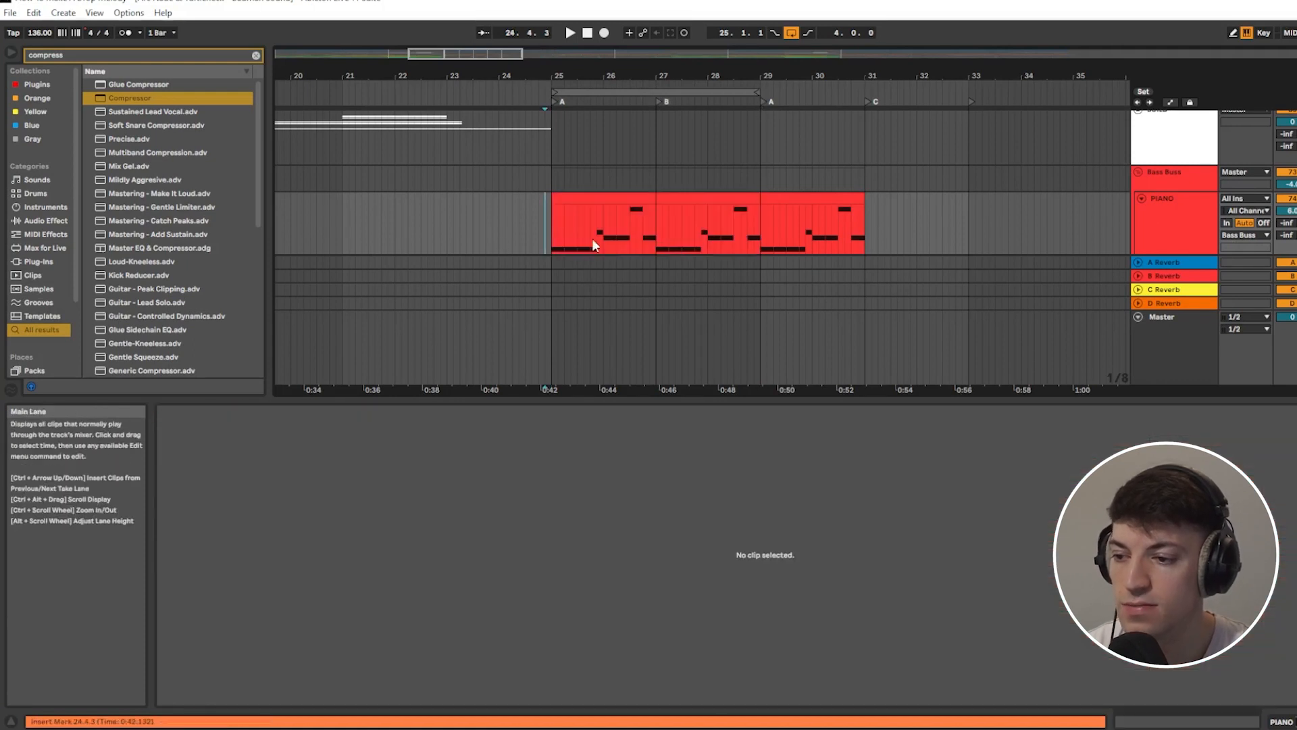
click(551, 230)
key(space)
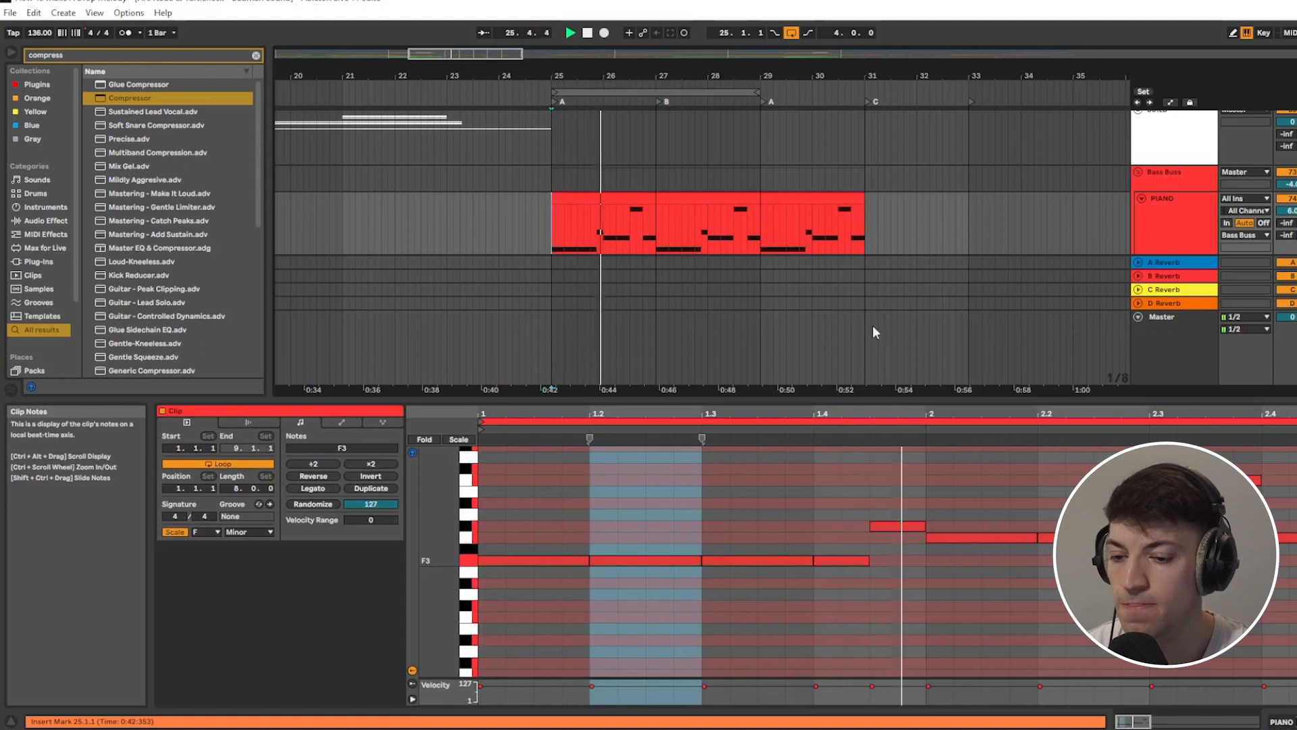
click(689, 203)
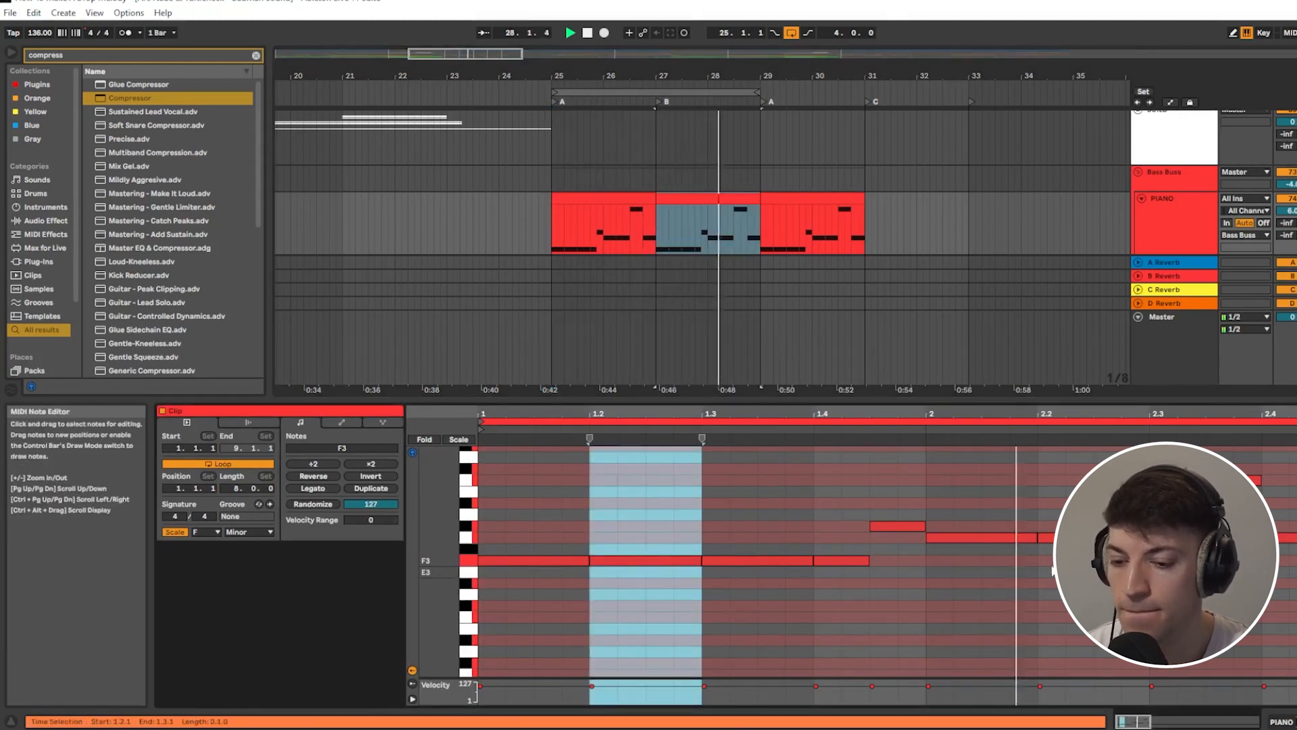
key(space)
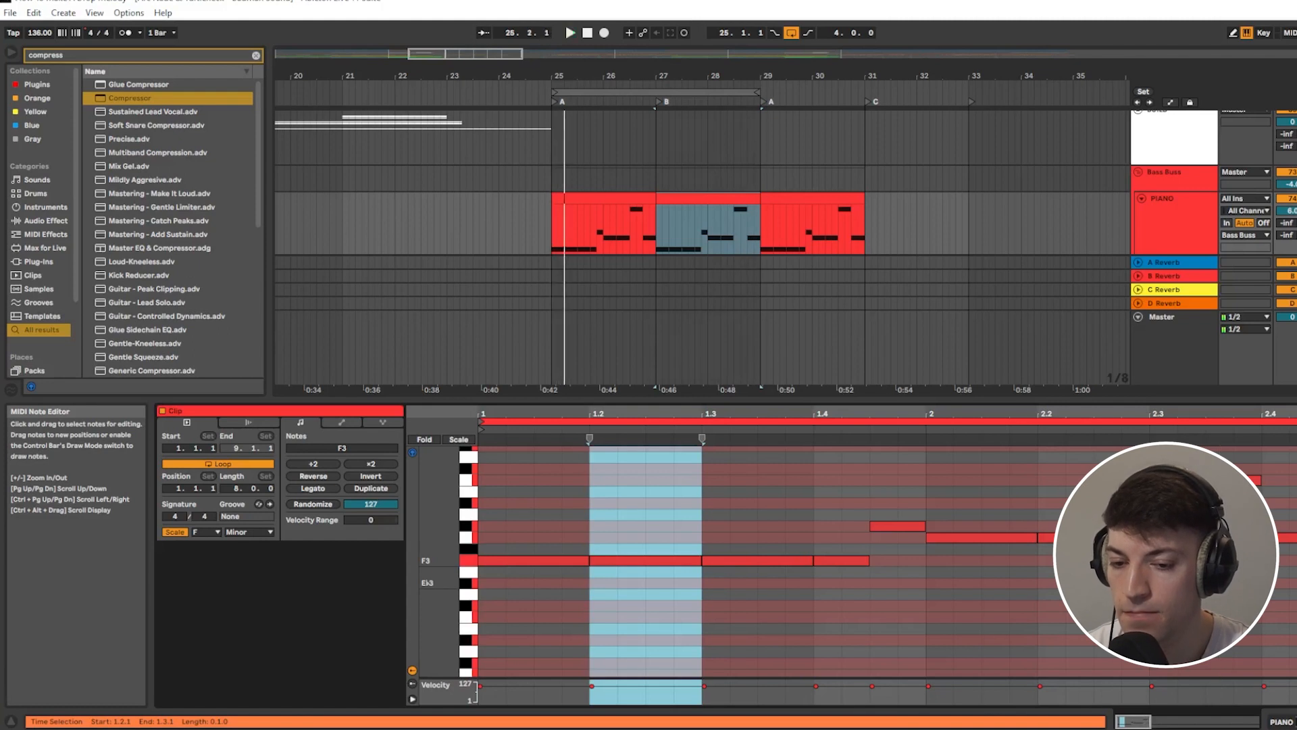
drag(669, 233, 711, 238)
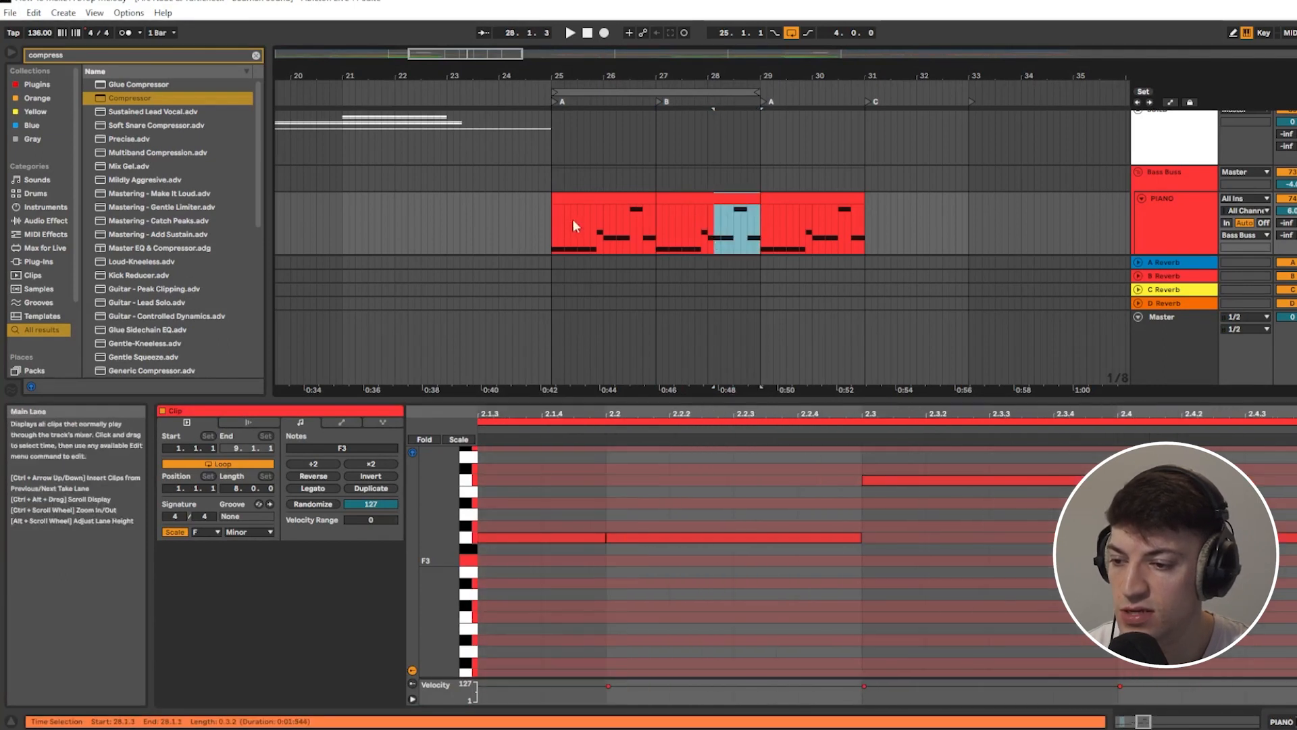
click(557, 229)
key(space)
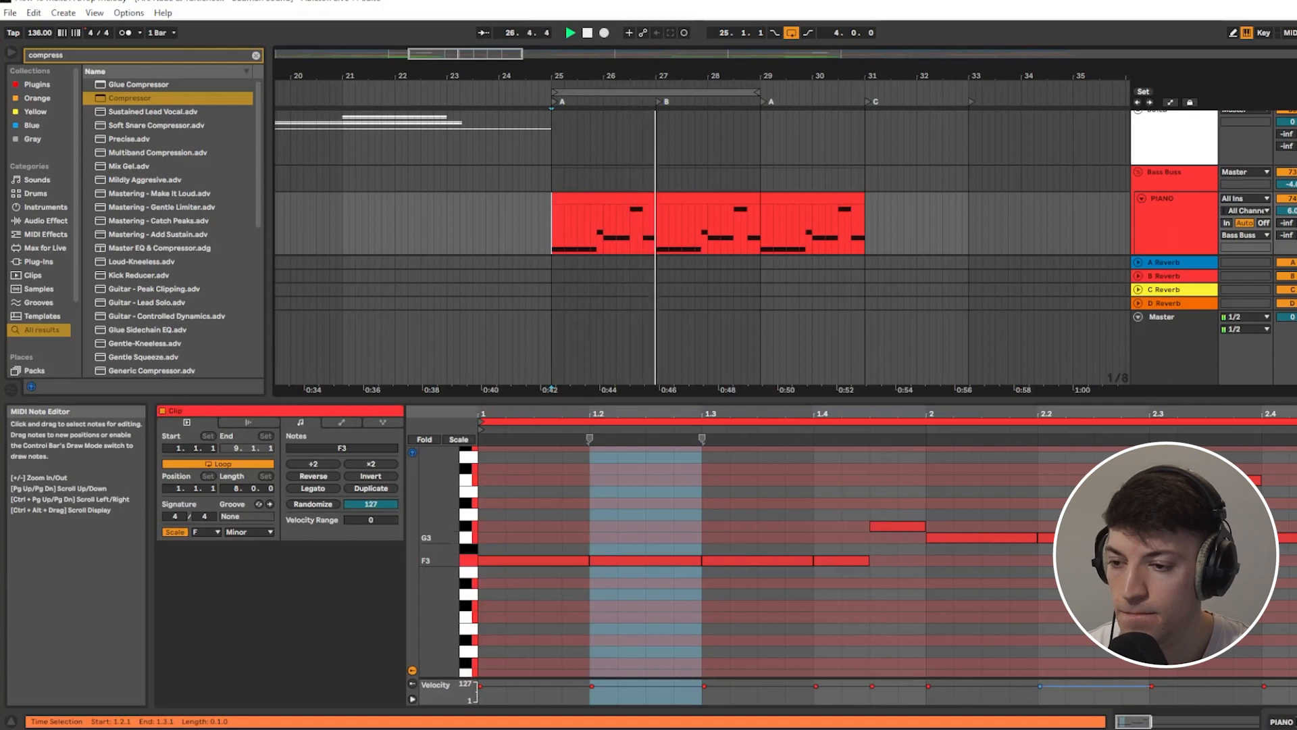
Step: Shorten the B clip's C4 to end at 2.3.3 and add a D♭4 note from there to the fourth beat
click(733, 234)
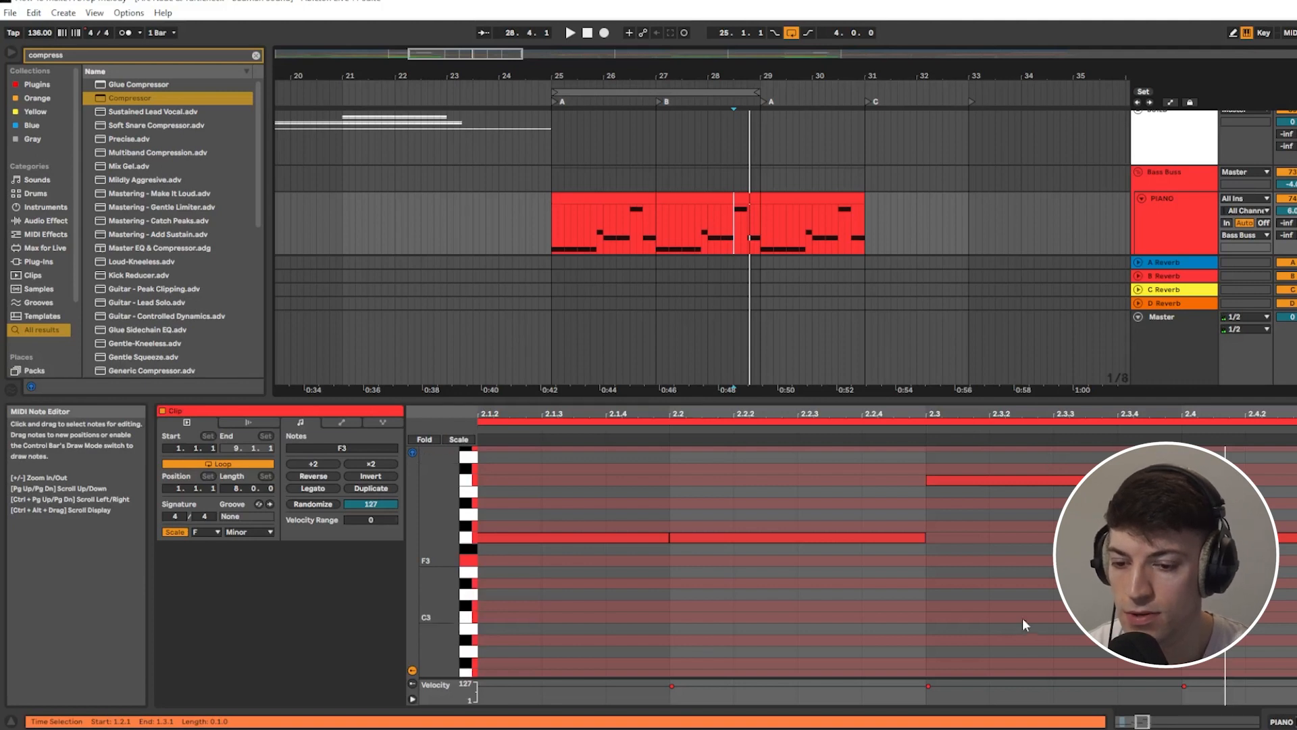
scroll(1014, 541, up, 1)
click(1000, 491)
scroll(999, 489, up, 2)
click(1054, 533)
double_click(1058, 512)
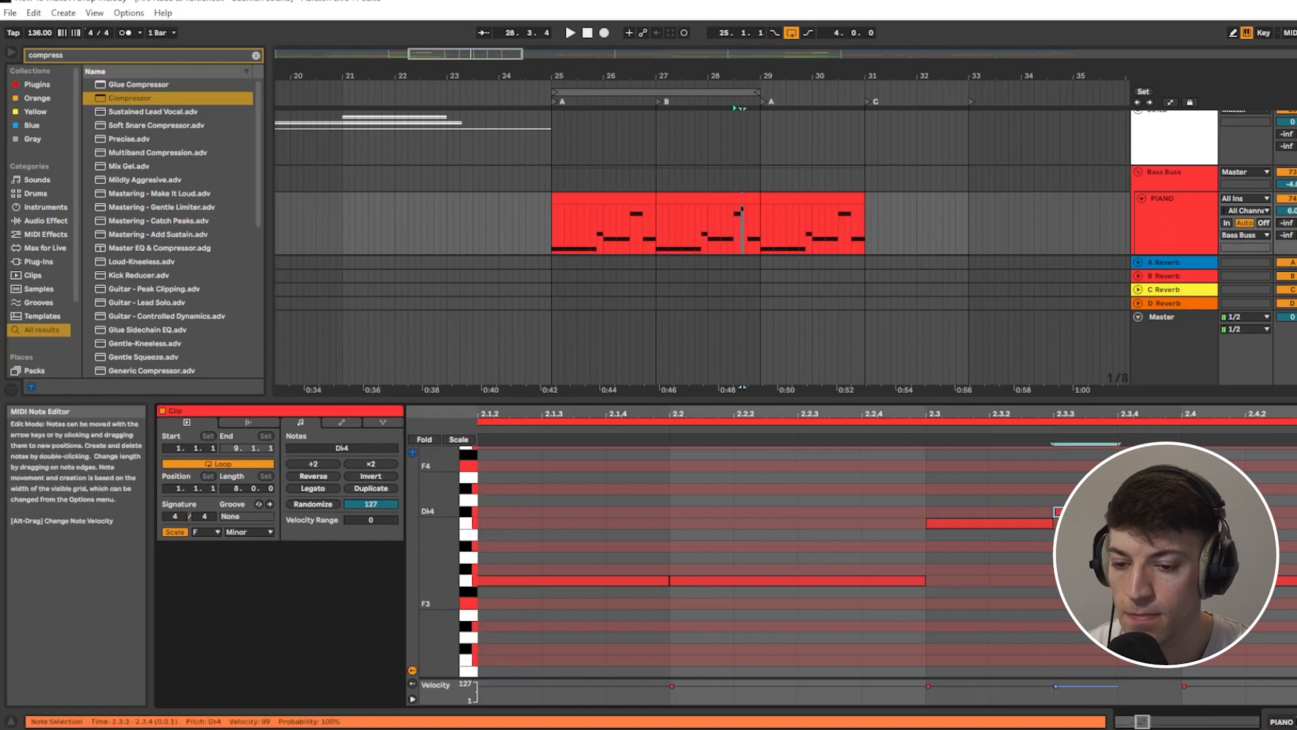
Step: Add a C4 note from 2.4.1 to 2.4.3 in the B clip, start its last G3 at 2.4.3, and play from bar 25
double_click(1200, 546)
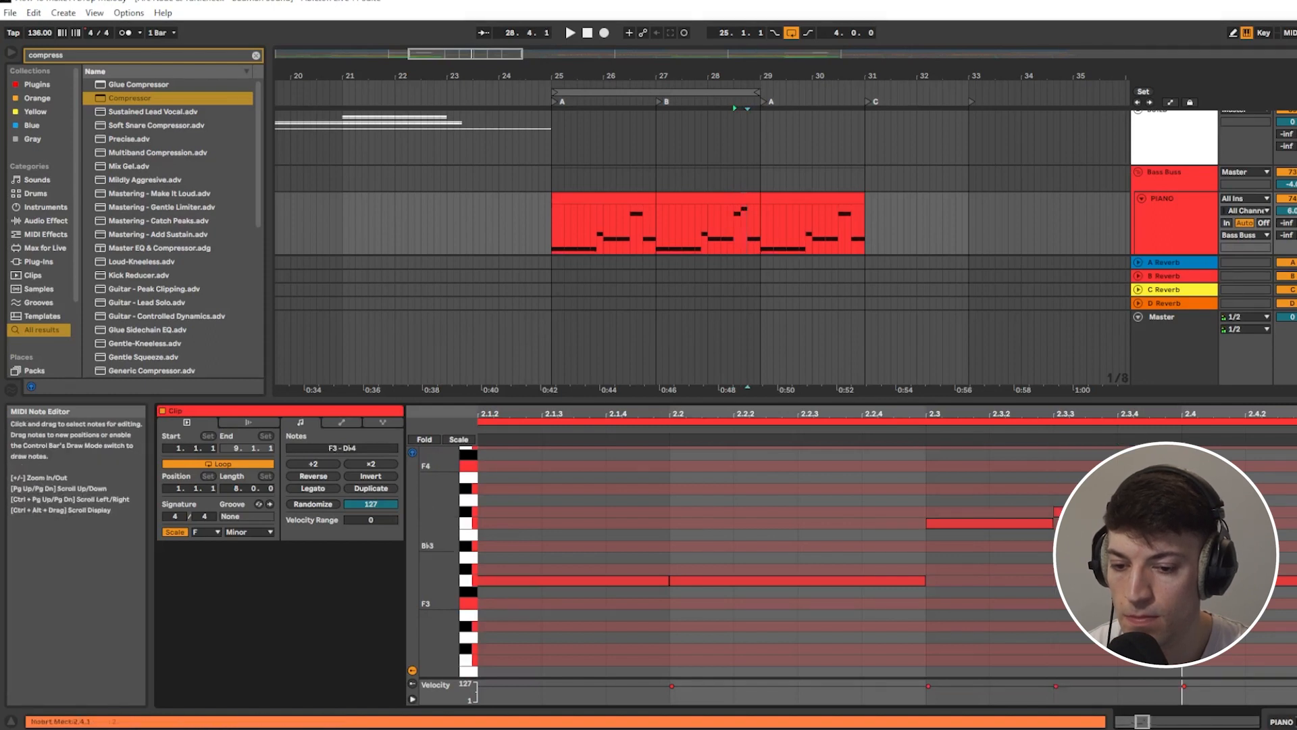
drag(1200, 546, 1201, 523)
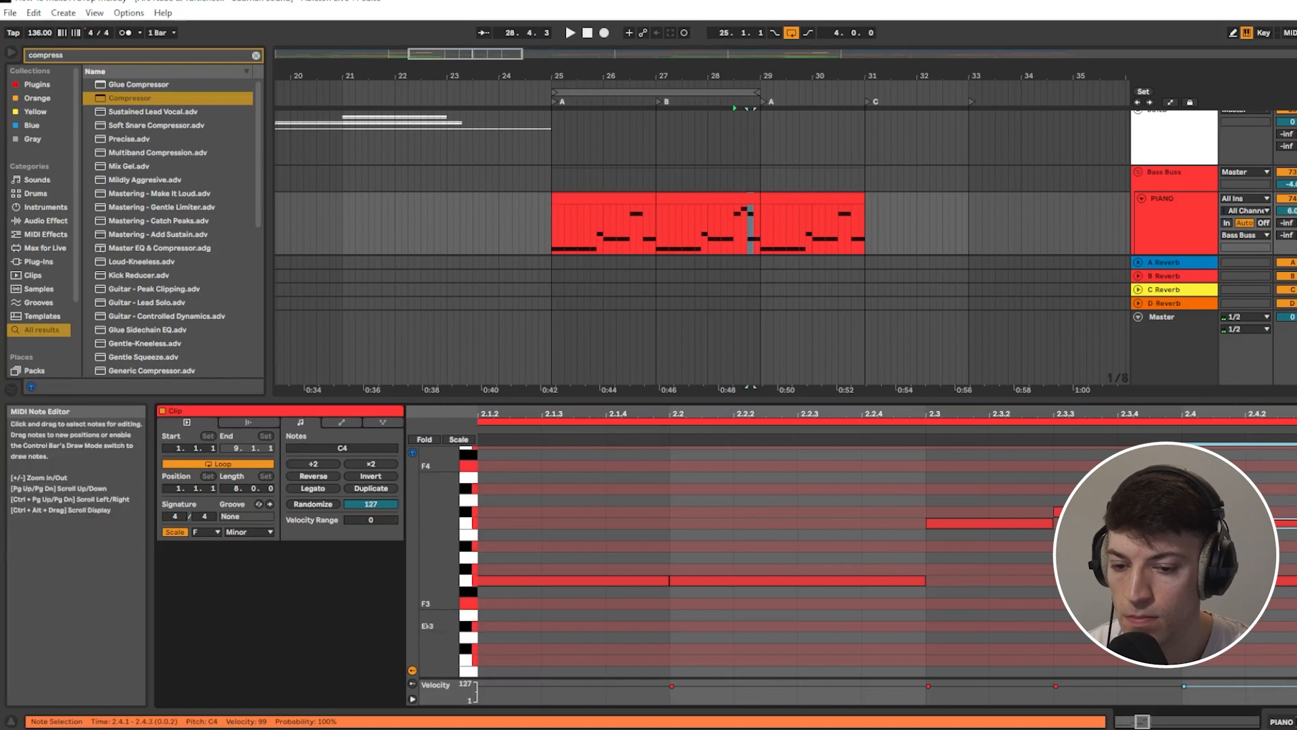
click(1206, 580)
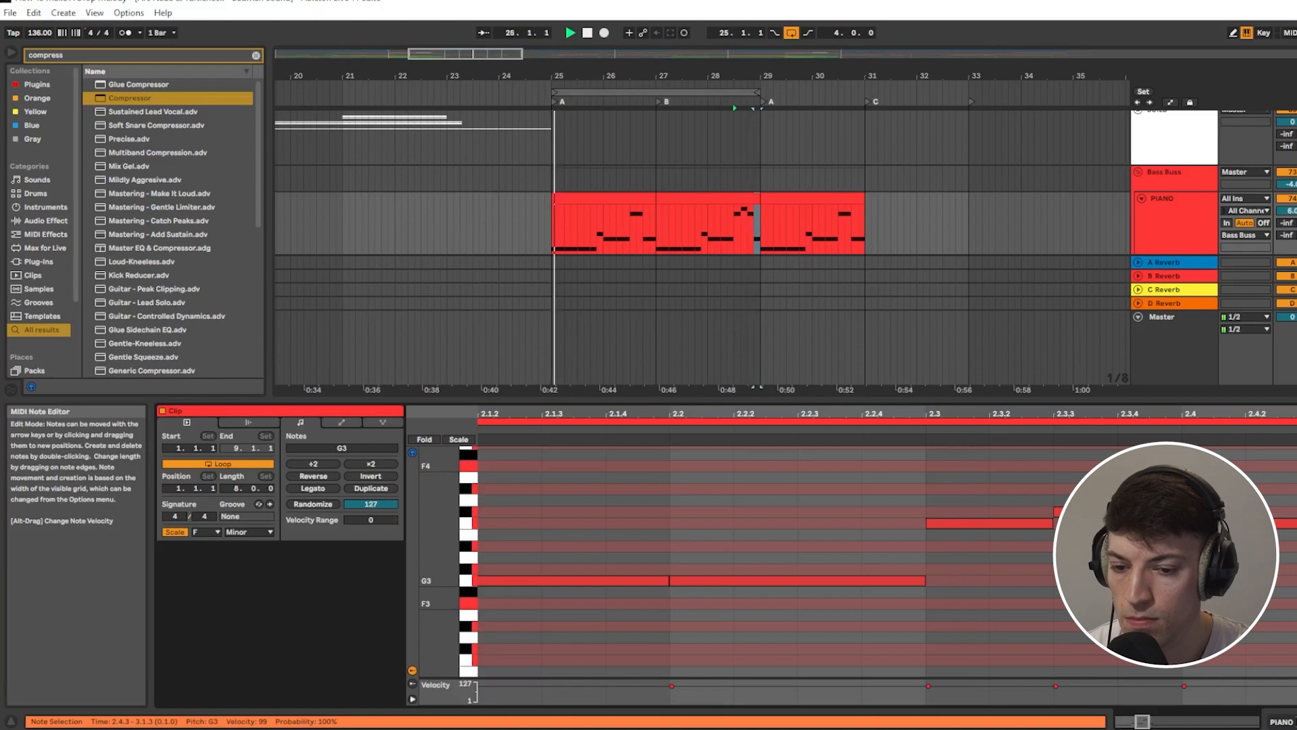
click(547, 234)
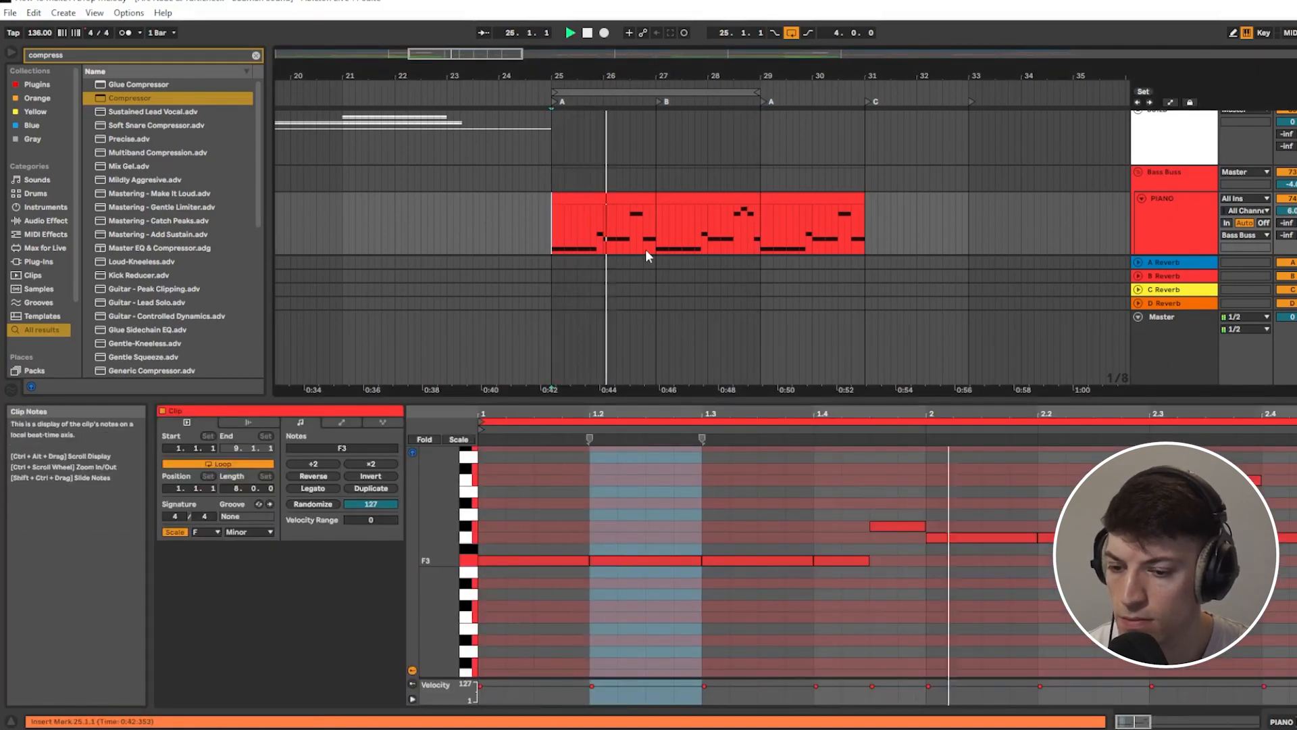
Step: Extend the arrangement loop end to bar 33 to cover all four sections
click(695, 196)
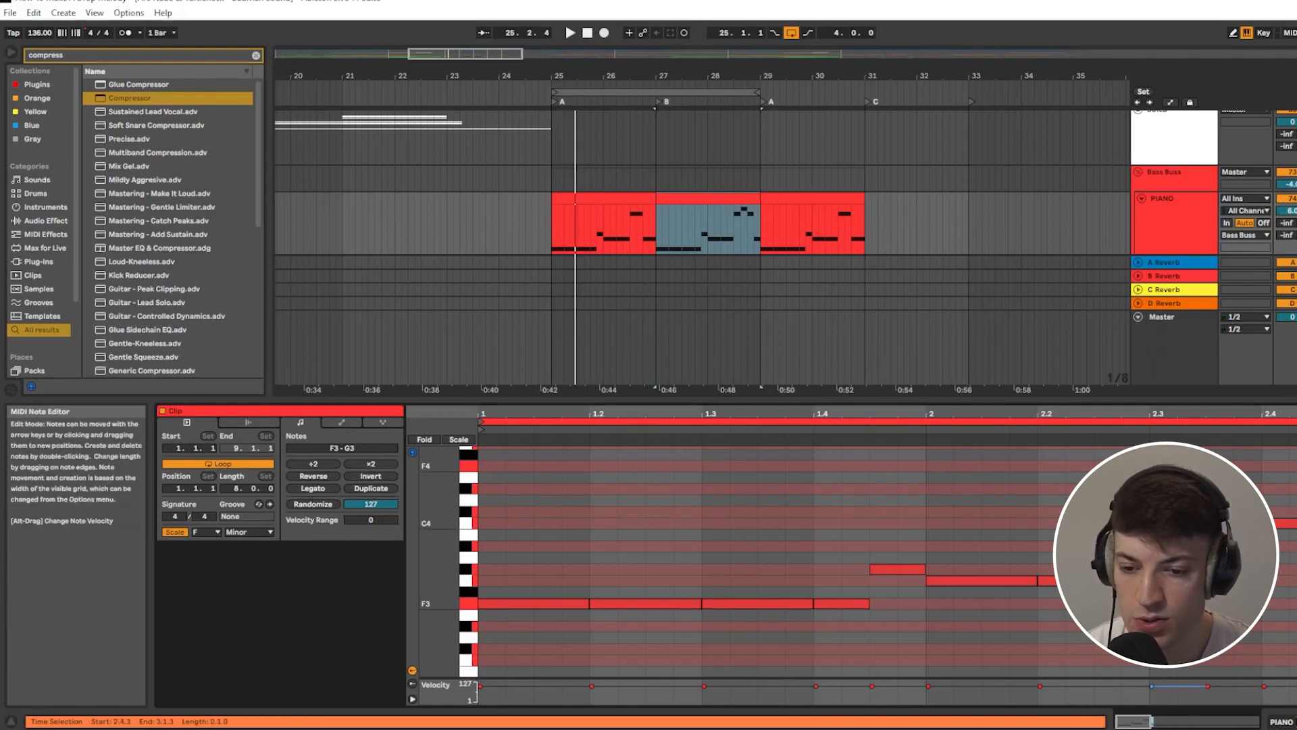
click(650, 229)
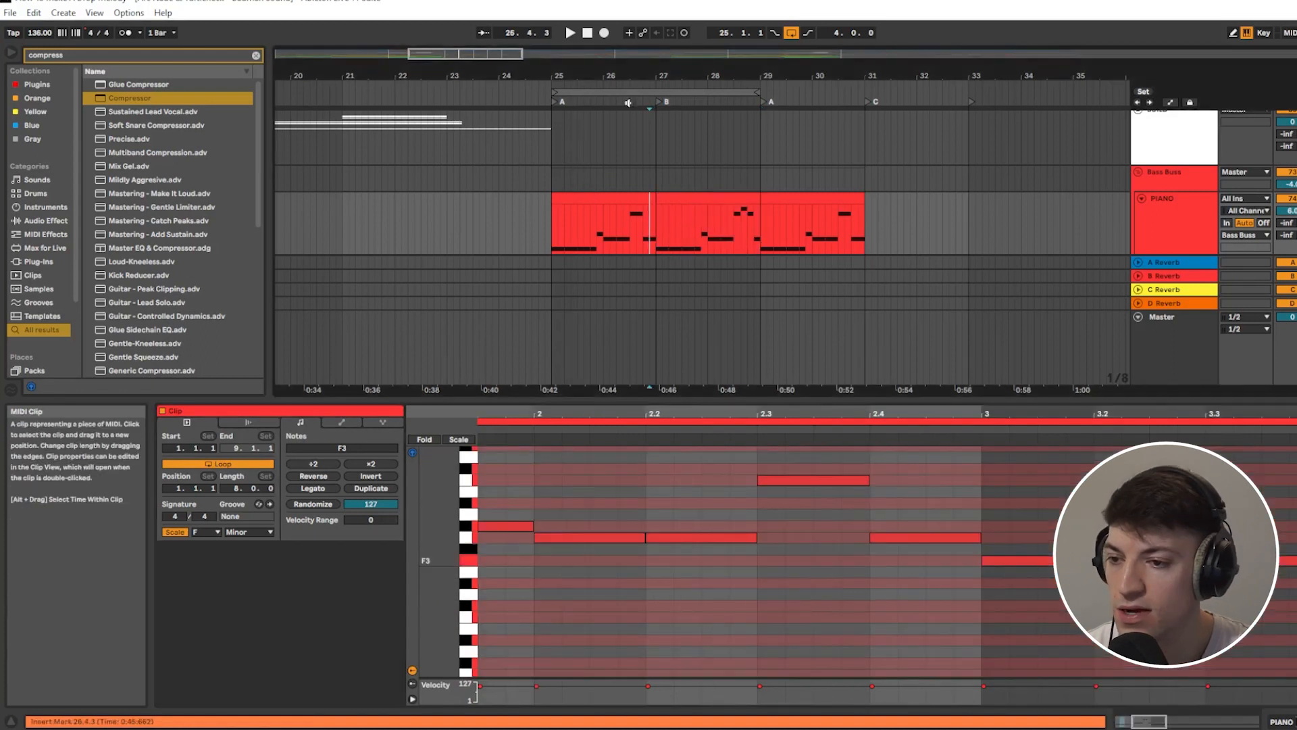
drag(759, 92, 987, 113)
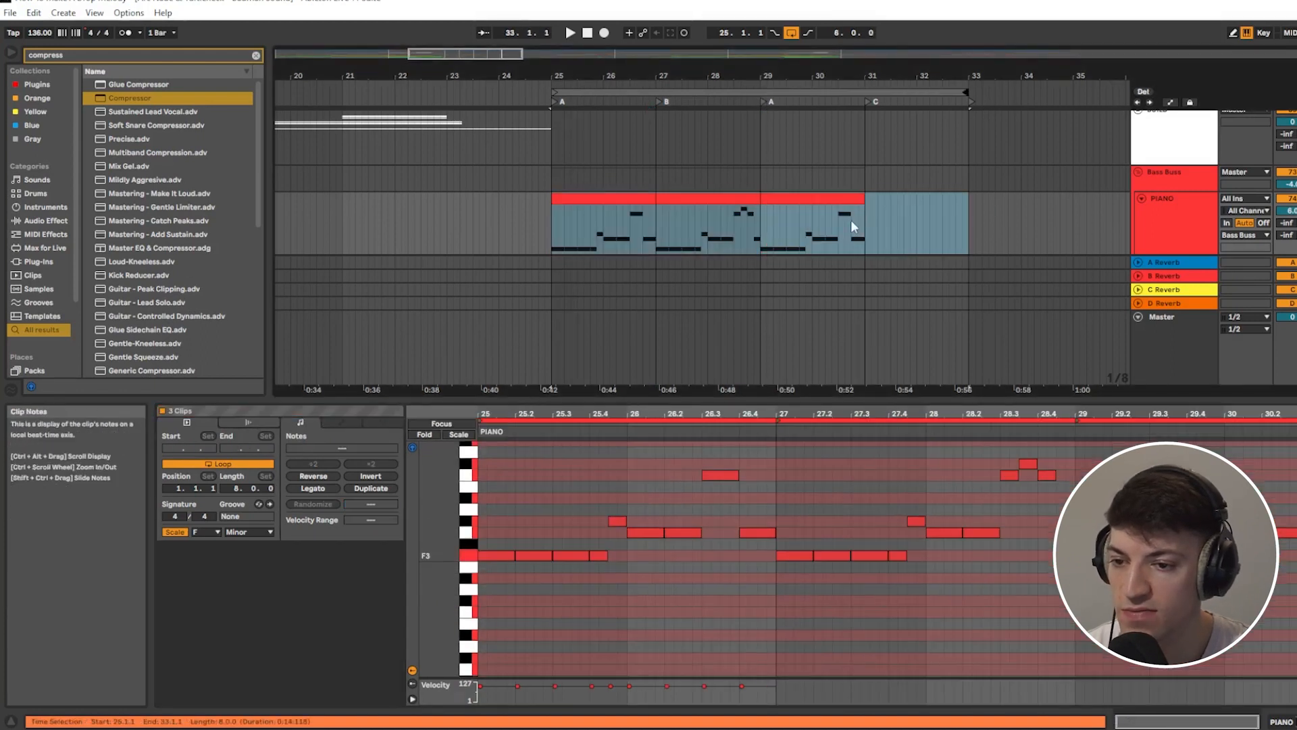
Step: Copy the B section's piano clip into the empty C section at bar 31
click(876, 221)
drag(757, 229, 664, 196)
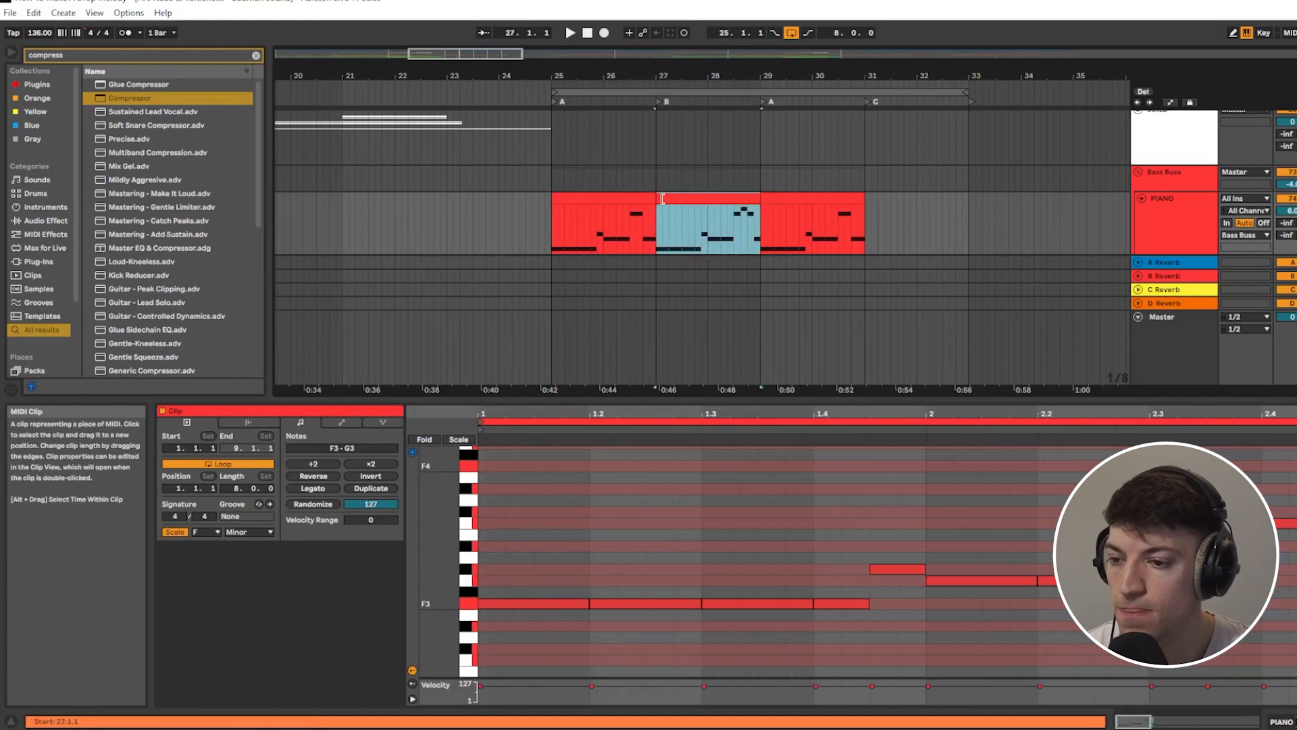
key(ctrl+c)
click(864, 204)
key(ctrl+v)
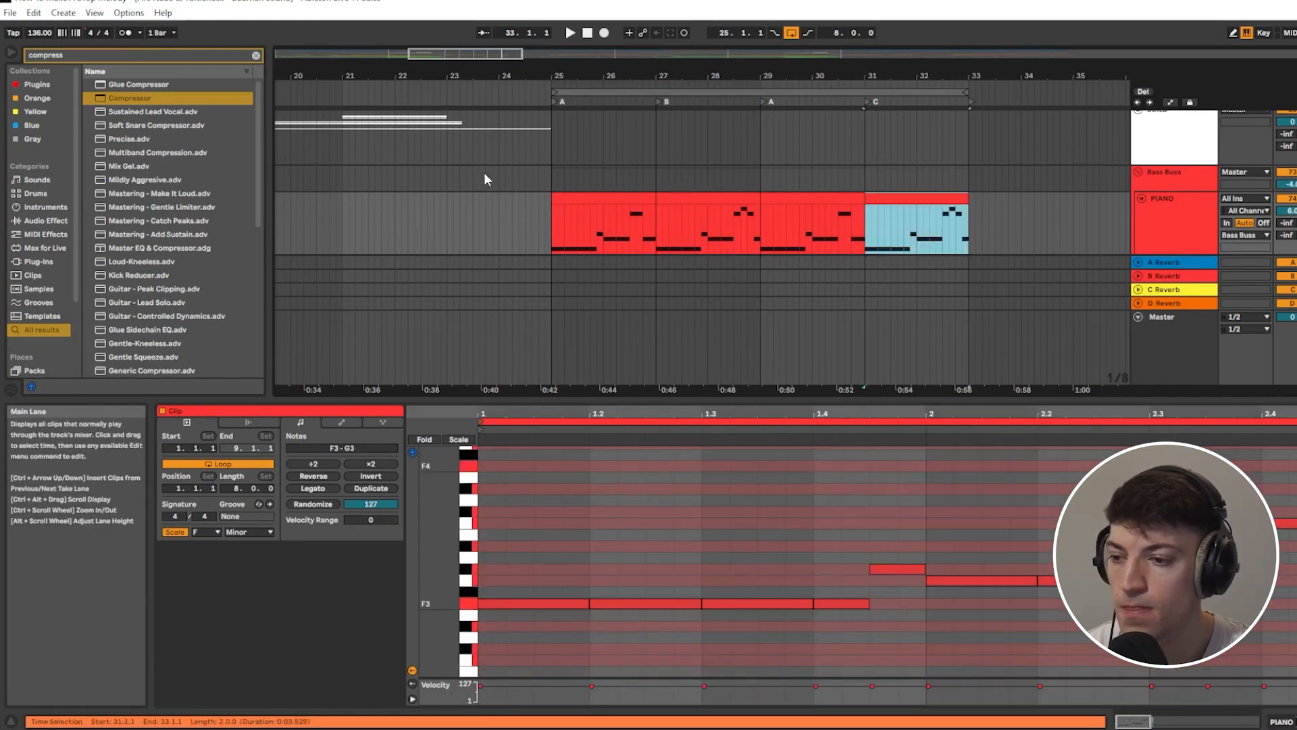
Step: Play the piano part from just before bar 25 and select the C clip on stopping
click(539, 215)
key(space)
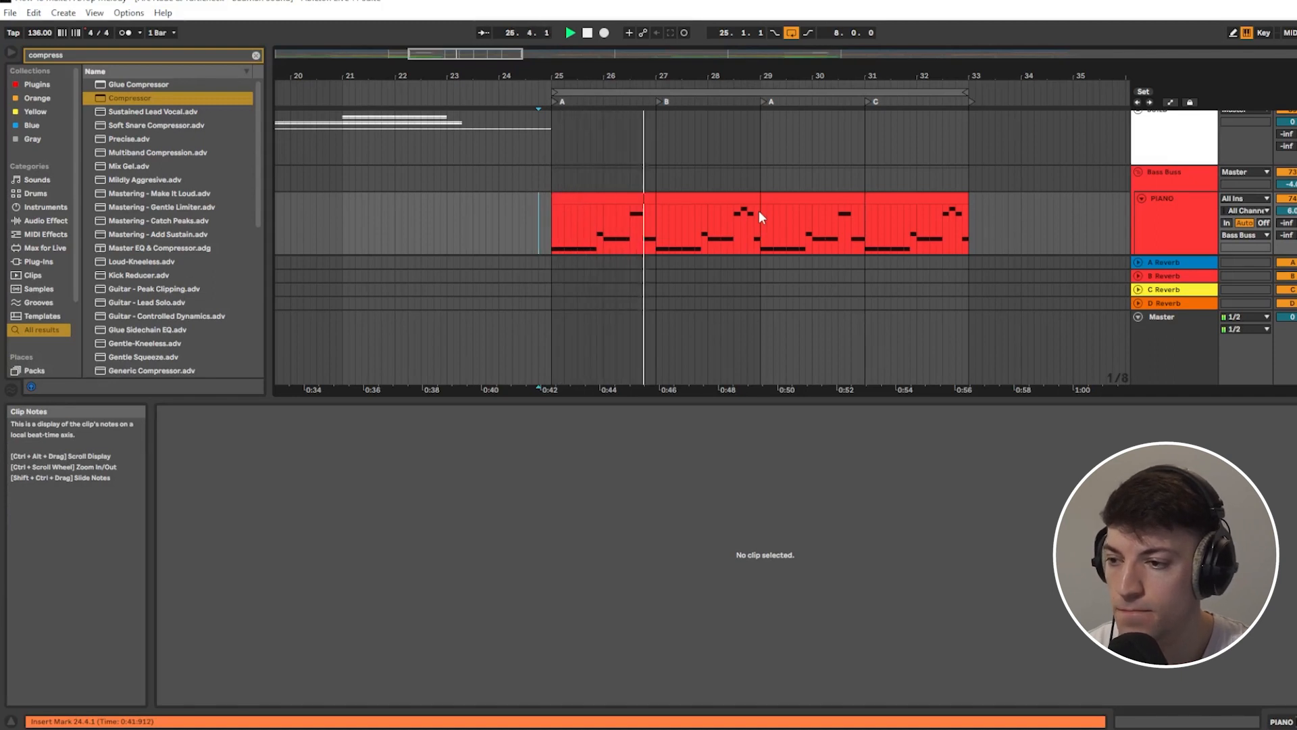
drag(501, 53, 518, 58)
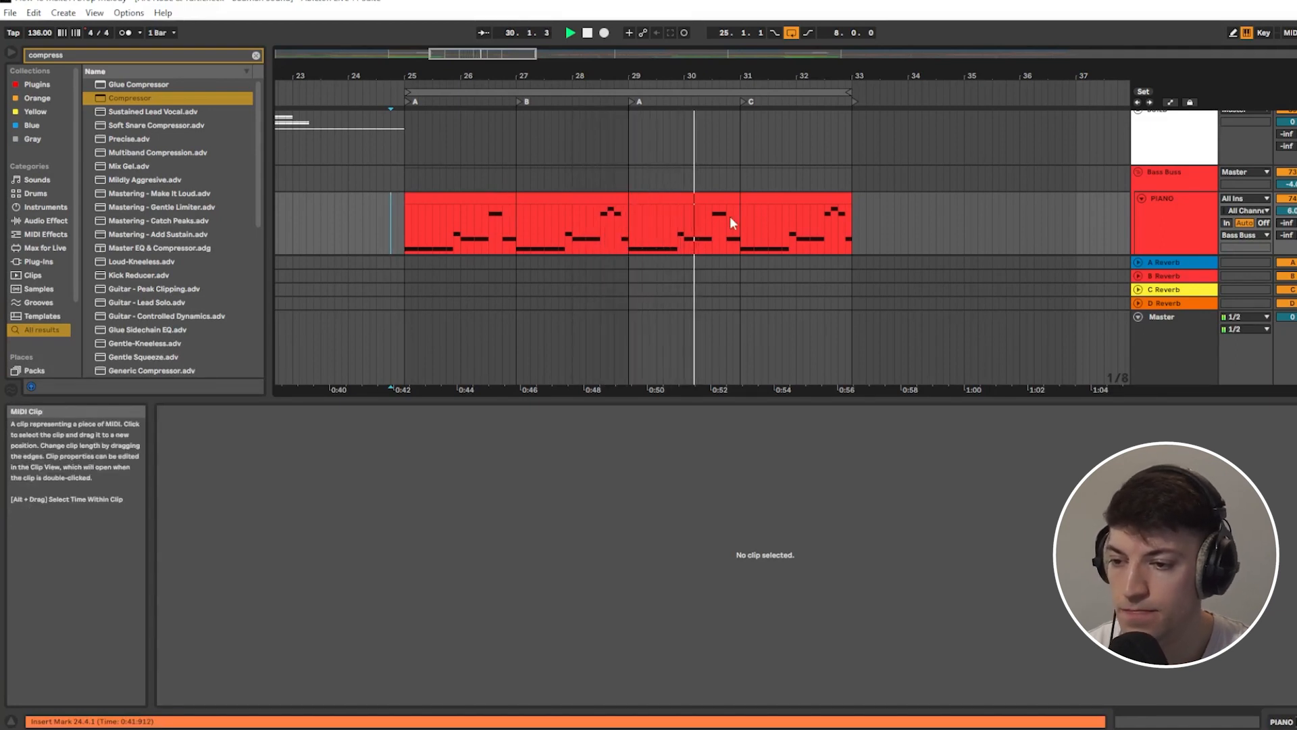
click(808, 200)
key(space)
Step: Add an E♭3 note from 2.3.1 to 2.4.1 in the C clip and delete the higher notes that end the phrase
click(1294, 592)
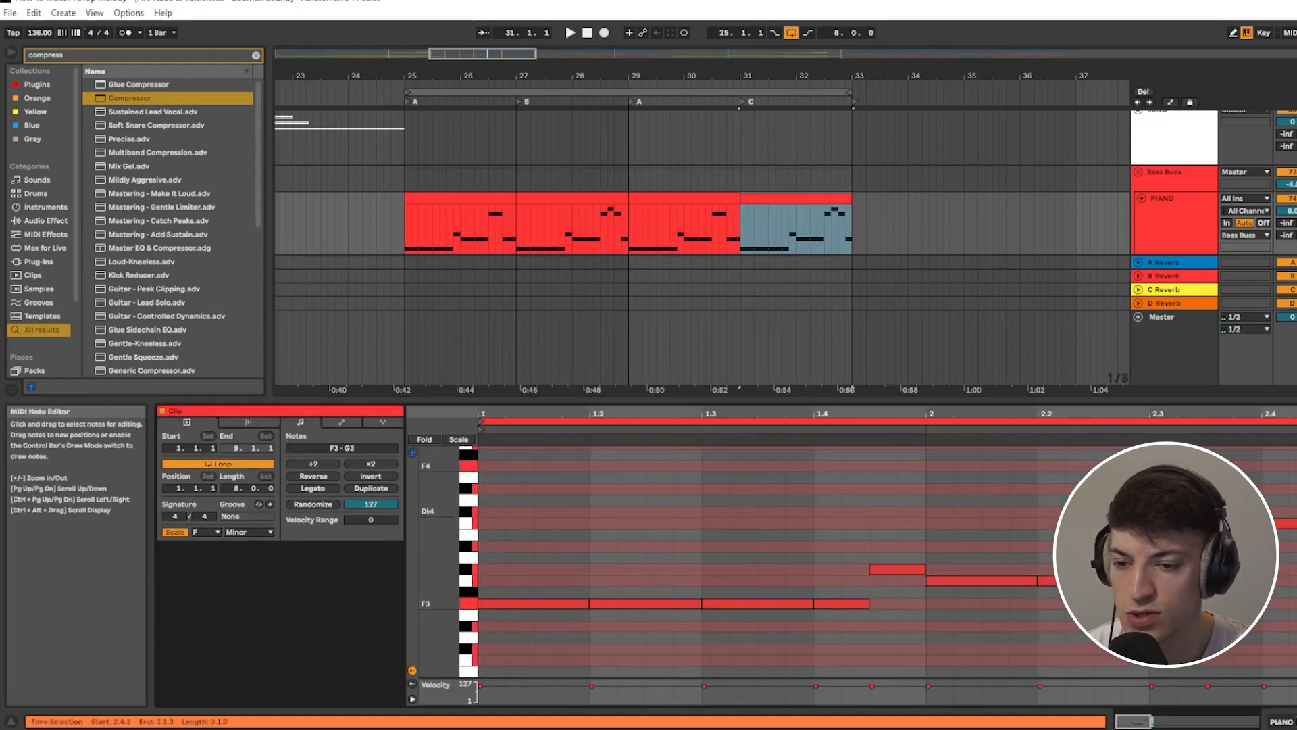
drag(798, 237, 851, 202)
click(818, 163)
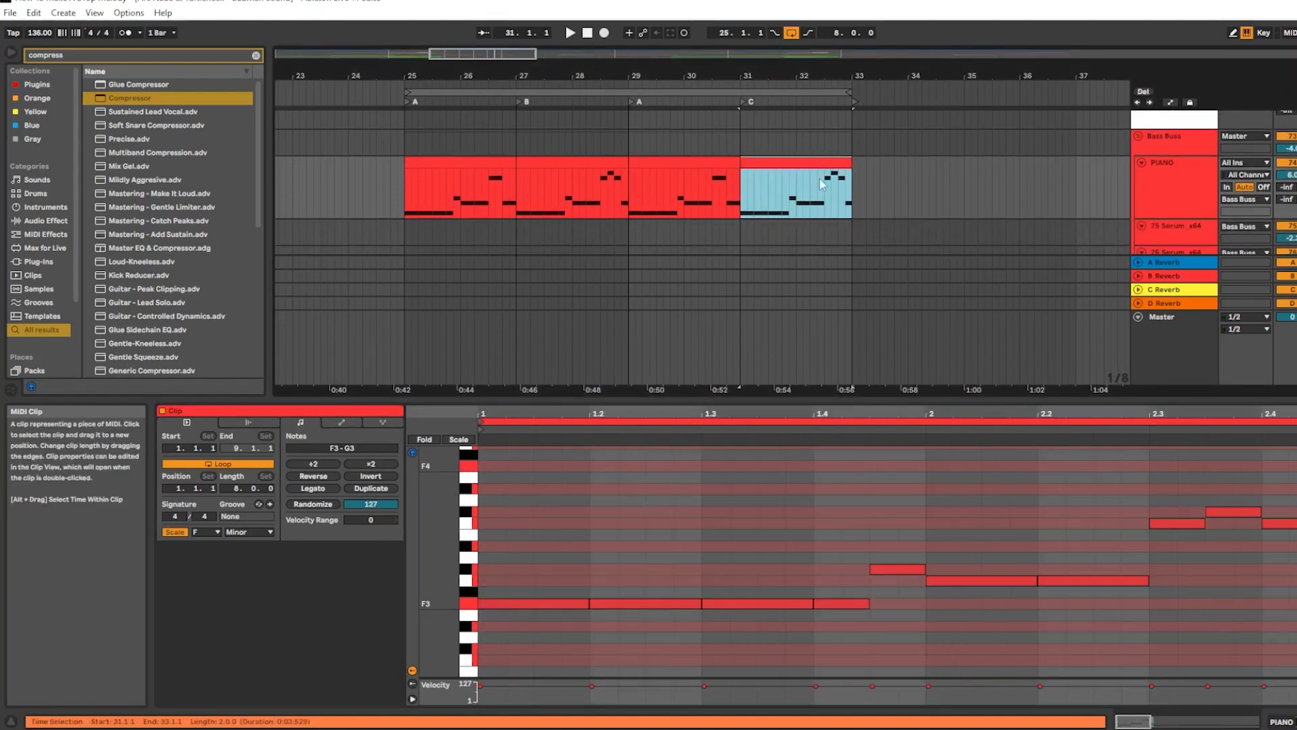
click(1078, 581)
double_click(1134, 626)
drag(1133, 625, 1209, 627)
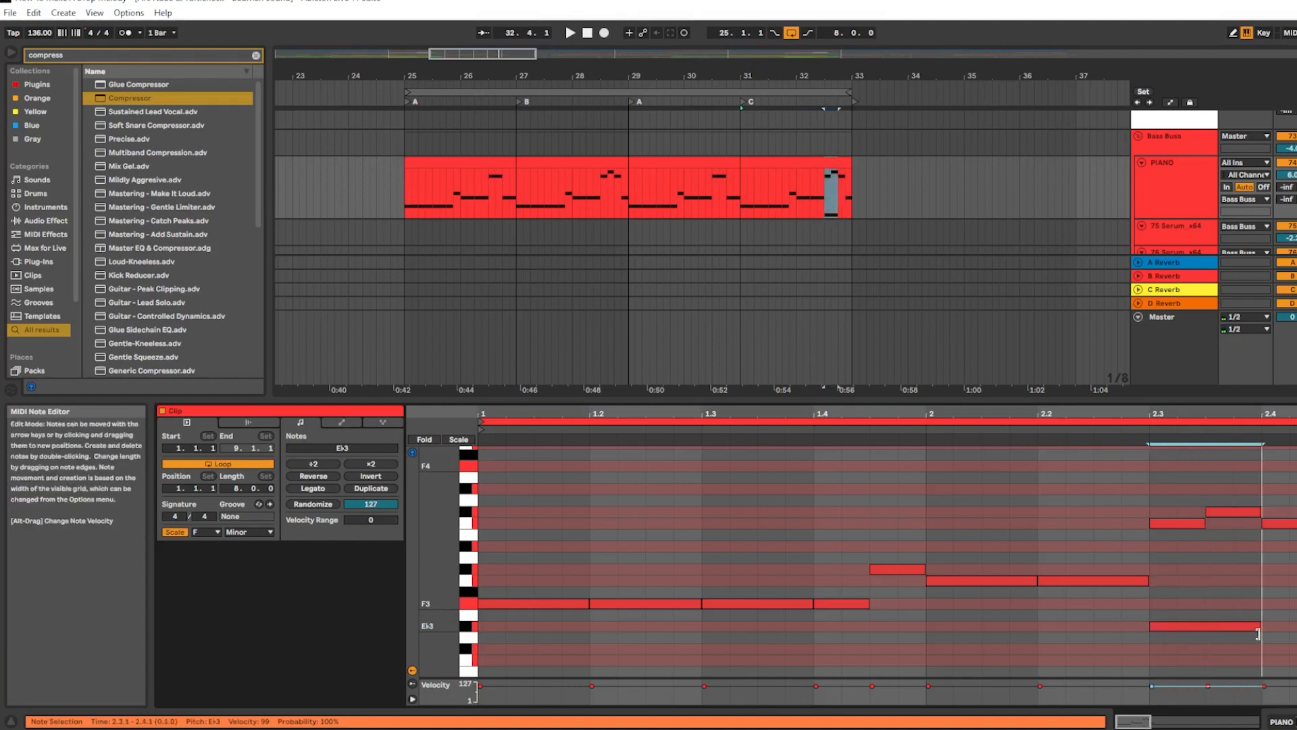
drag(1181, 528, 1230, 543)
key(Delete)
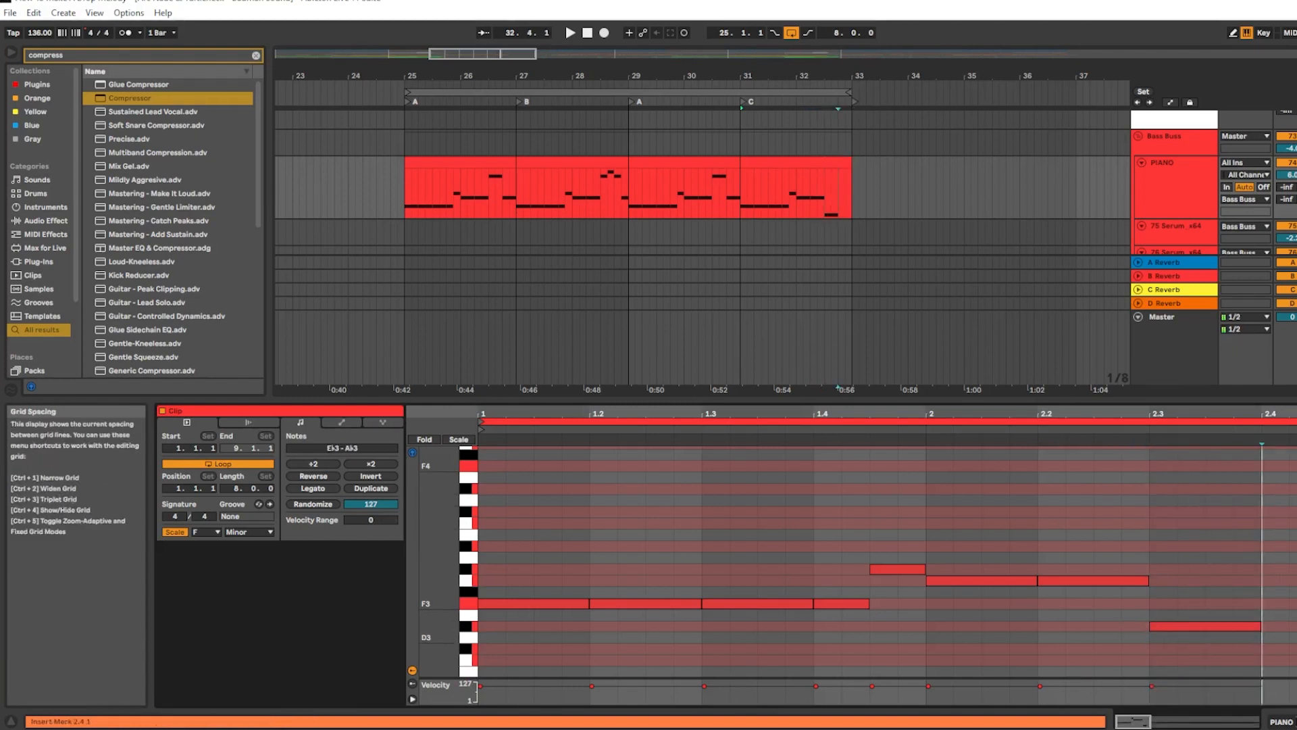
Step: Add a G3 note at 2.4.1 in the C clip and a G♭3 note from 2.4.3 to the clip's end
click(1228, 629)
double_click(1276, 581)
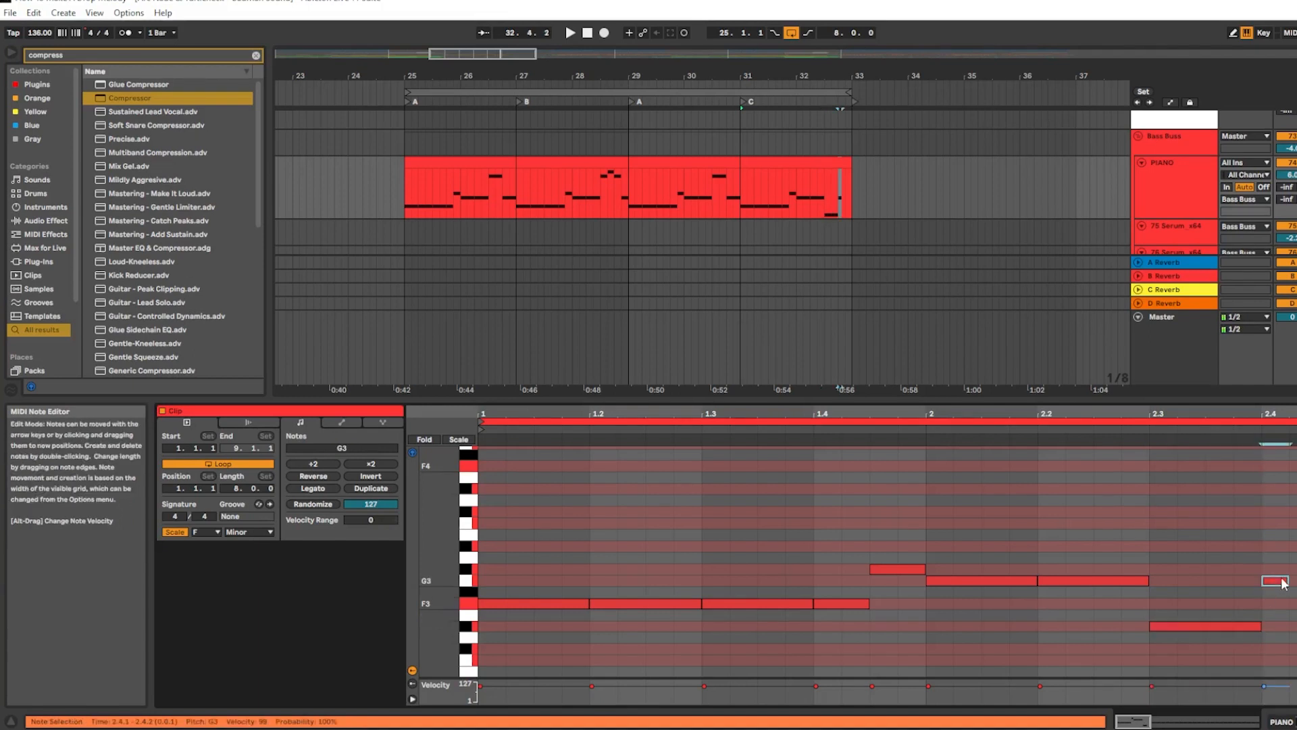
double_click(1294, 592)
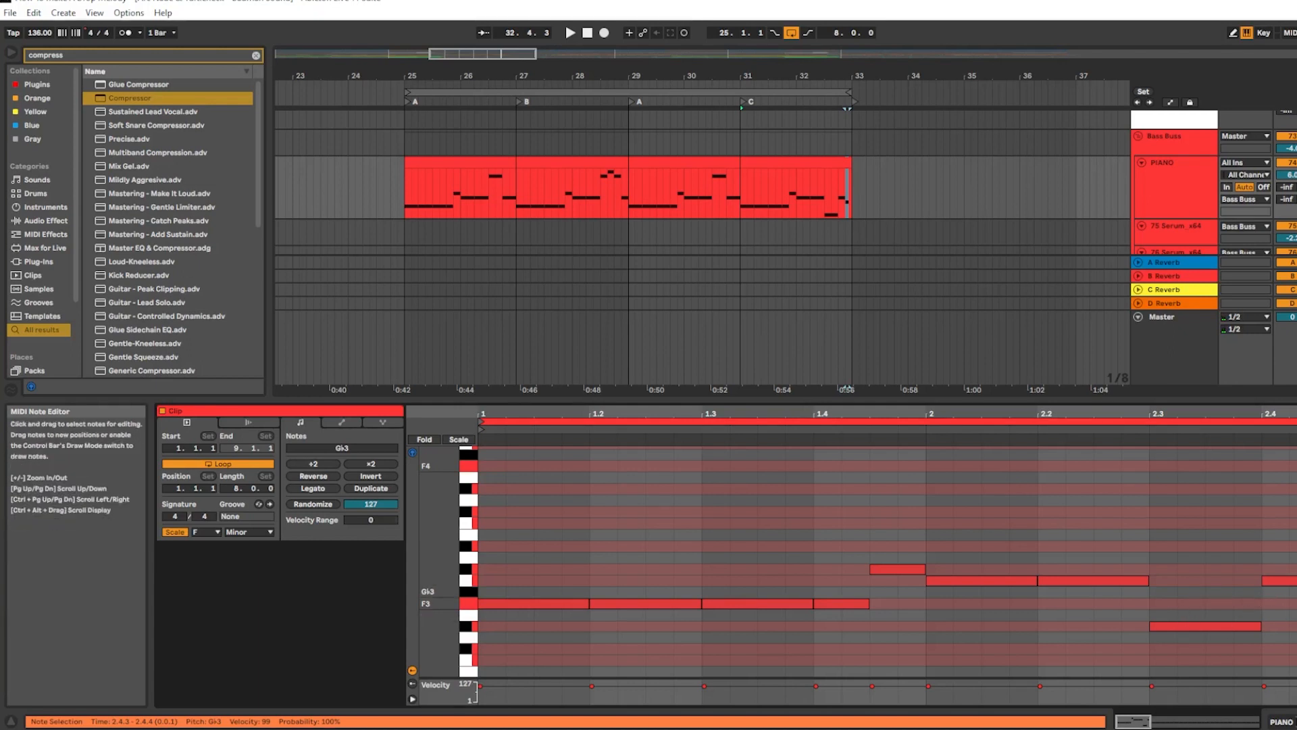
click(1296, 592)
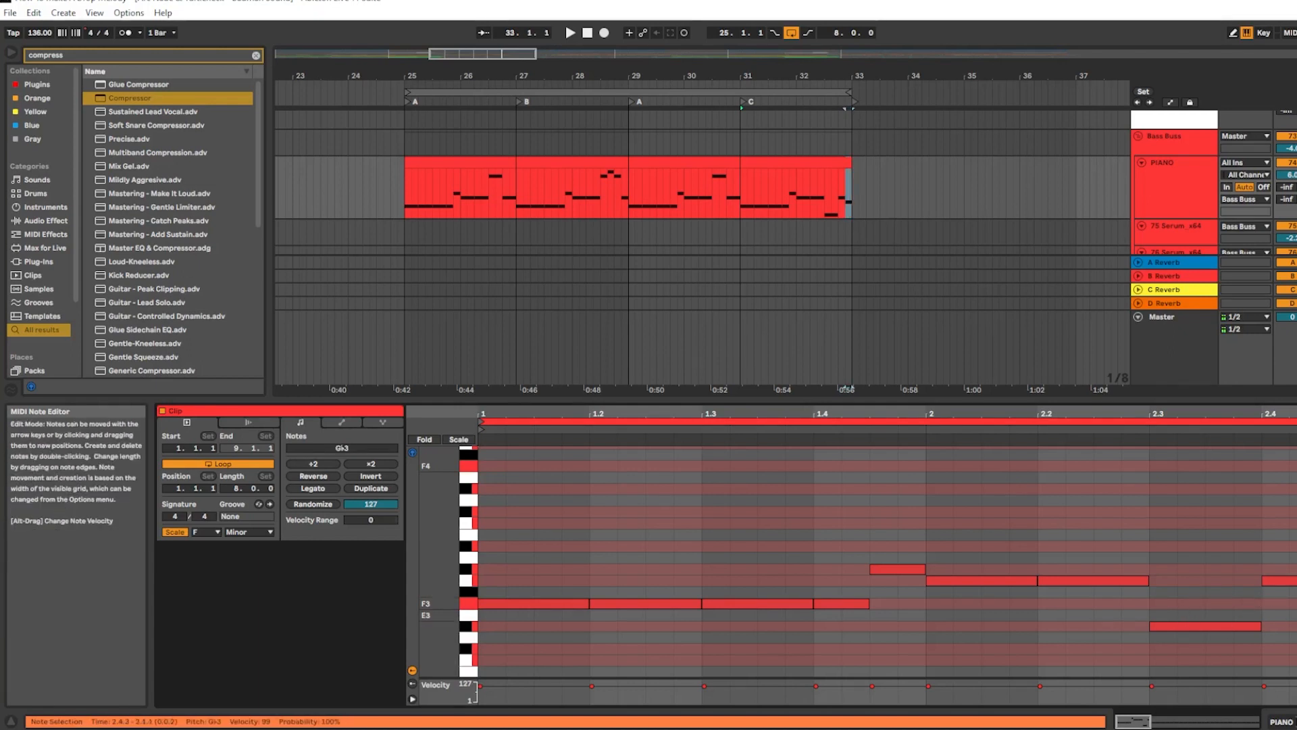
Step: Try the Dorian scale on the C clip and return it to Minor
click(249, 532)
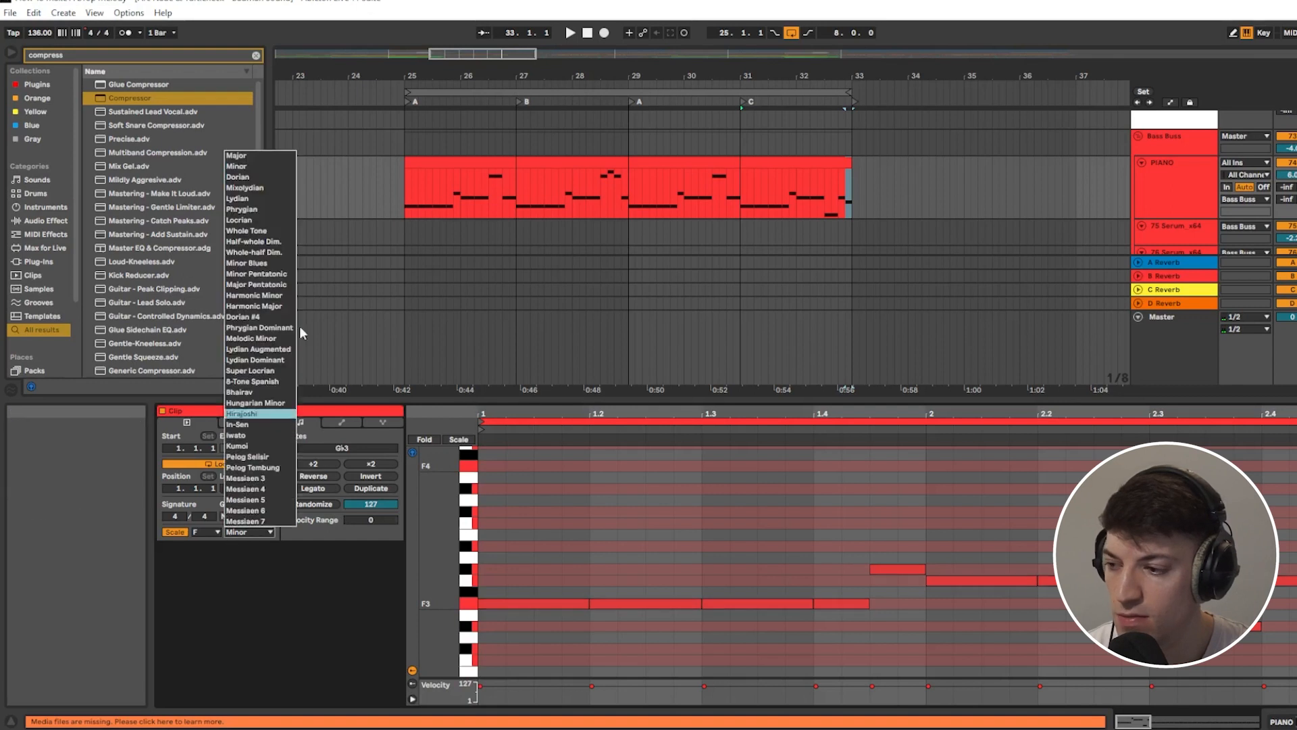
click(264, 177)
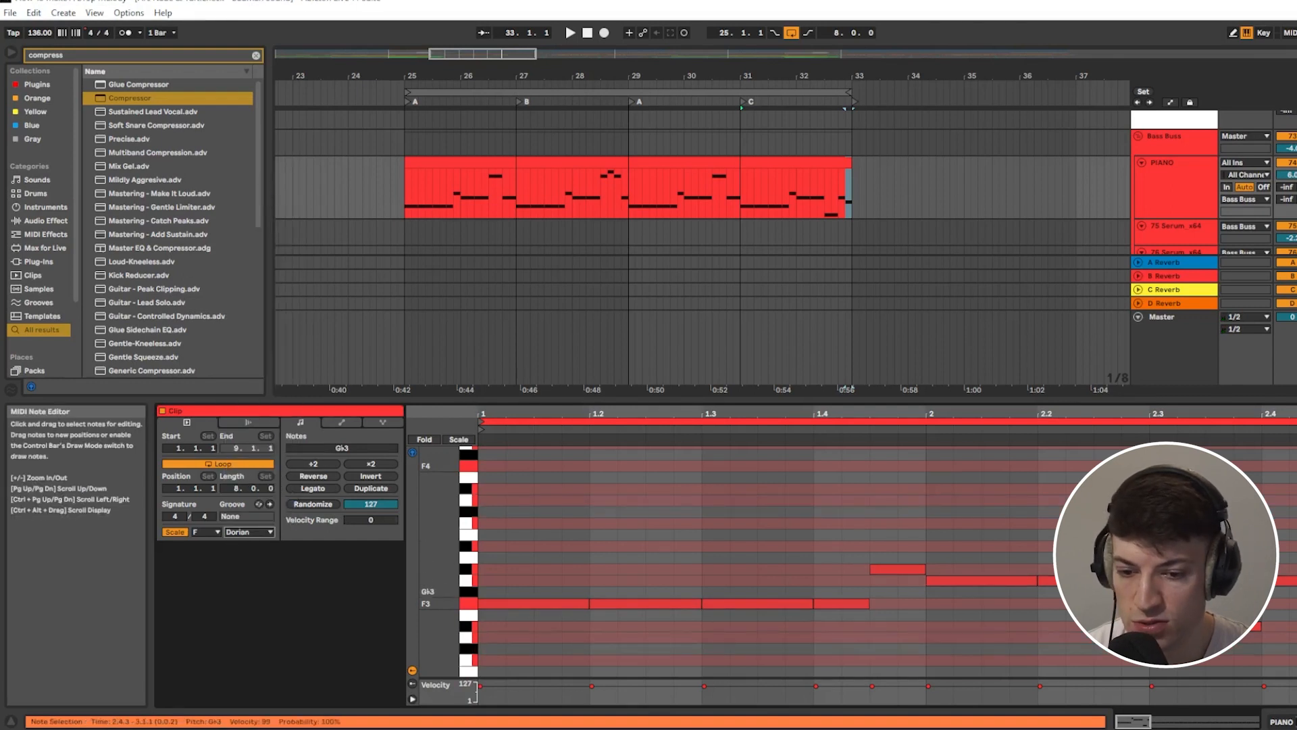
click(244, 530)
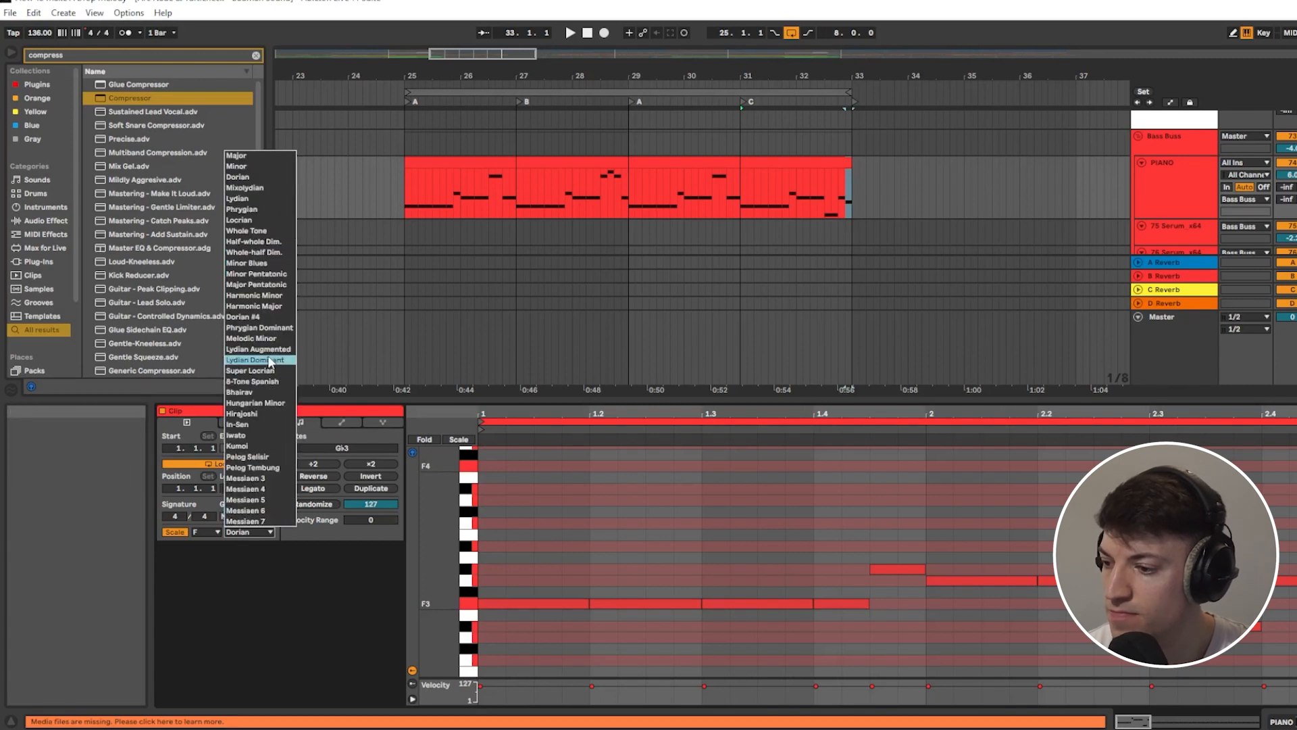
click(238, 165)
Step: Play the C section from bar 31 to hear its new ending
click(742, 204)
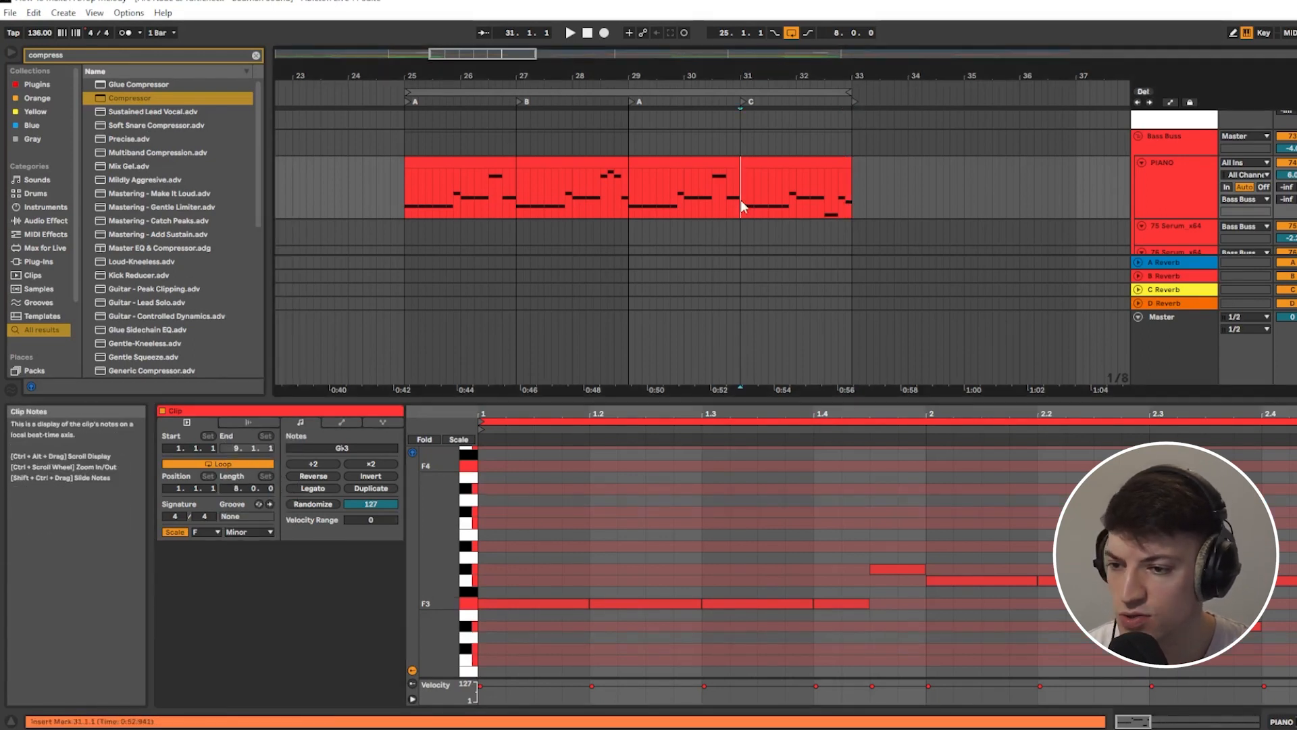
key(space)
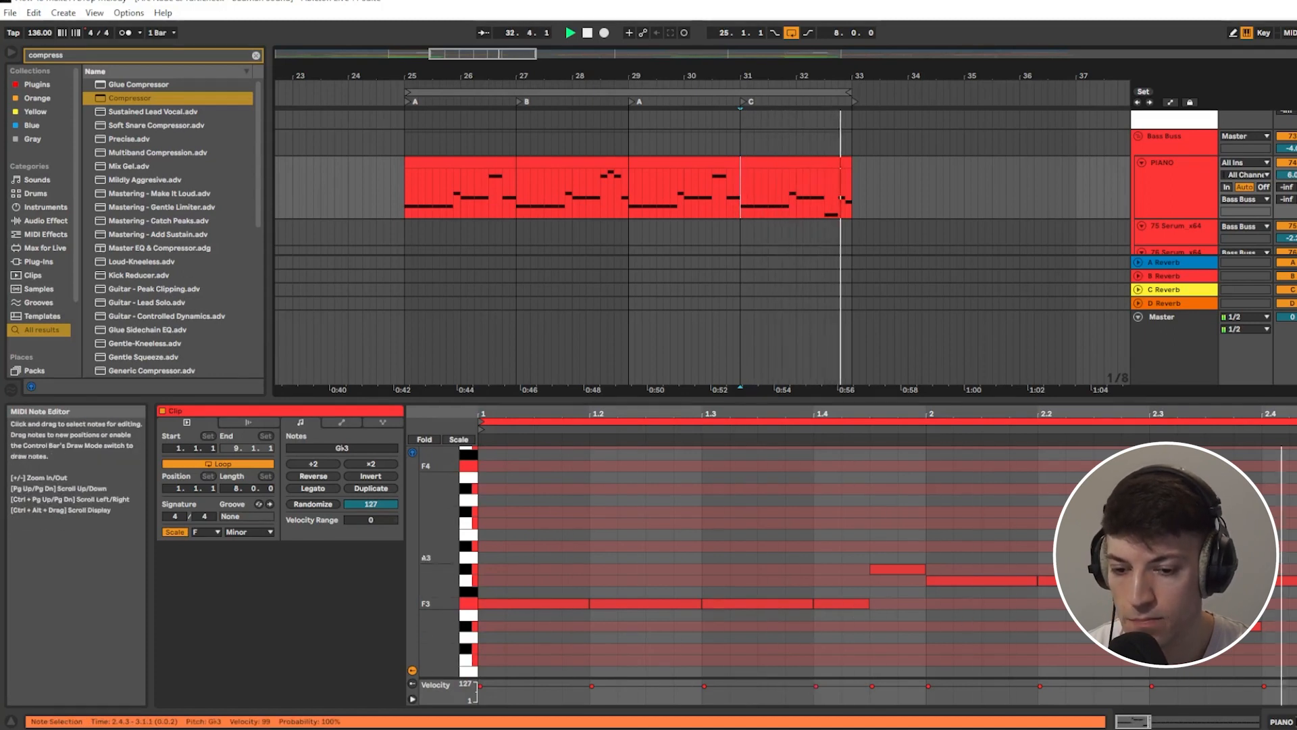
key(space)
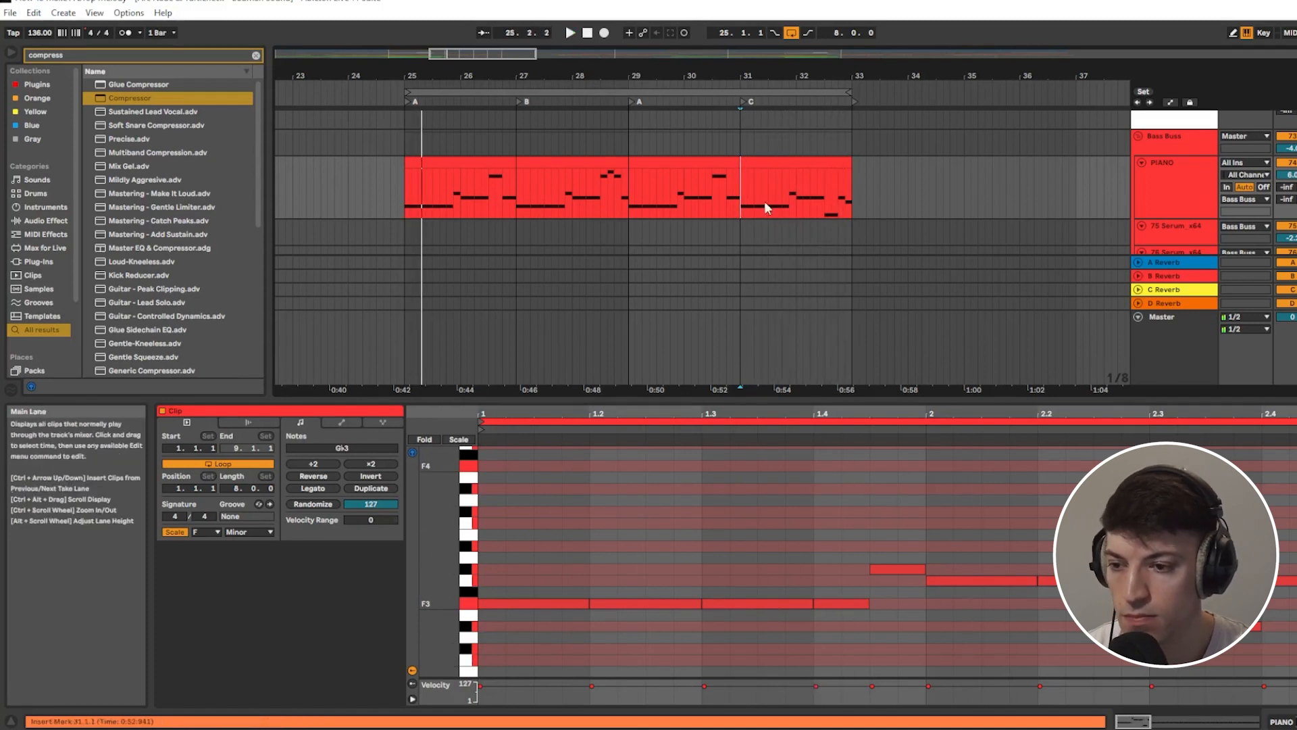
Step: Move the arrangement loop start to bar 29 and play the last two sections
click(408, 176)
click(397, 185)
click(407, 182)
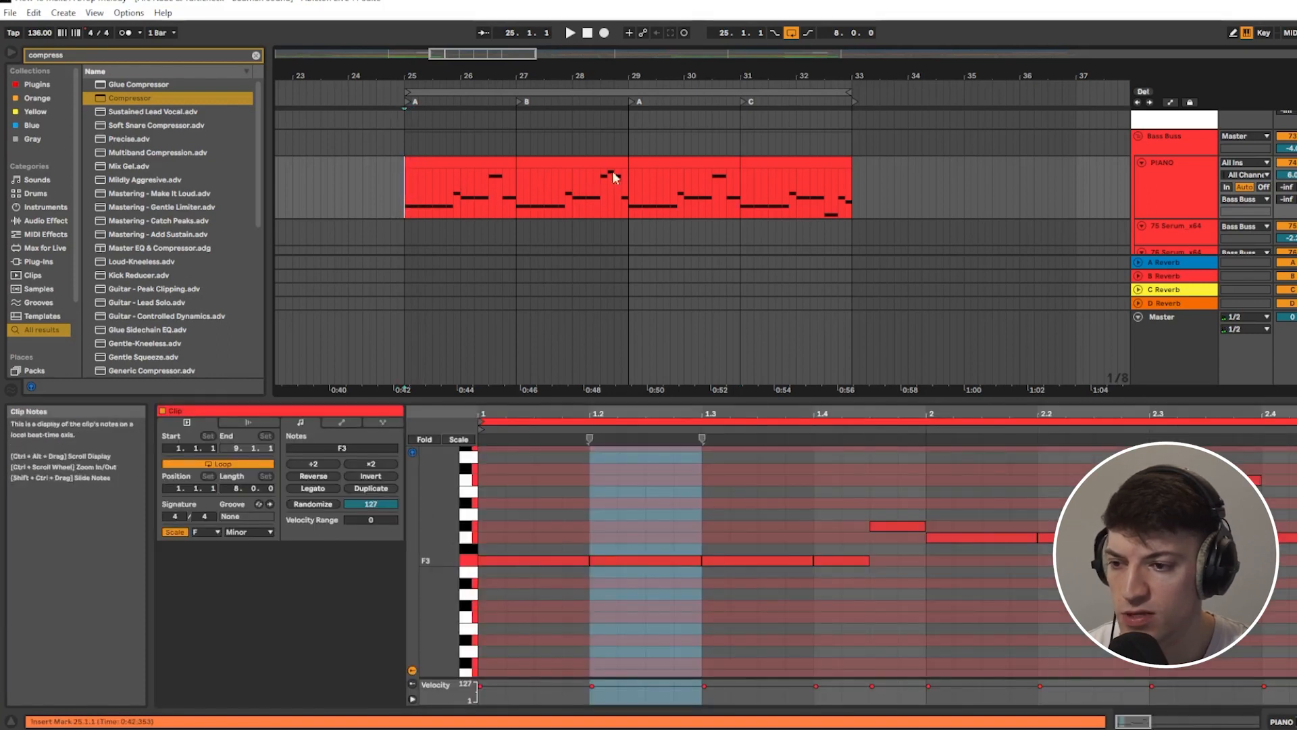
drag(405, 93, 628, 93)
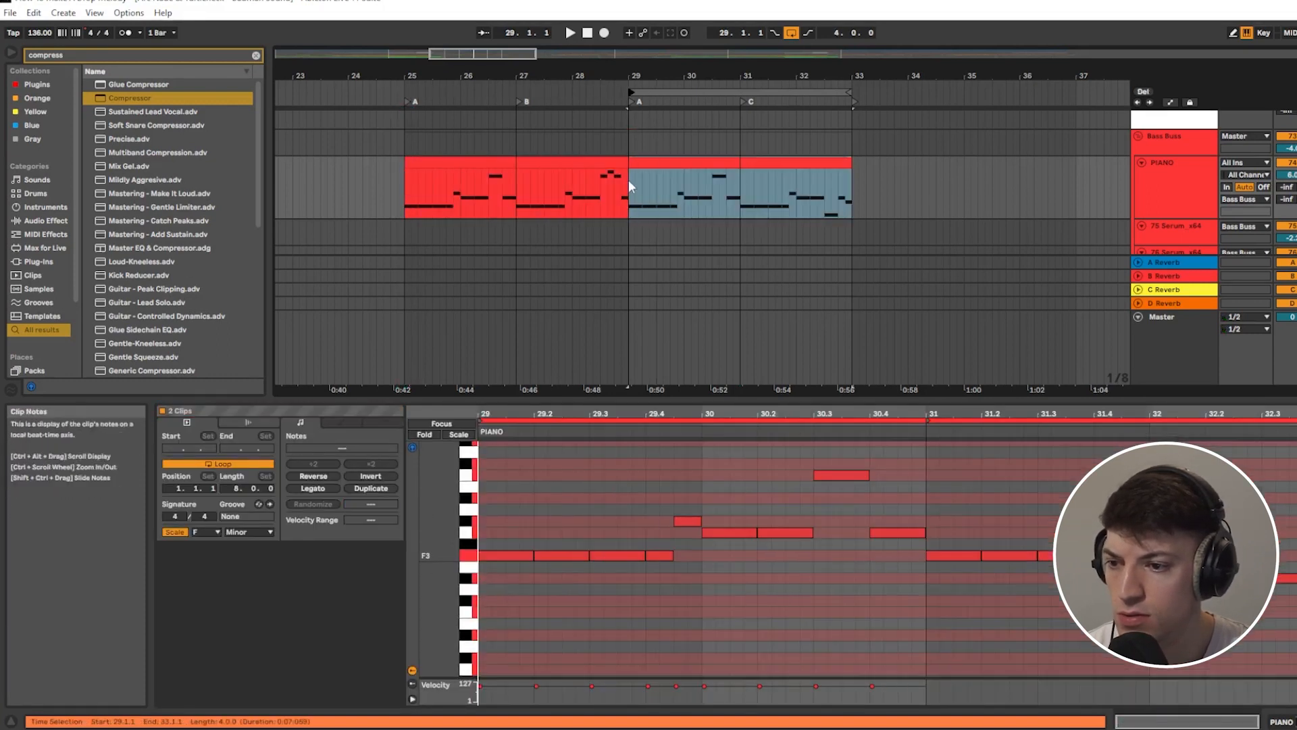
key(space)
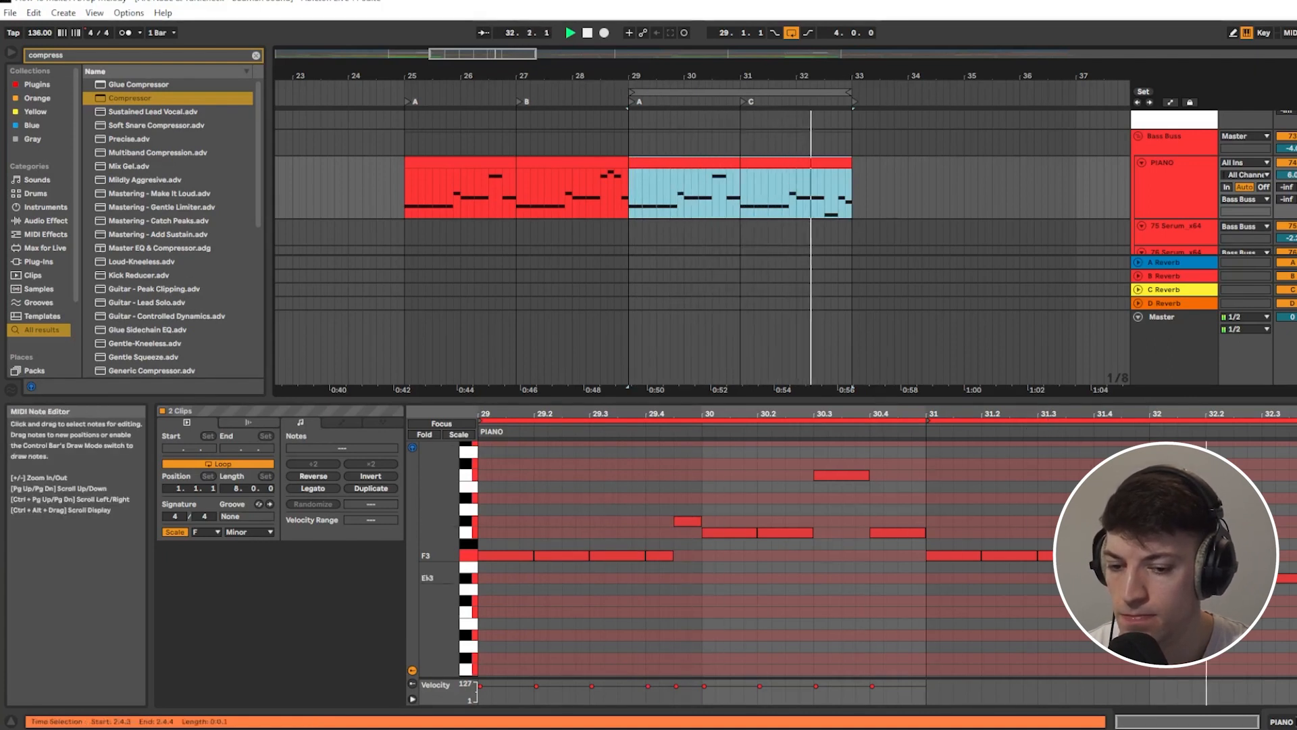
key(space)
Step: Lower the C clip's G3 note at 2.2.1 to E♭3 and play the section from bar 31
click(1235, 543)
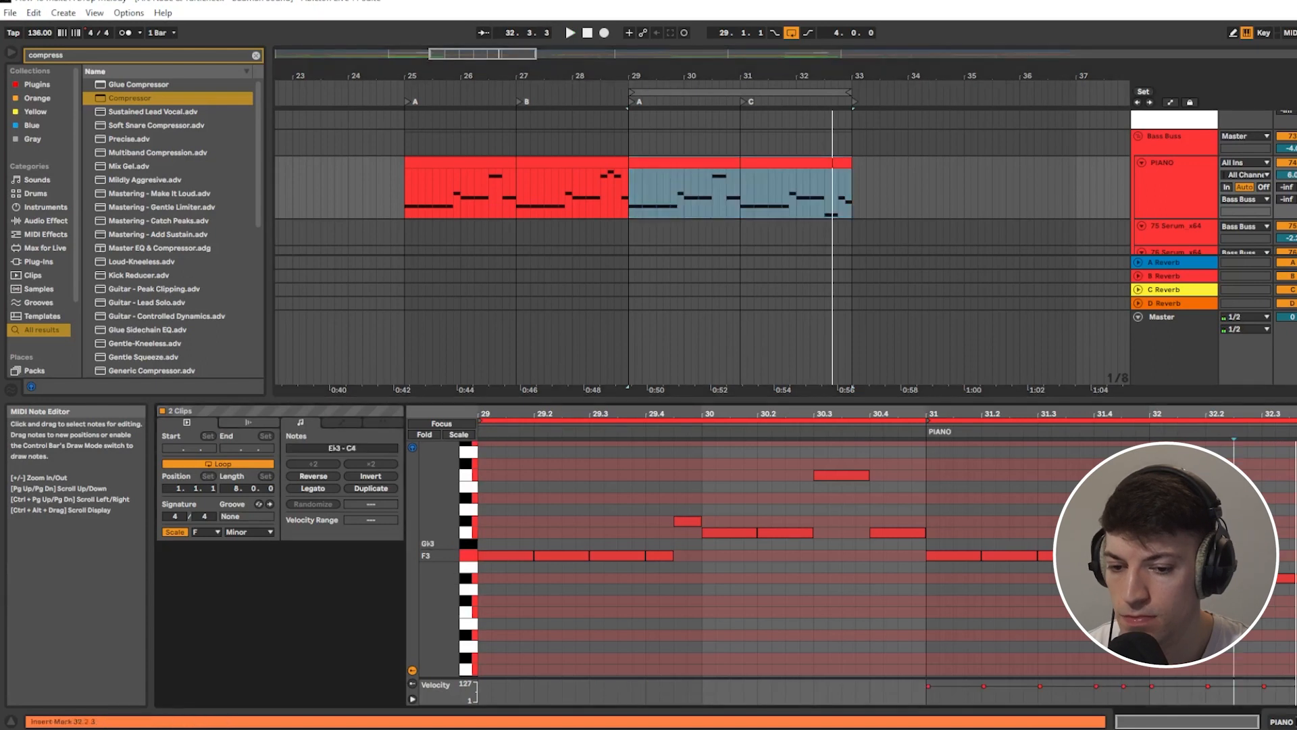
click(1235, 532)
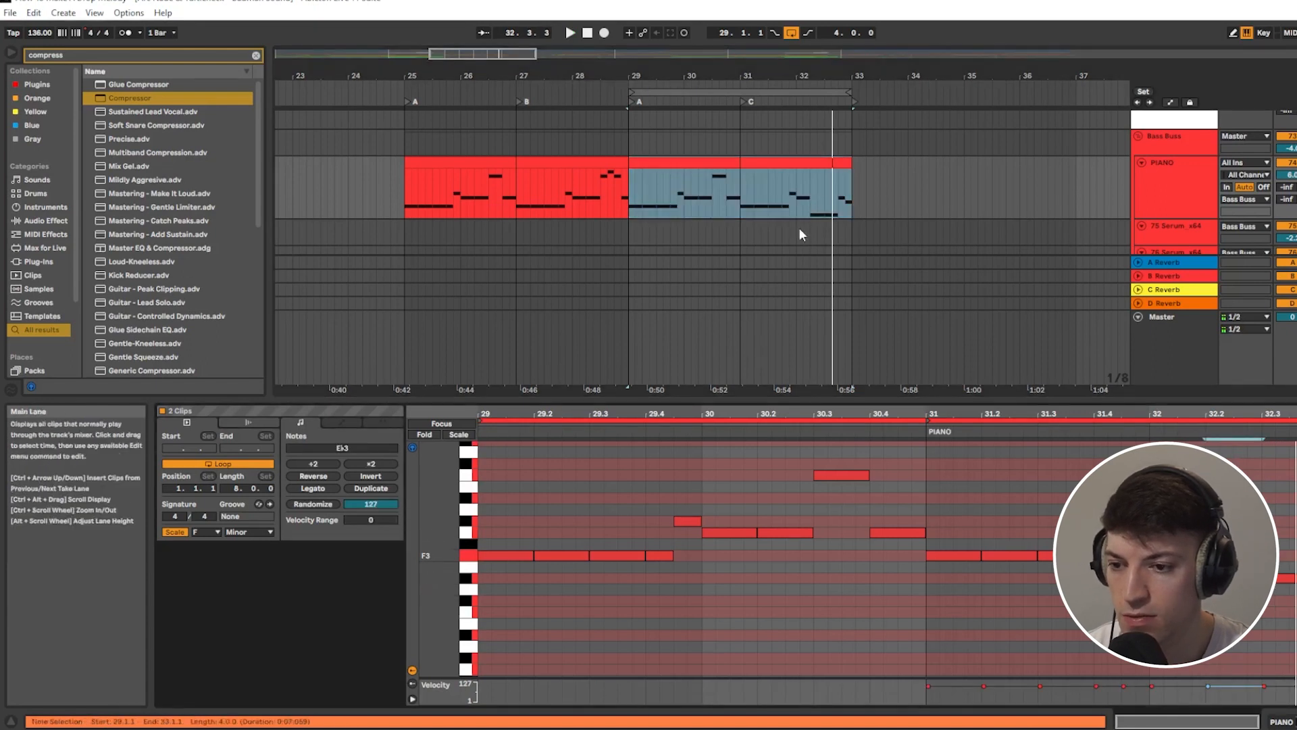
click(740, 188)
key(space)
click(805, 161)
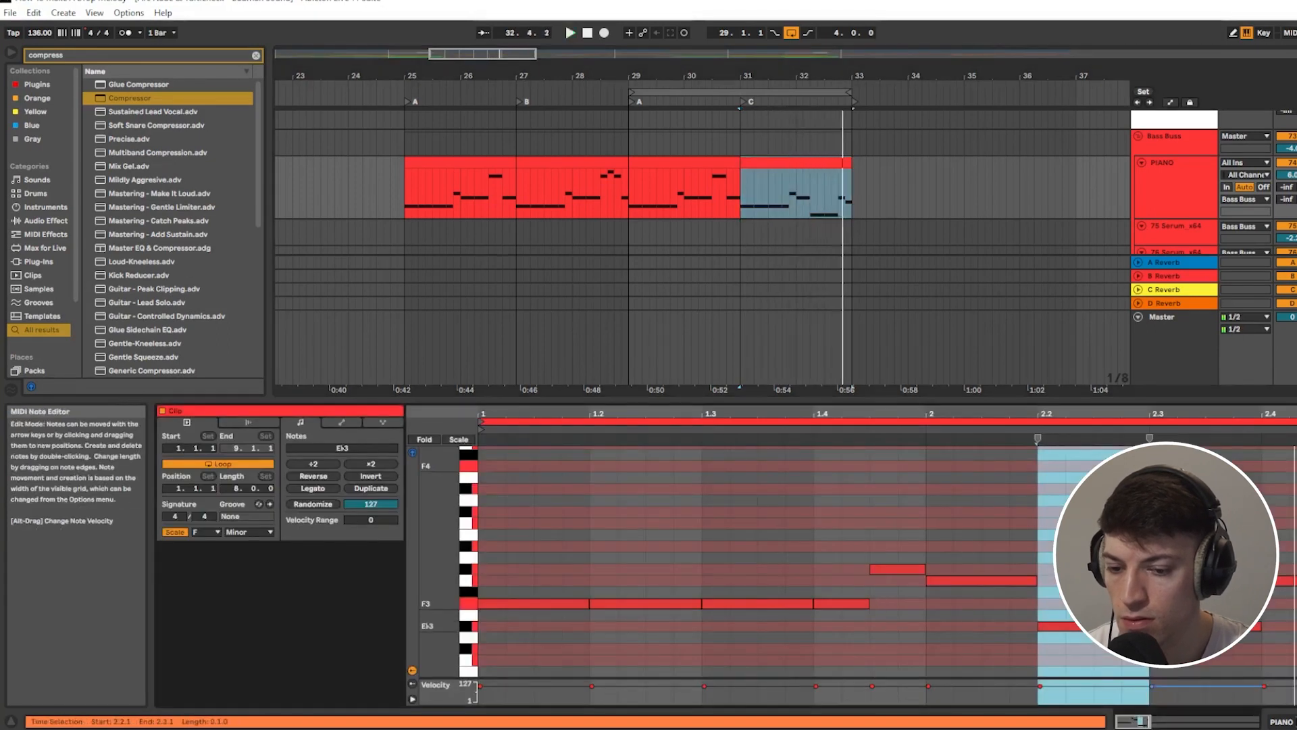
key(space)
Step: Change the C clip's ending to G3 on beat 2.3 and G♭3 across beat 2.4, and play from bar 29
click(1206, 627)
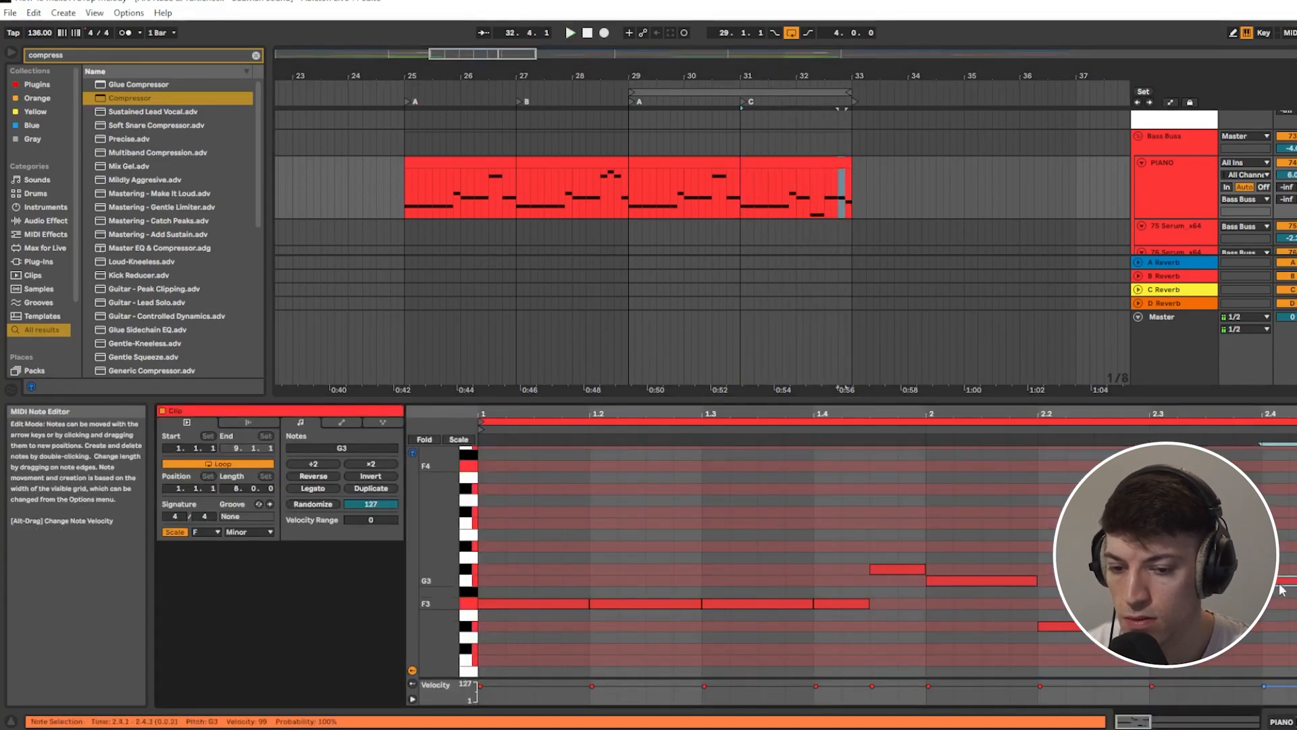
drag(1281, 588, 1296, 592)
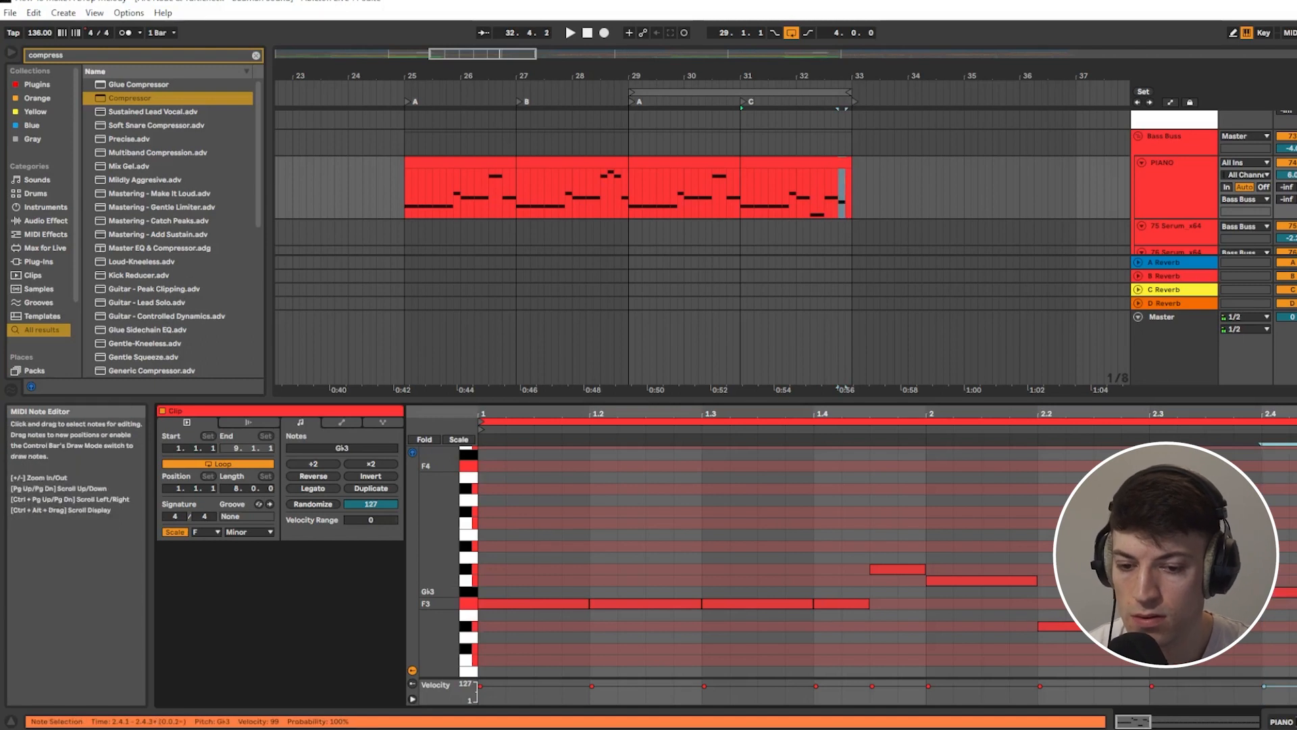
click(628, 199)
key(space)
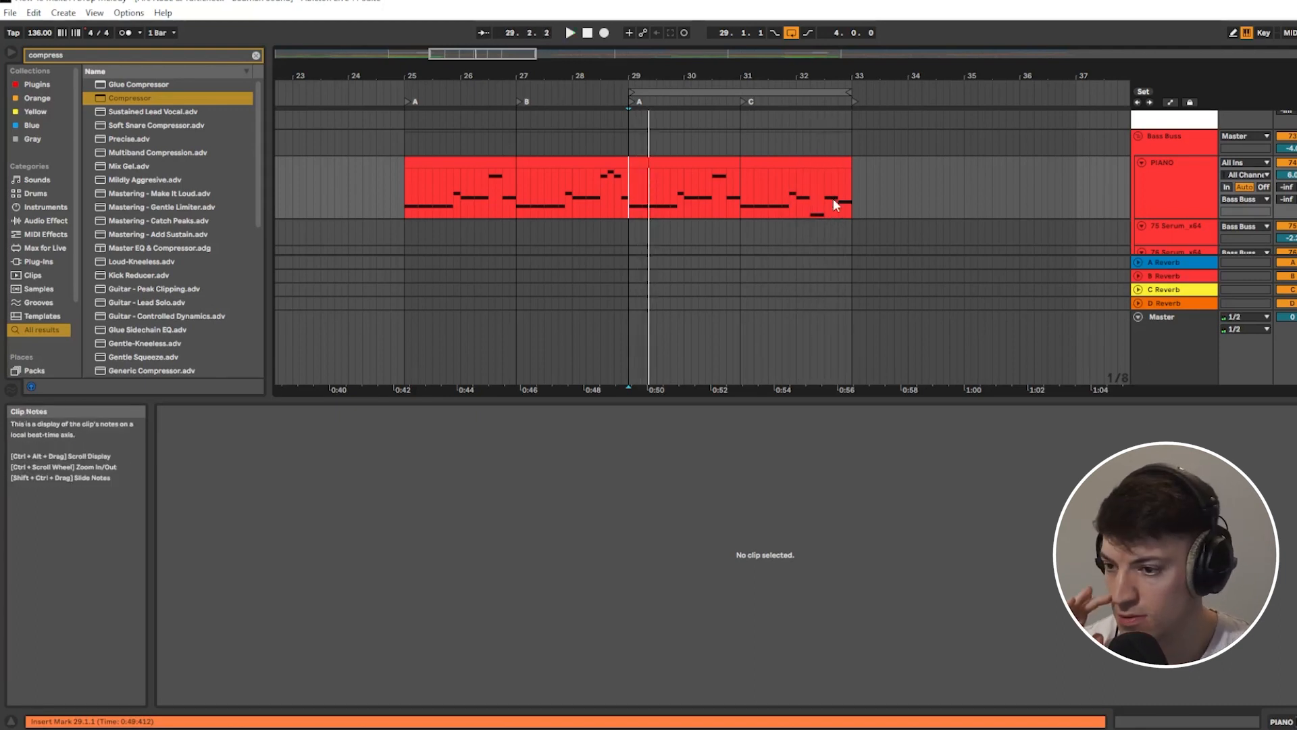
key(space)
click(397, 182)
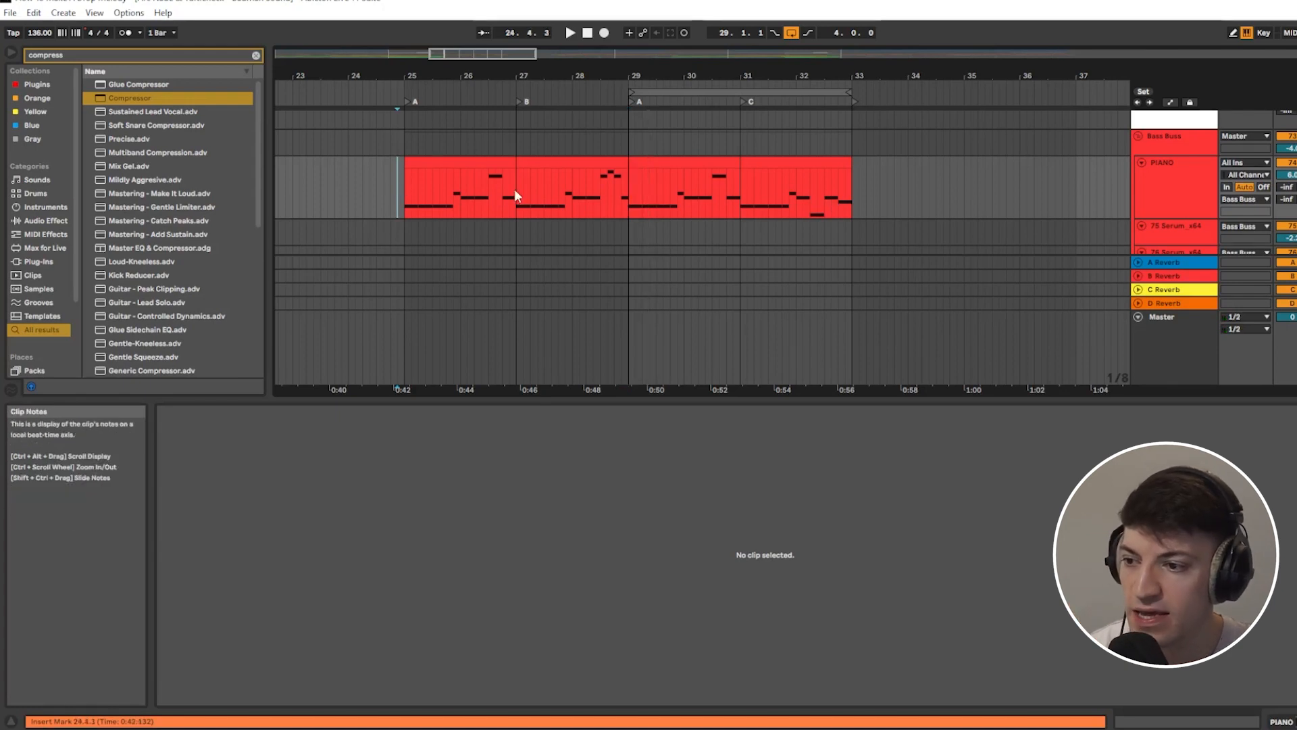
click(631, 185)
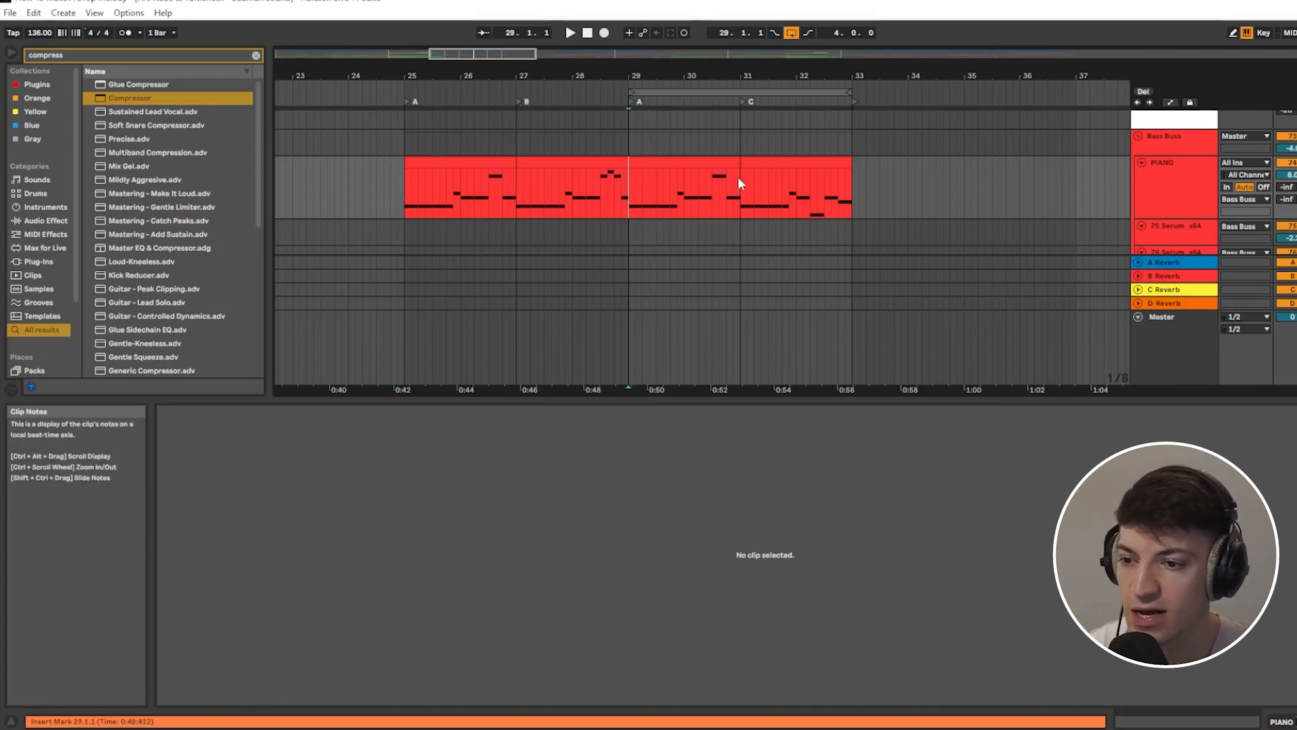
click(797, 194)
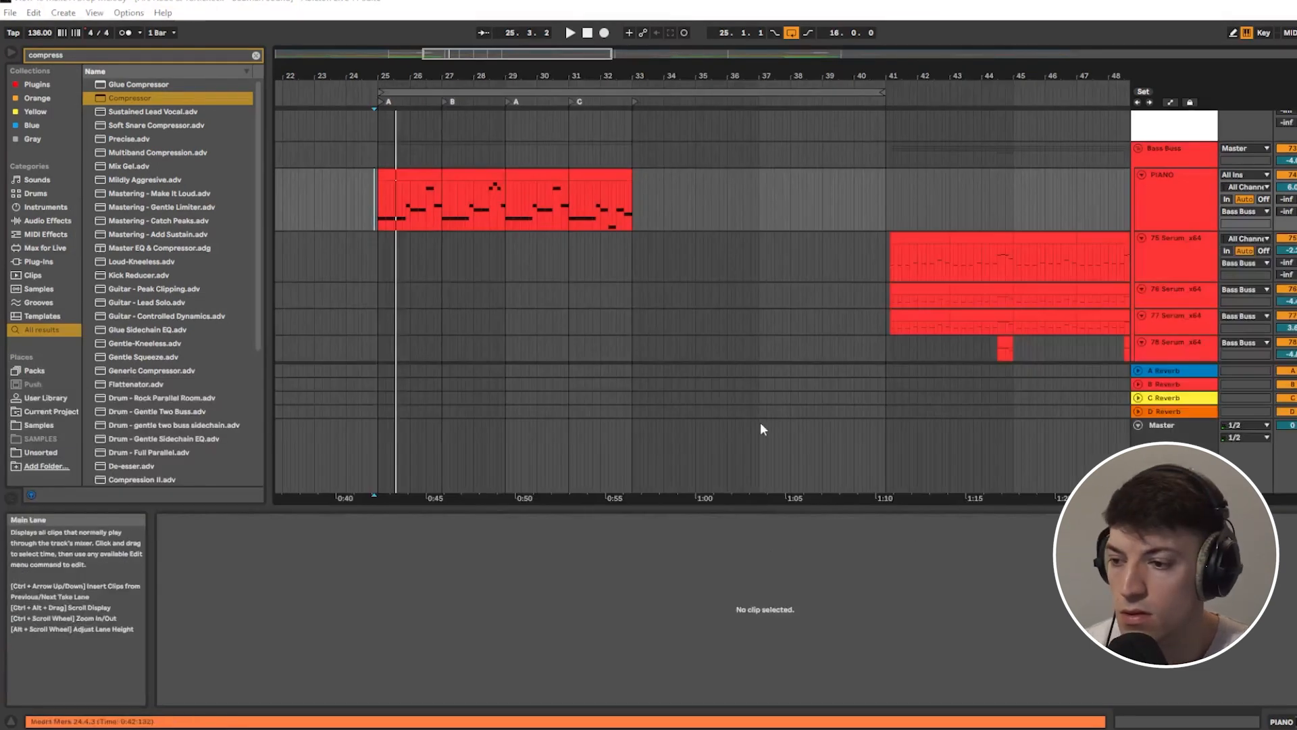
Step: Select the whole eight-bar piano part from bar 25 to 33 and move it to the 75-Serum_x64 track
click(444, 184)
drag(429, 173, 500, 203)
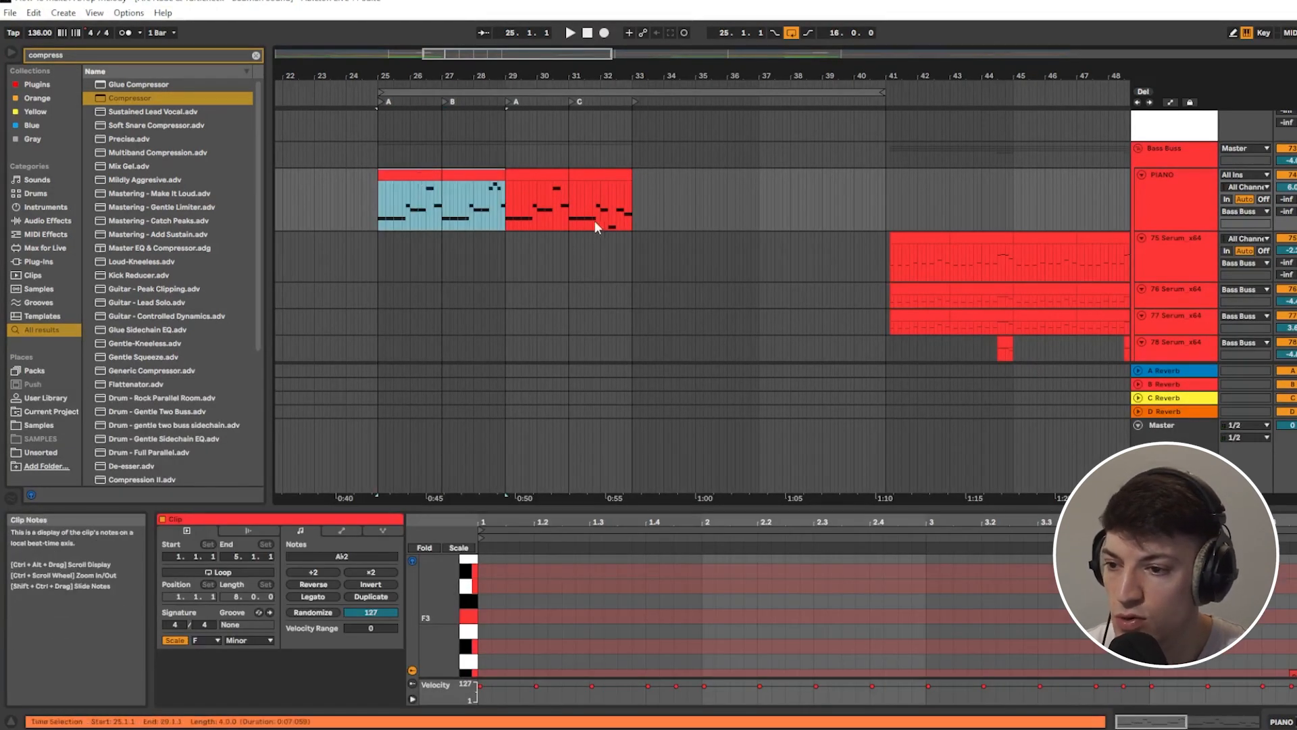
drag(630, 209, 382, 217)
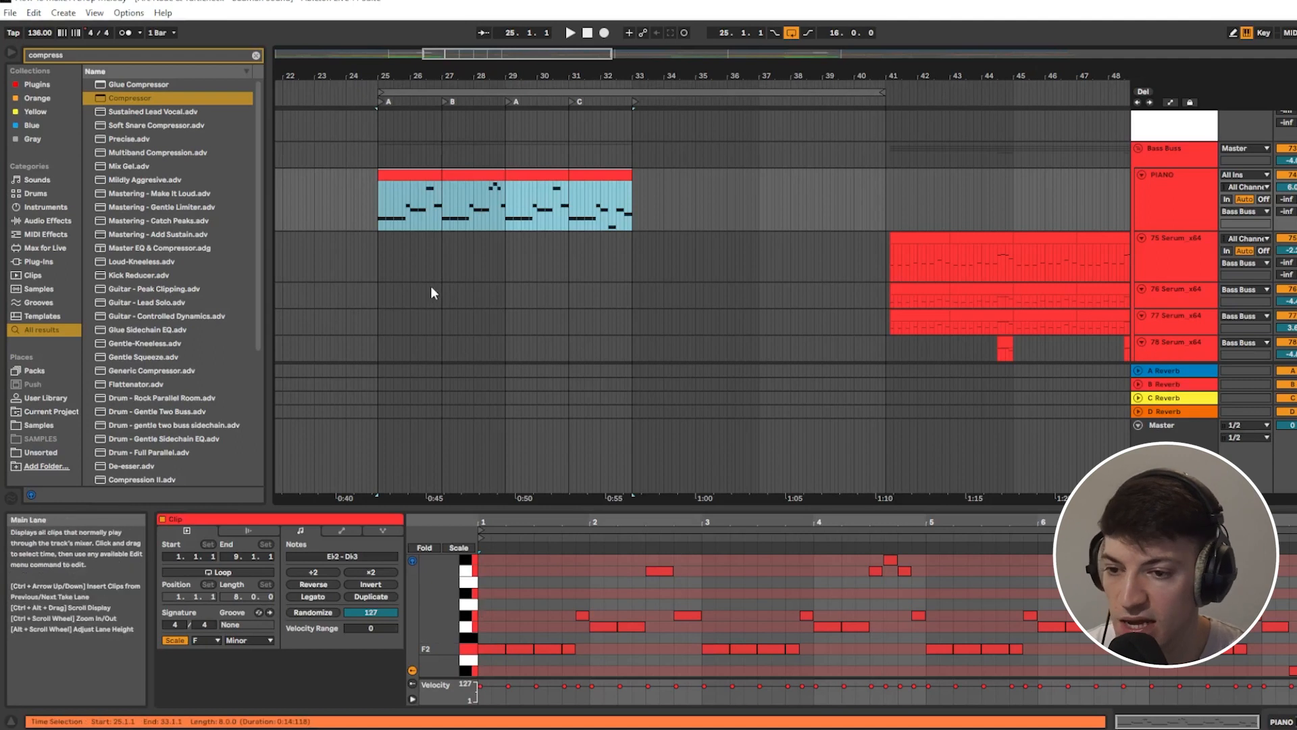
drag(418, 168, 419, 257)
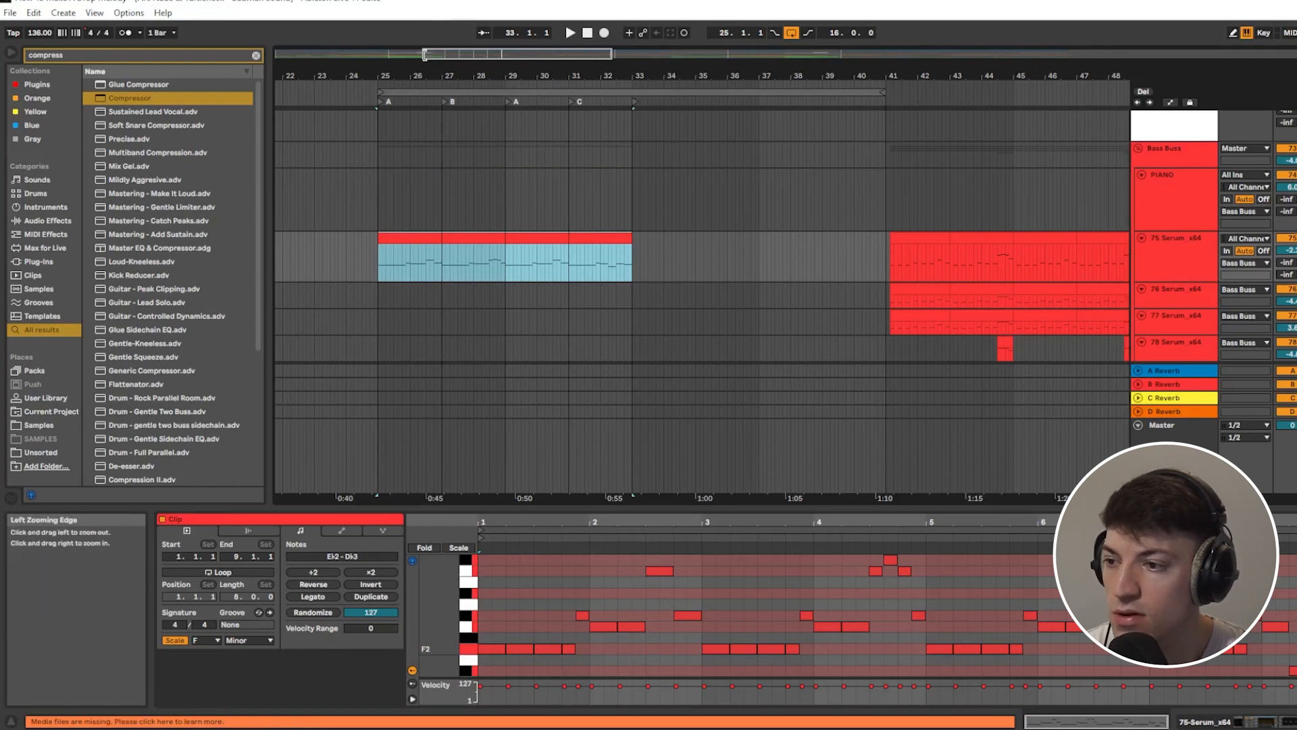
Step: Move the eight-bar clip from the 75-Serum_x64 track to the 77-Serum_x64 track and show that track's devices
drag(424, 55, 398, 54)
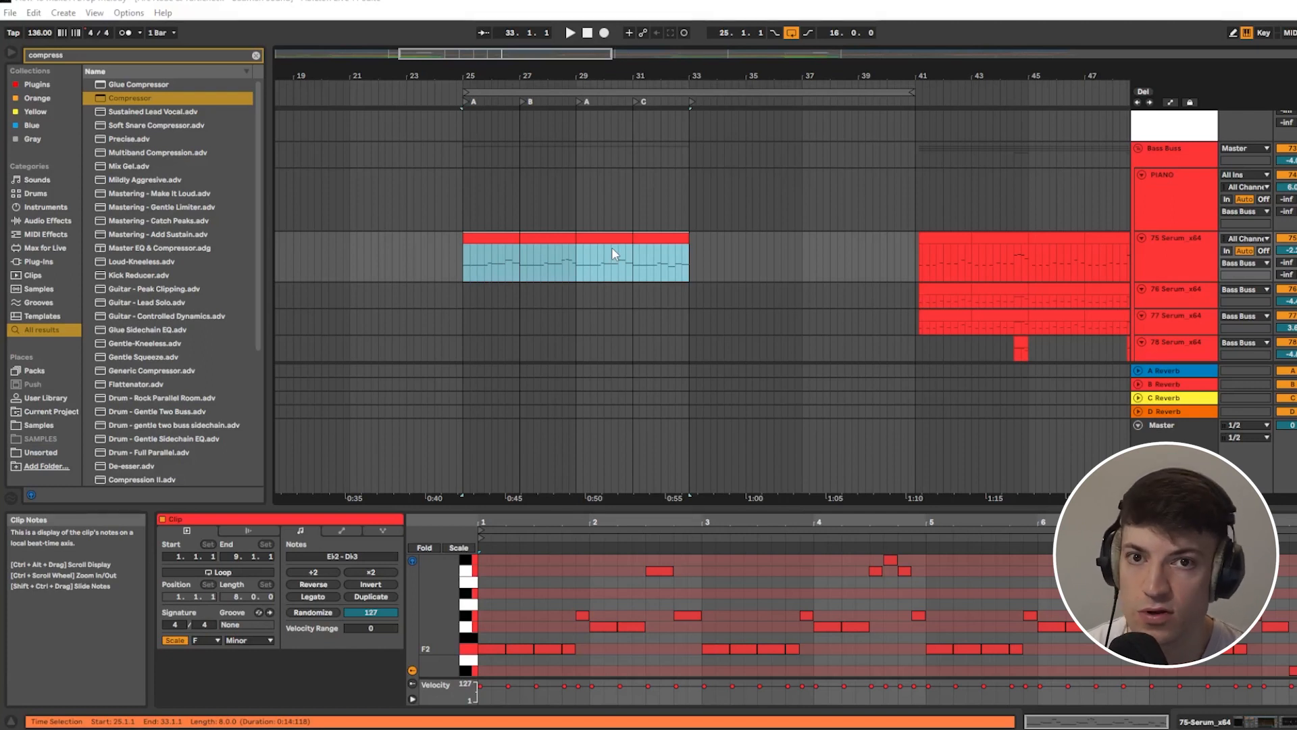
click(689, 266)
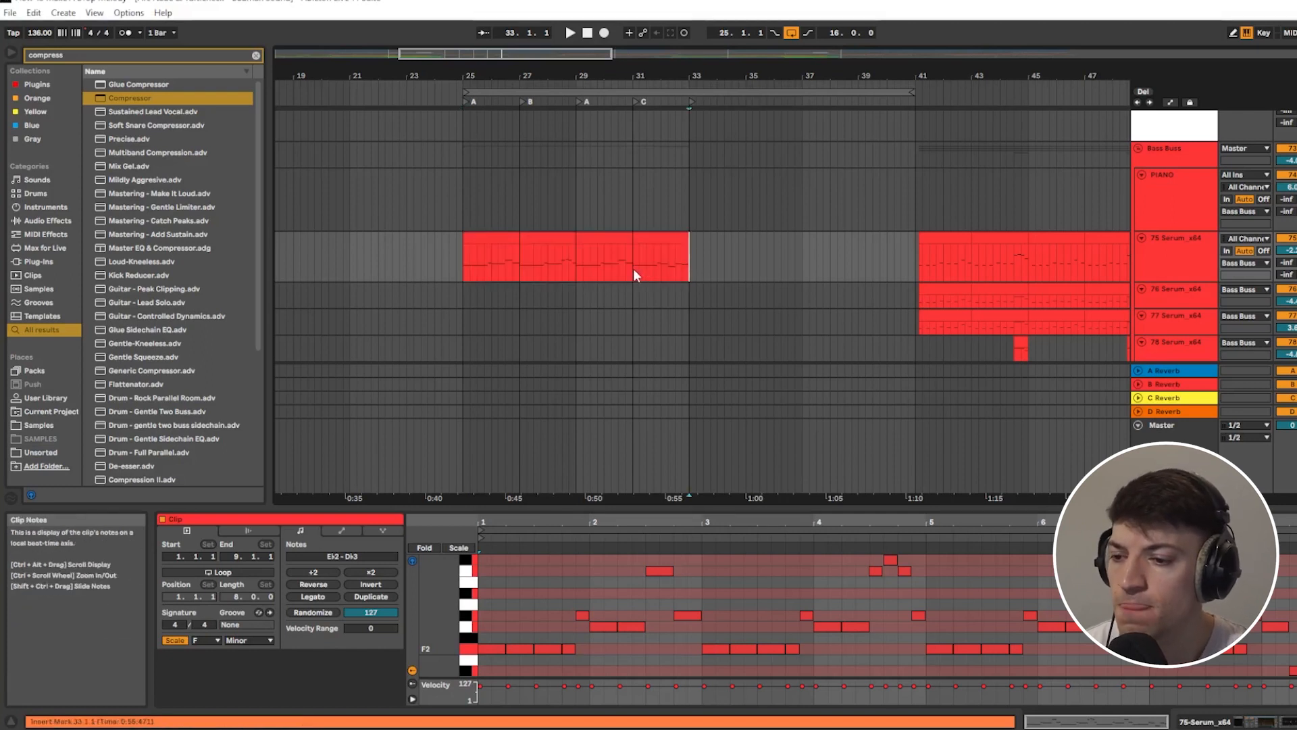
scroll(432, 232, down, 1)
scroll(454, 234, up, 3)
click(478, 227)
drag(912, 197, 914, 272)
click(1148, 281)
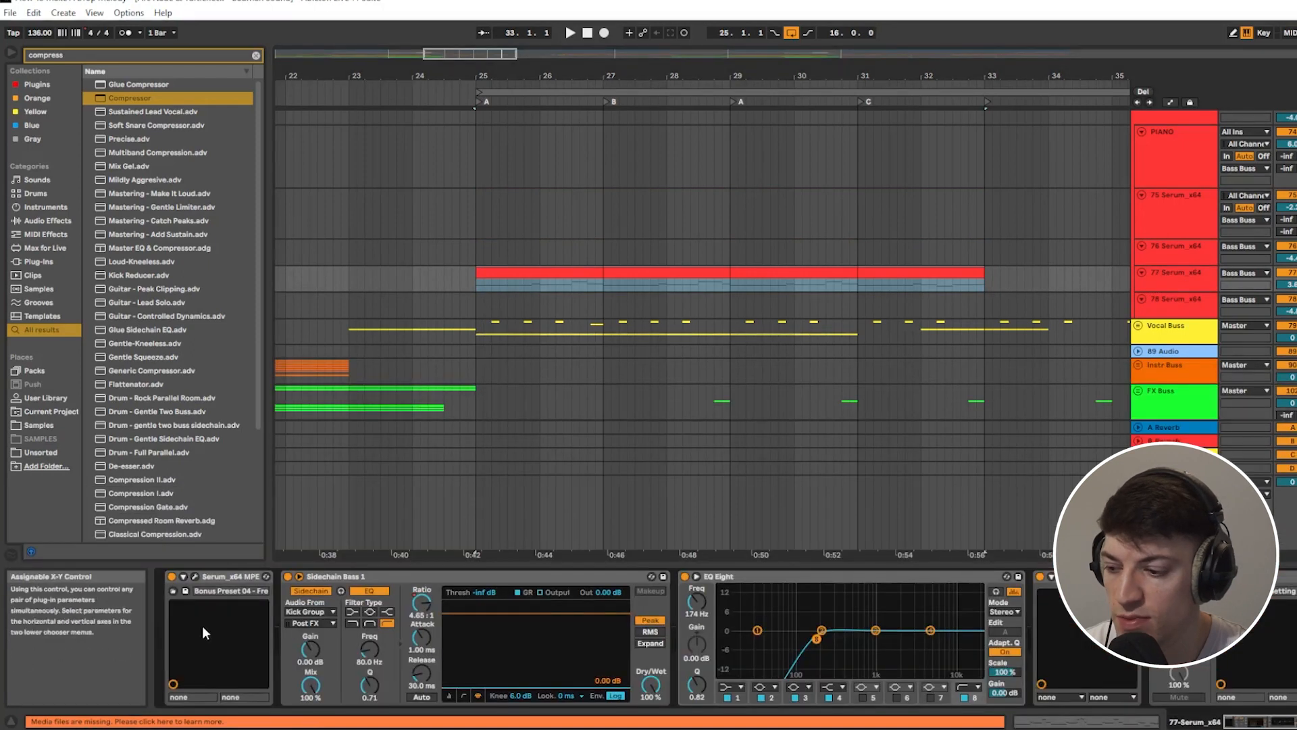
Step: Examine the Bonus Preset 04 - Freaky patch in the Serum instrument on the 77-Serum_x64 track, and close its window
click(195, 577)
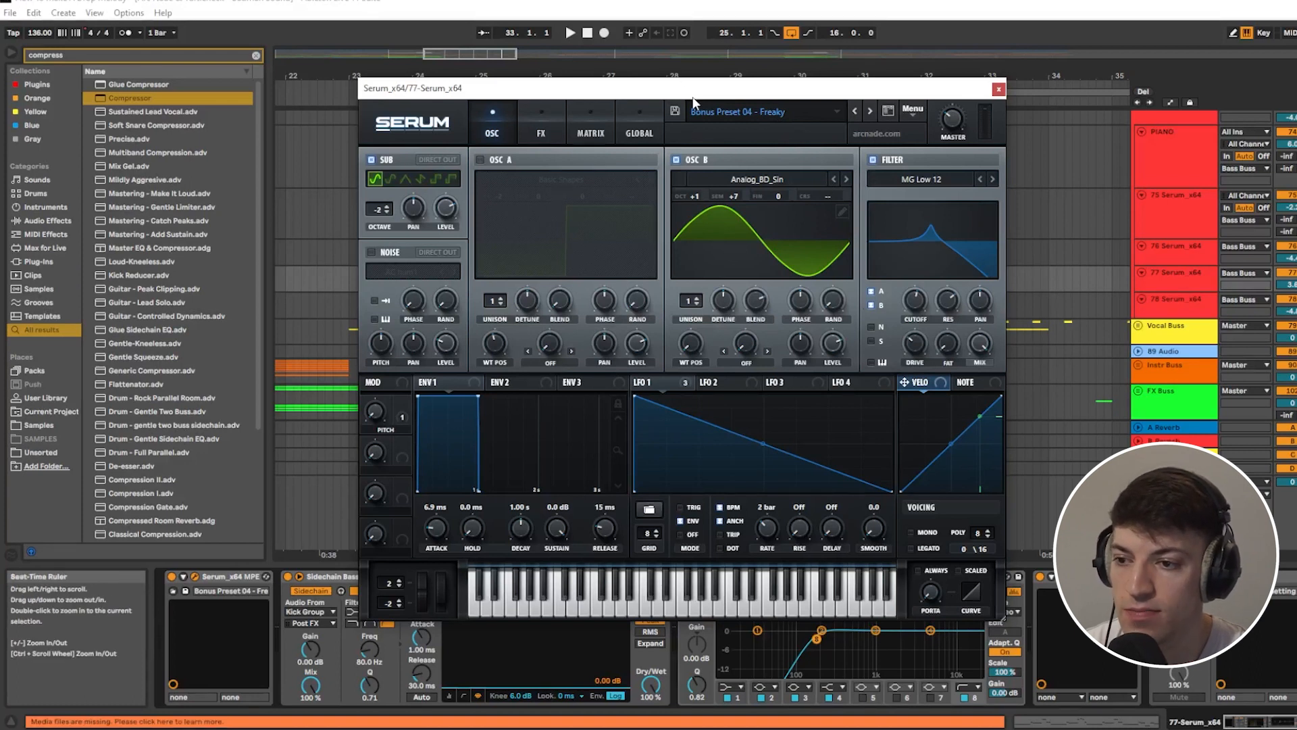
drag(705, 92, 648, 107)
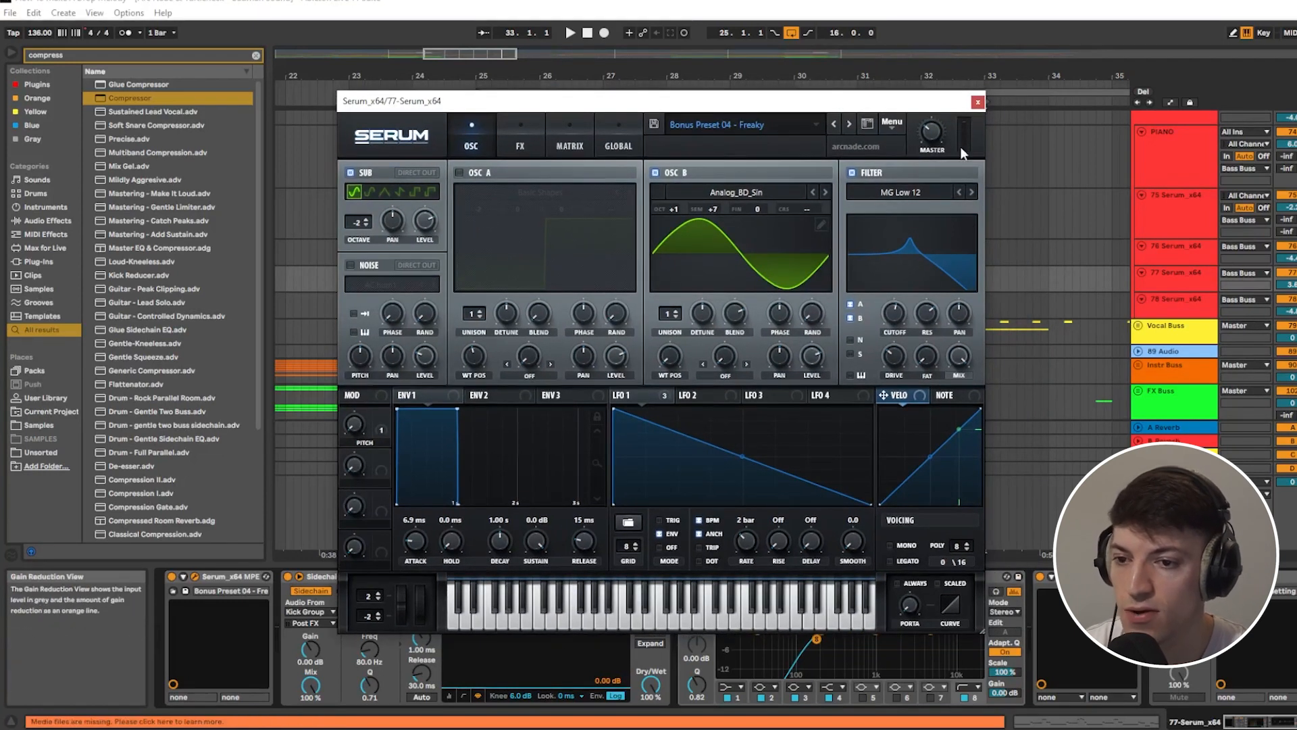
click(978, 102)
click(1196, 284)
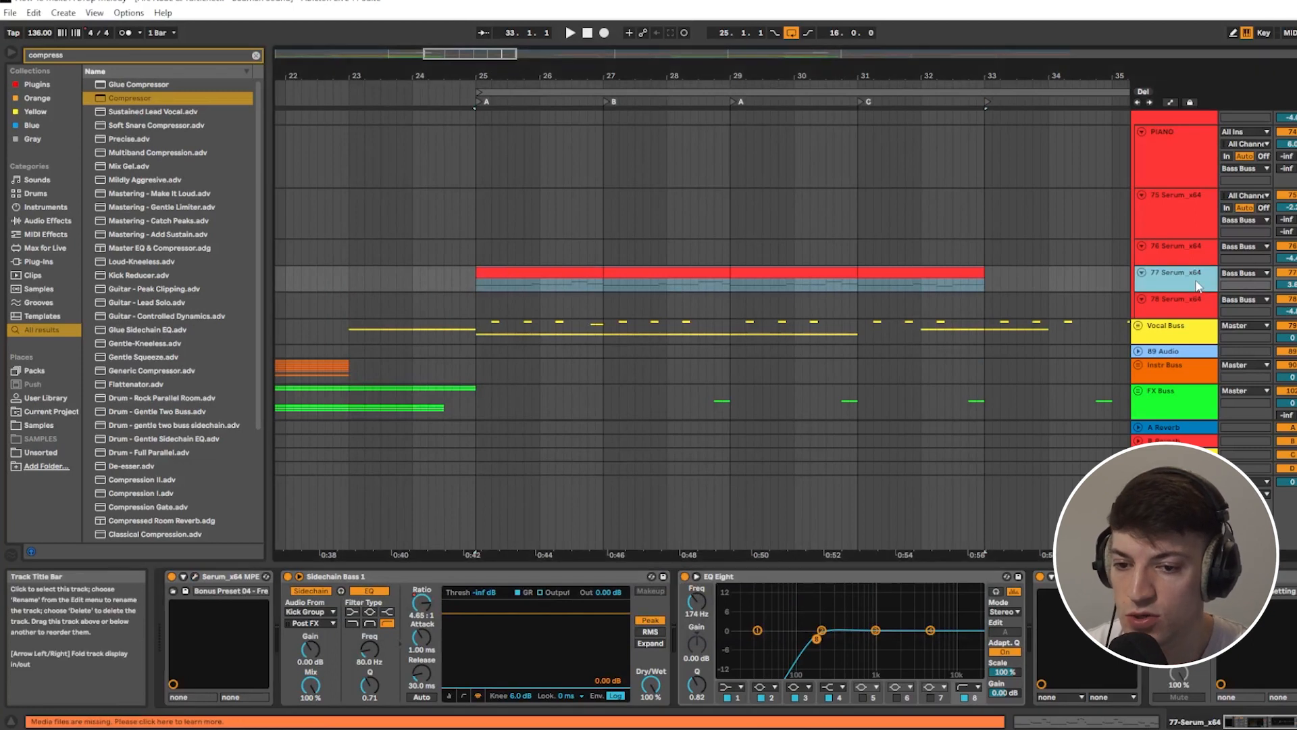
click(195, 576)
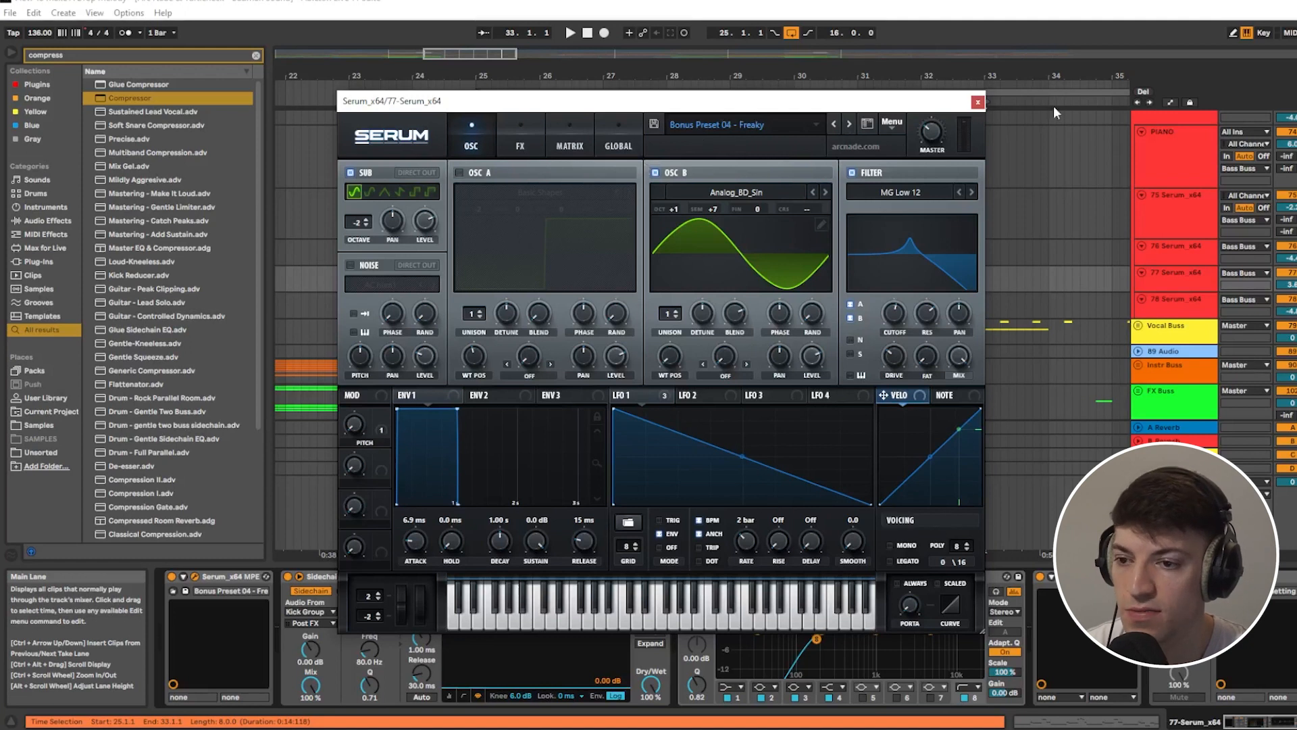
click(978, 103)
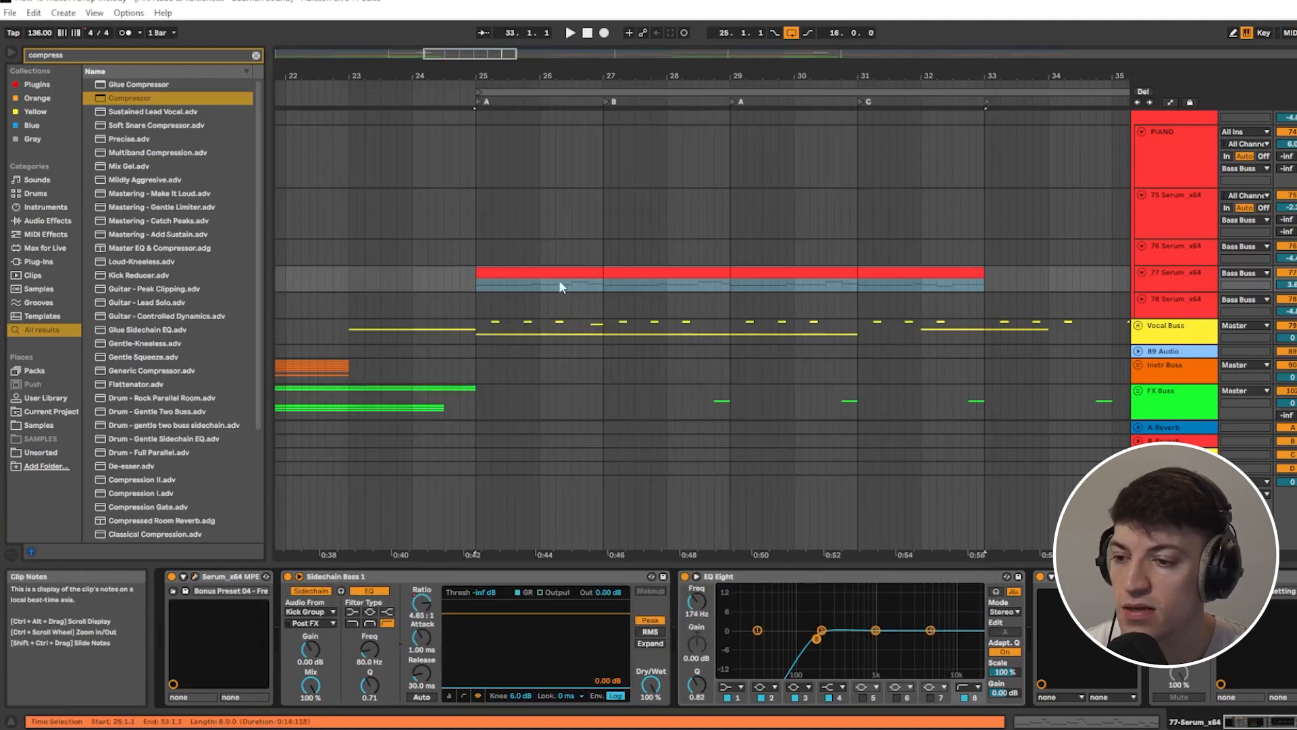
Step: Copy the eight-bar part on the 77-Serum_x64 track to bar 25 of the 76-Serum_x64 and 75-Serum_x64 tracks
click(477, 281)
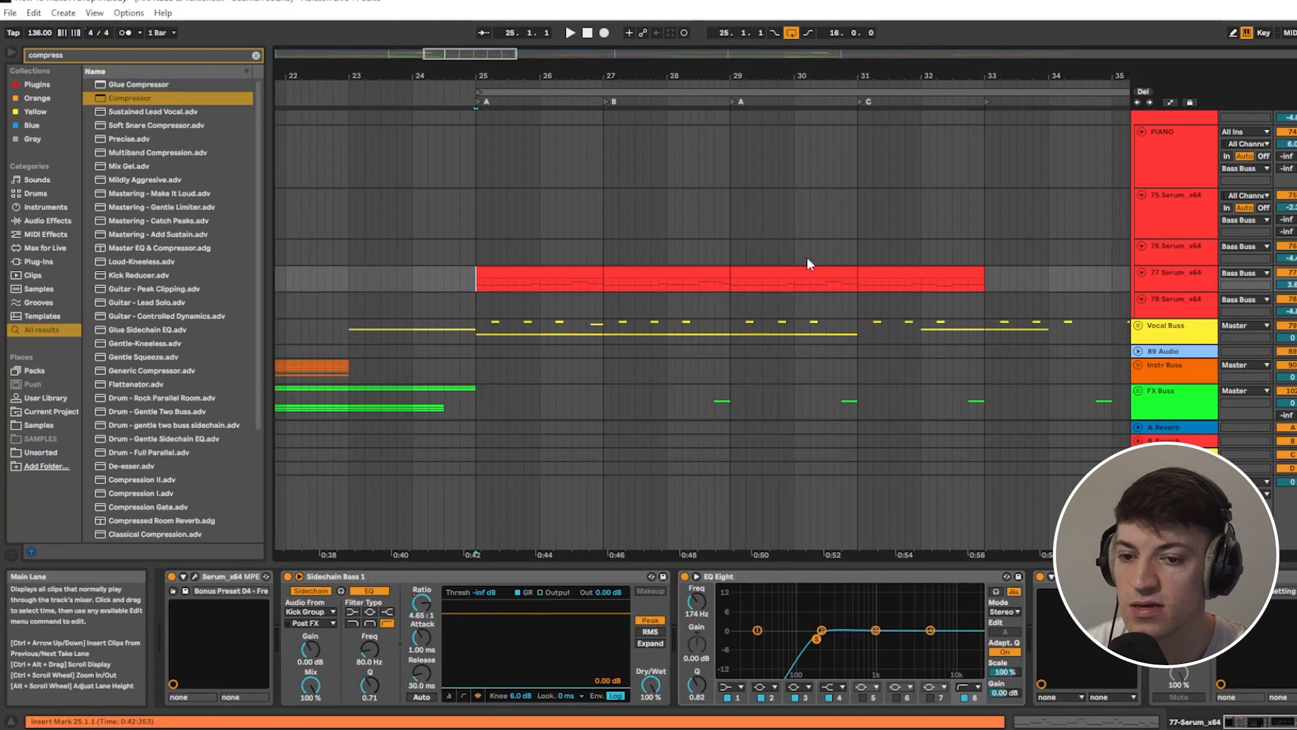
click(500, 270)
key(ctrl+c)
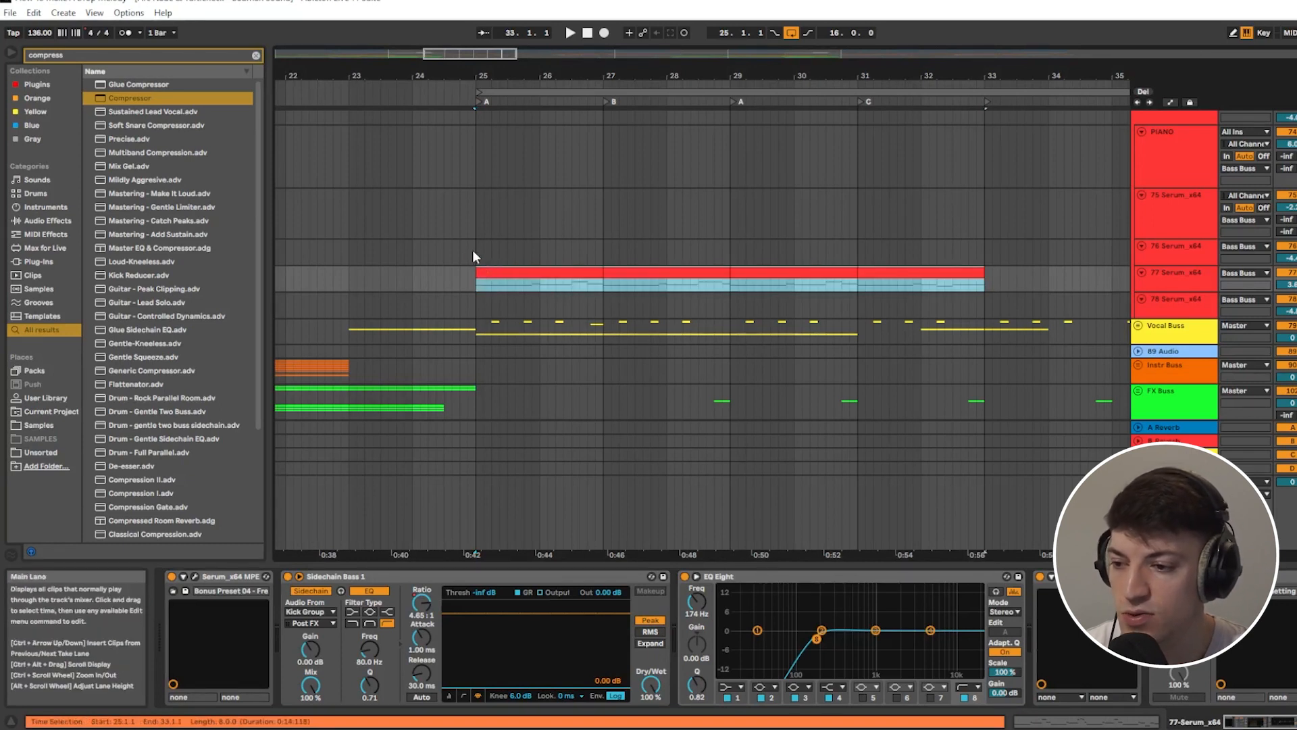
click(474, 249)
key(ctrl+v)
click(473, 221)
key(ctrl+v)
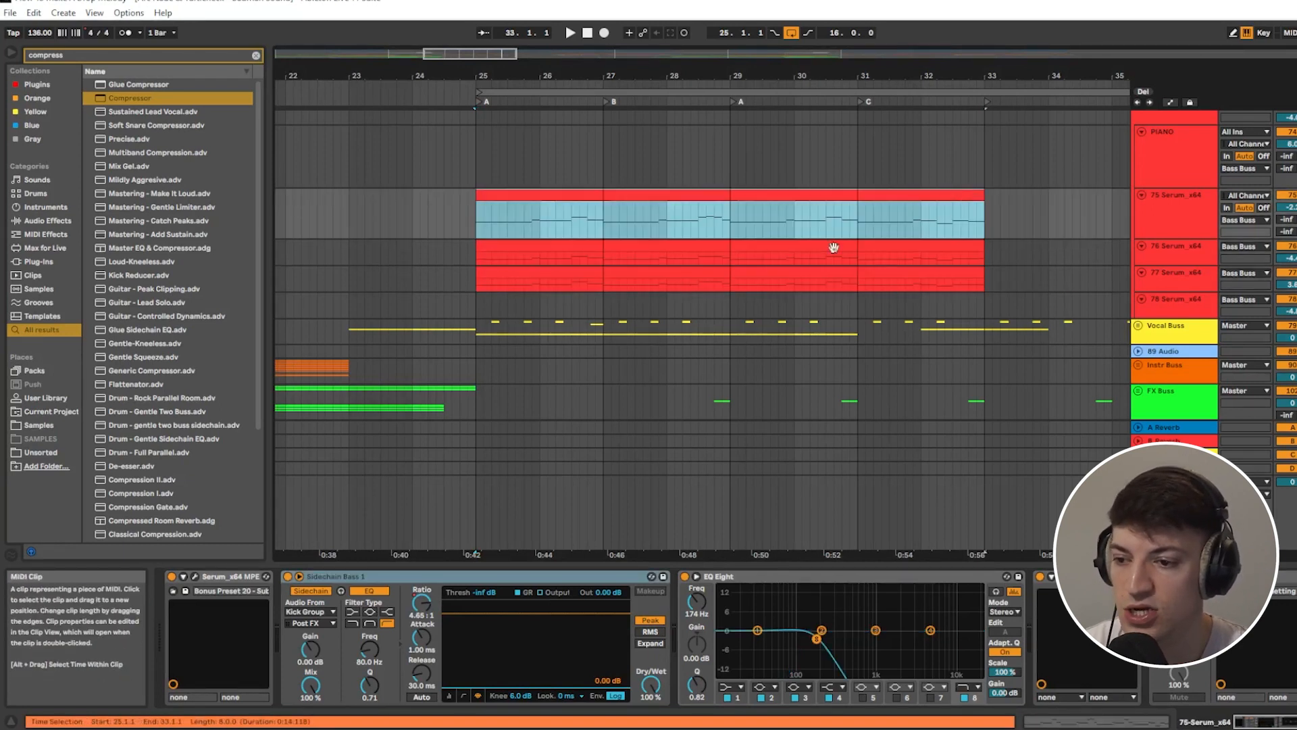
Step: Show the notes of the 77-Serum_x64 clip and play the layered bass section from bar 24
double_click(485, 270)
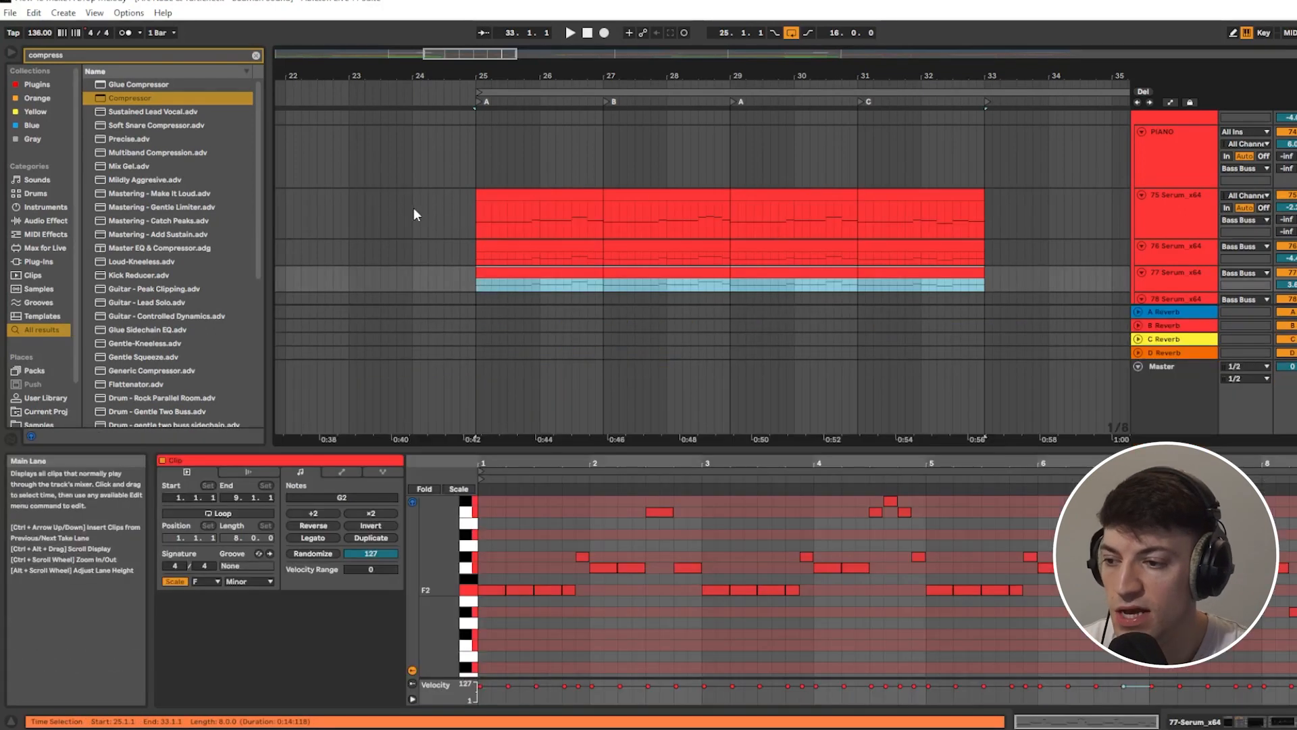
click(413, 209)
key(space)
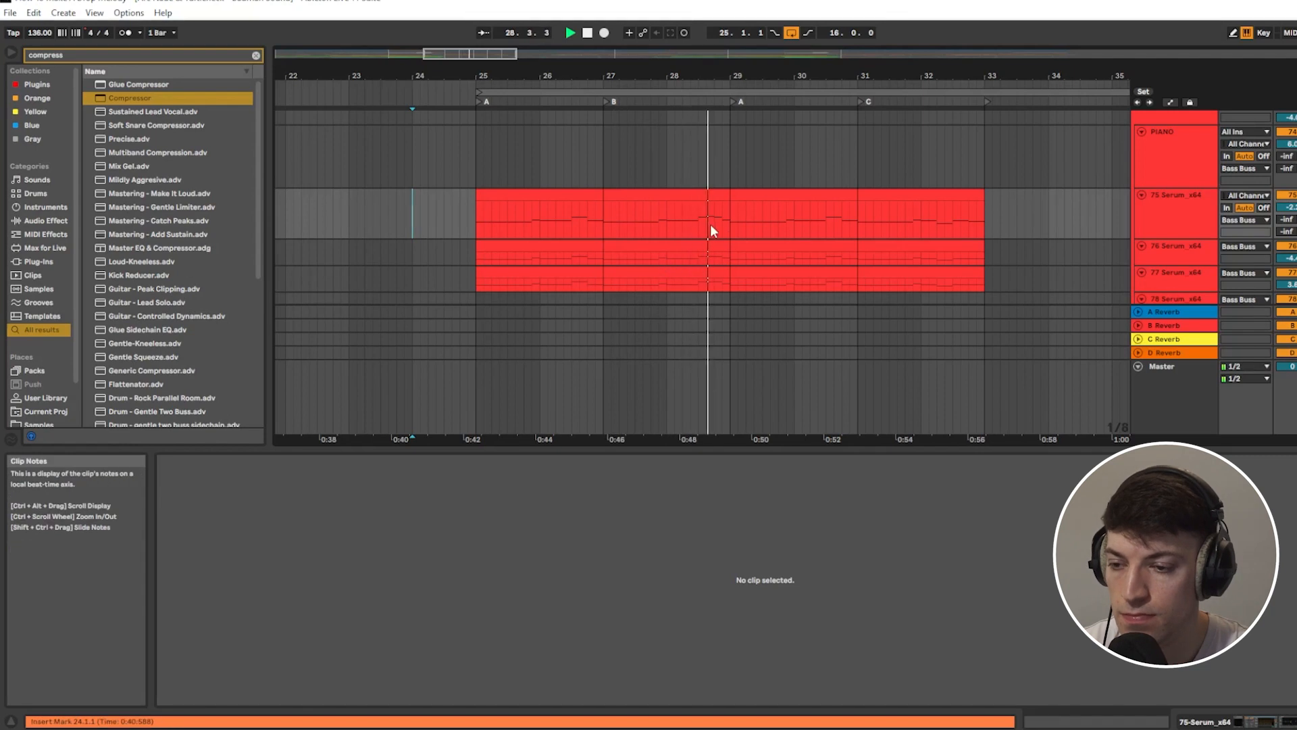
scroll(707, 226, down, 2)
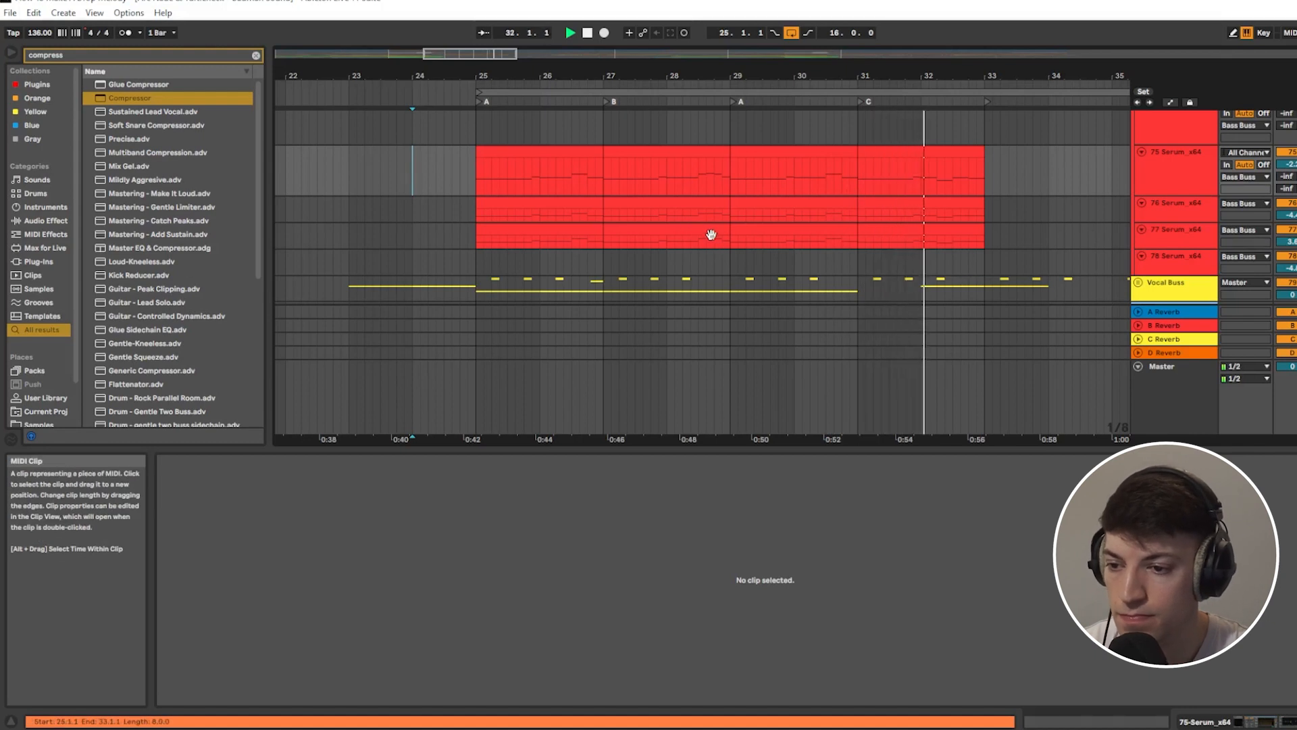
key(space)
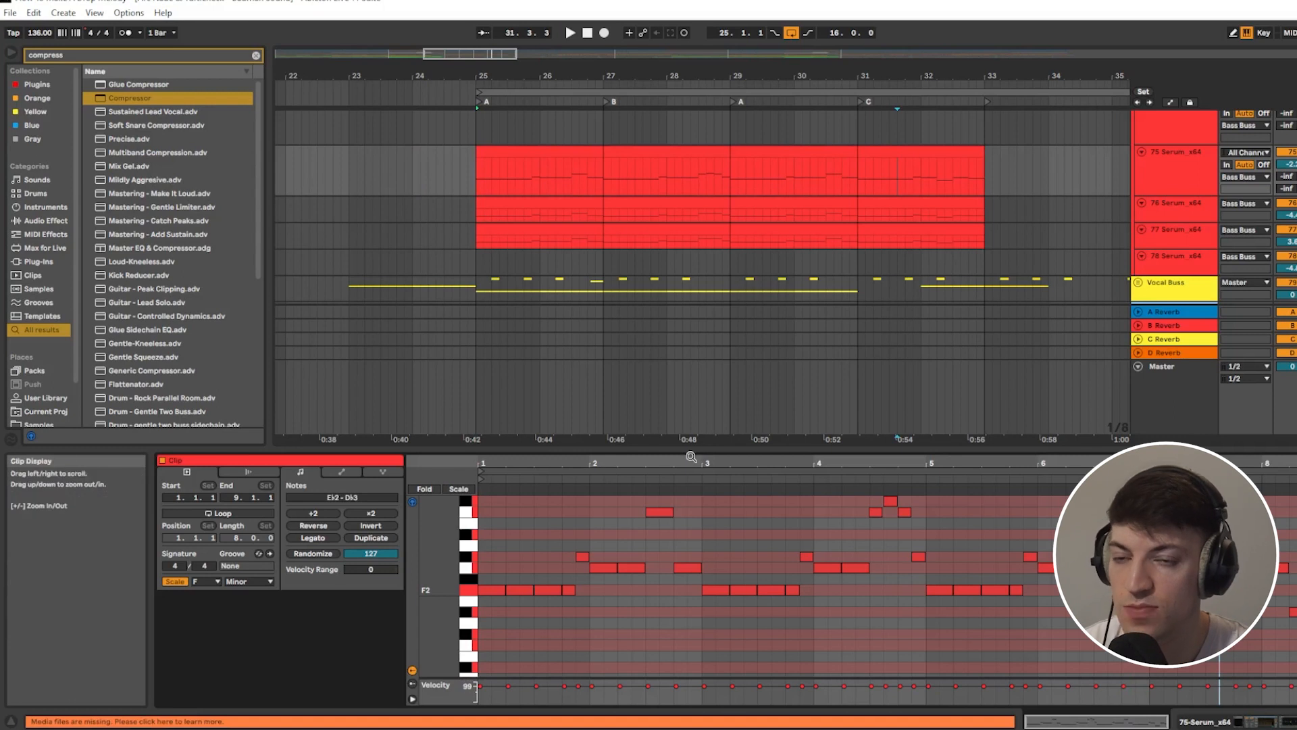
Step: Play from bar 25 and raise the G2 note at 2.4.1 in the 77-Serum_x64 clip to A♭2
click(476, 160)
key(space)
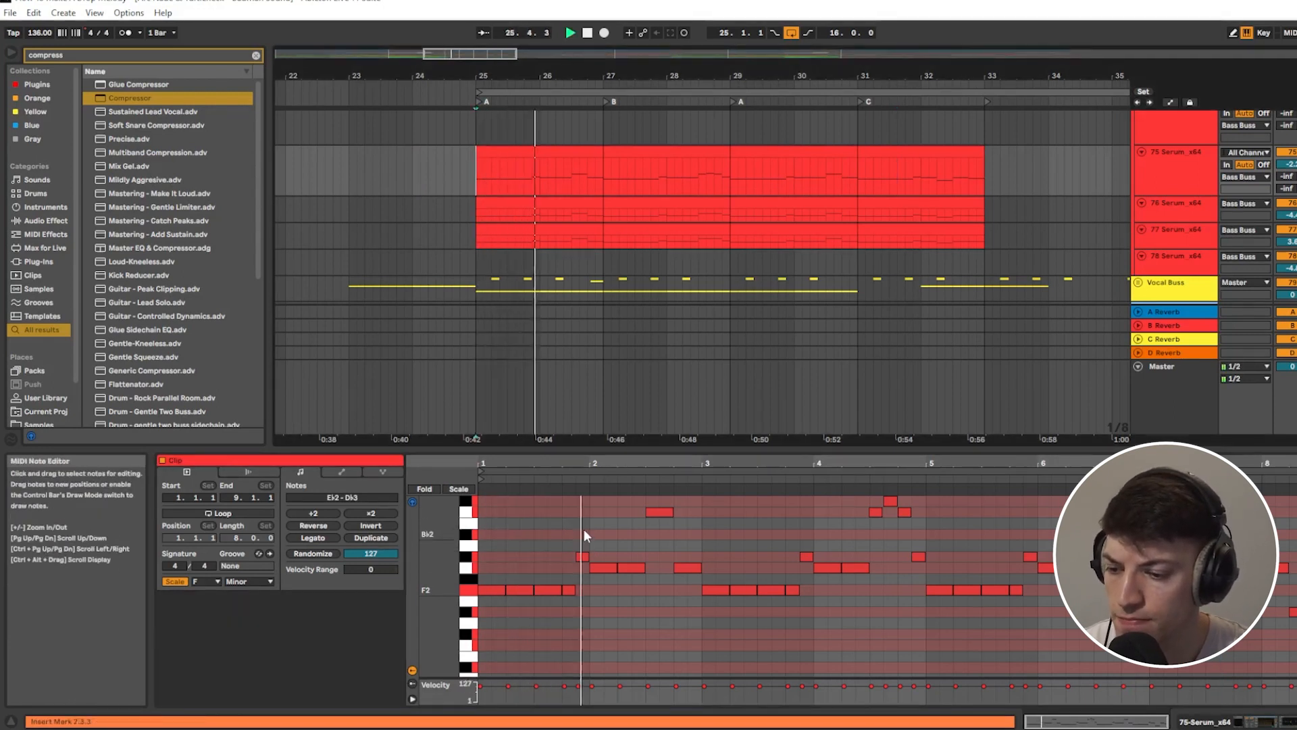
key(space)
click(685, 568)
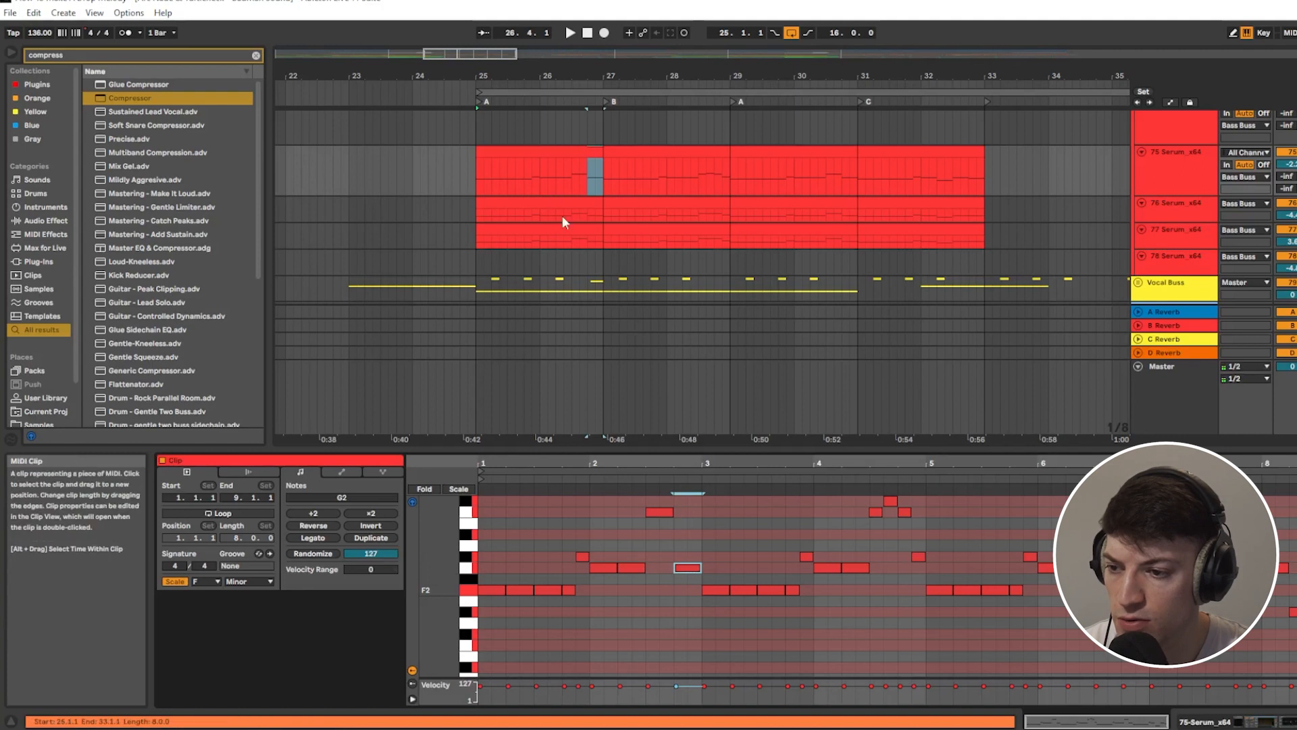
click(574, 233)
drag(684, 564, 684, 554)
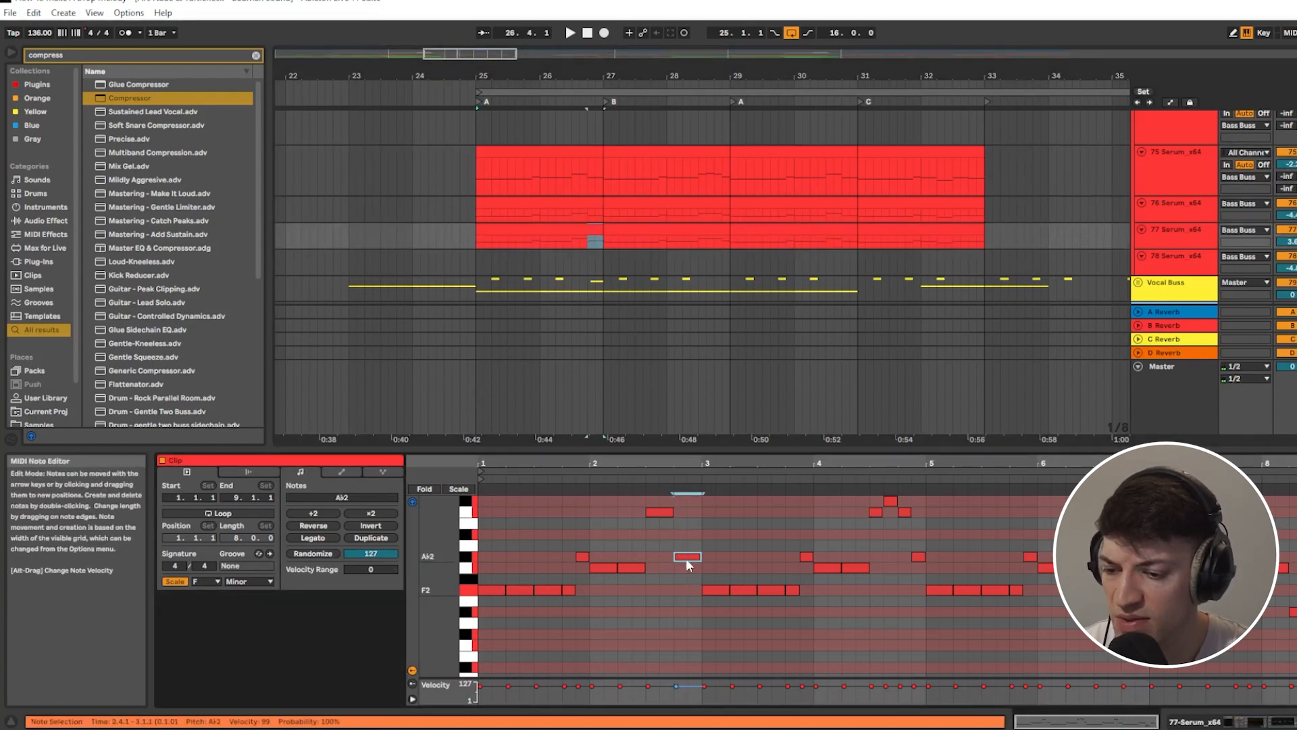
Step: Copy the revised 77-Serum_x64 part onto the 76 and 75 Serum tracks at bar 25, and play from 24.4
click(477, 238)
key(ctrl+z)
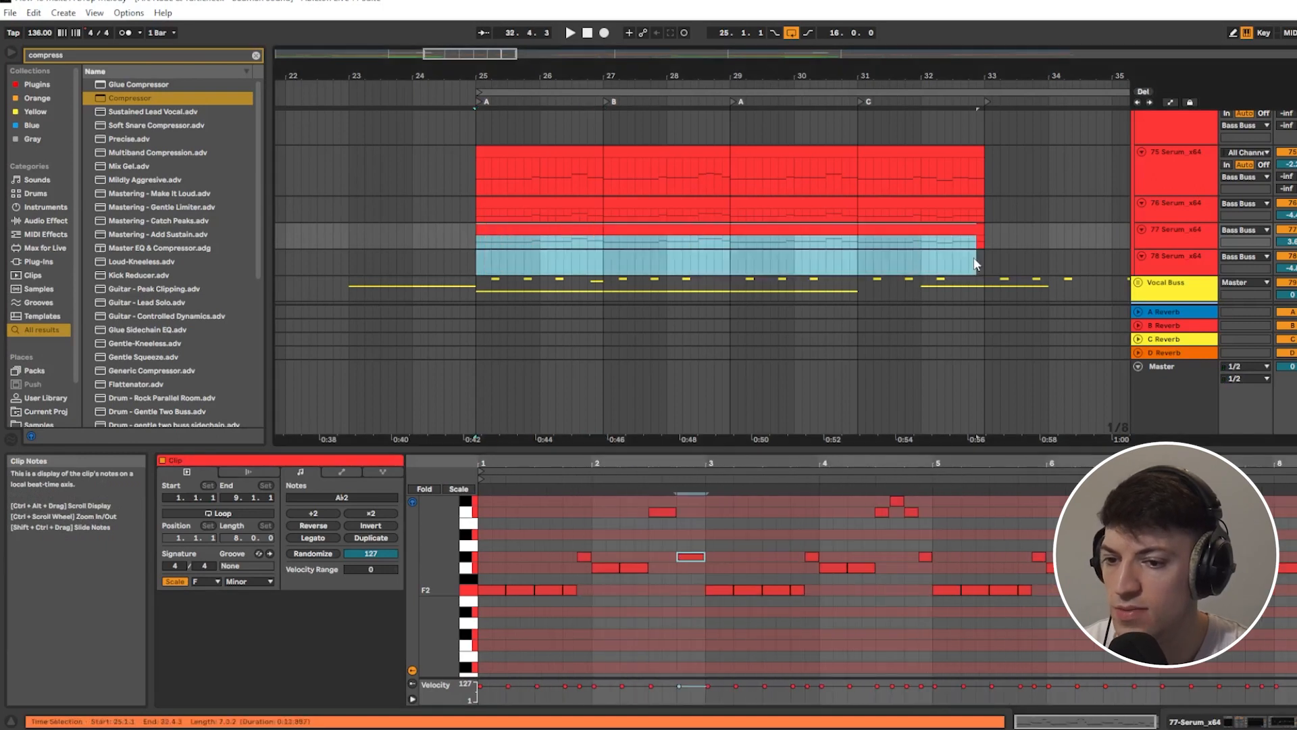
click(484, 212)
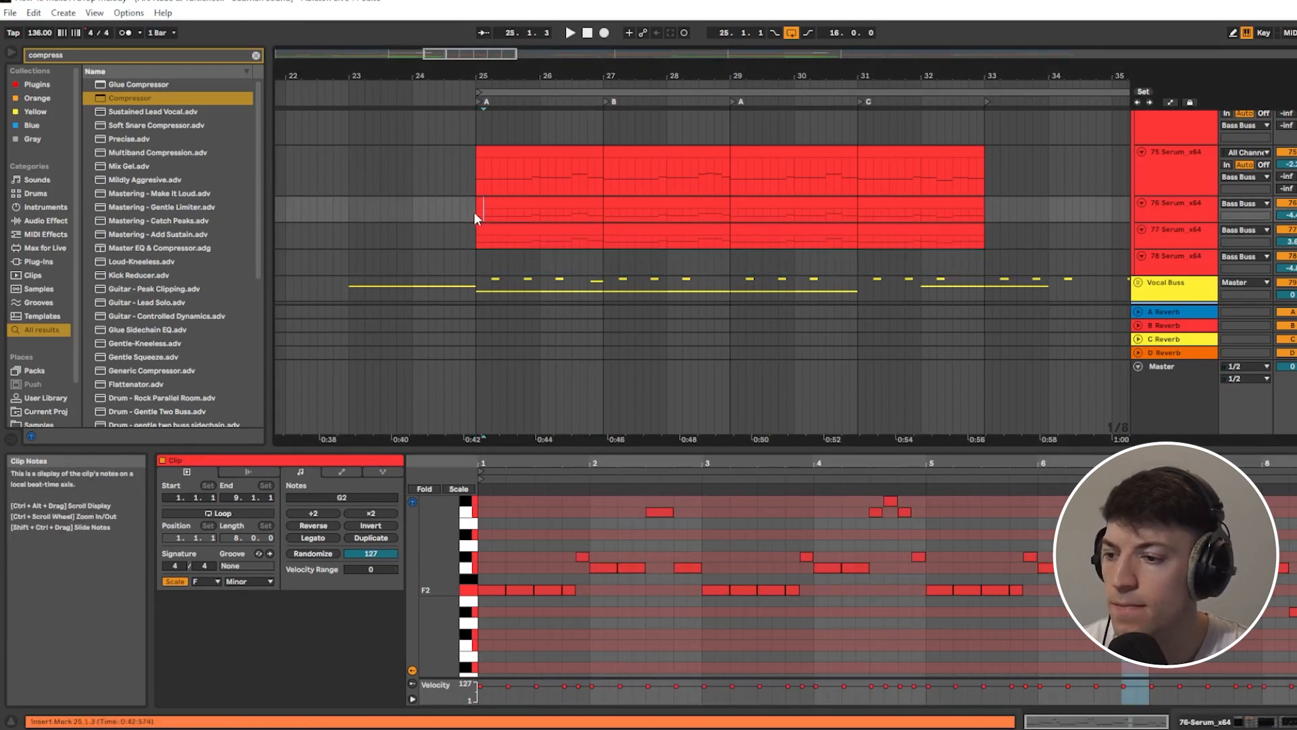
click(473, 173)
click(459, 177)
key(space)
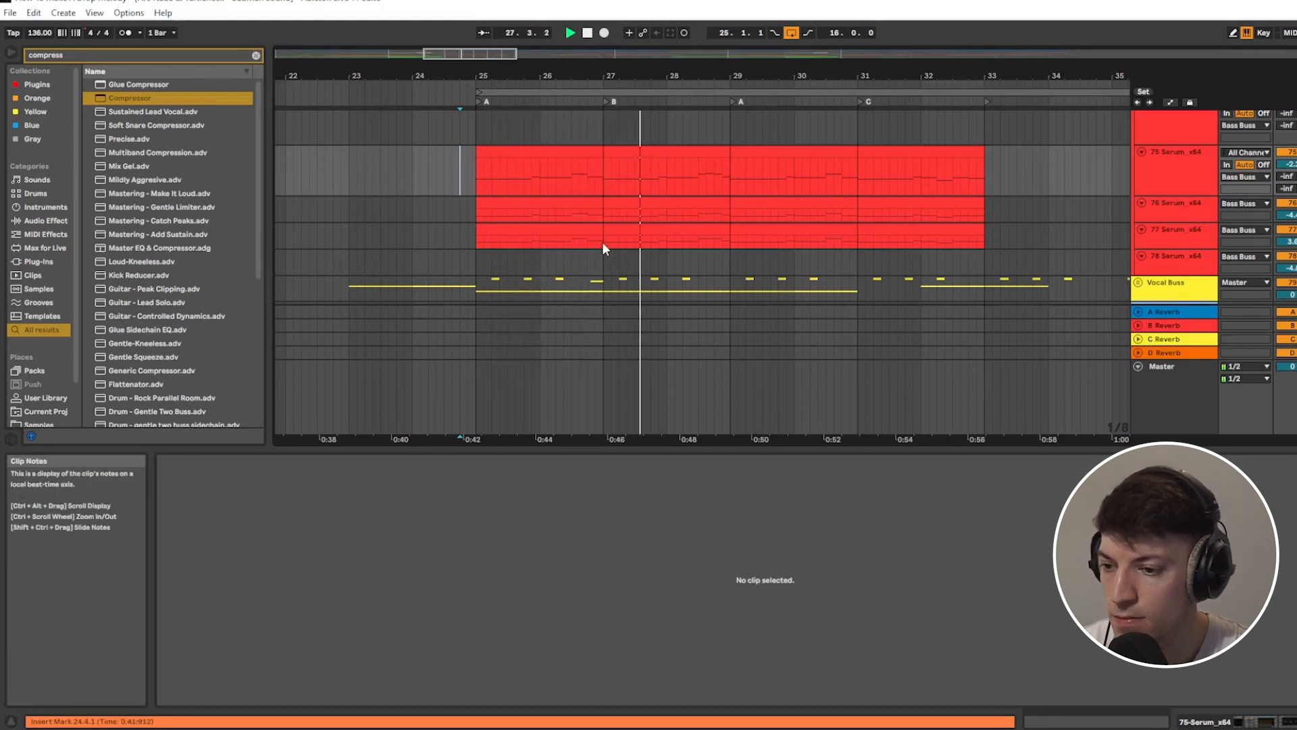
Step: Copy the first A section, bars 25 to 27, on the three Serum tracks over the second A section, bars 29 to 31
drag(602, 169, 477, 169)
click(728, 165)
drag(728, 165, 855, 238)
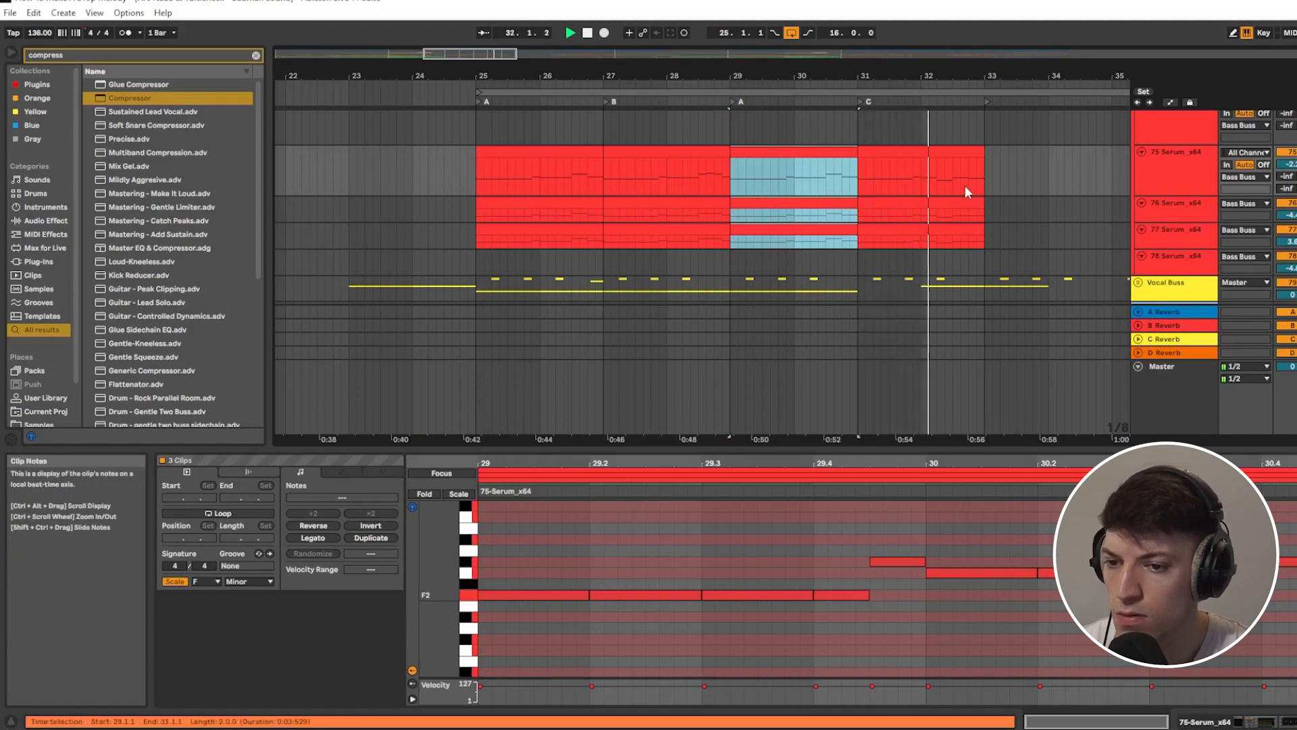
key(space)
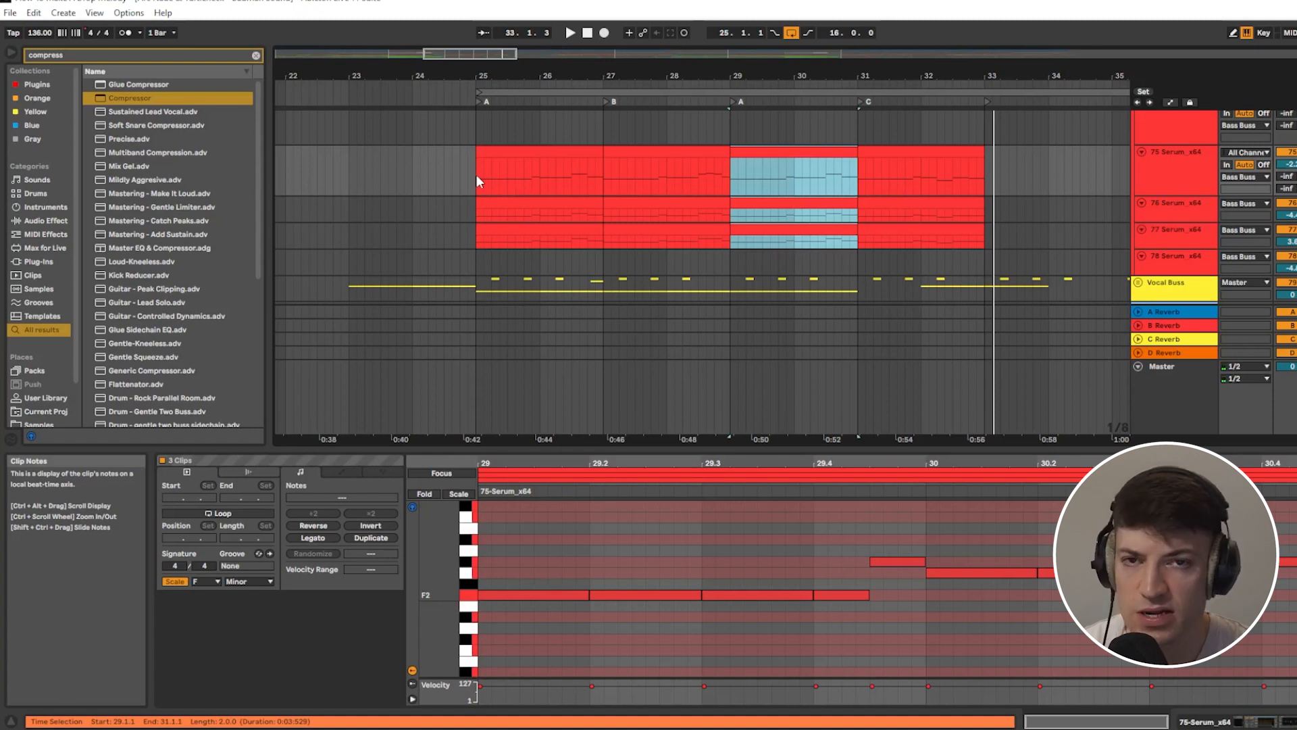
Step: Copy the passage from 28.3 to 29 on the 77-Serum_x64 track onto the 78-Serum_x64 track and play from 27.4
scroll(591, 202, down, 1)
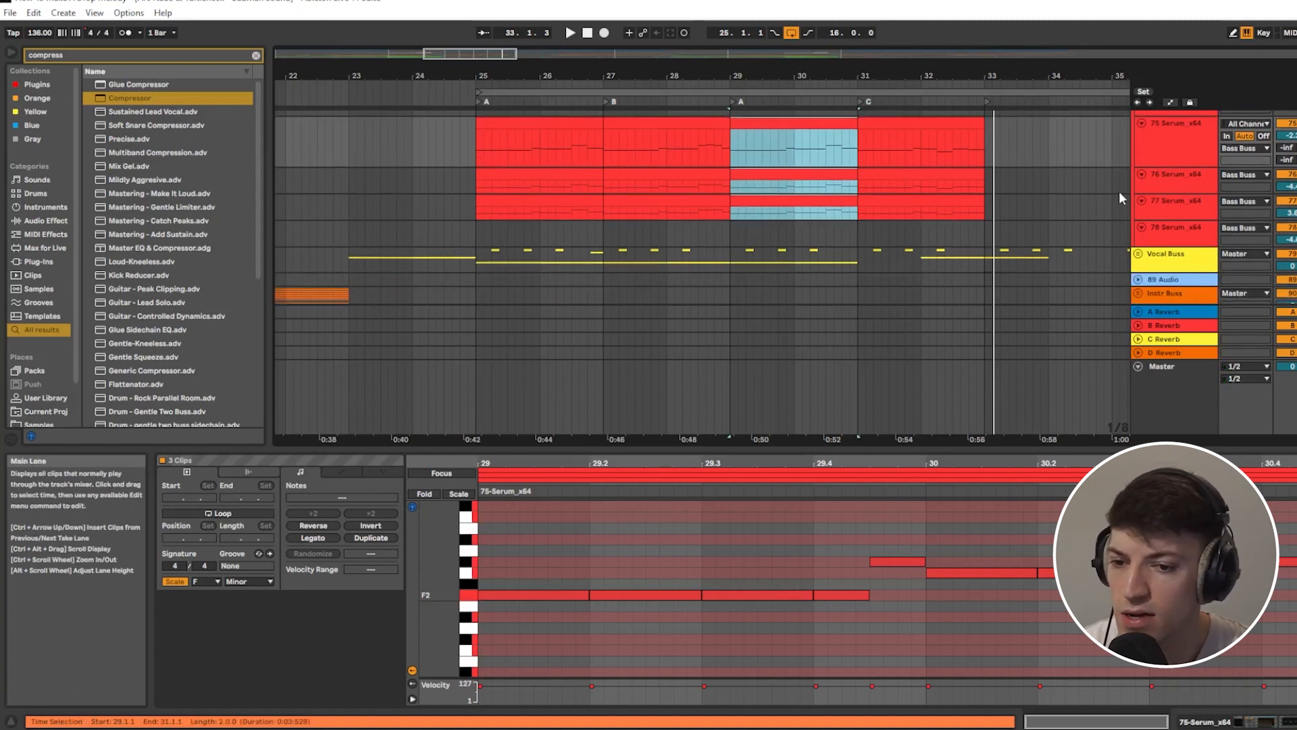
scroll(654, 206, up, 1)
mouse_move(685, 248)
mouse_down()
mouse_move(650, 266)
mouse_move(727, 260)
mouse_move(724, 233)
mouse_move(703, 237)
mouse_up()
scroll(931, 232, down, 1)
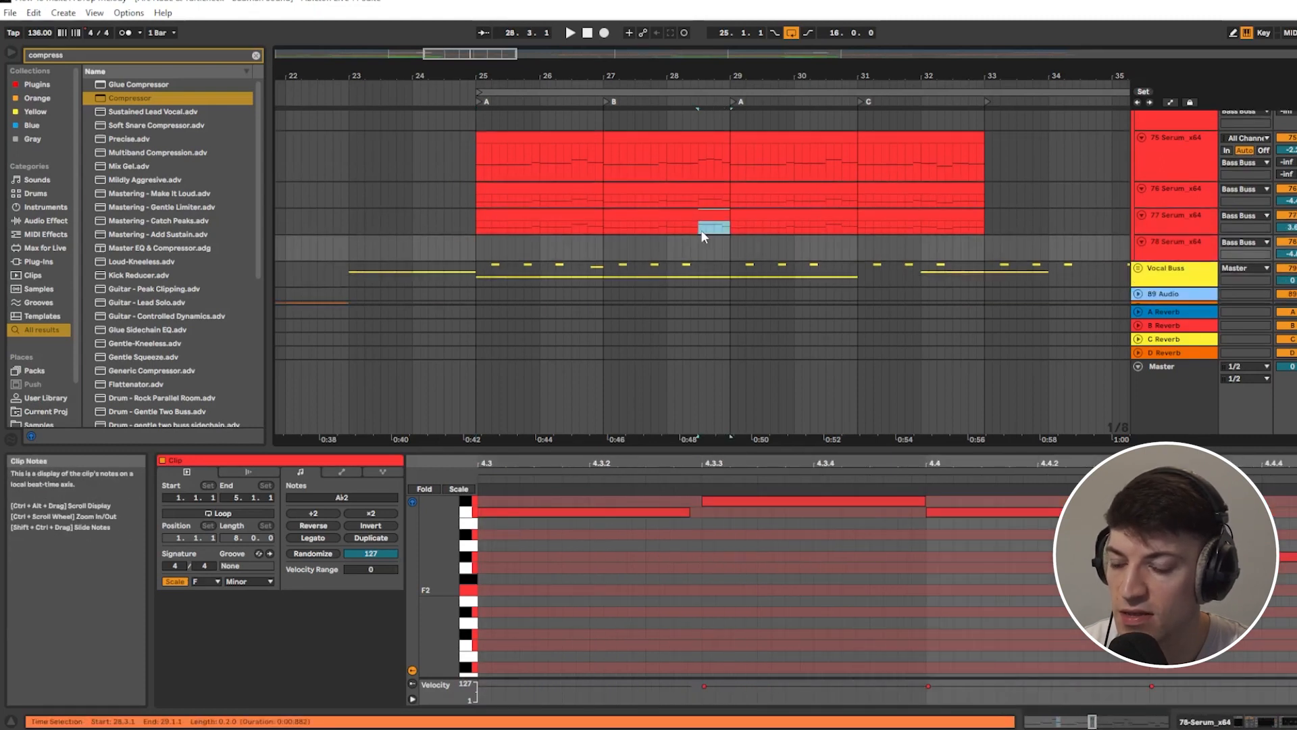
scroll(703, 236, up, 3)
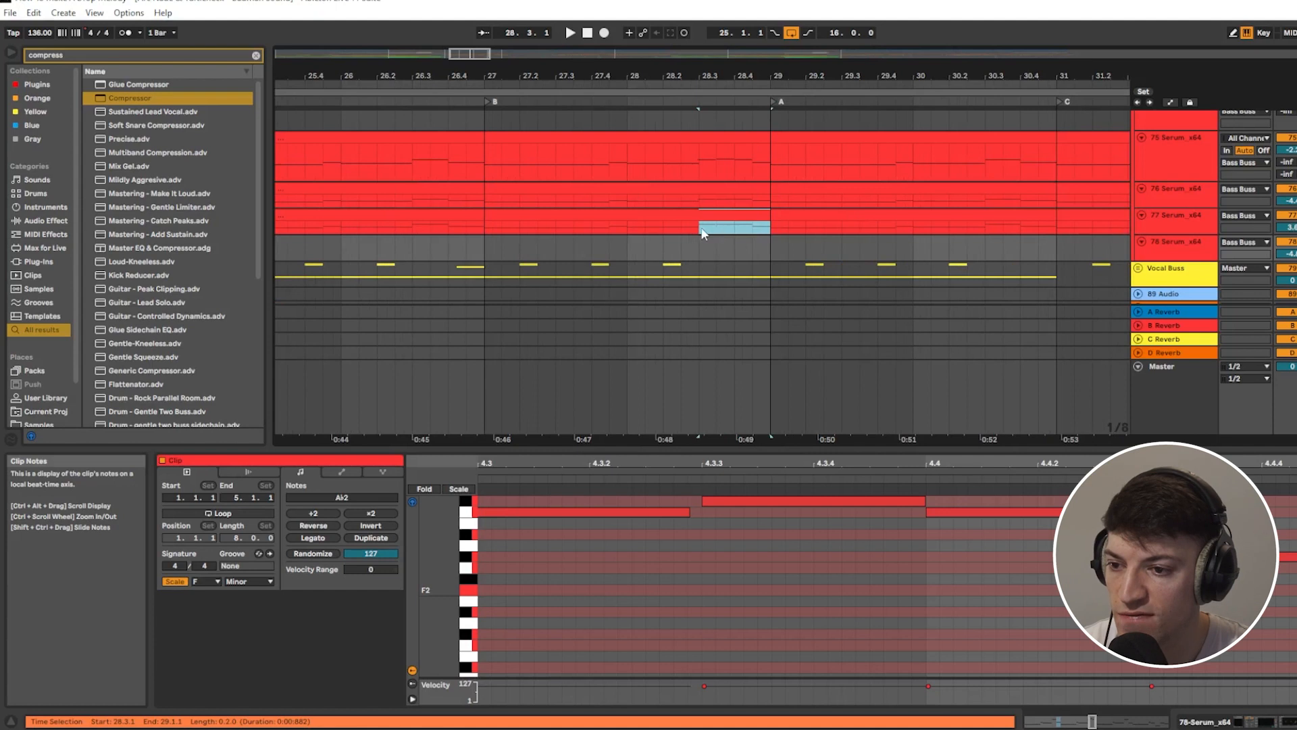
click(699, 253)
key(ctrl+v)
click(597, 247)
key(space)
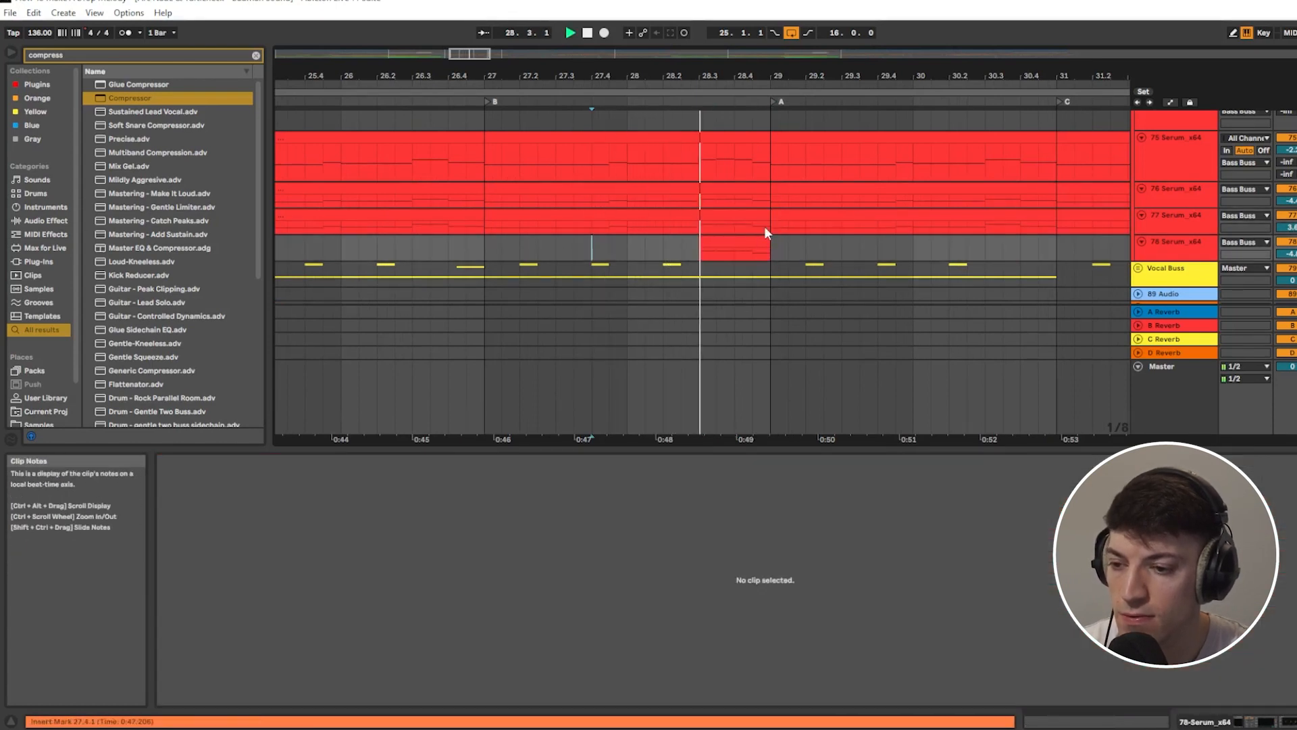
Step: Extend the start of the 78-Serum_x64 clip back to 28.2.3 and play the passage leading into bar 29
drag(702, 237, 681, 238)
click(644, 243)
key(space)
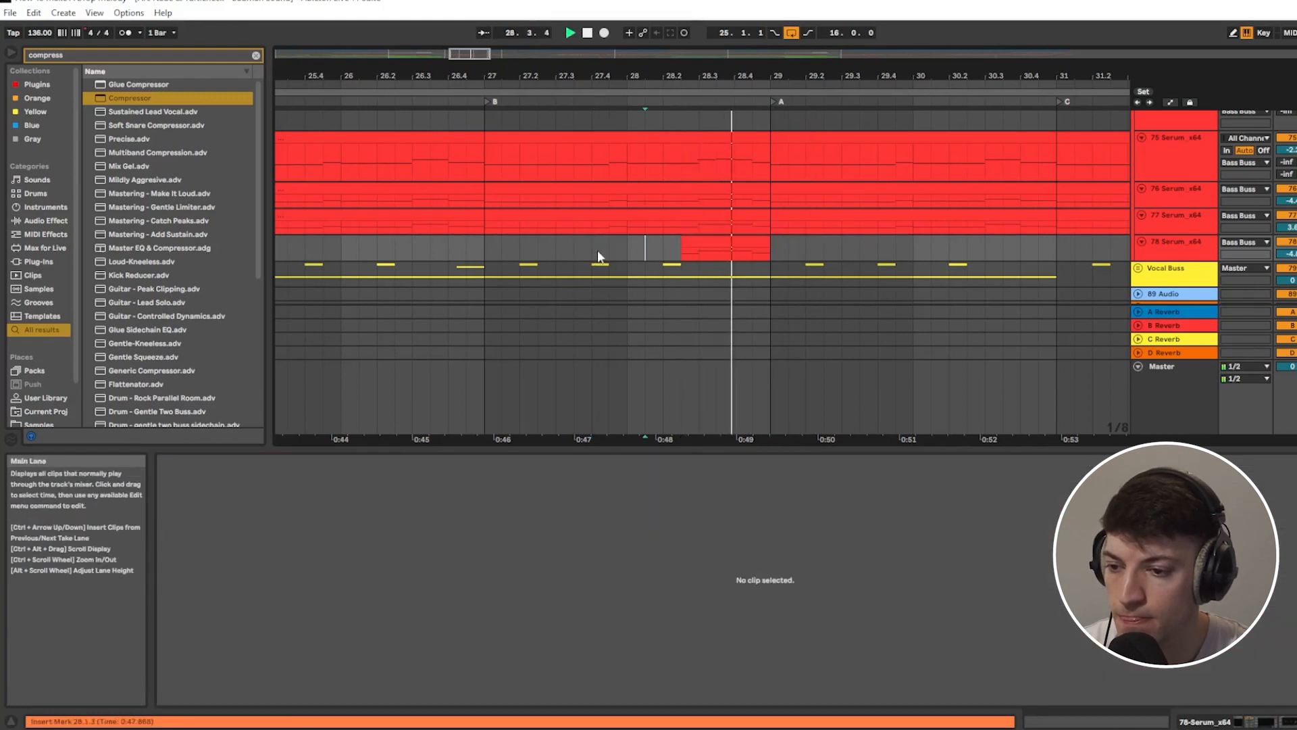
click(574, 246)
key(space)
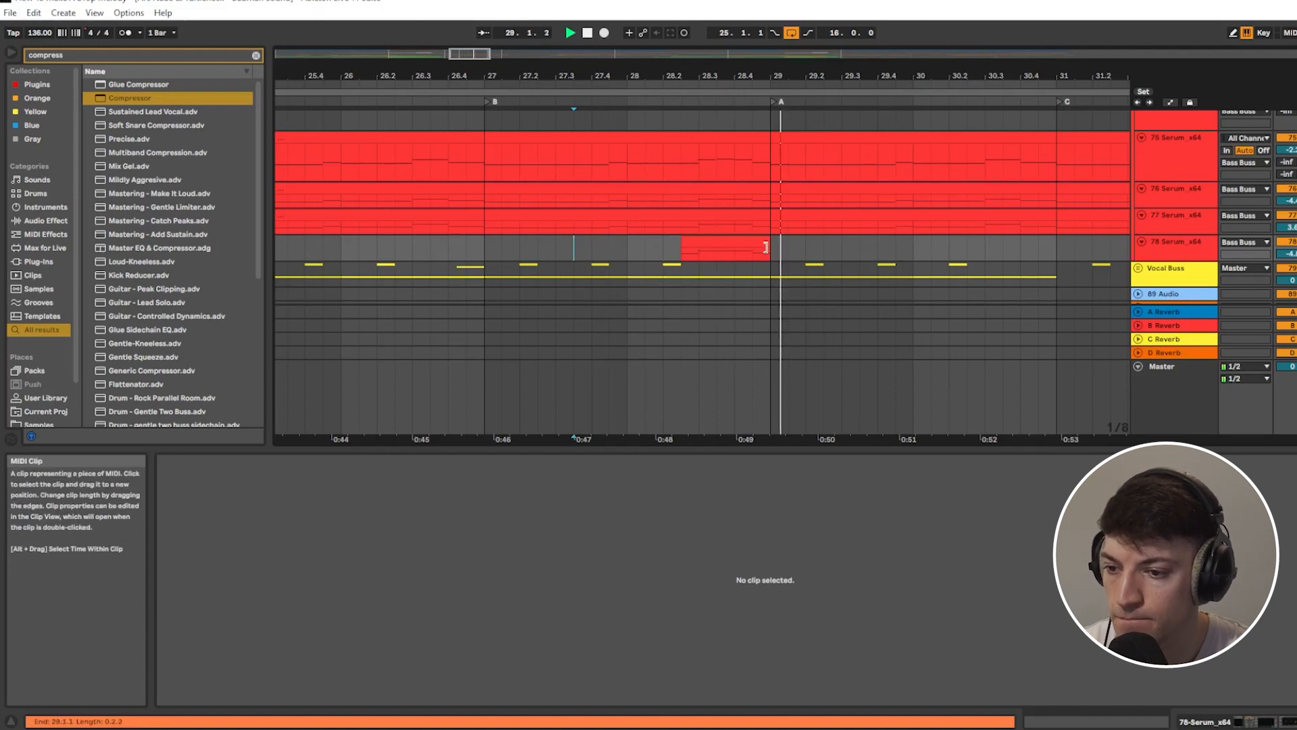
Step: Examine the C3 note's start near 4.3 in the 78-Serum_x64 and 75-Serum_x64 clips, and play from 28.2
click(732, 241)
key(space)
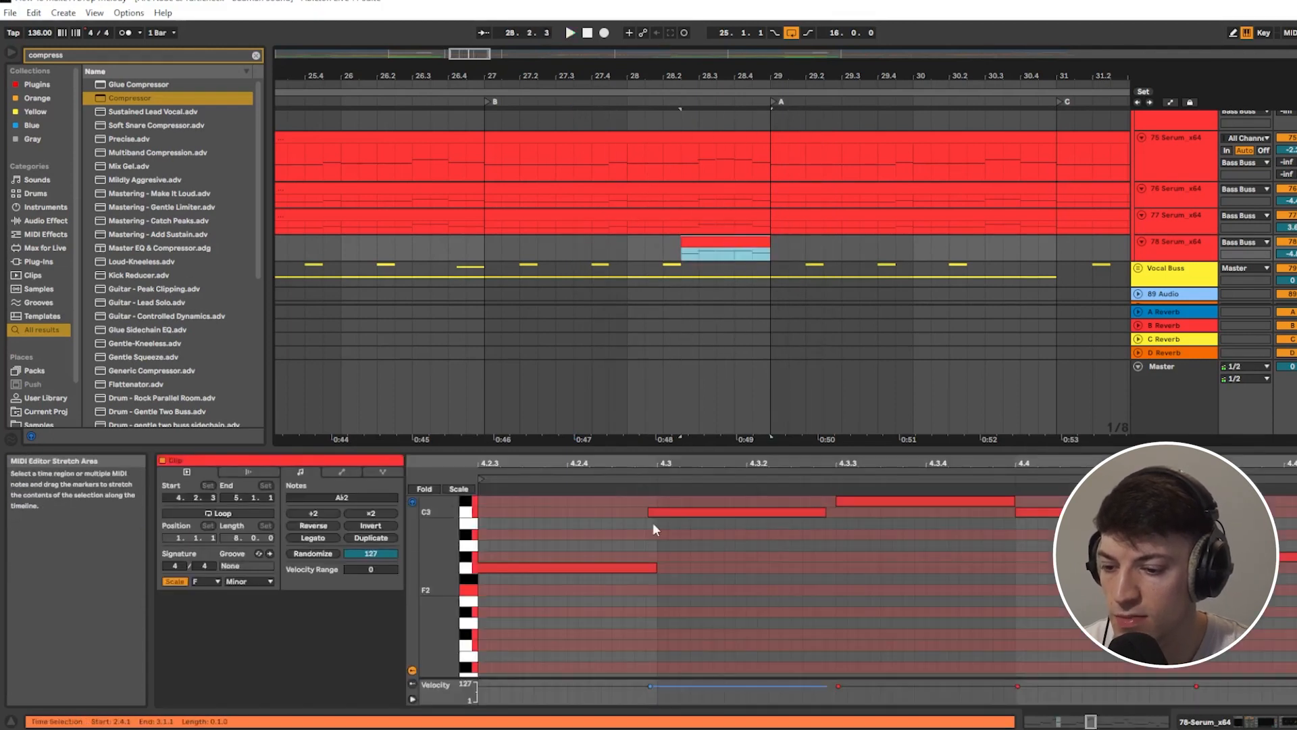
scroll(664, 545, up, 1)
click(664, 542)
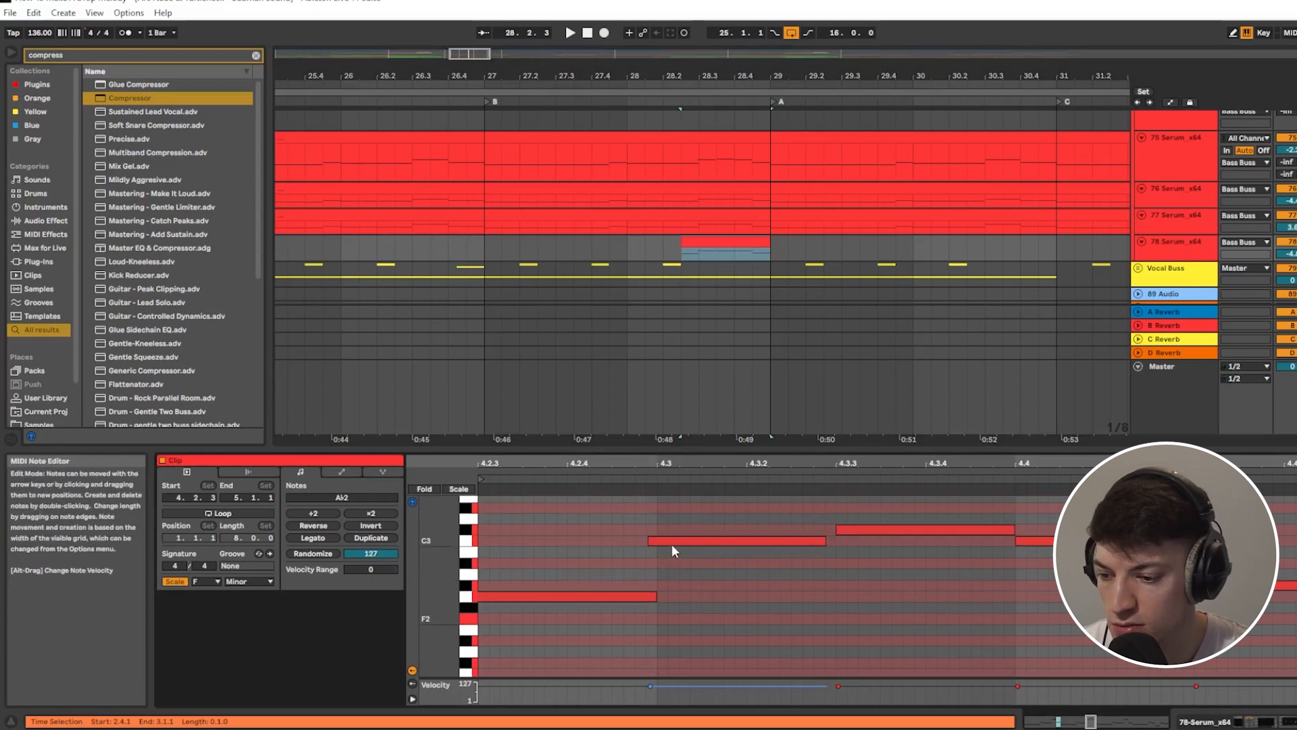
click(701, 257)
key(z)
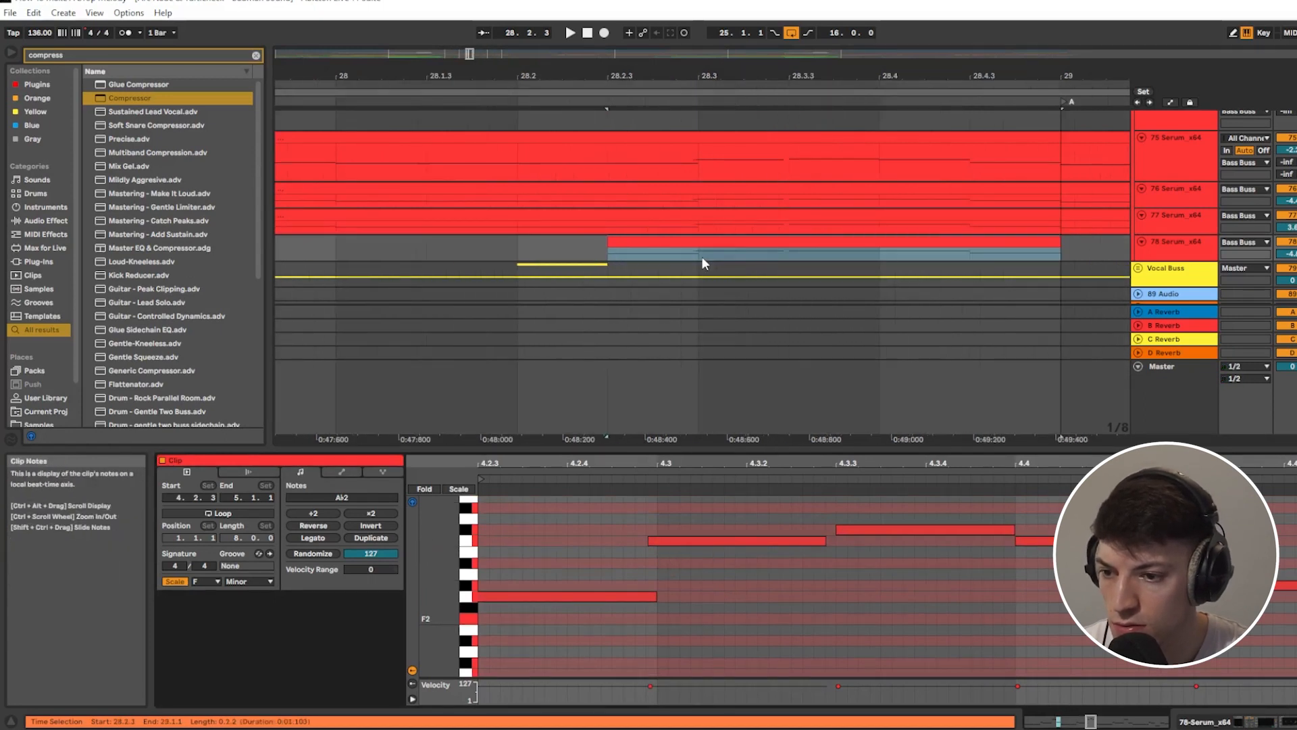
click(695, 135)
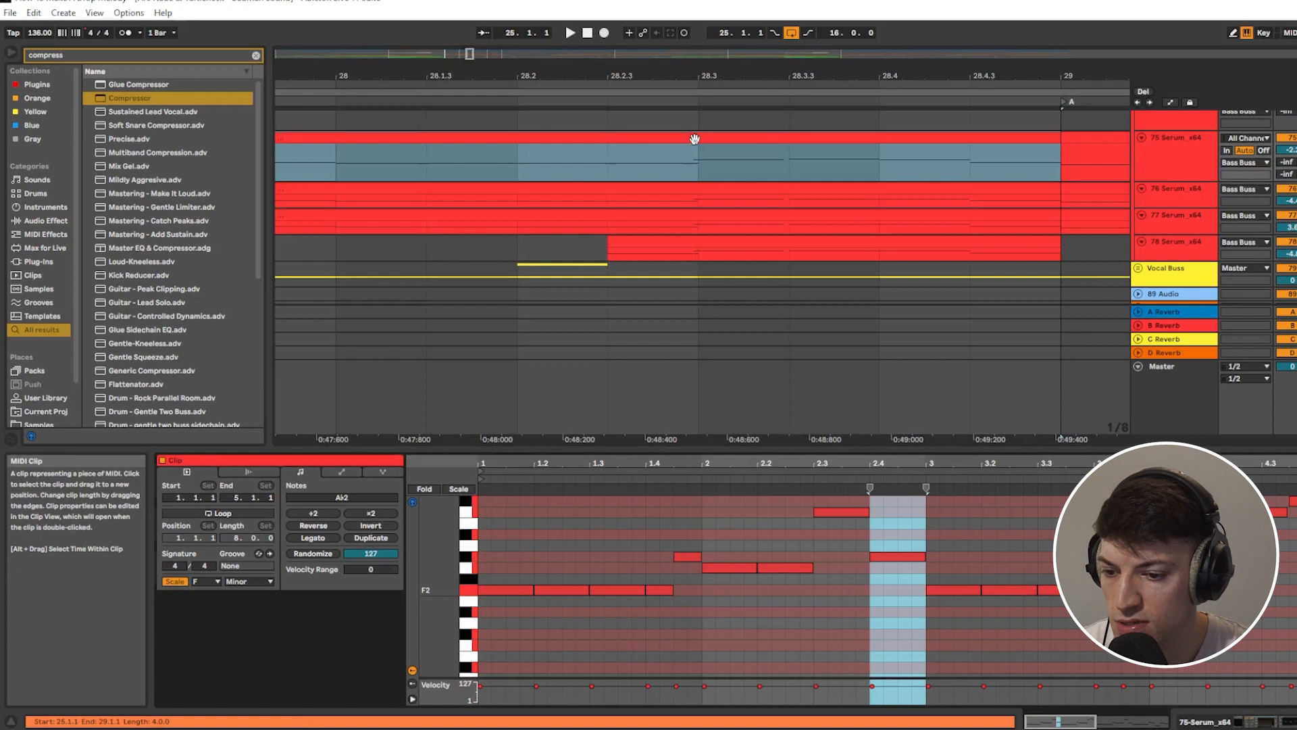
click(519, 173)
key(space)
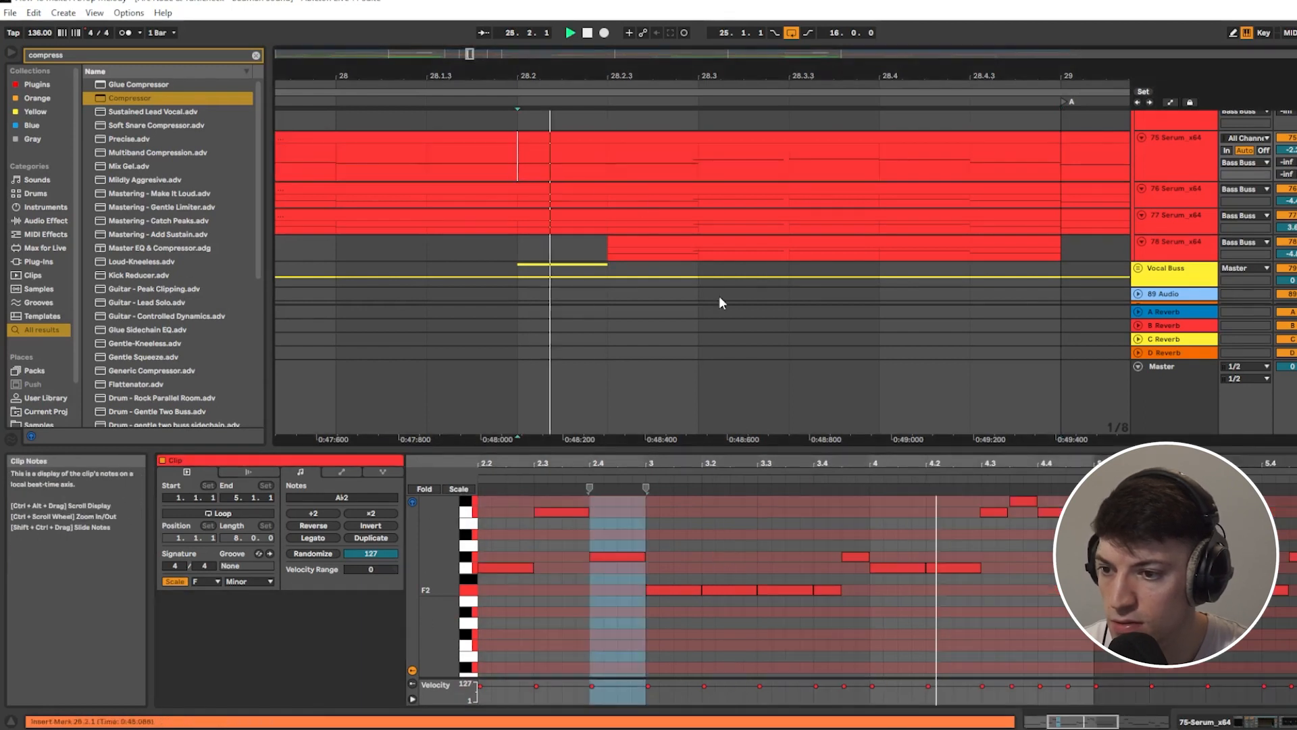
Step: Align the C3 note near 4.3 in the 75-Serum_x64 clip to start exactly on beat 4.3
click(618, 557)
scroll(618, 556, up, 1)
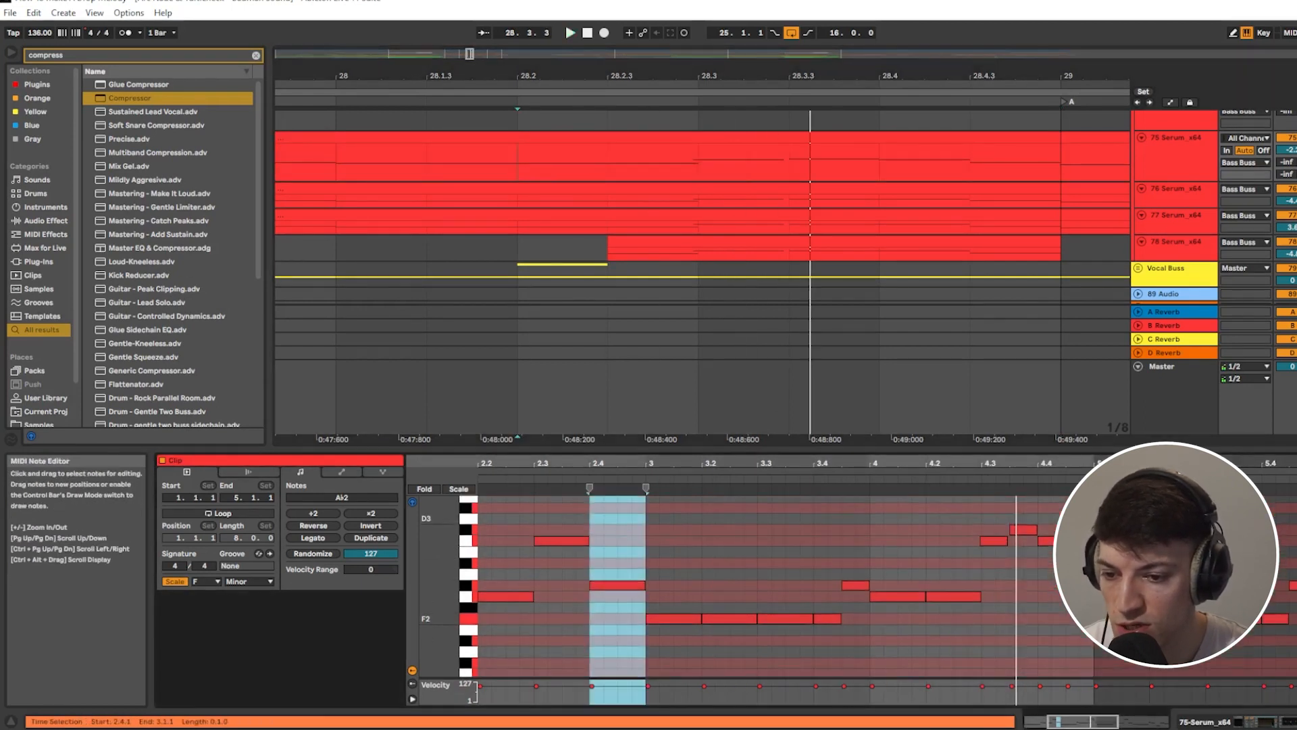
scroll(1065, 527, up, 3)
drag(1084, 510, 894, 542)
click(895, 542)
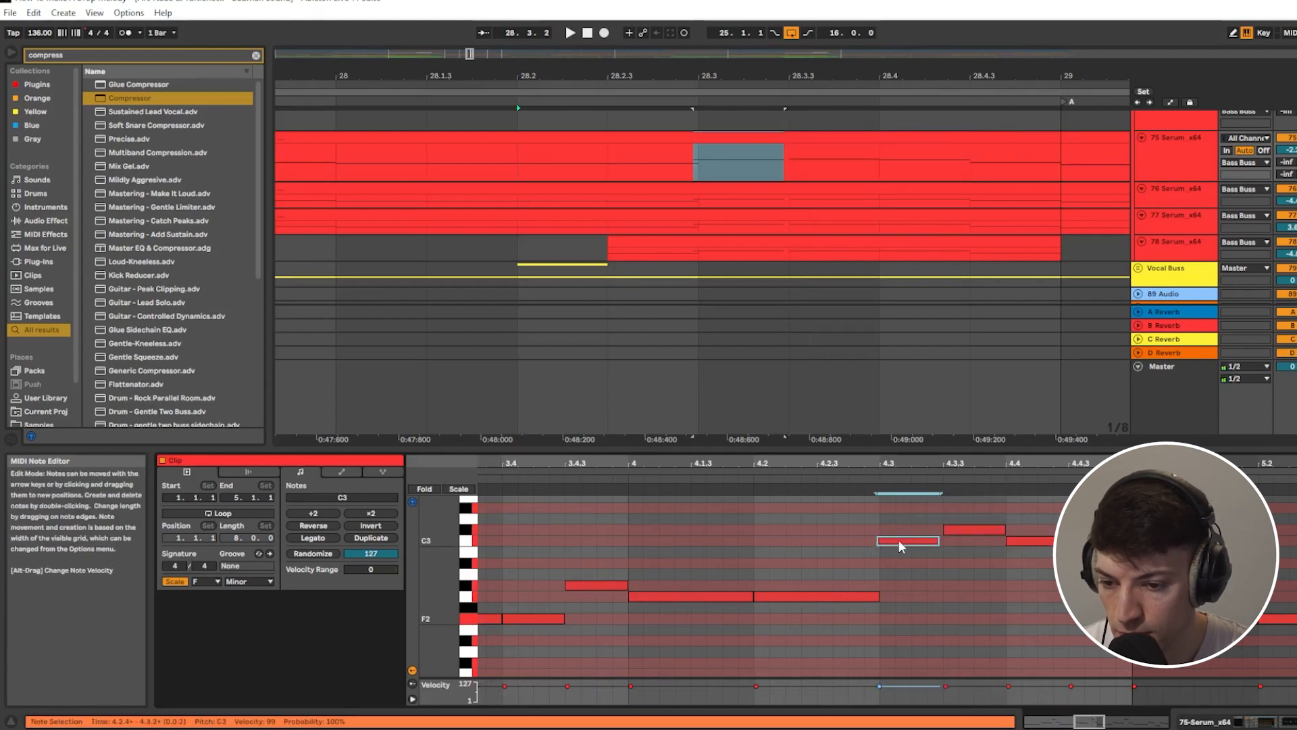
key(Right)
key(Delete)
drag(924, 543, 900, 544)
Step: Copy the passage from 28.3 to 29 on the 75-Serum_x64 track onto the 76-Serum_x64 track
scroll(743, 190, down, 1)
scroll(742, 189, down, 3)
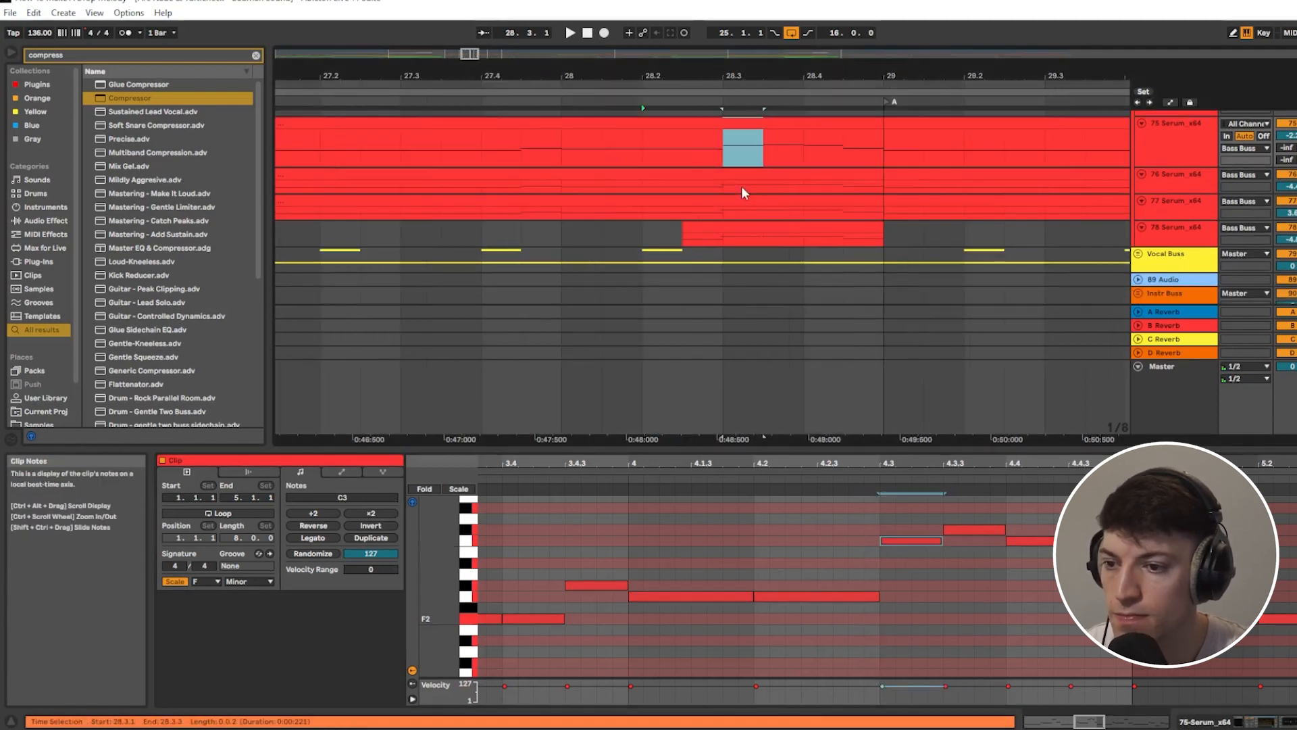
scroll(741, 185, up, 1)
drag(726, 175, 880, 172)
click(725, 204)
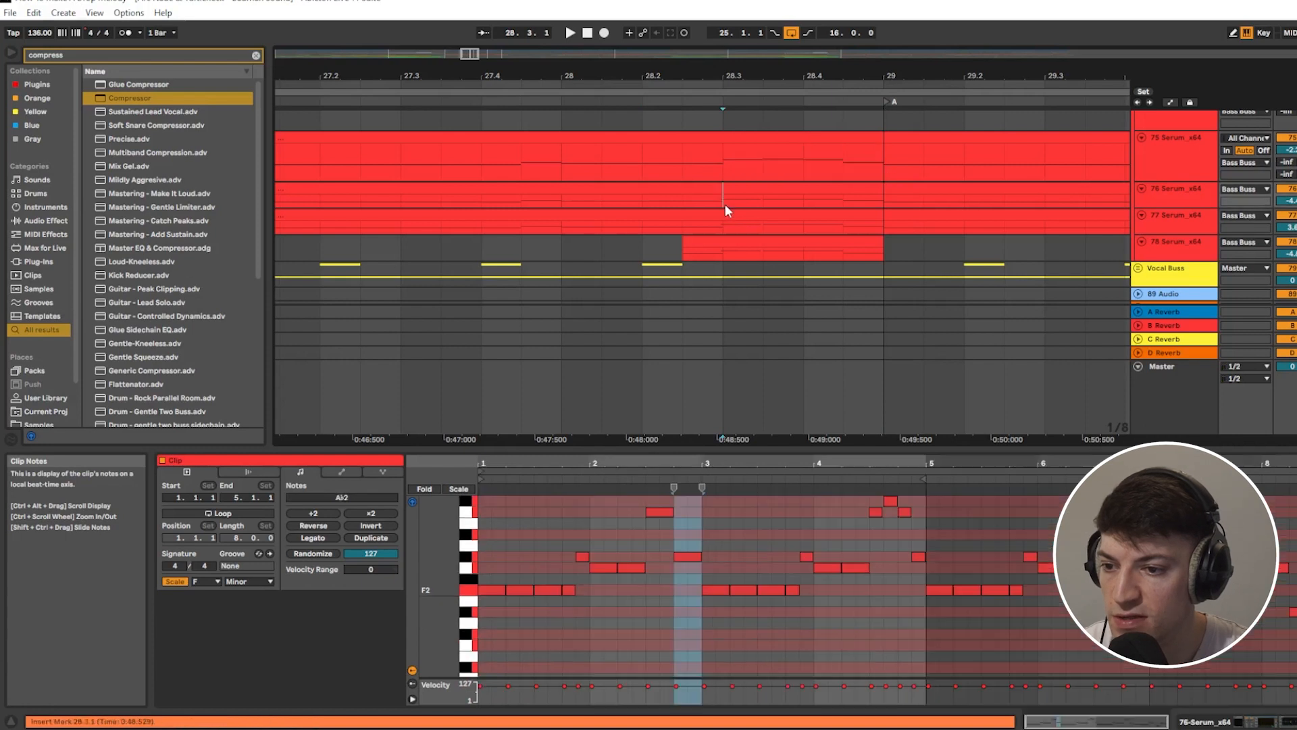
key(ctrl+v)
Step: Copy the passage from 28.2 to 28.3 on the 75-Serum_x64 track onto the 76-Serum_x64 and 77-Serum_x64 tracks
drag(641, 169, 715, 169)
key(ctrl+c)
click(650, 193)
key(ctrl+v)
key(ctrl+z)
click(647, 203)
key(ctrl+v)
click(648, 227)
key(ctrl+v)
Step: Copy the passage from 28.3 to 29 on the 76-Serum_x64 track onto the 77-Serum_x64 and 78-Serum_x64 tracks
drag(725, 203, 876, 204)
click(724, 224)
click(729, 251)
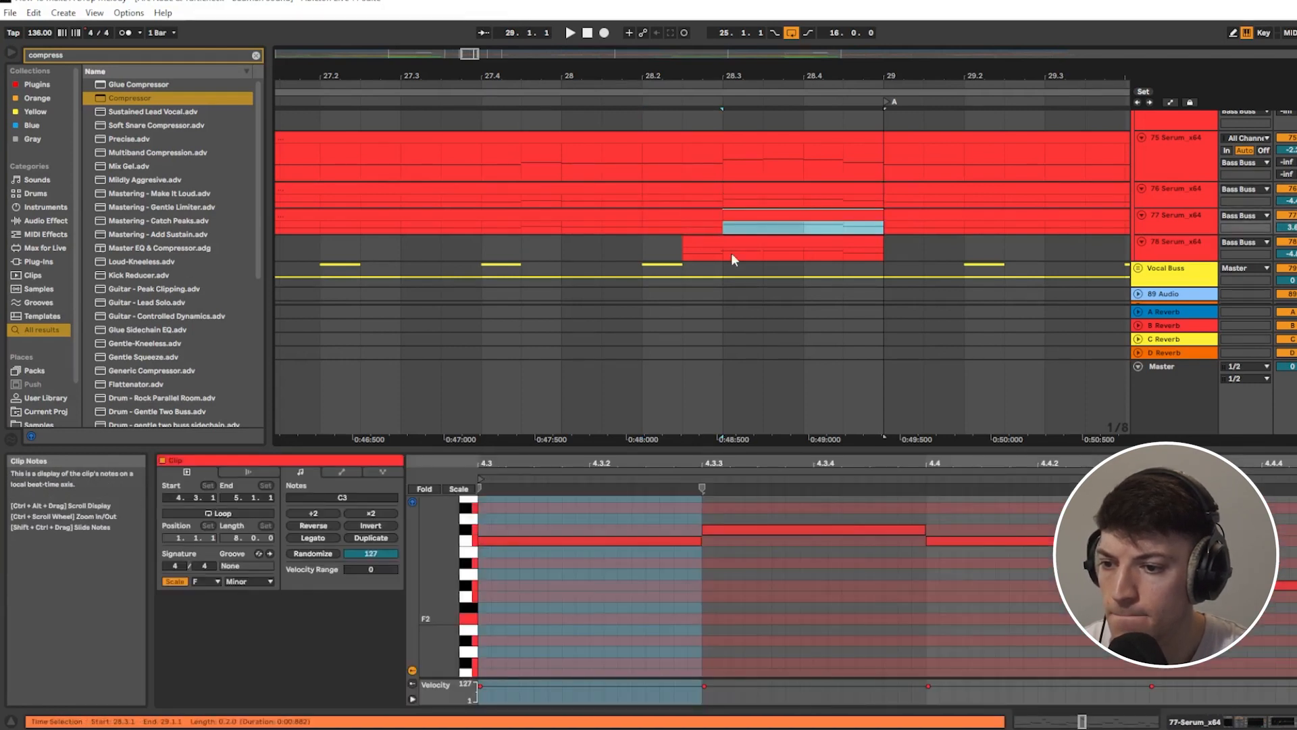
Step: Replace the start of the 78-Serum_x64 clip at 28.2.3 with a copy of the 77-Serum_x64 passage and play from bar 28
mouse_move(683, 250)
mouse_down()
mouse_move(723, 254)
mouse_move(706, 229)
mouse_up()
key(Delete)
key(ctrl+c)
click(684, 249)
key(ctrl+v)
click(546, 230)
key(space)
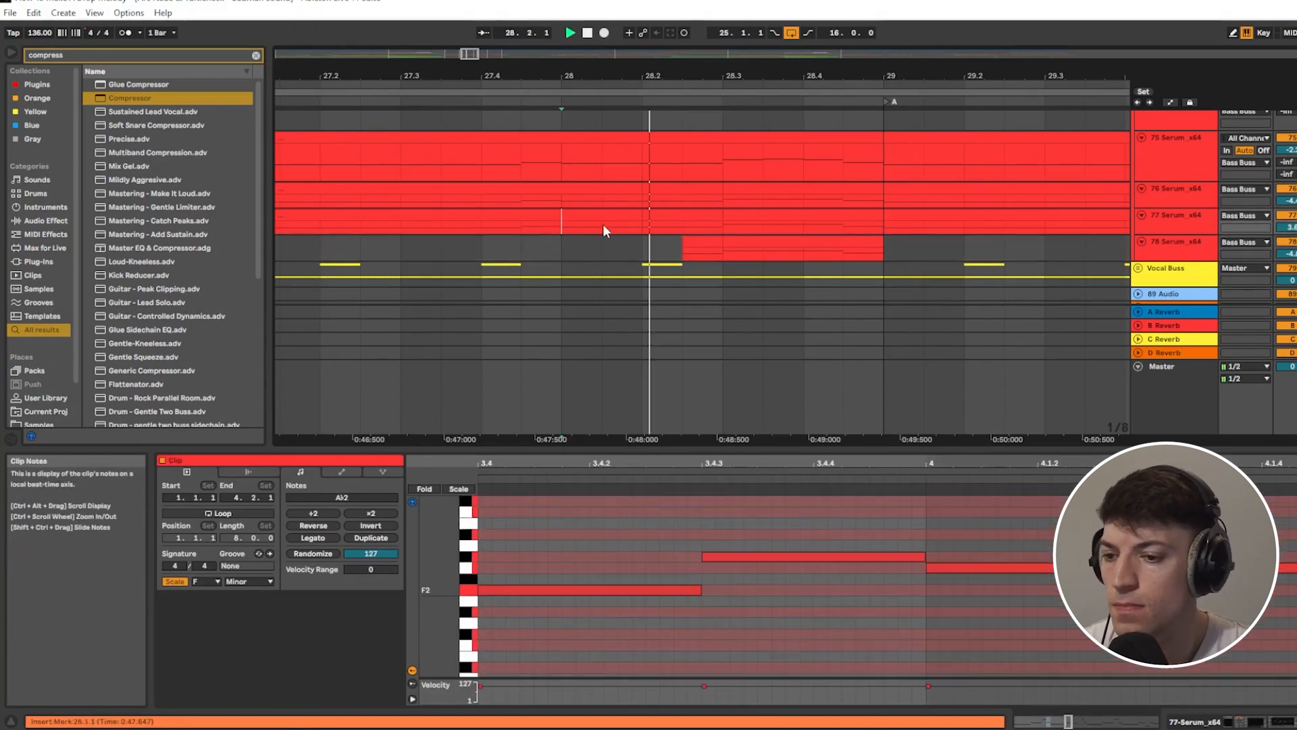
Step: Stop playback and consolidate the 78-Serum_x64 passage from 28.2.3 to 29 into one clip
scroll(608, 213, down, 3)
key(space)
drag(656, 251, 727, 256)
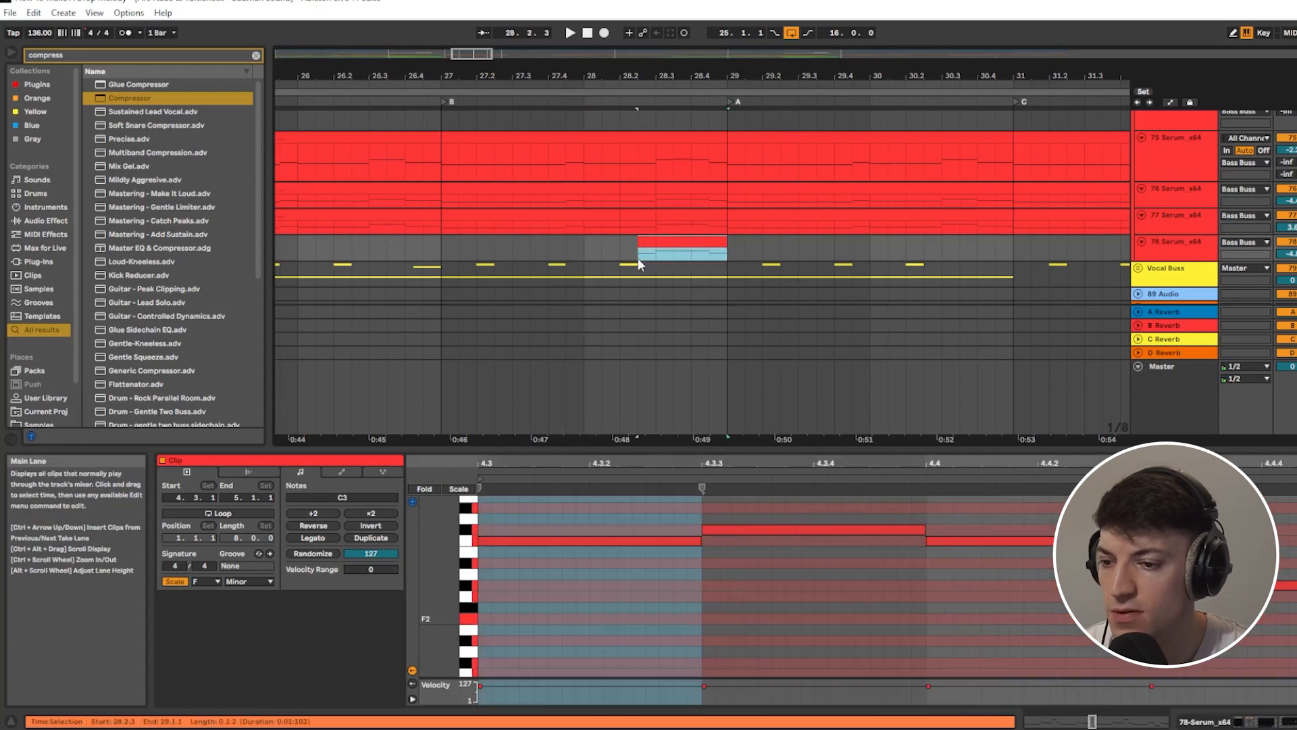
shift+click(639, 258)
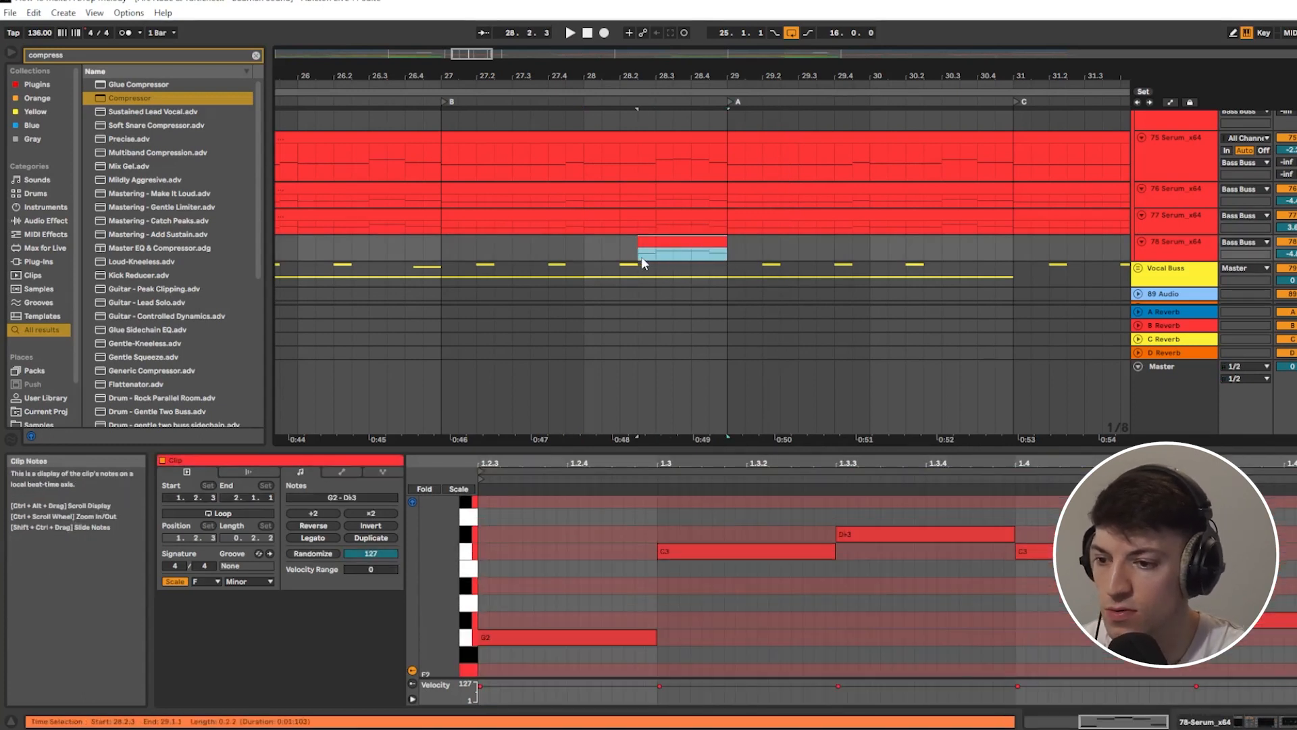
key(ctrl+j)
Step: Try all notes of the 78-Serum_x64 fill one octave higher, play it, and transpose them back down an octave
click(582, 514)
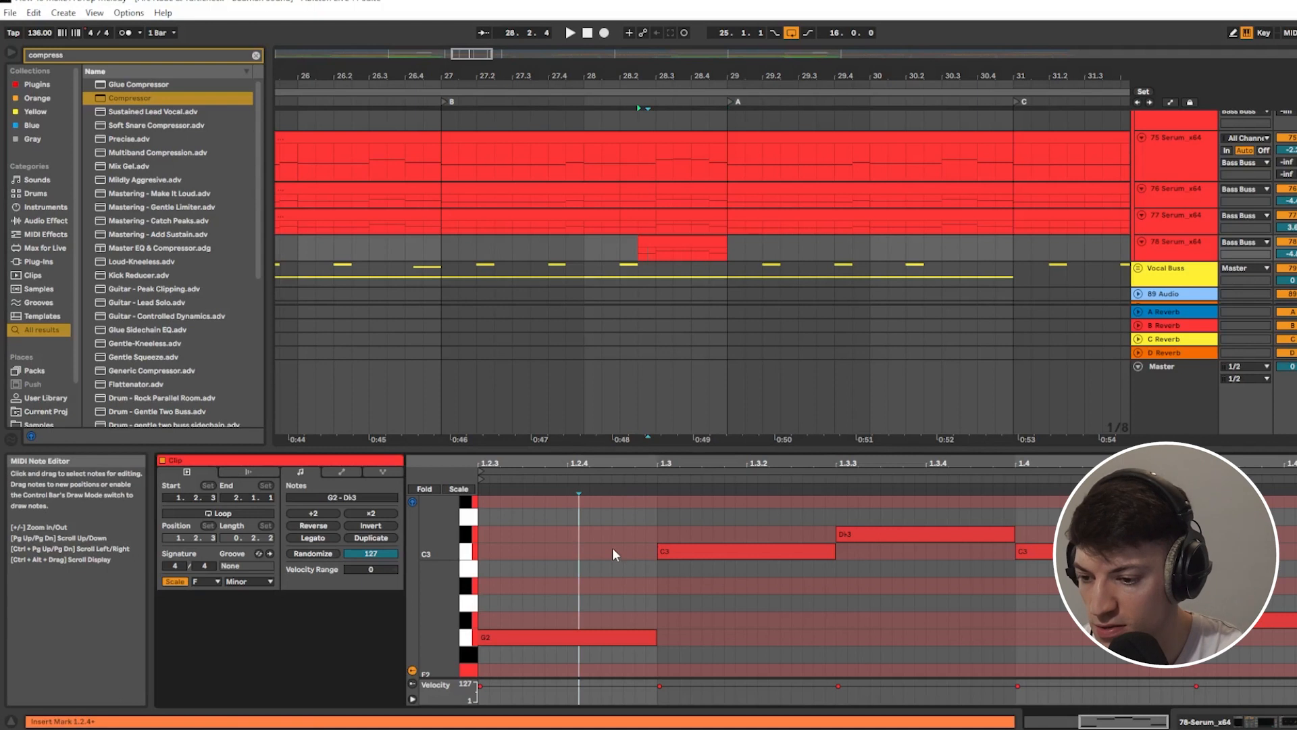
key(ctrl+a)
key(shift+Up)
key(space)
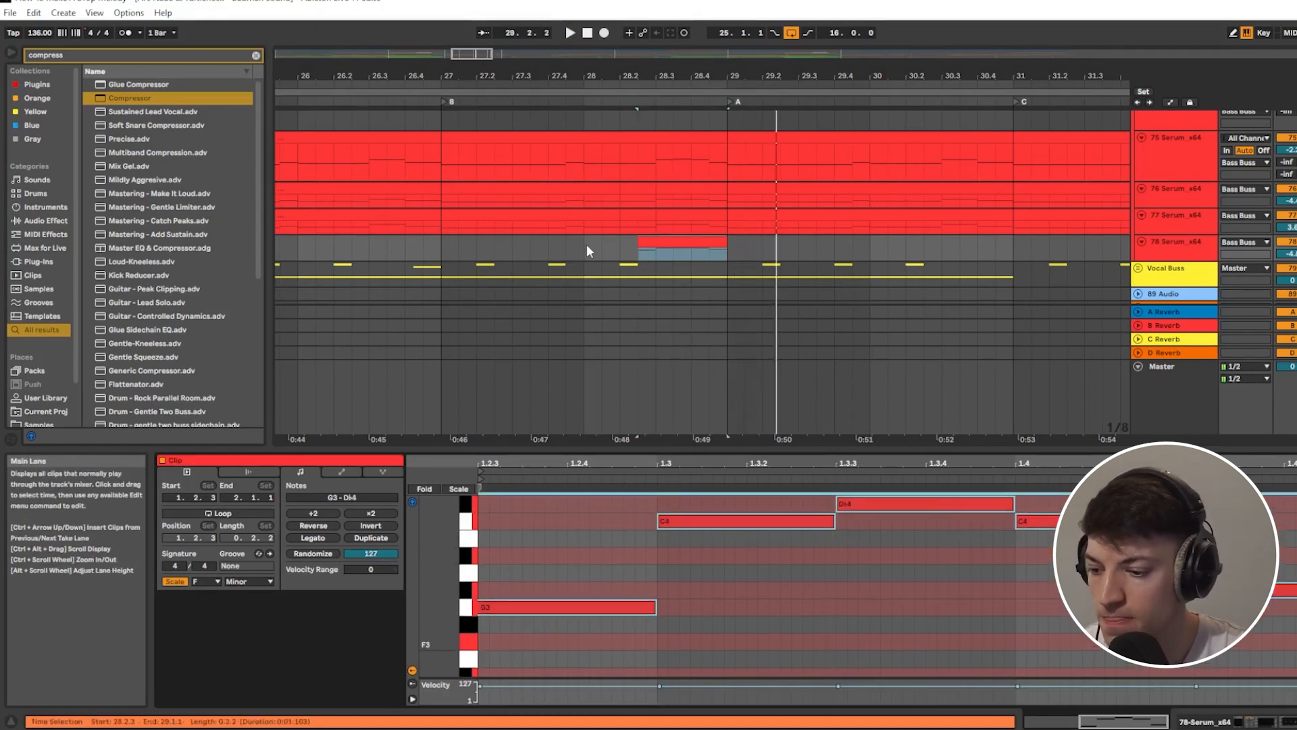
key(shift+Down)
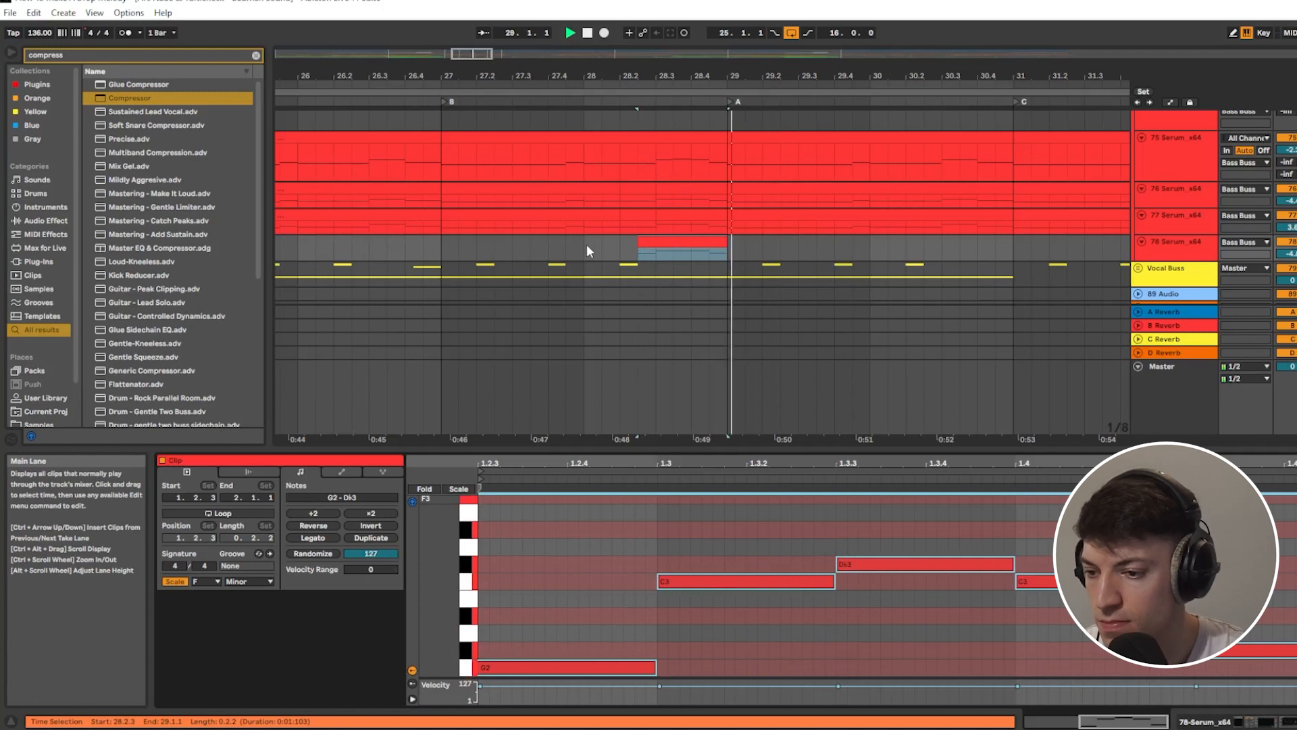
scroll(591, 248, down, 1)
scroll(595, 246, down, 3)
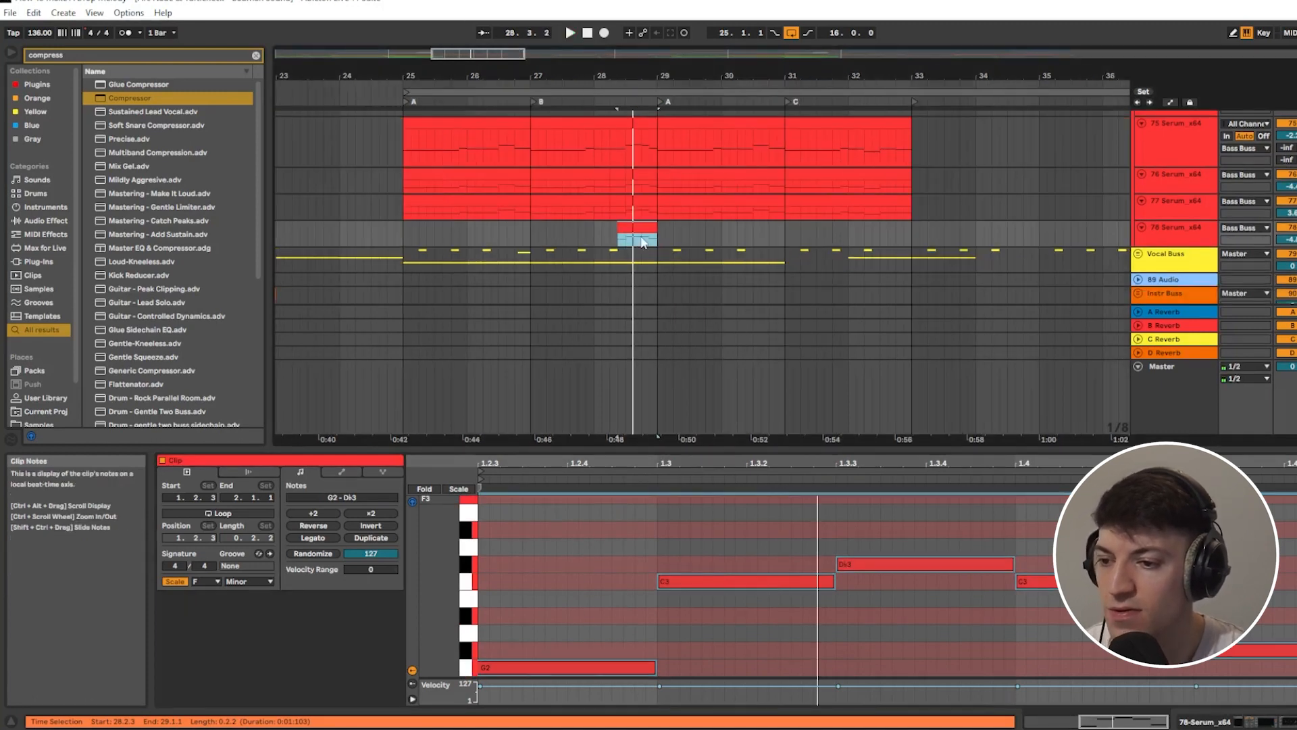
key(space)
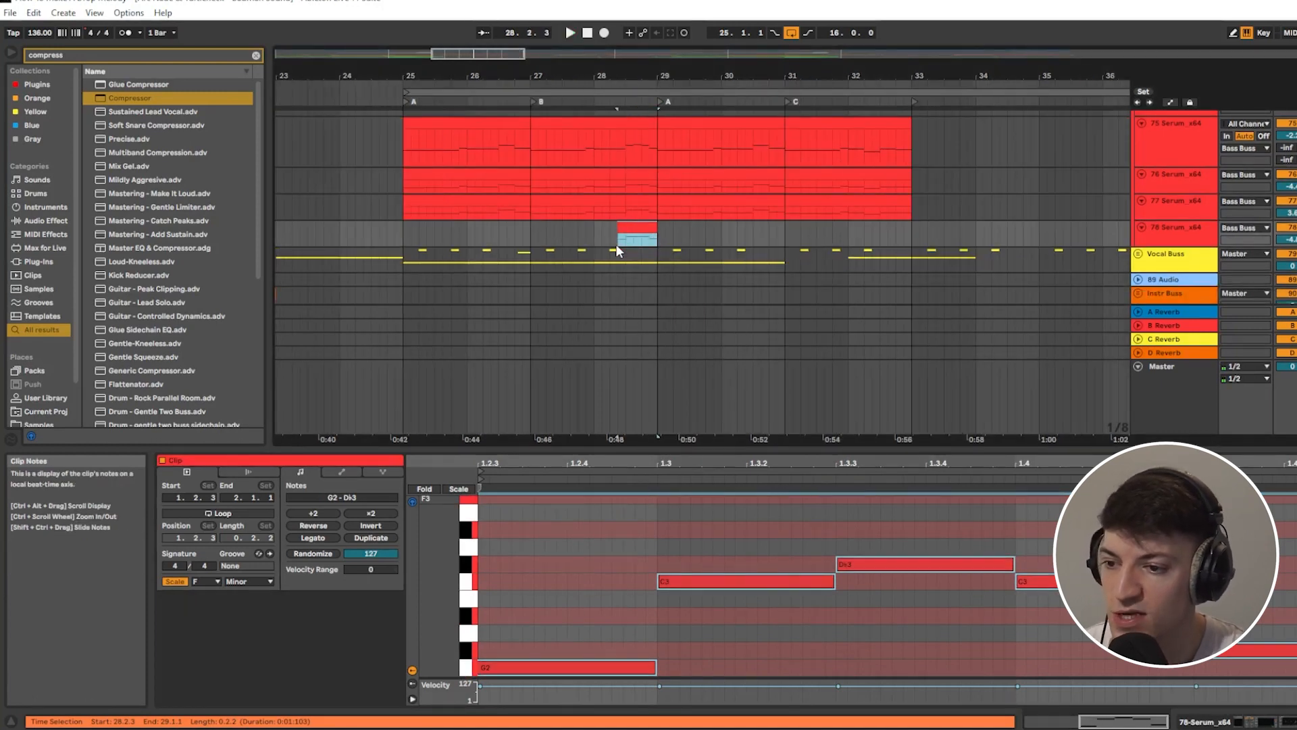
Step: Paste the fill on the 78-Serum_x64 track at 32.2.3 so that it ends at bar 33
click(880, 234)
scroll(872, 240, up, 3)
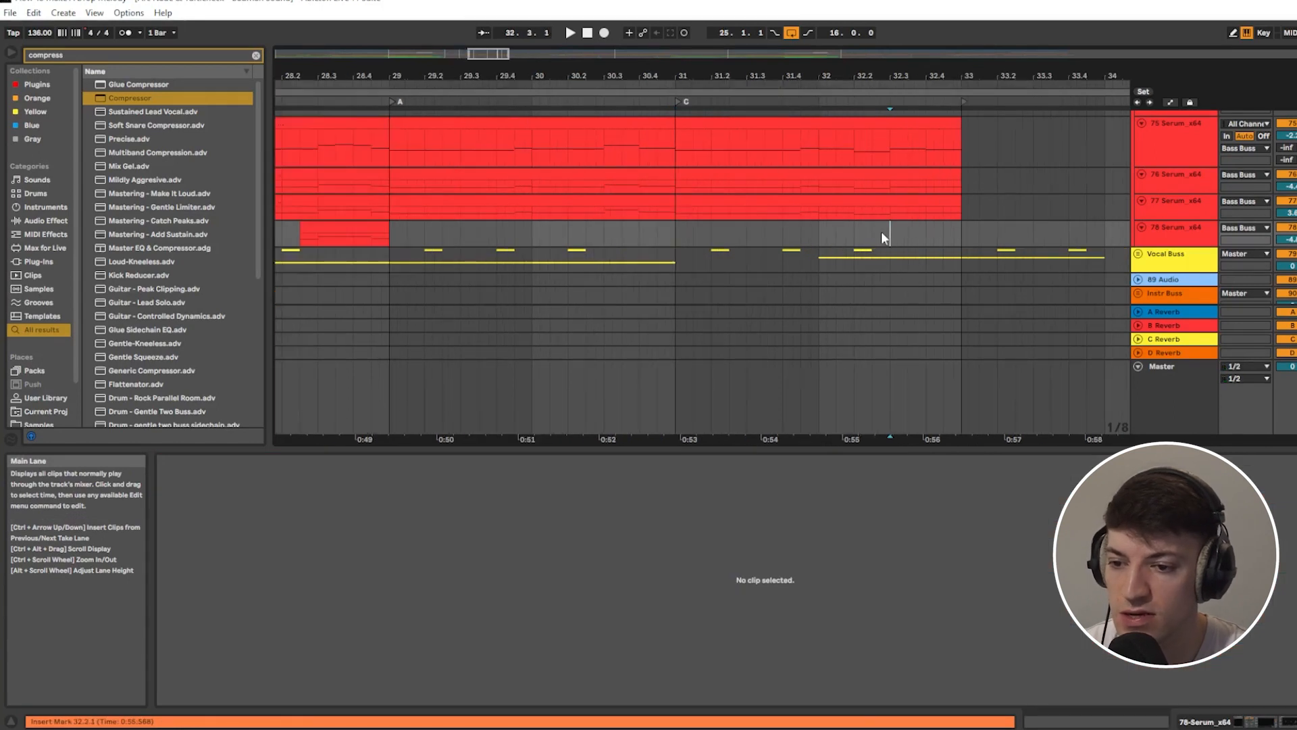
key(ctrl+v)
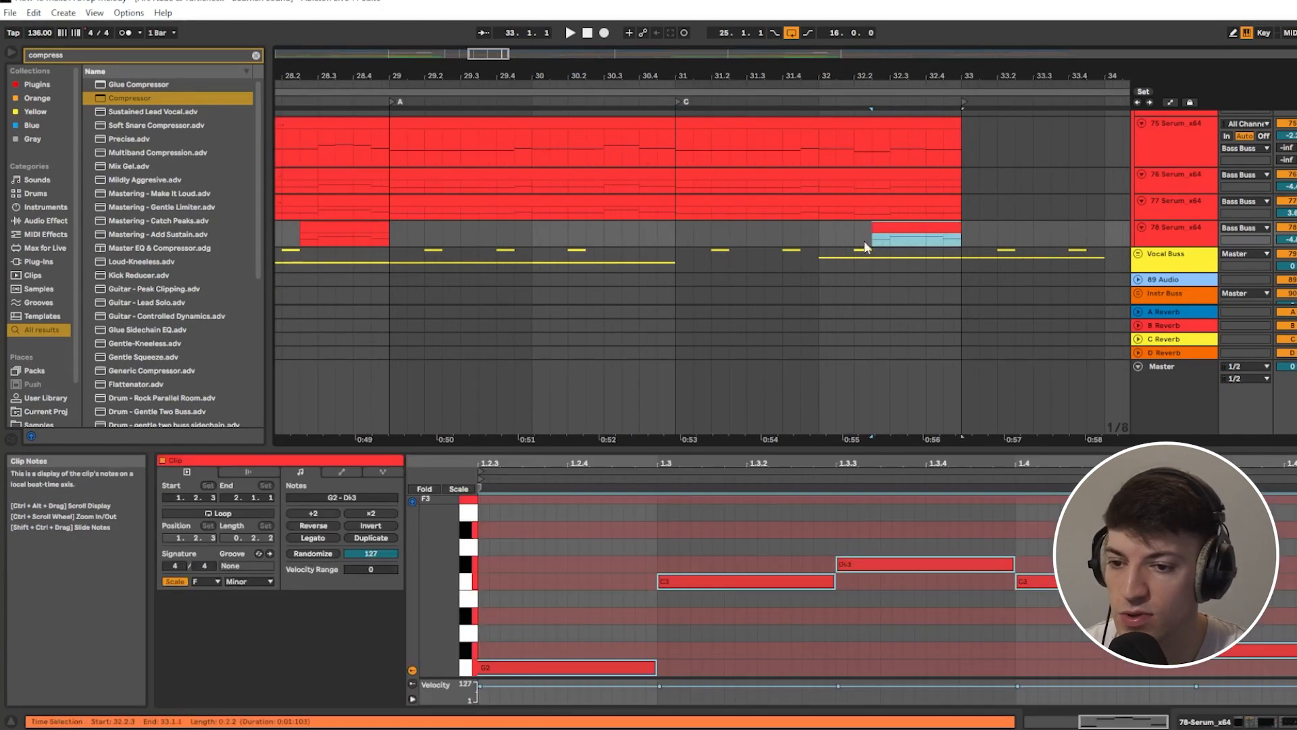
scroll(743, 229, down, 5)
scroll(866, 277, up, 2)
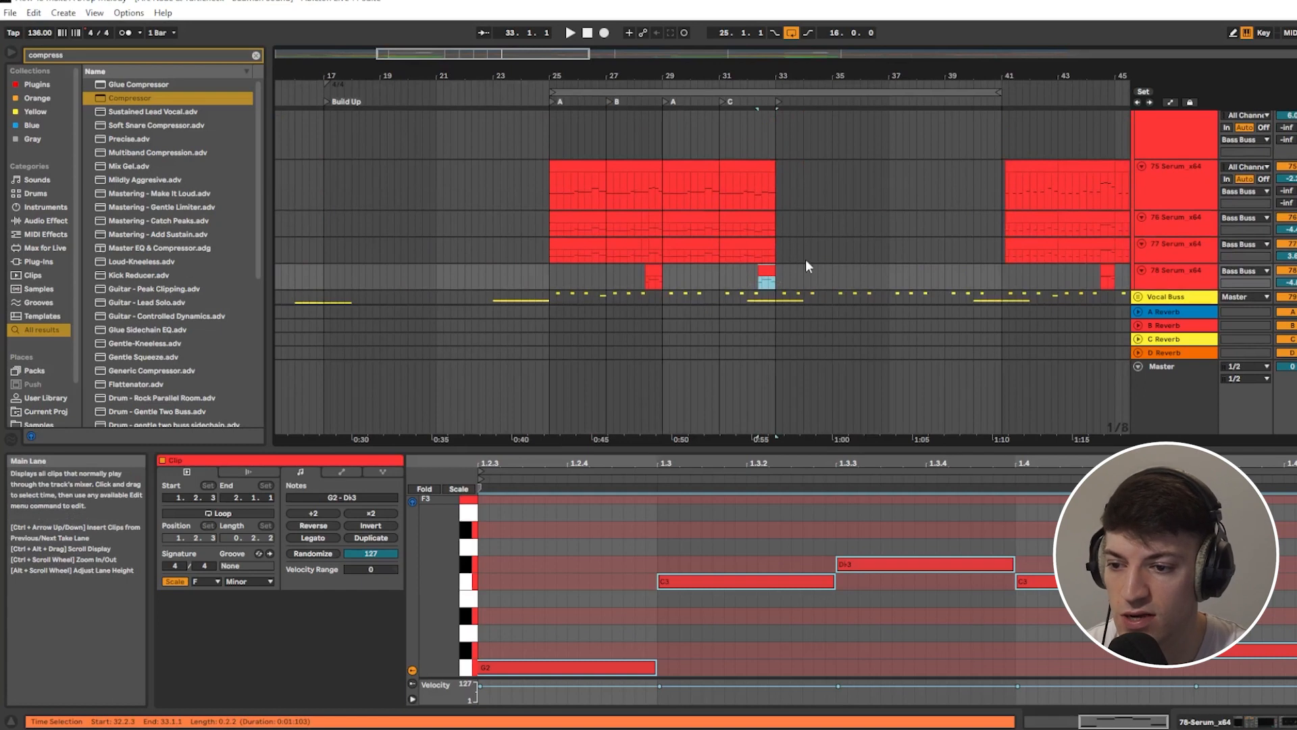
Step: Copy the 75-, 76- and 77-Serum_x64 clips from bars 25 to 33 and paste them at bar 33
click(526, 177)
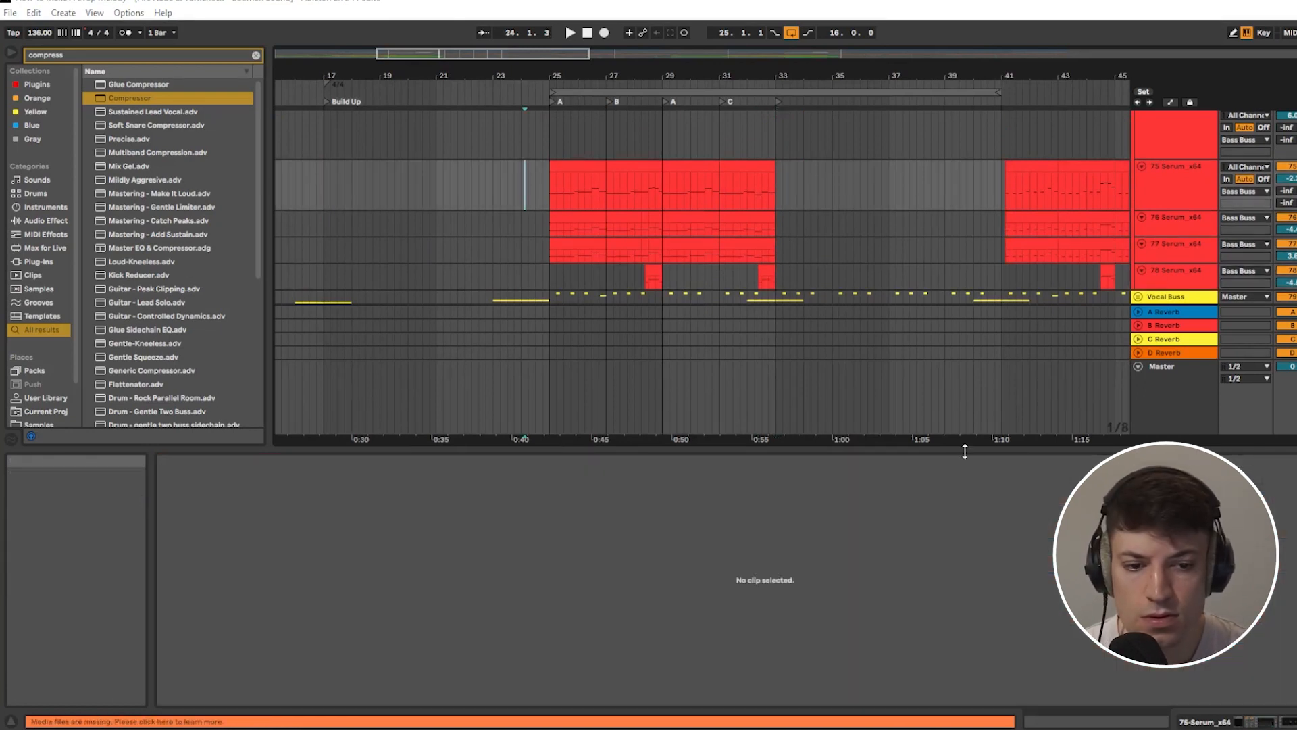
click(549, 195)
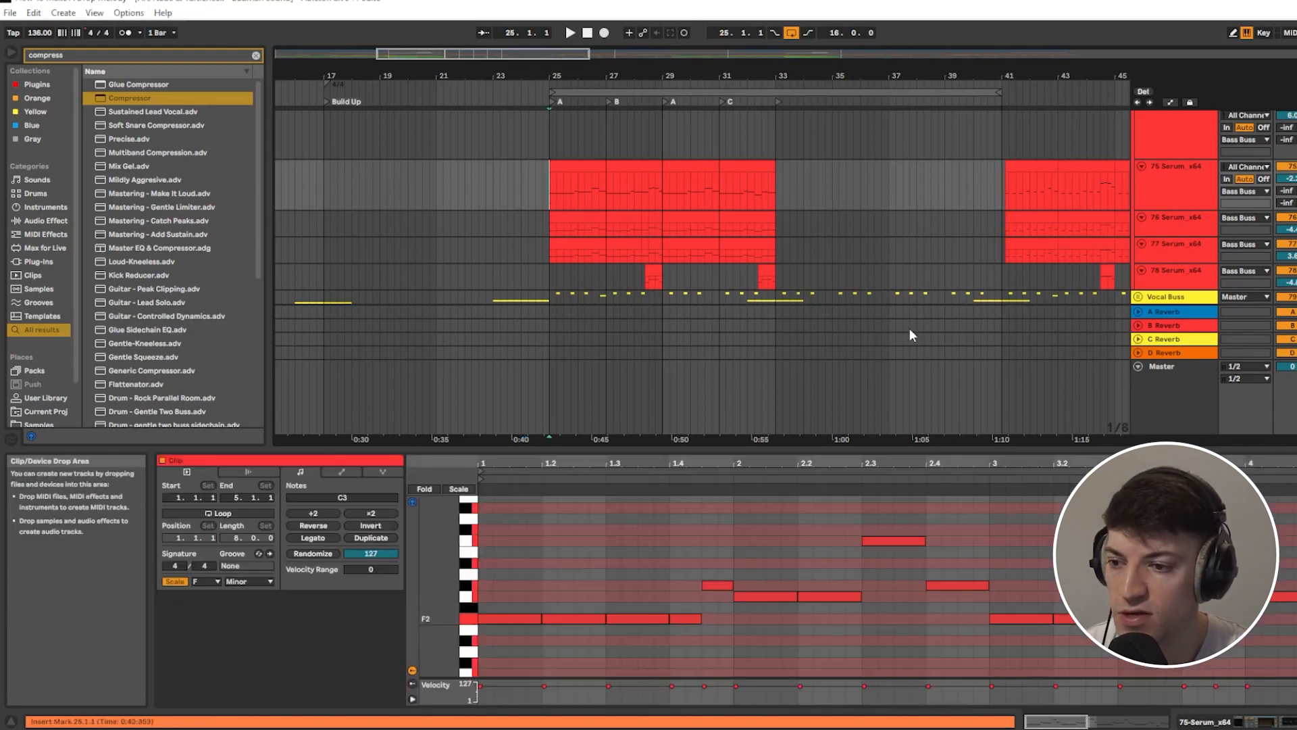
drag(484, 53, 522, 53)
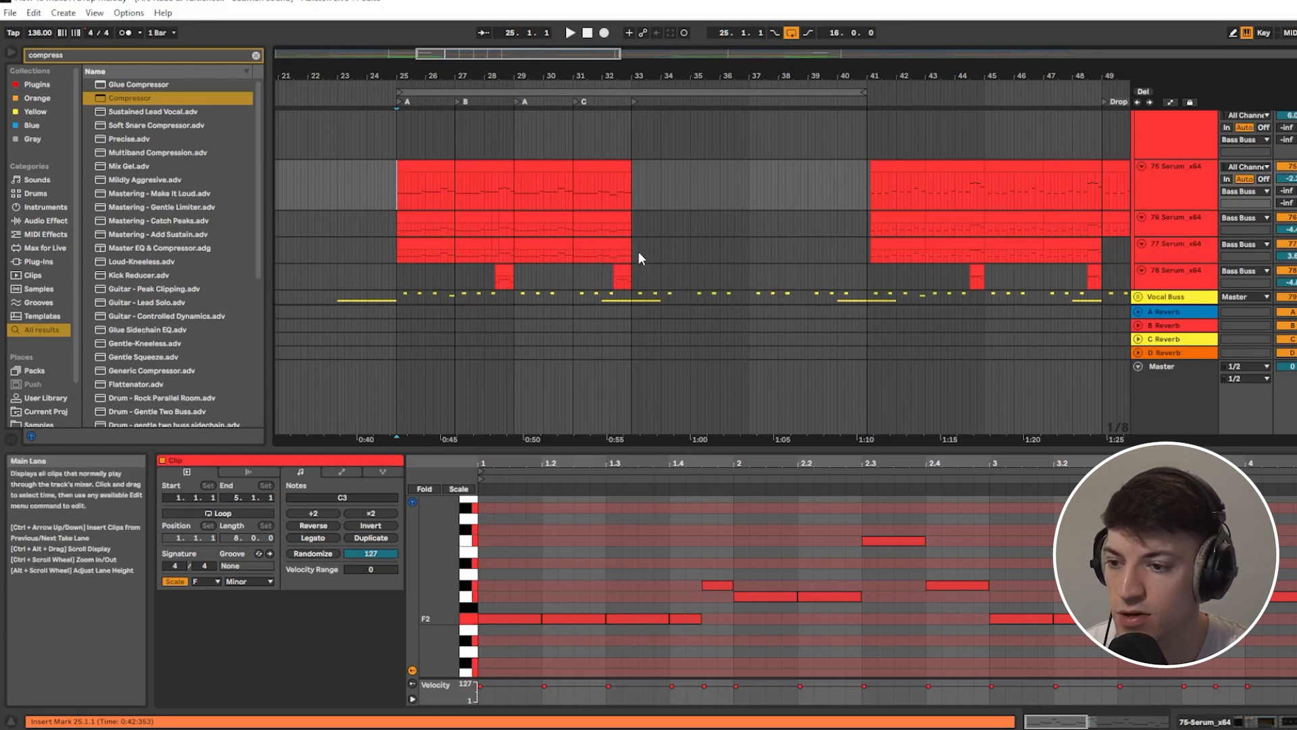
drag(630, 254, 390, 197)
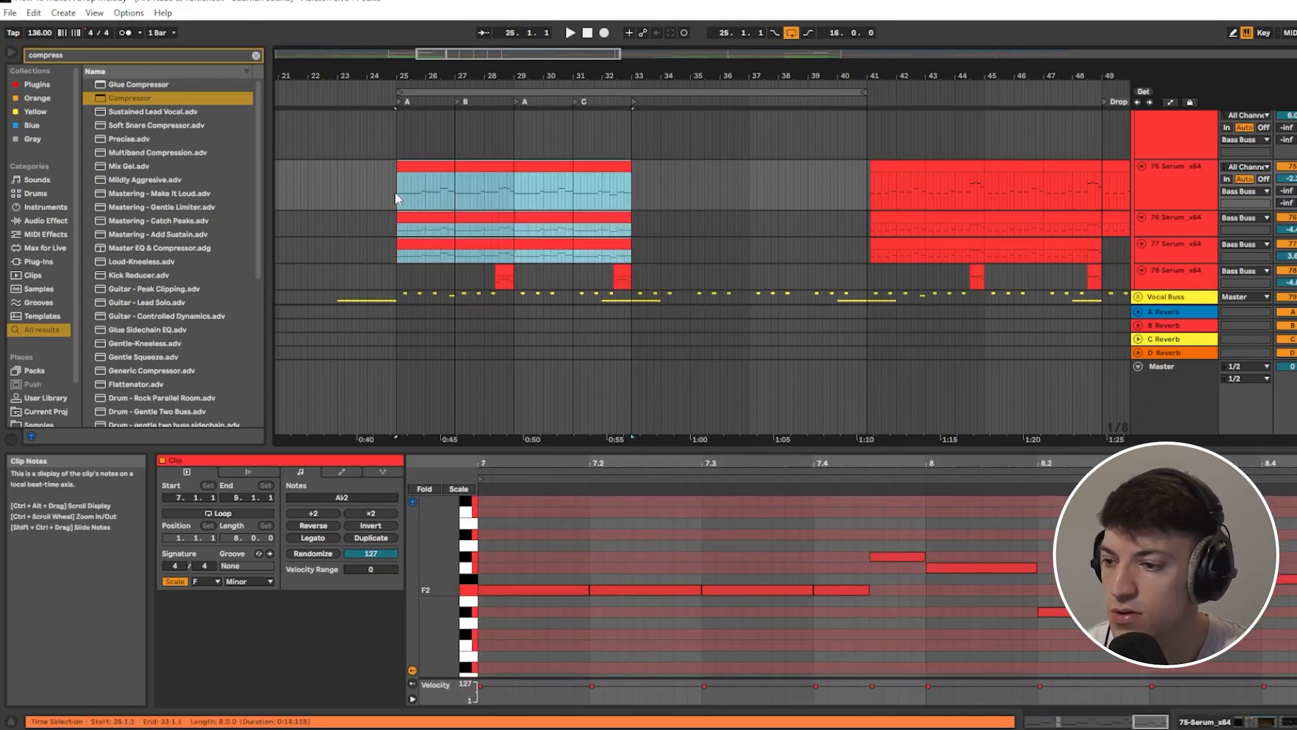
click(648, 197)
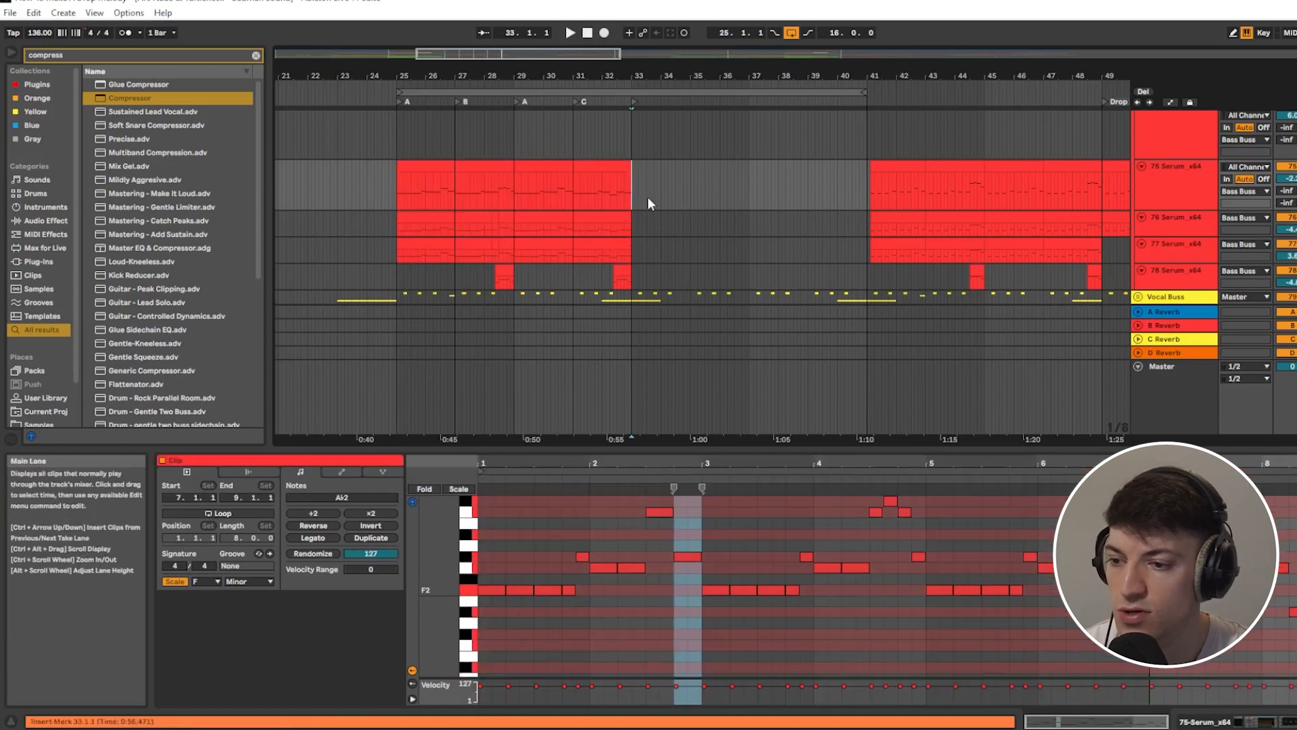
key(ctrl+v)
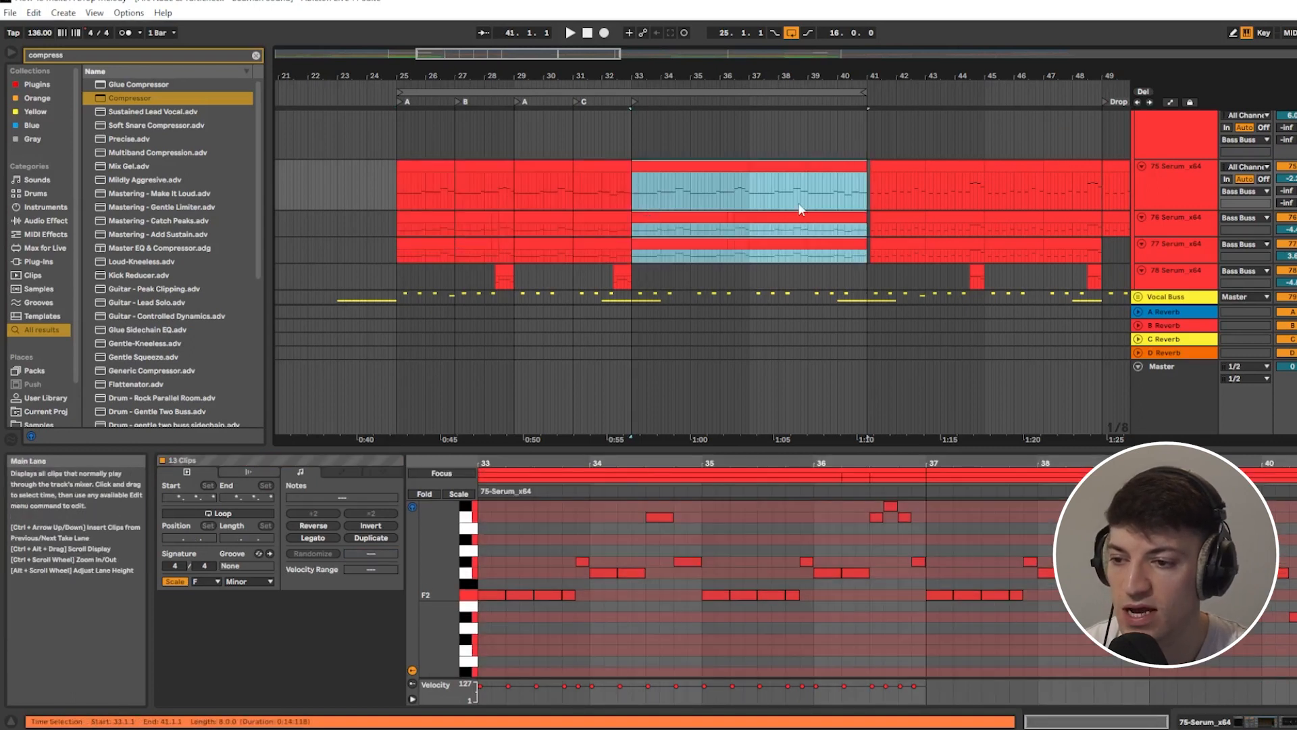
Step: Copy the 77-Serum_x64 passage from bar 33 to 41 onto the 78-Serum_x64 track at bar 33
scroll(838, 244, up, 3)
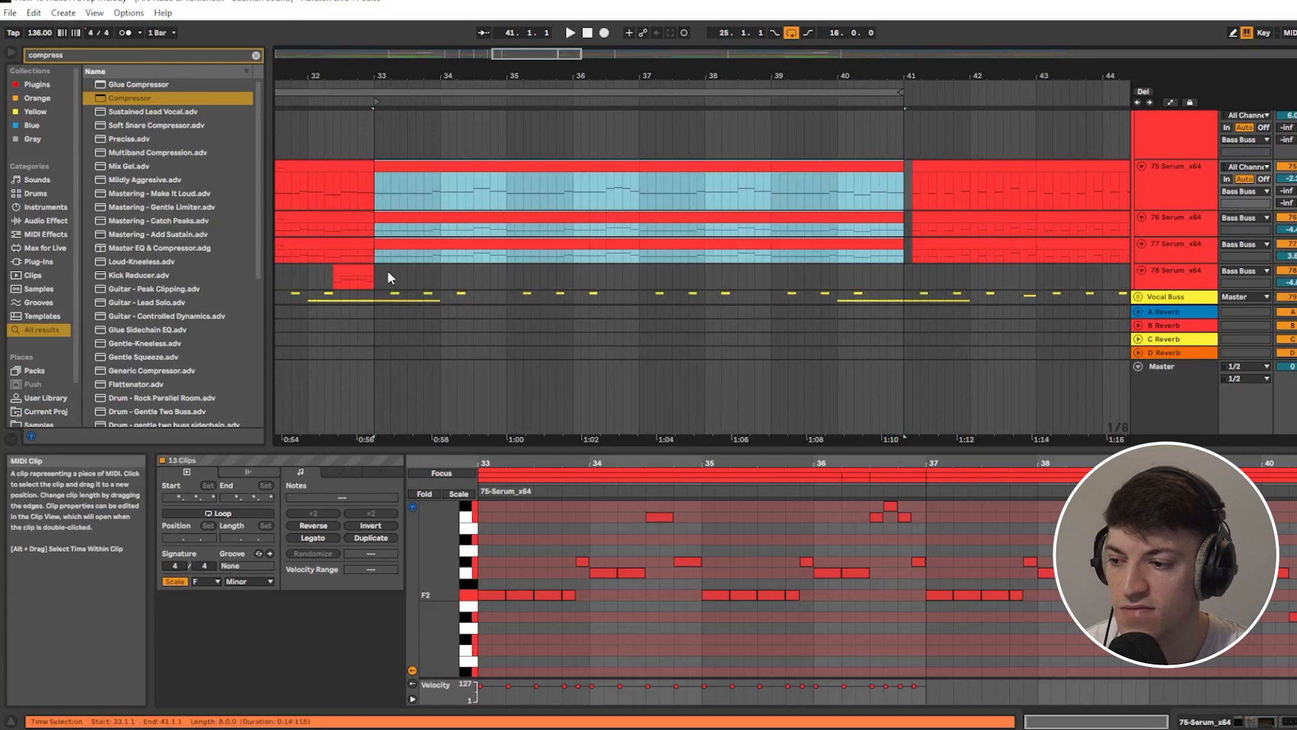
click(376, 254)
drag(376, 254, 902, 248)
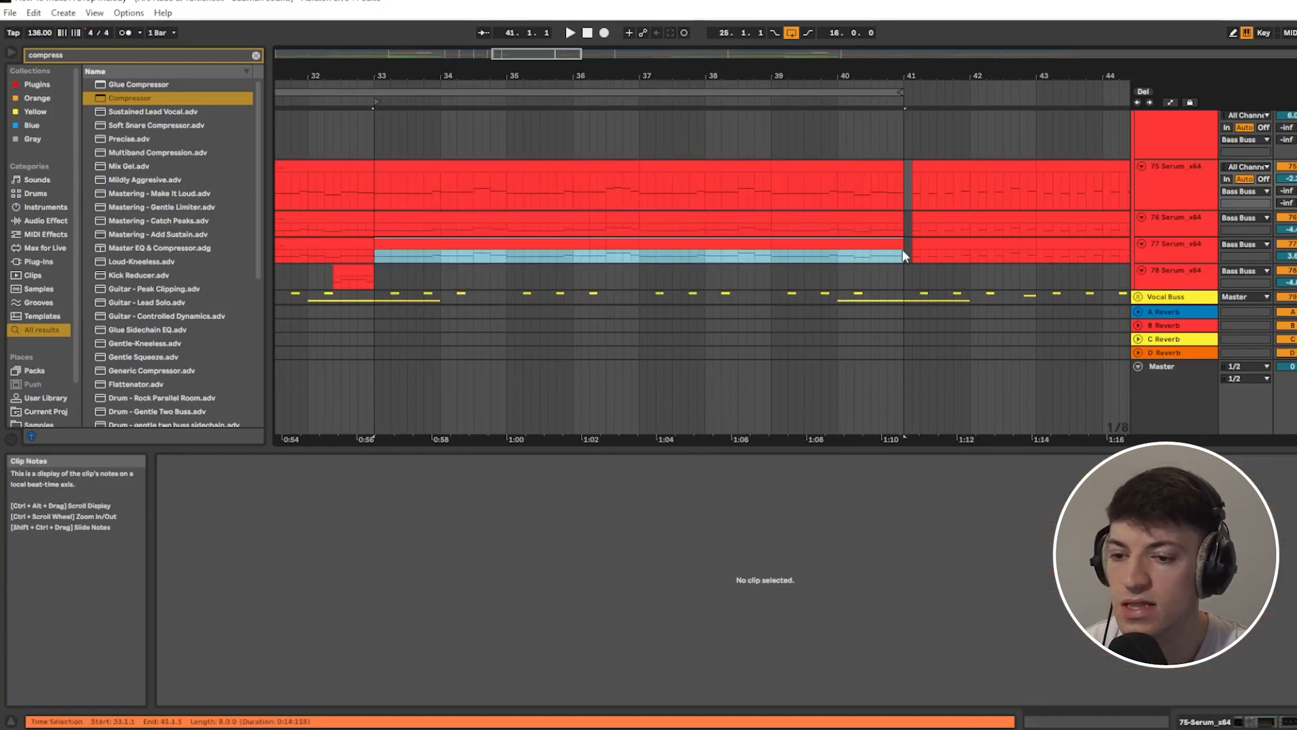
click(376, 278)
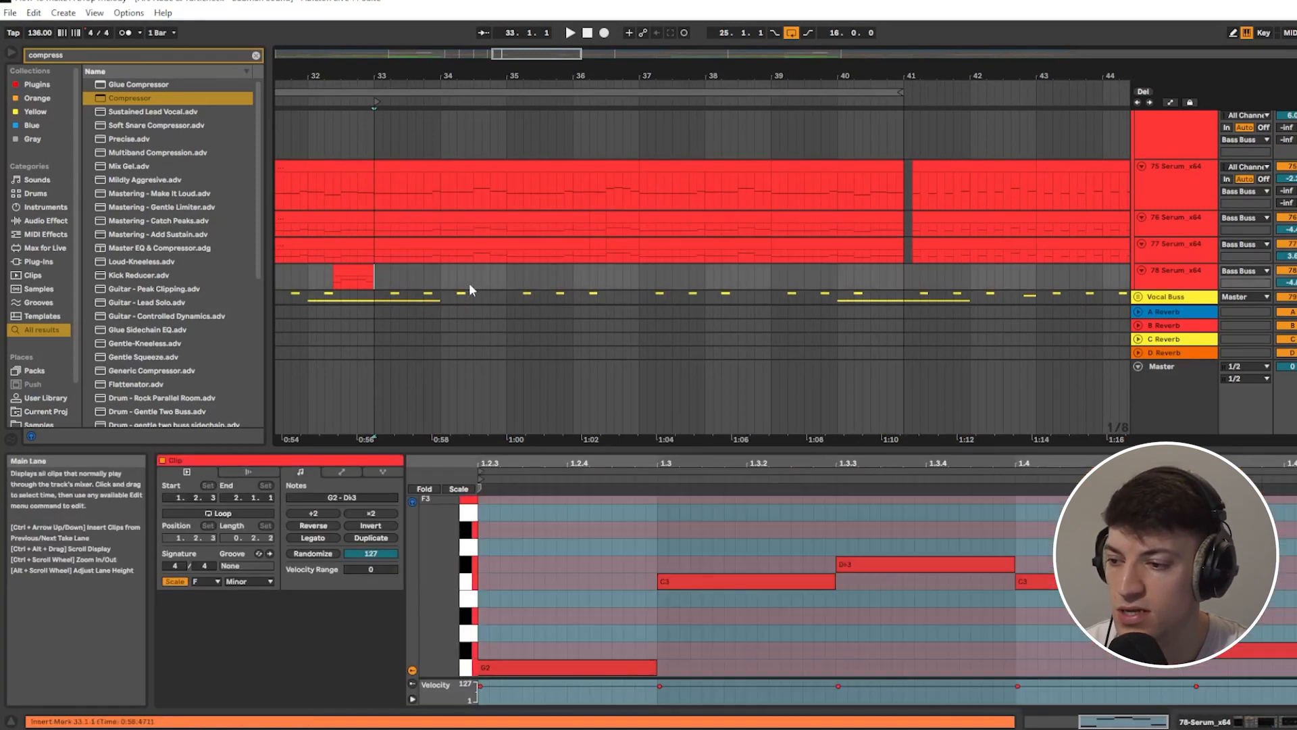
key(ctrl+v)
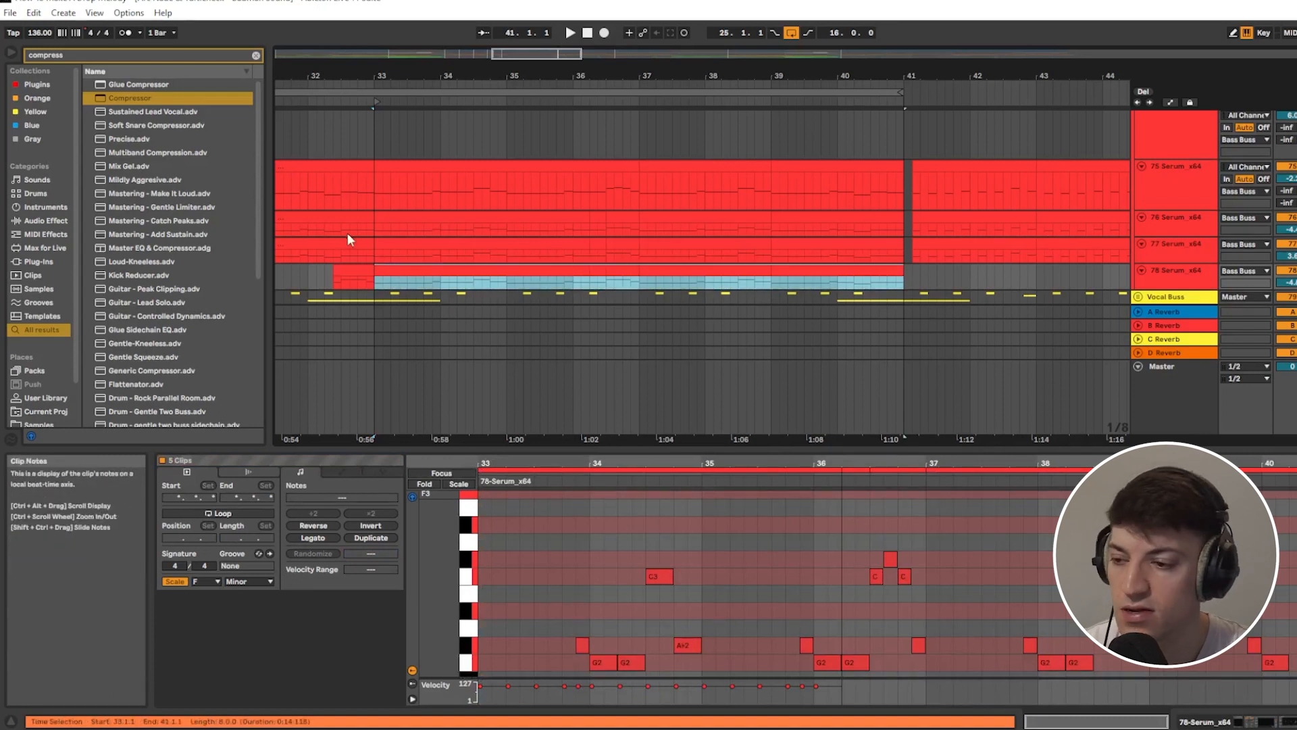
Step: Delete the 78-Serum_x64 fill just before bar 33 and play from 32.2 through to bar 41
click(380, 283)
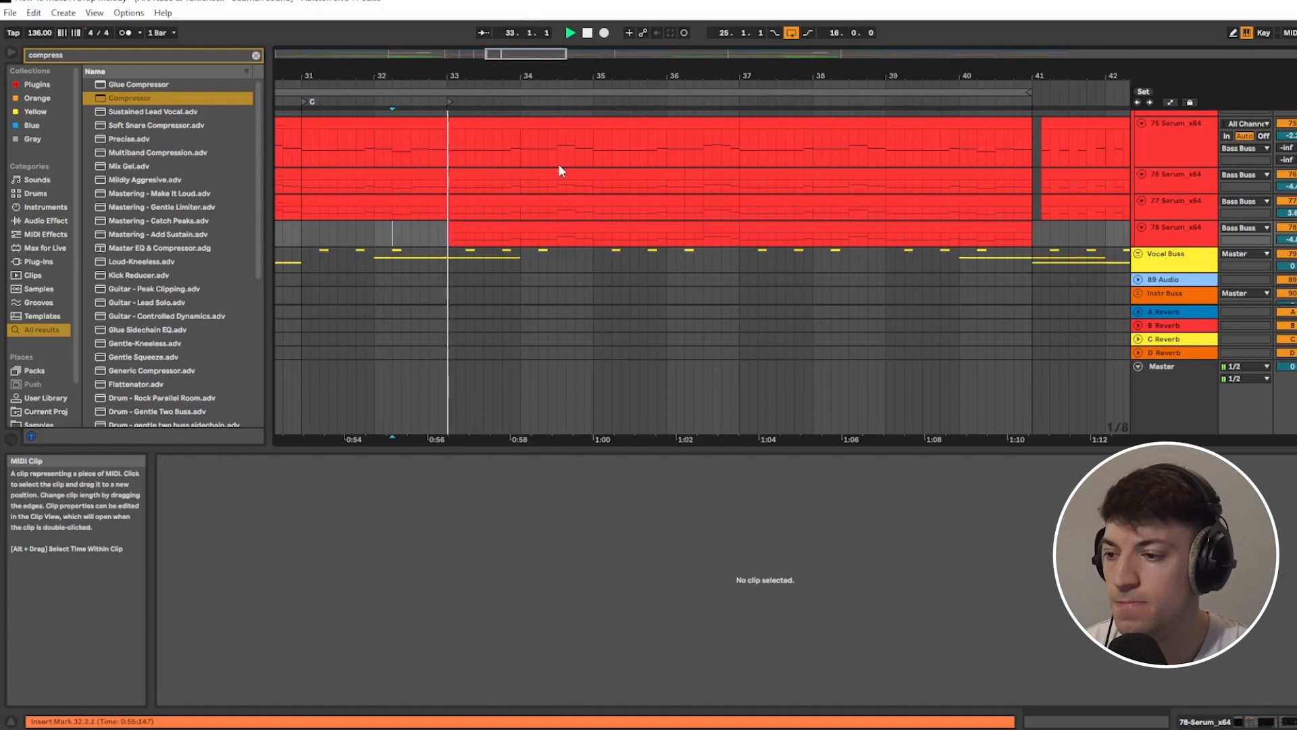
drag(486, 54, 517, 54)
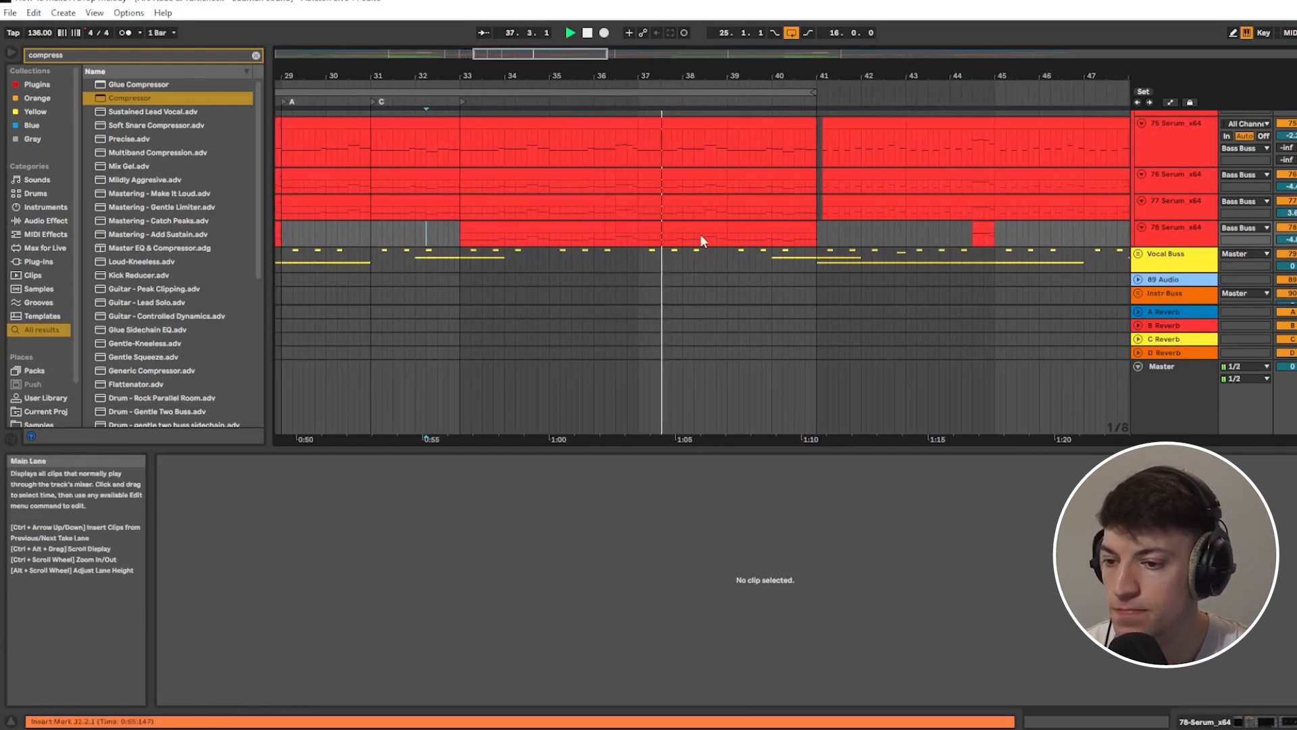
scroll(703, 240, up, 3)
scroll(701, 237, down, 2)
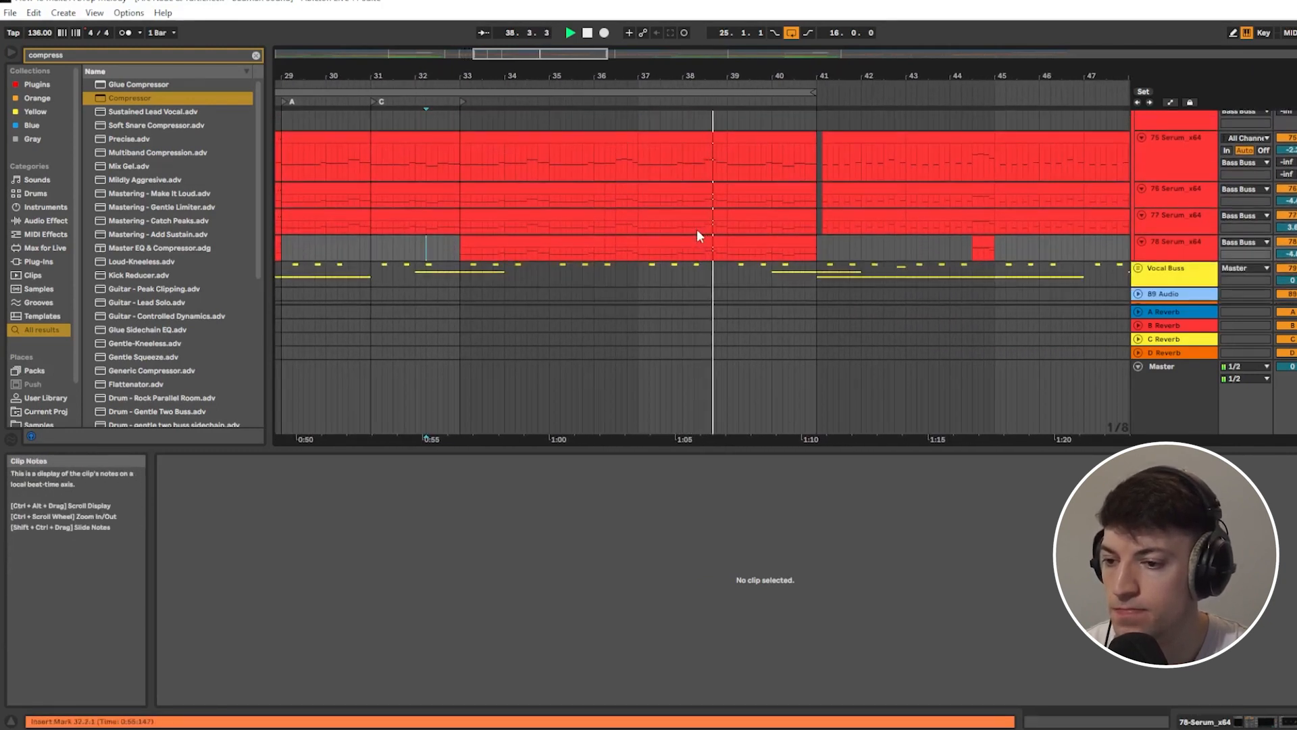
scroll(733, 242, down, 2)
scroll(733, 238, up, 3)
scroll(733, 238, down, 3)
scroll(726, 241, up, 3)
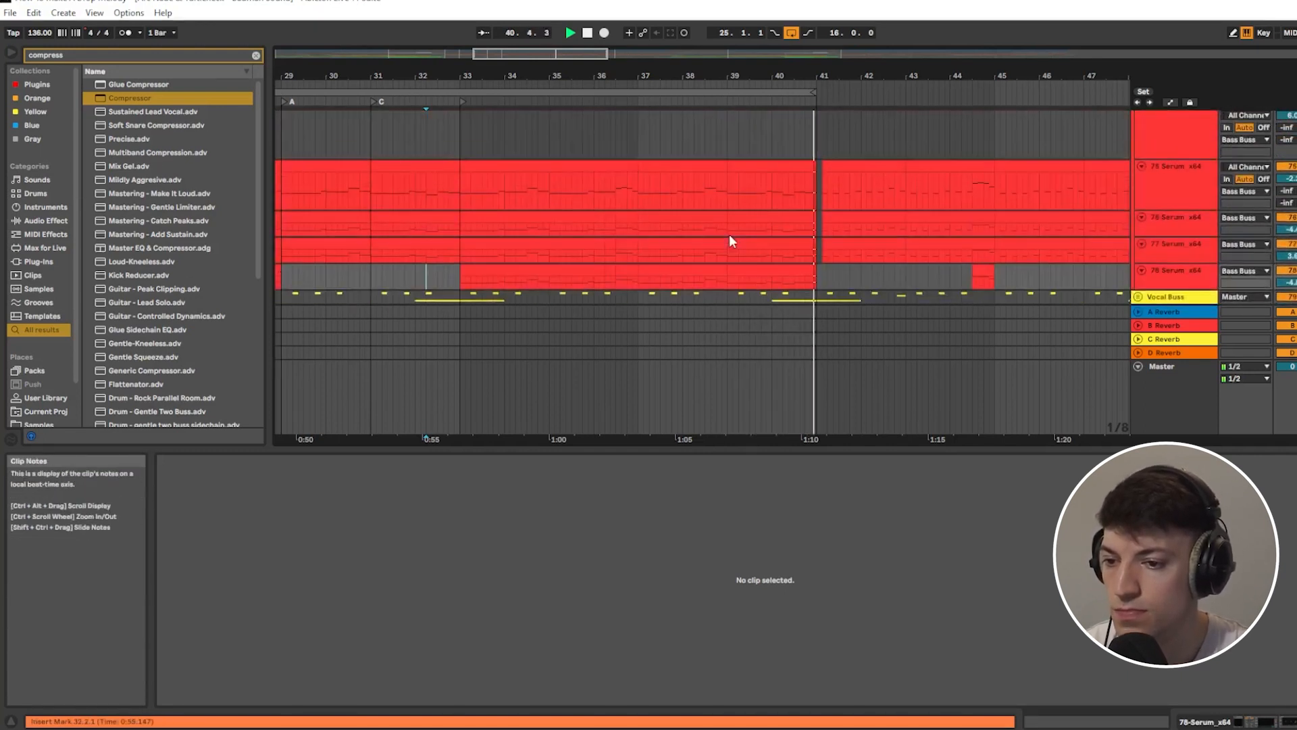
Step: Open the 75-Serum_x64 clip starting at bar 33 to view its notes, and play the transition from 32.2
click(494, 165)
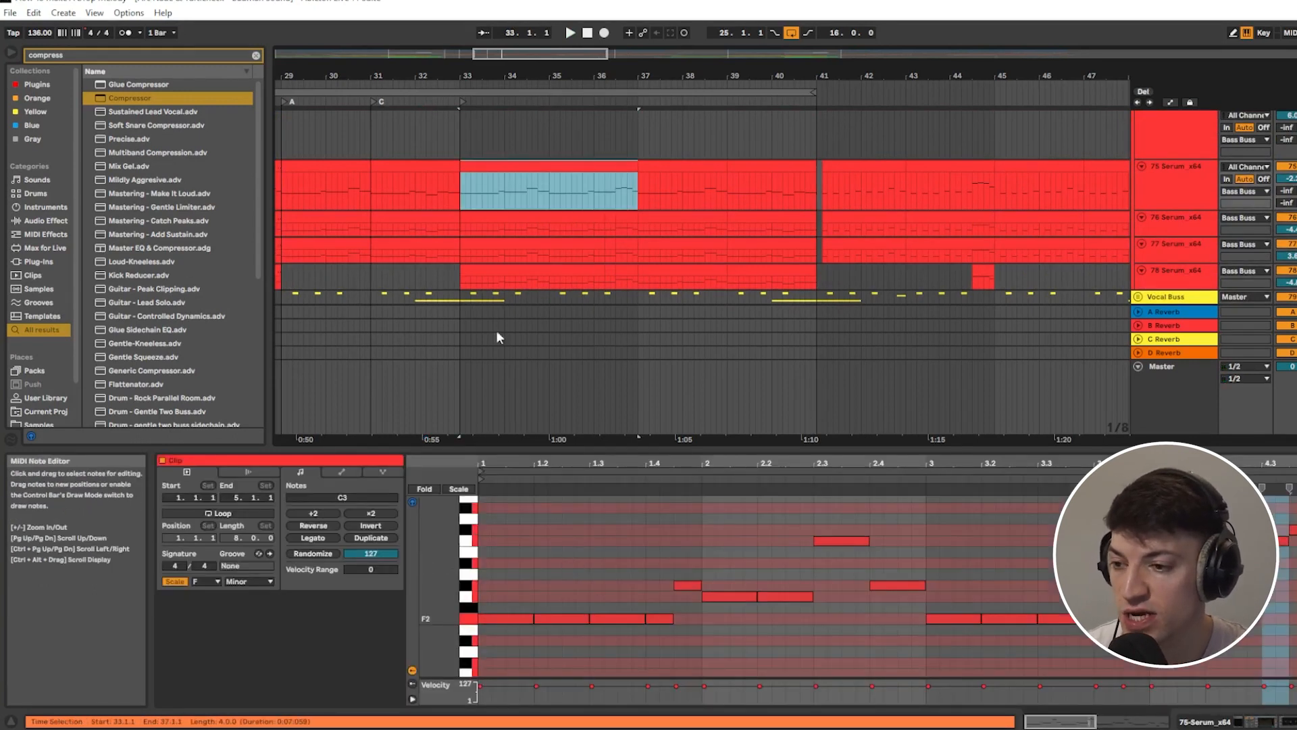
scroll(567, 547, down, 1)
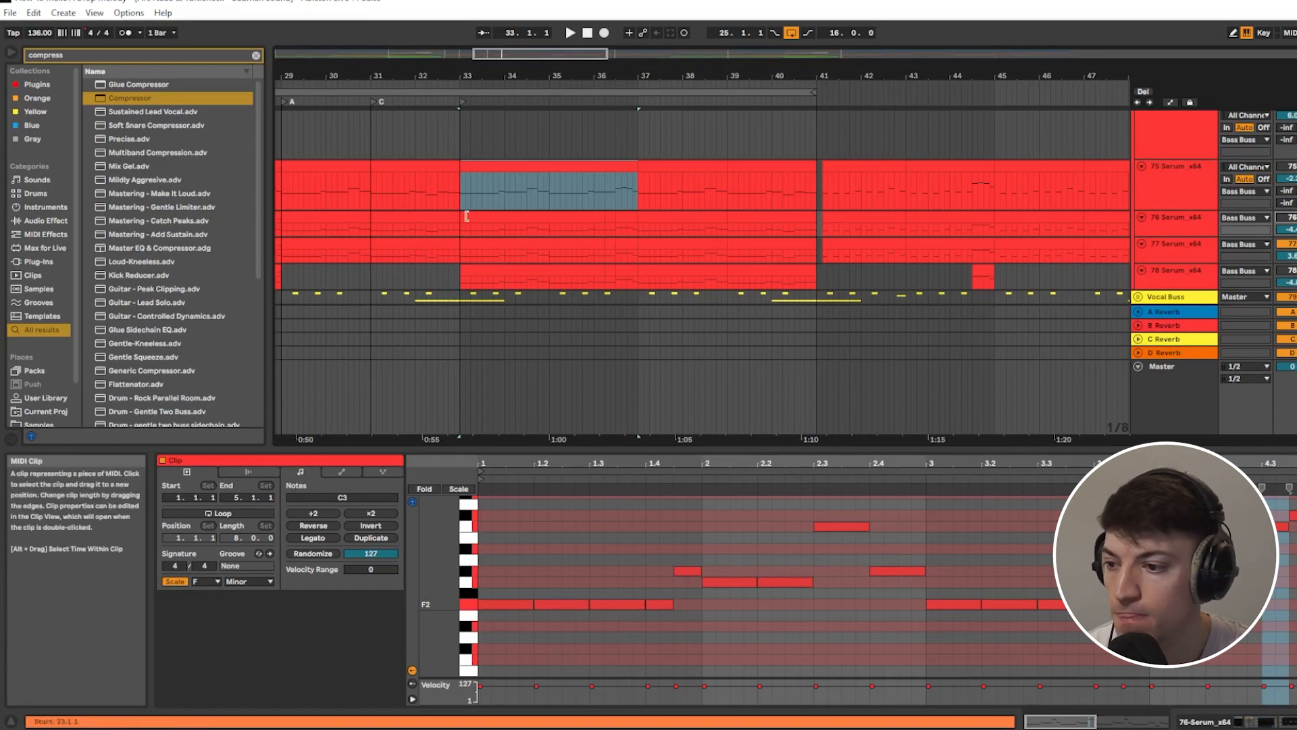
click(432, 217)
click(432, 227)
key(space)
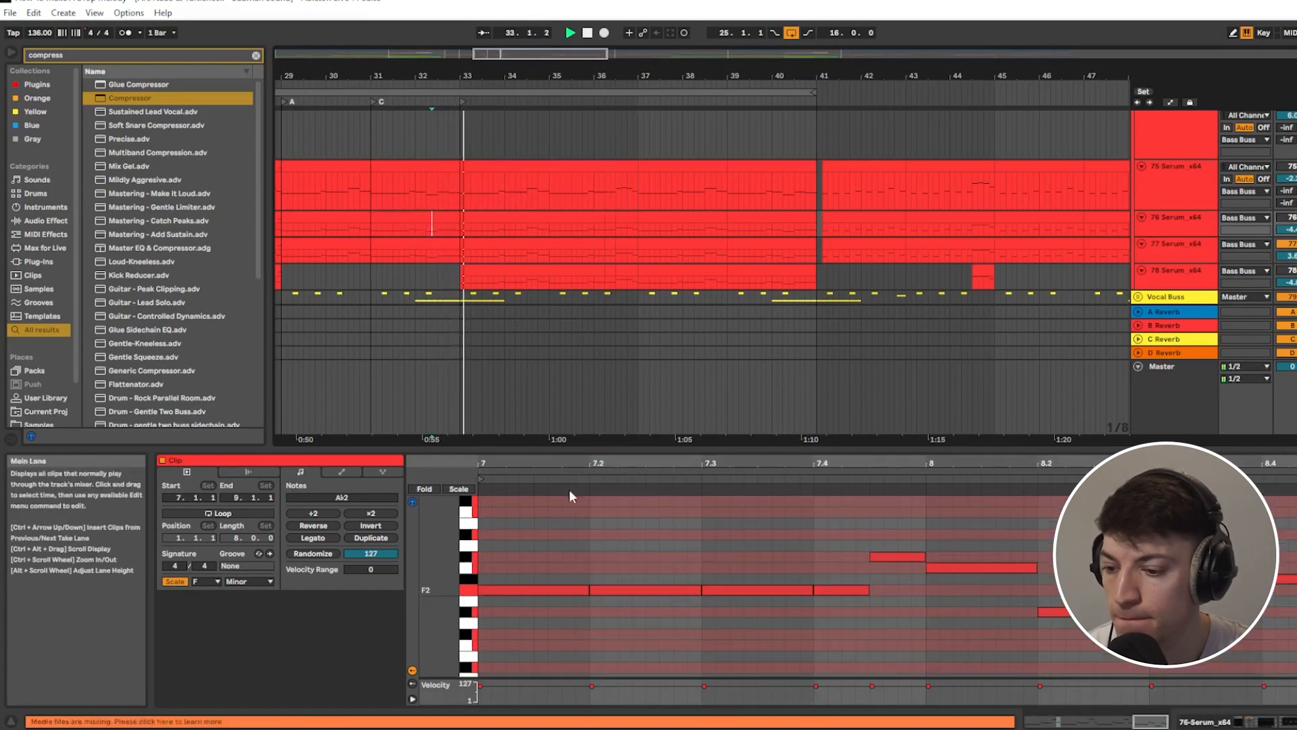
Step: Lower the F2 note on beat 1.2 of the 77-Serum_x64 clip at bar 33 to Eb2 and play it
click(512, 245)
key(space)
drag(560, 589, 559, 612)
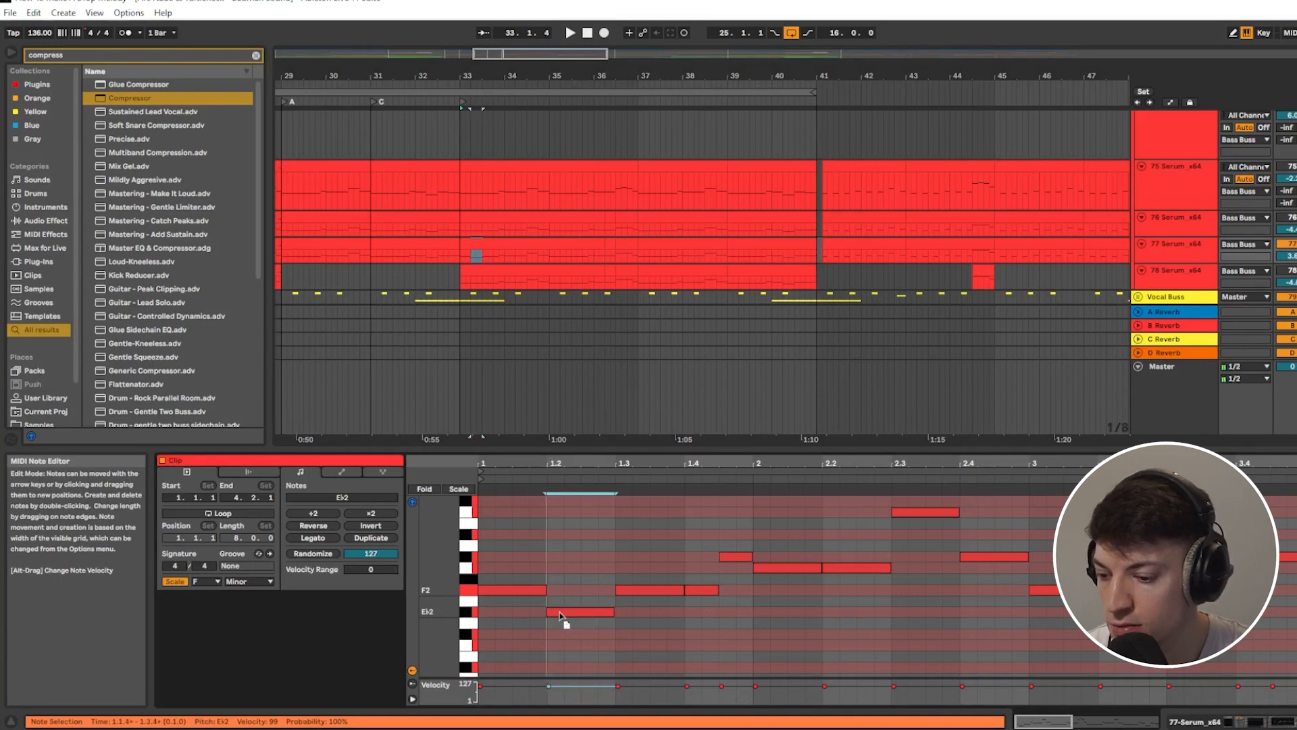
key(space)
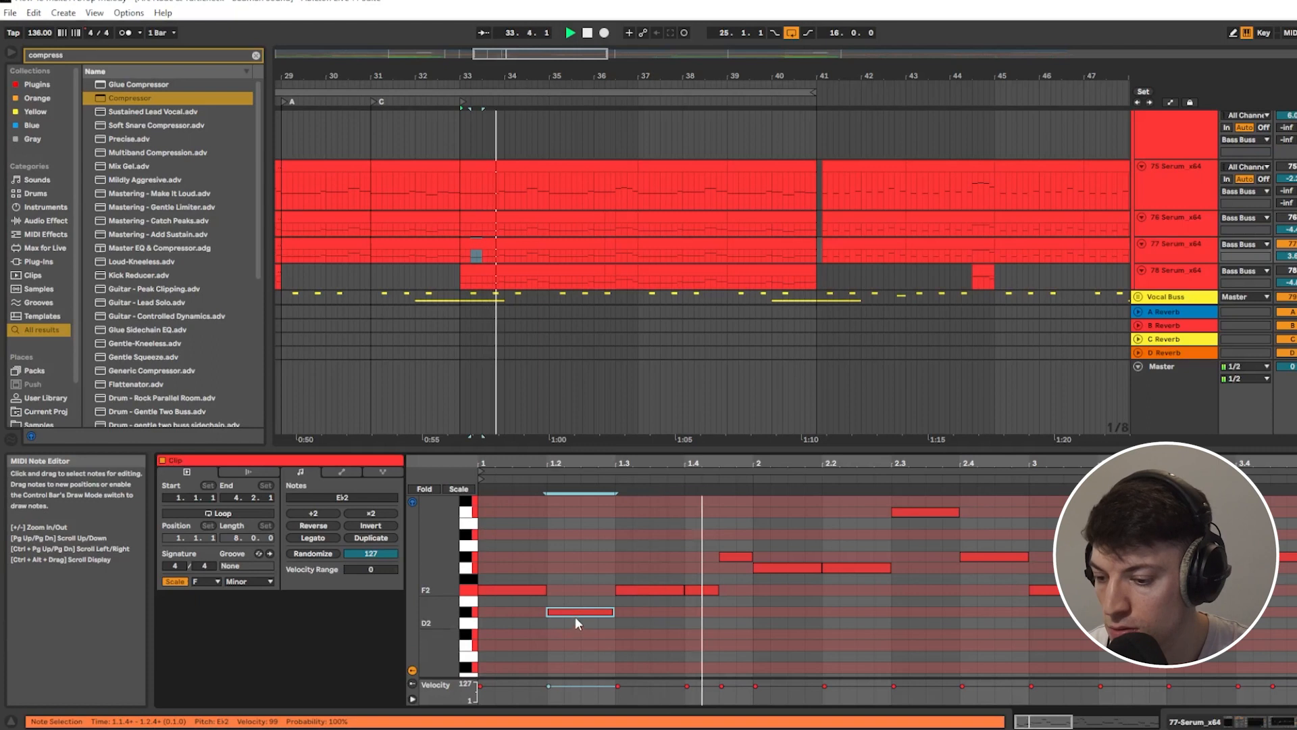
Step: Move the note on beat 1.2 of the 77-Serum_x64 clip at bar 33 up to Ab2 and play the clip
key(space)
drag(573, 610, 576, 561)
key(space)
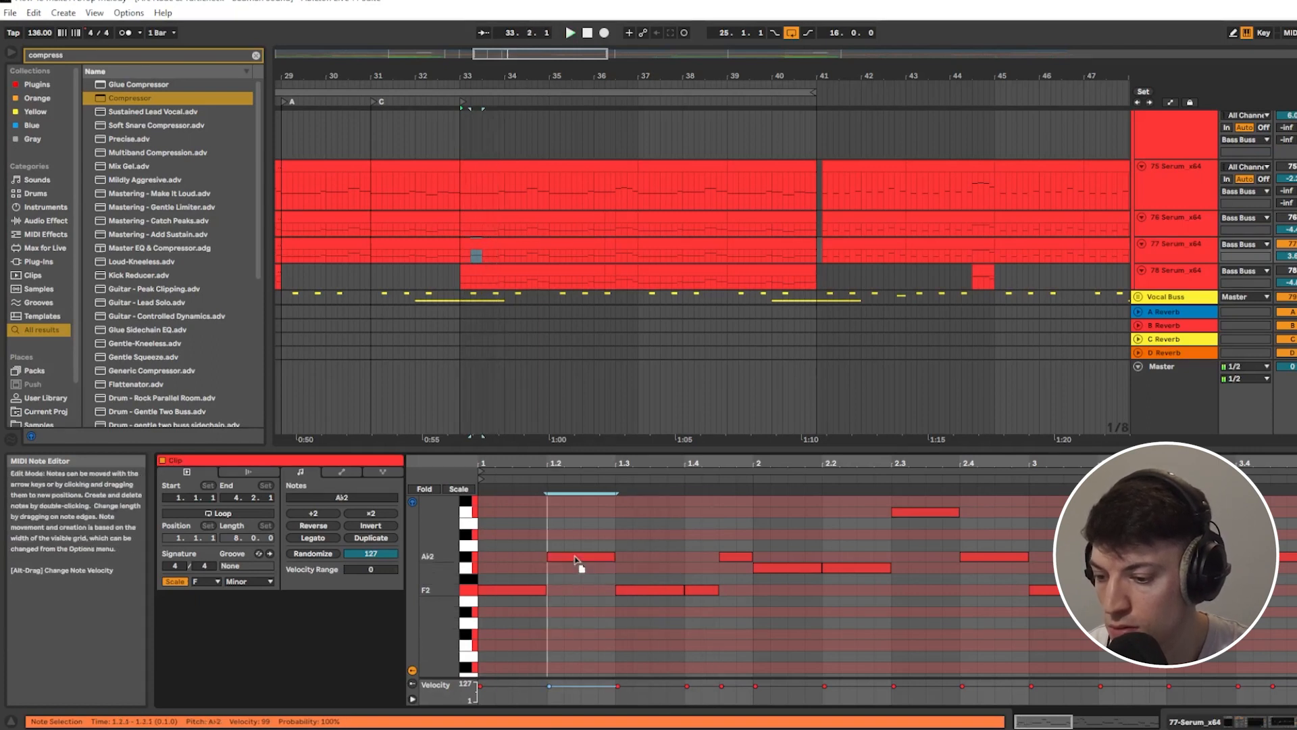
key(space)
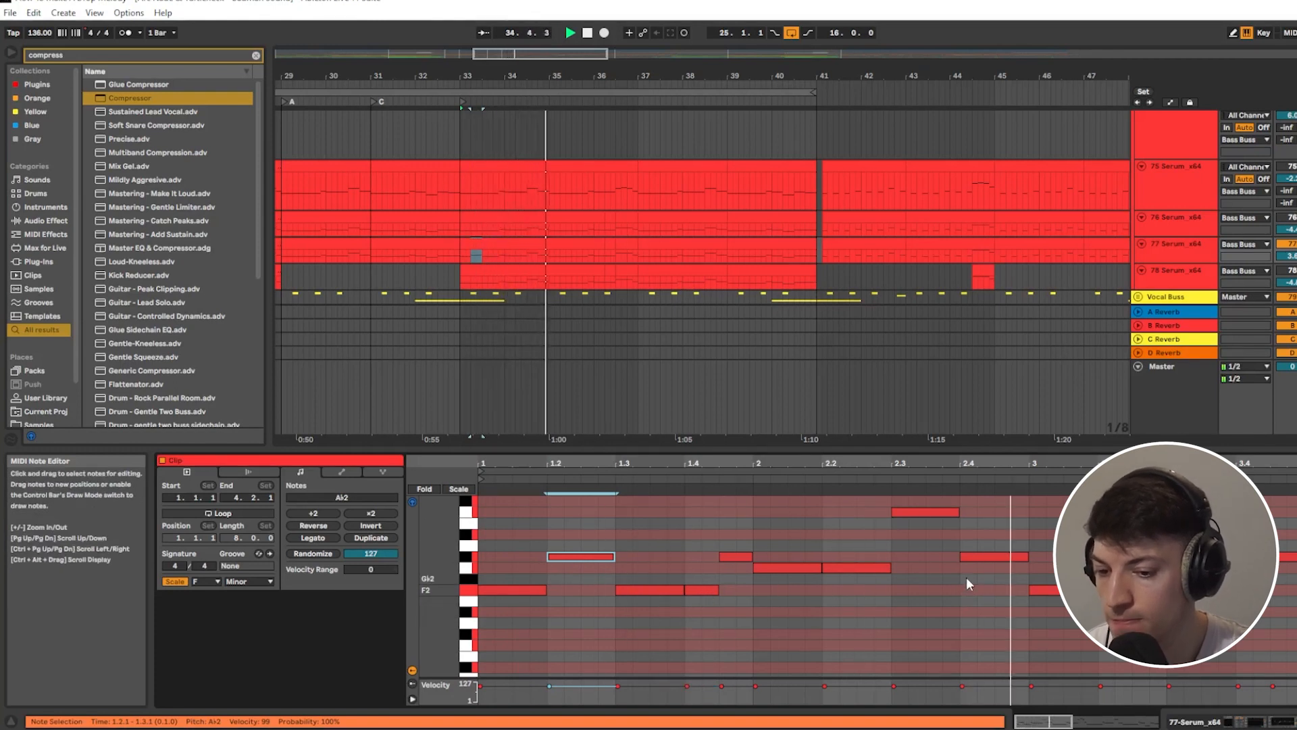
Step: Shorten the note on beat 2.3 of the 77-Serum_x64 clip at bar 33 to end at 2.3.3, and add a Bb2 note there
drag(960, 513, 927, 522)
double_click(927, 544)
double_click(933, 536)
click(939, 545)
double_click(934, 544)
drag(942, 534, 971, 533)
key(space)
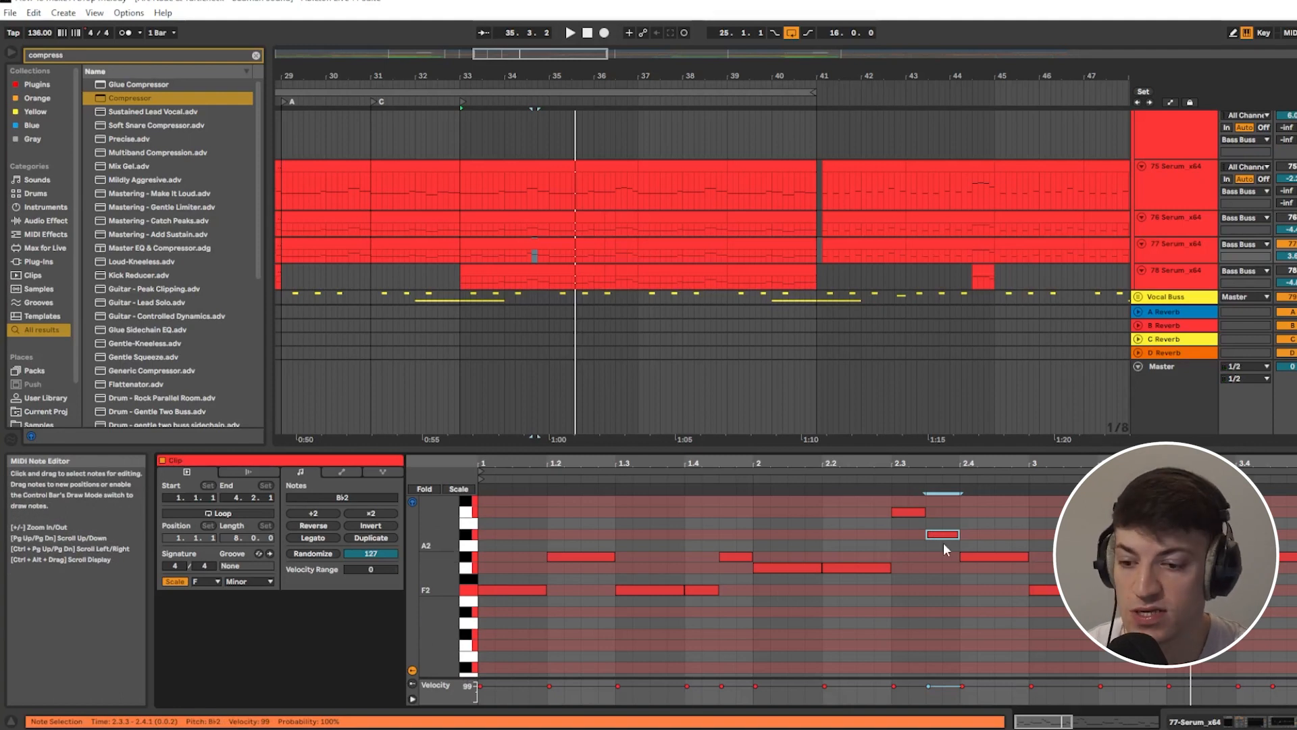
Step: Select the new Bb2 note at 2.3.3 and play the 77-Serum_x64 variation from bar 33
key(space)
click(924, 560)
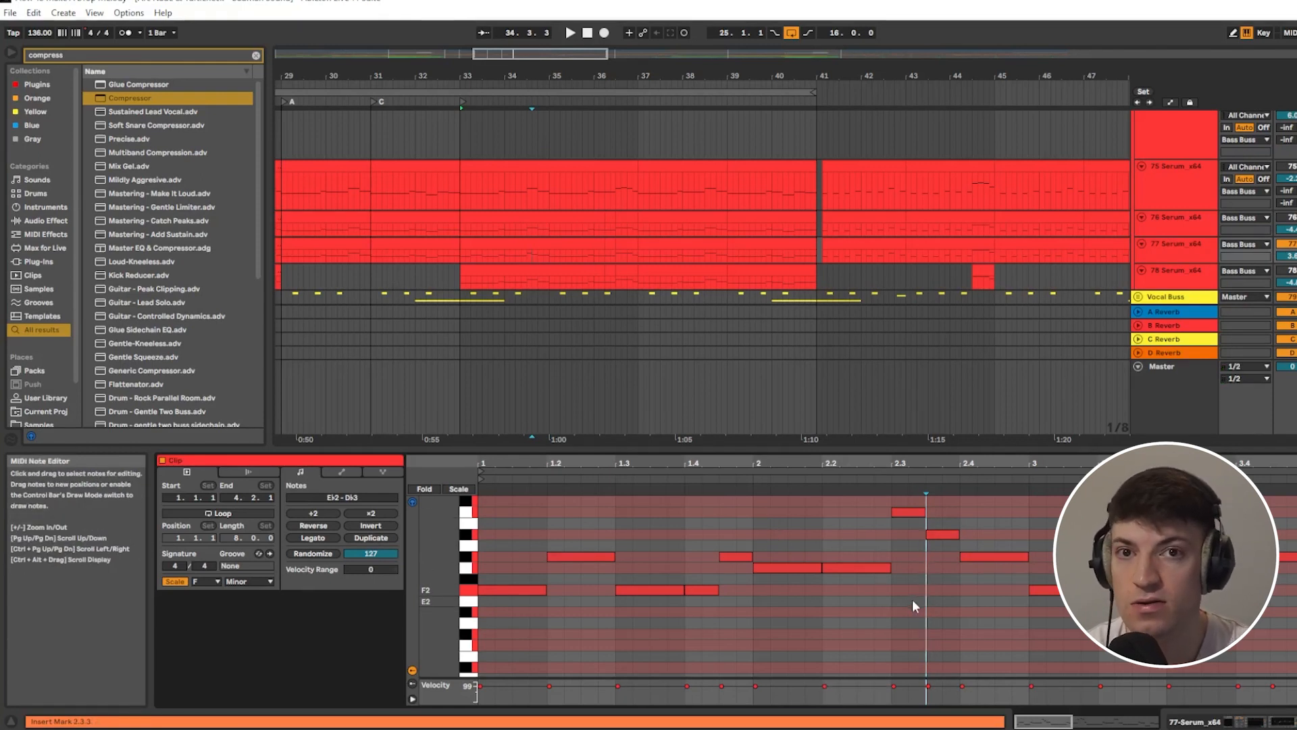
drag(906, 594, 945, 532)
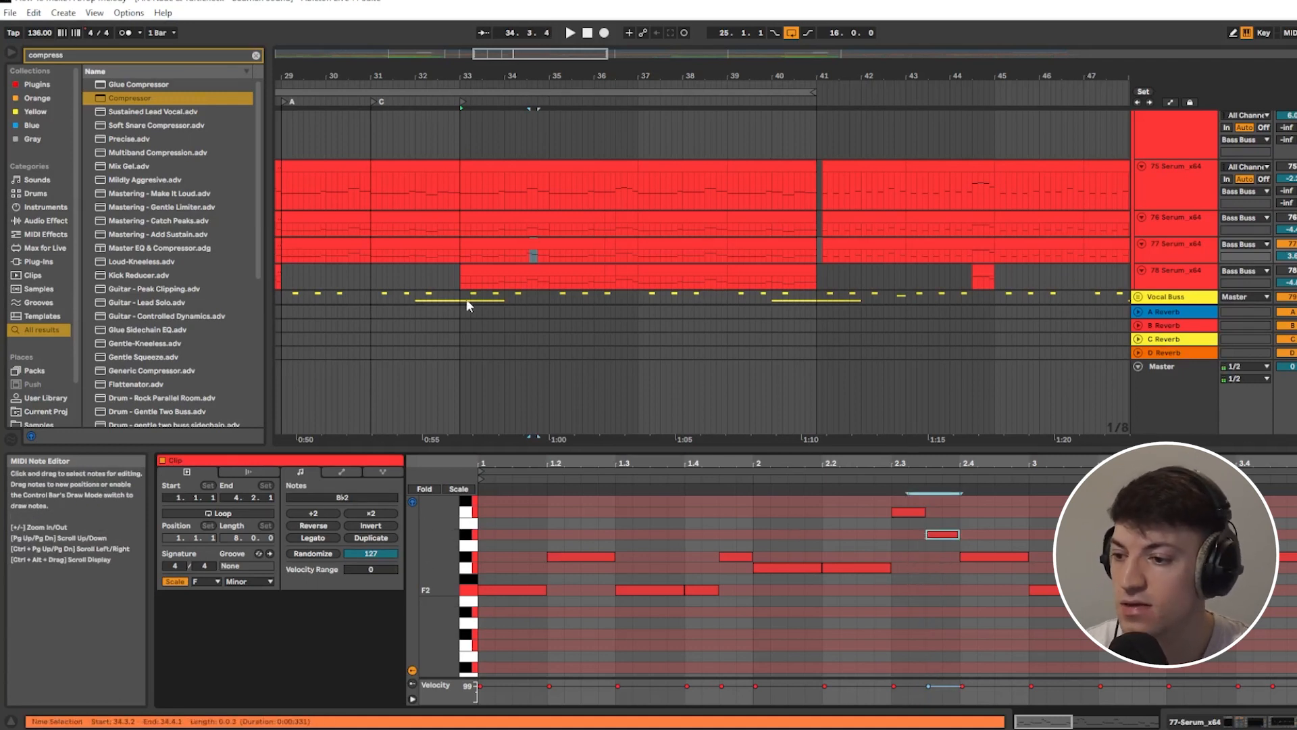
click(448, 251)
key(space)
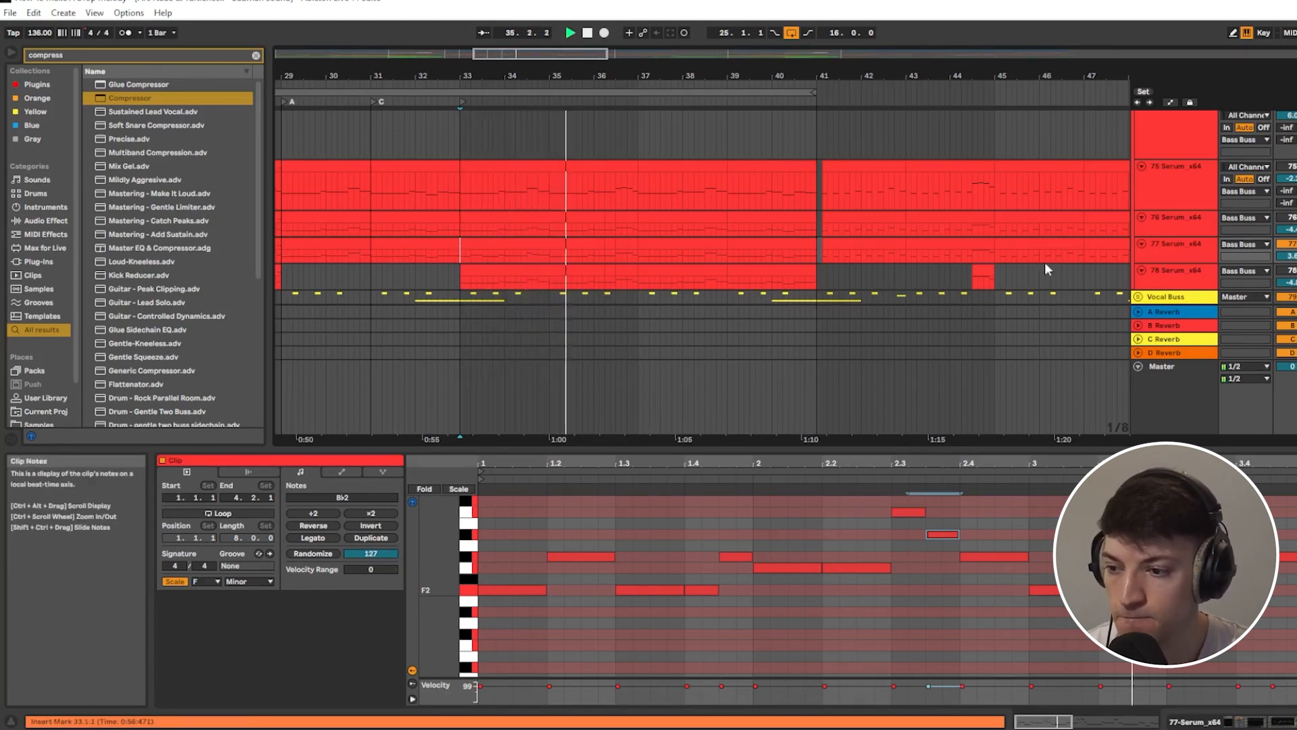
key(space)
Step: Copy bars 33 to 35 of the 77-Serum_x64 track onto the same bars of the 76-Serum_x64 and 75-Serum_x64 tracks
drag(459, 253, 546, 257)
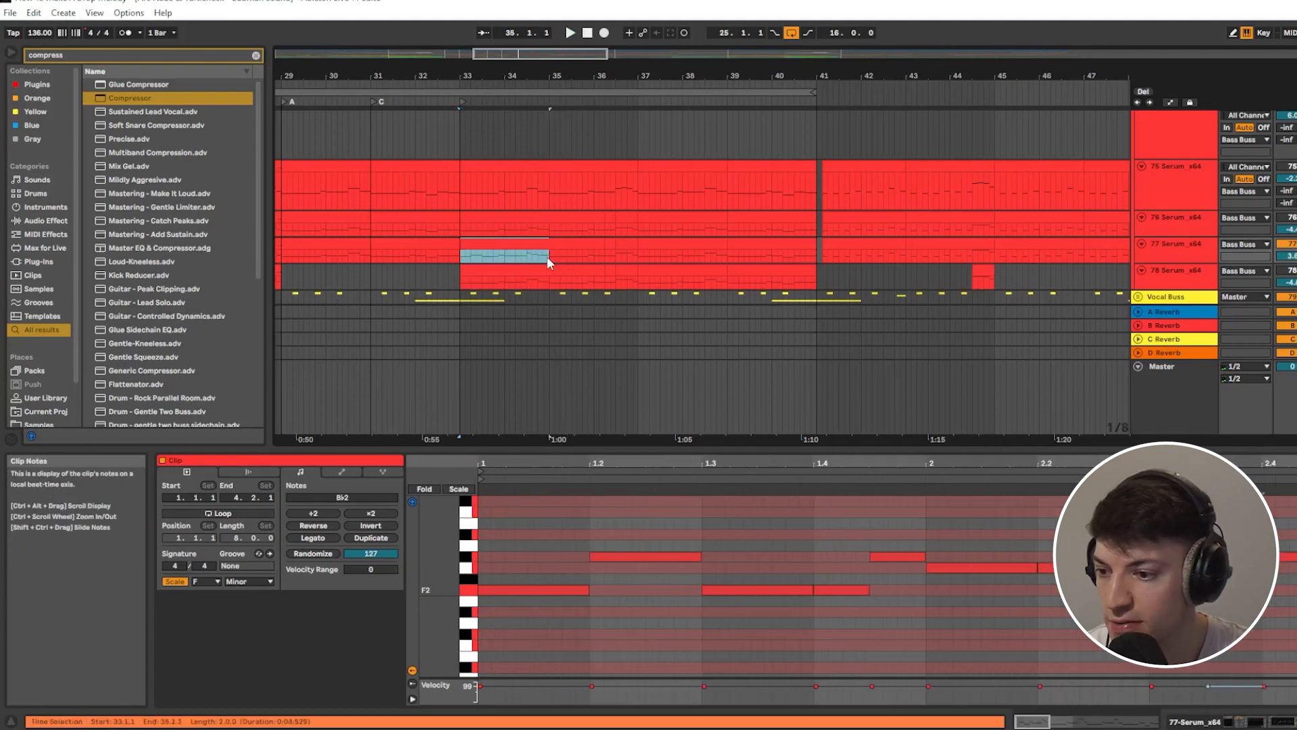
click(460, 230)
click(461, 196)
drag(460, 196, 548, 193)
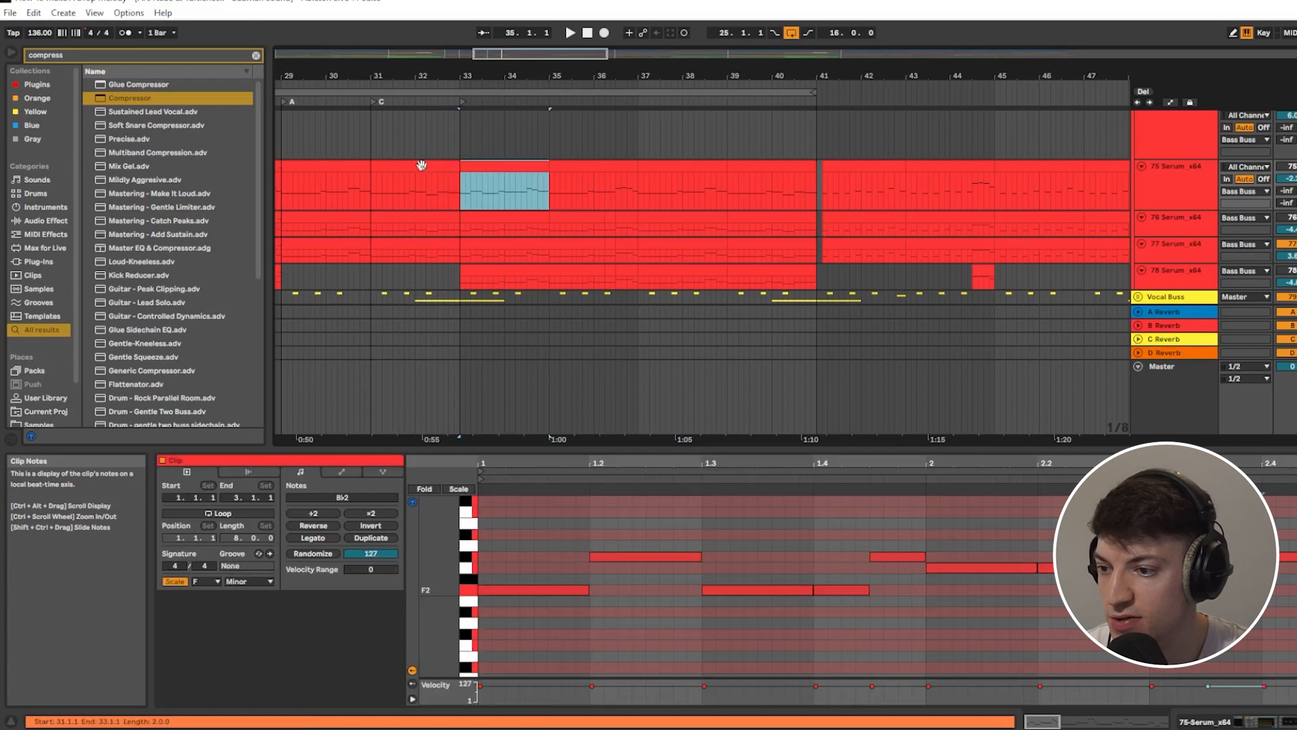
Step: Reactivate the 75-Serum_x64 and 76-Serum_x64 tracks and play the transition from bar 31
click(410, 140)
click(1292, 218)
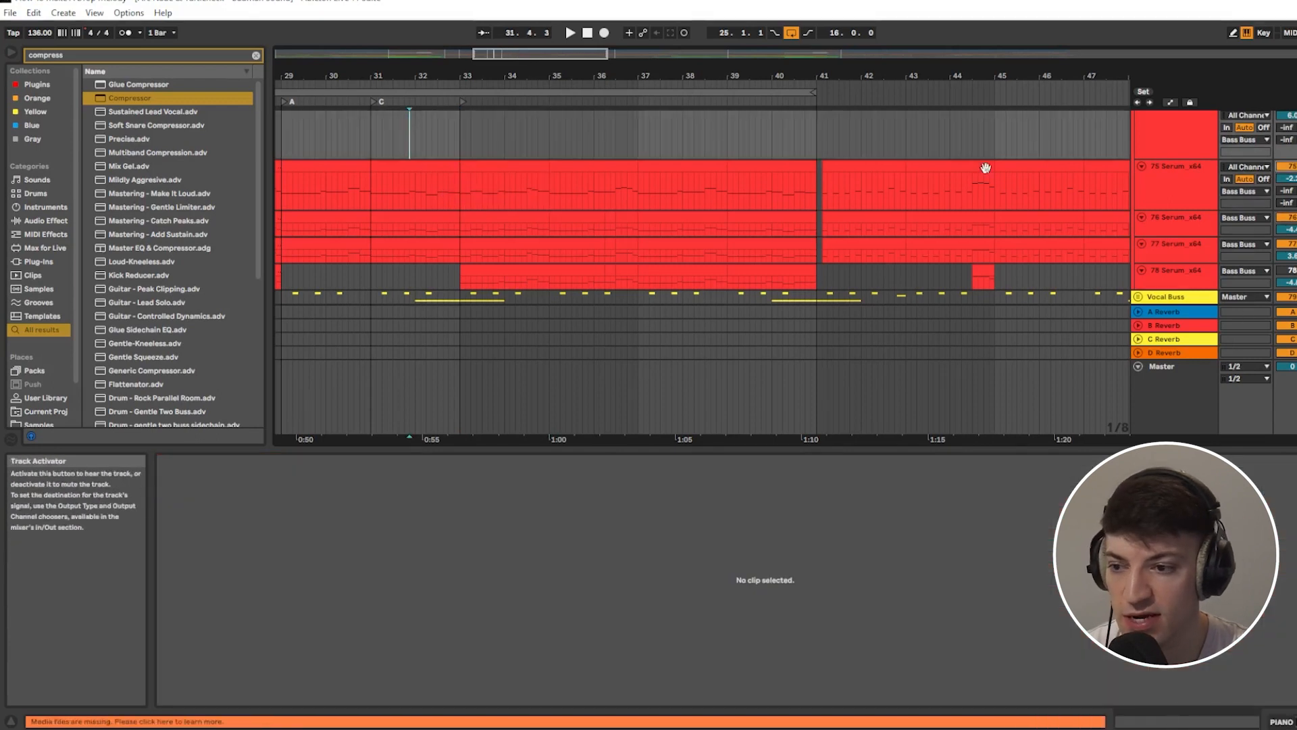
click(371, 133)
key(space)
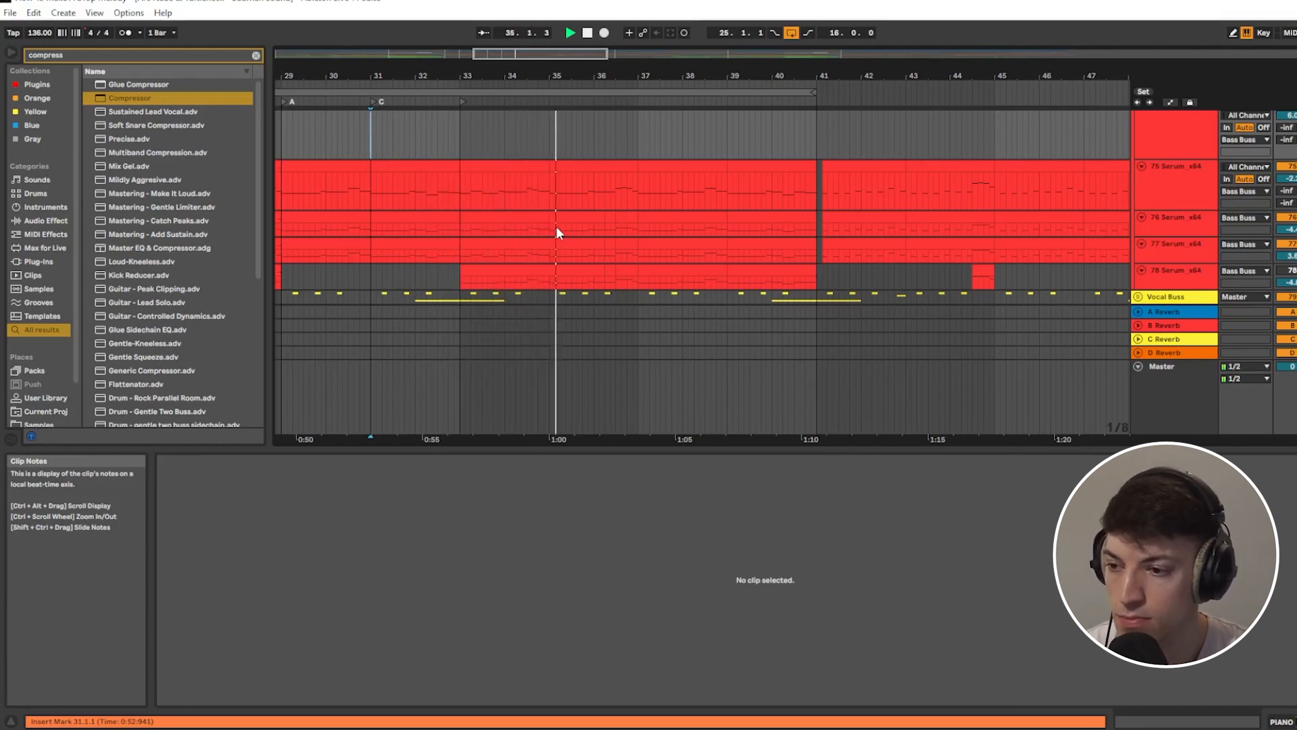
Step: Copy bar 33 of the 75, 76 and 77 Serum tracks to bar 35 and play from 32.2
key(space)
drag(500, 197, 463, 261)
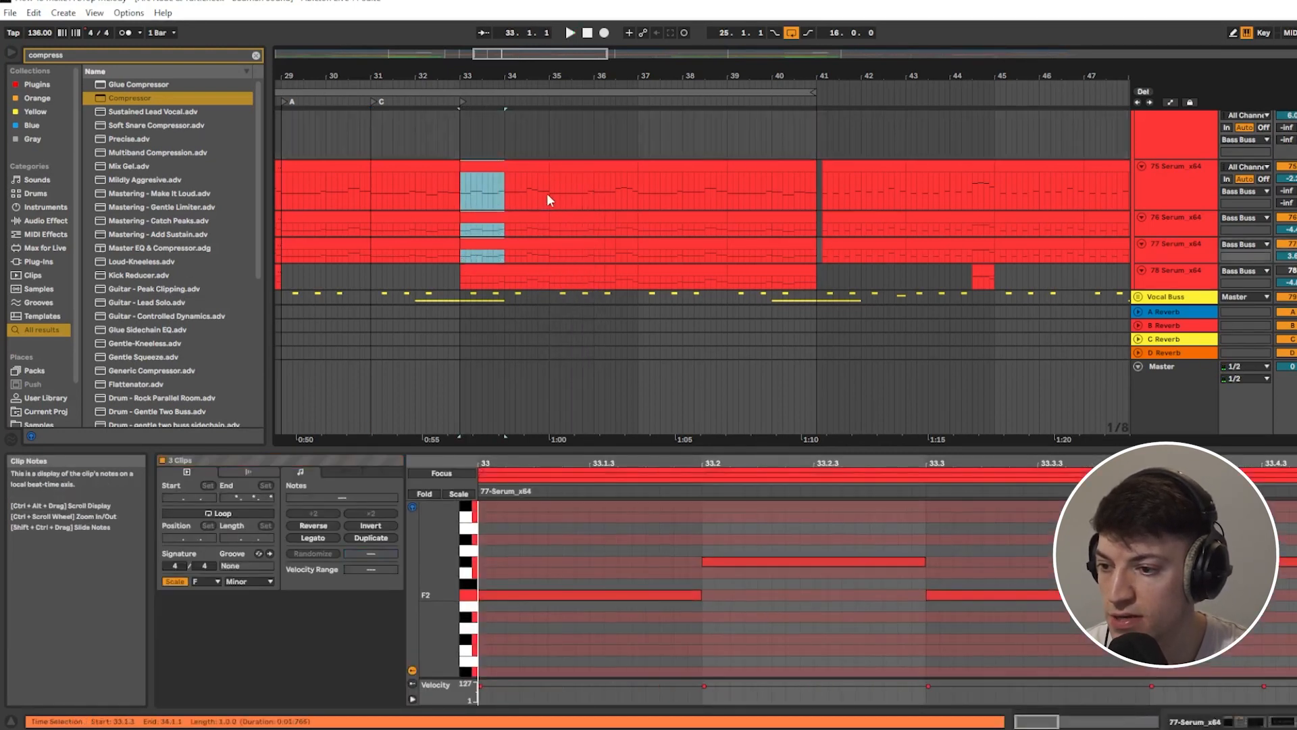
click(548, 192)
click(425, 185)
key(space)
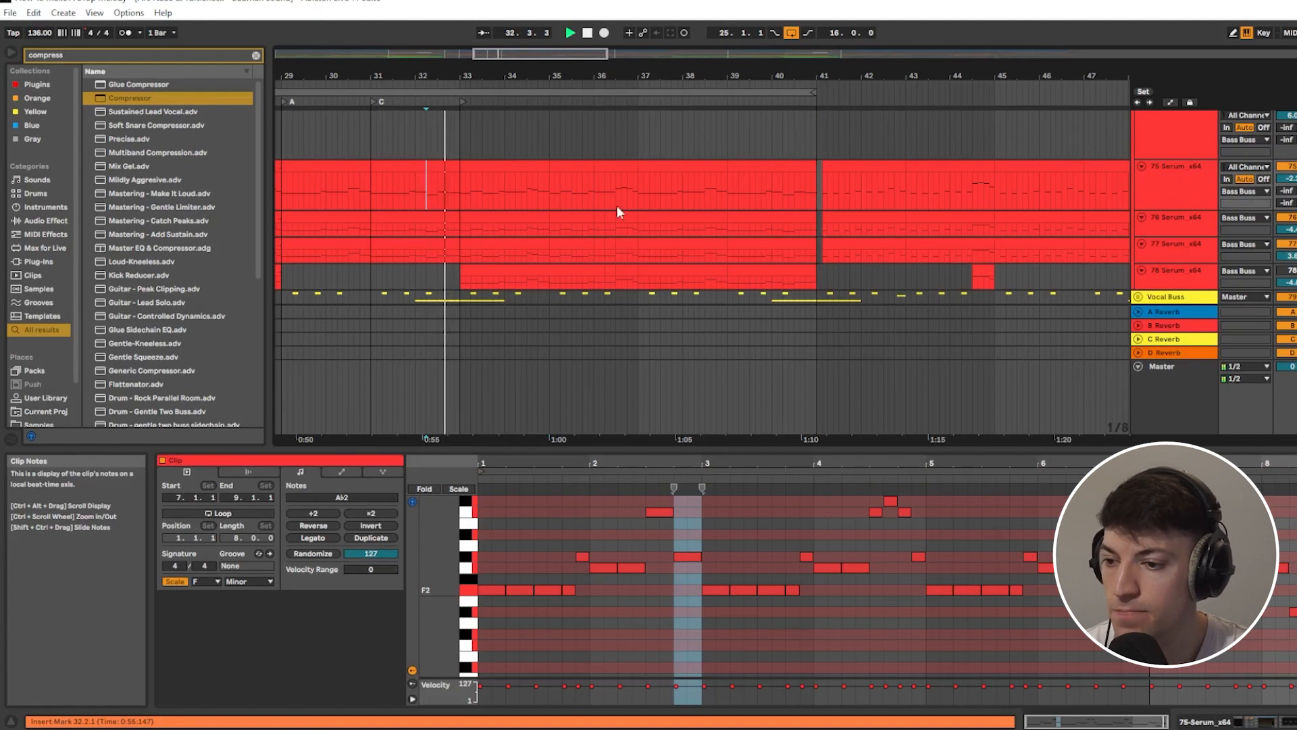
Step: Copy bars 33 to 35 of the 75, 76 and 77 Serum tracks to bar 37, and copy bar 37 onto bar 39
drag(639, 197, 679, 255)
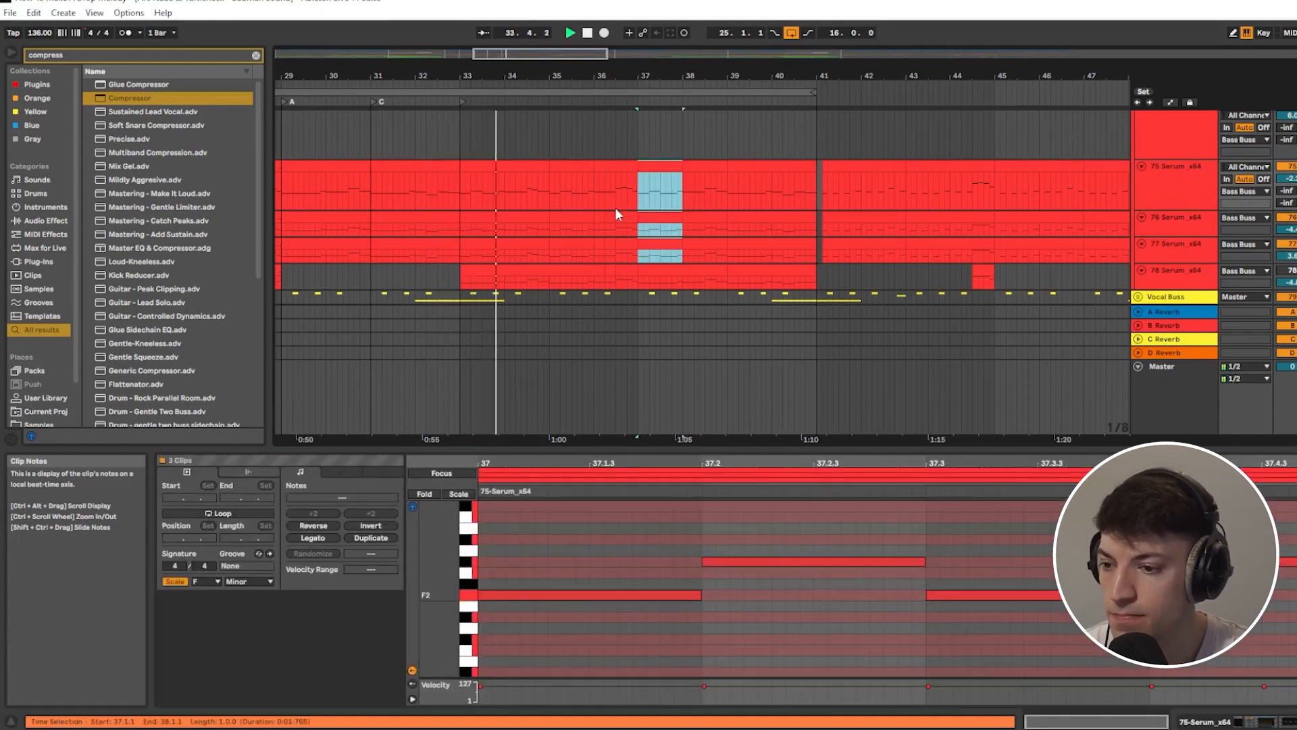
drag(550, 257, 464, 184)
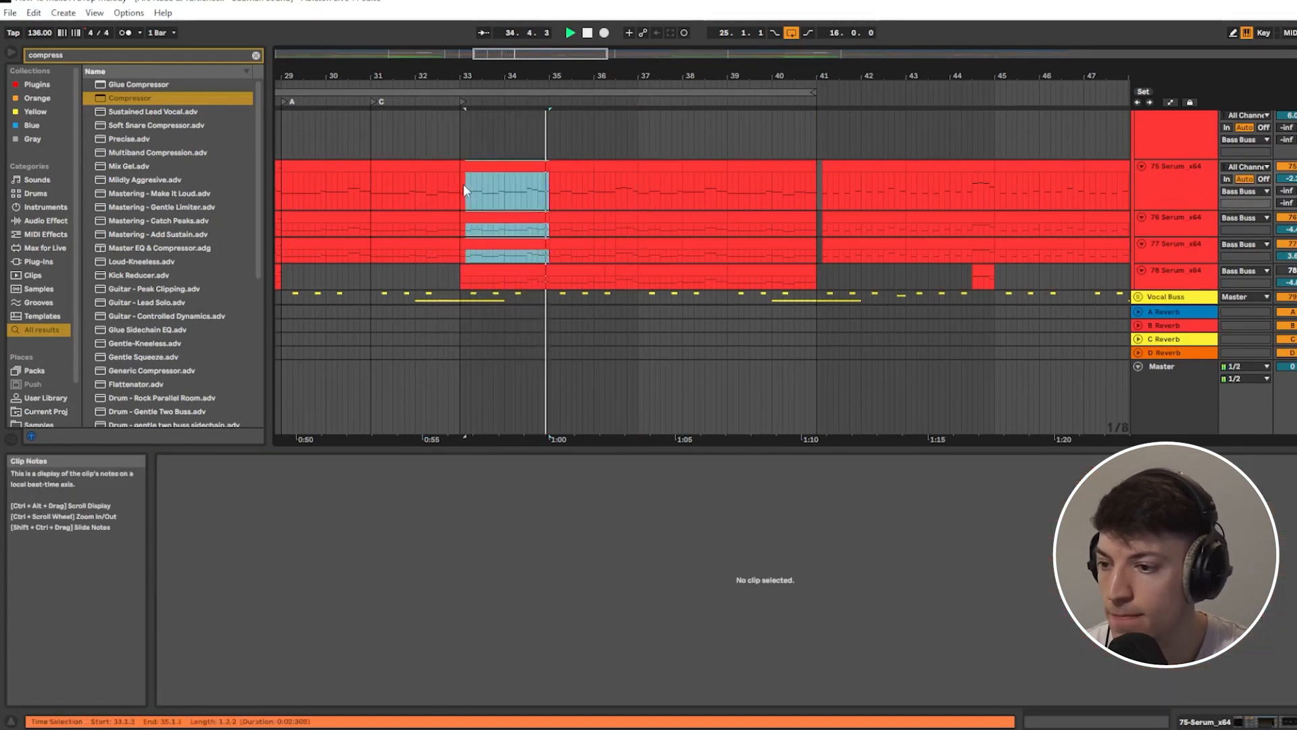
key(ctrl+z)
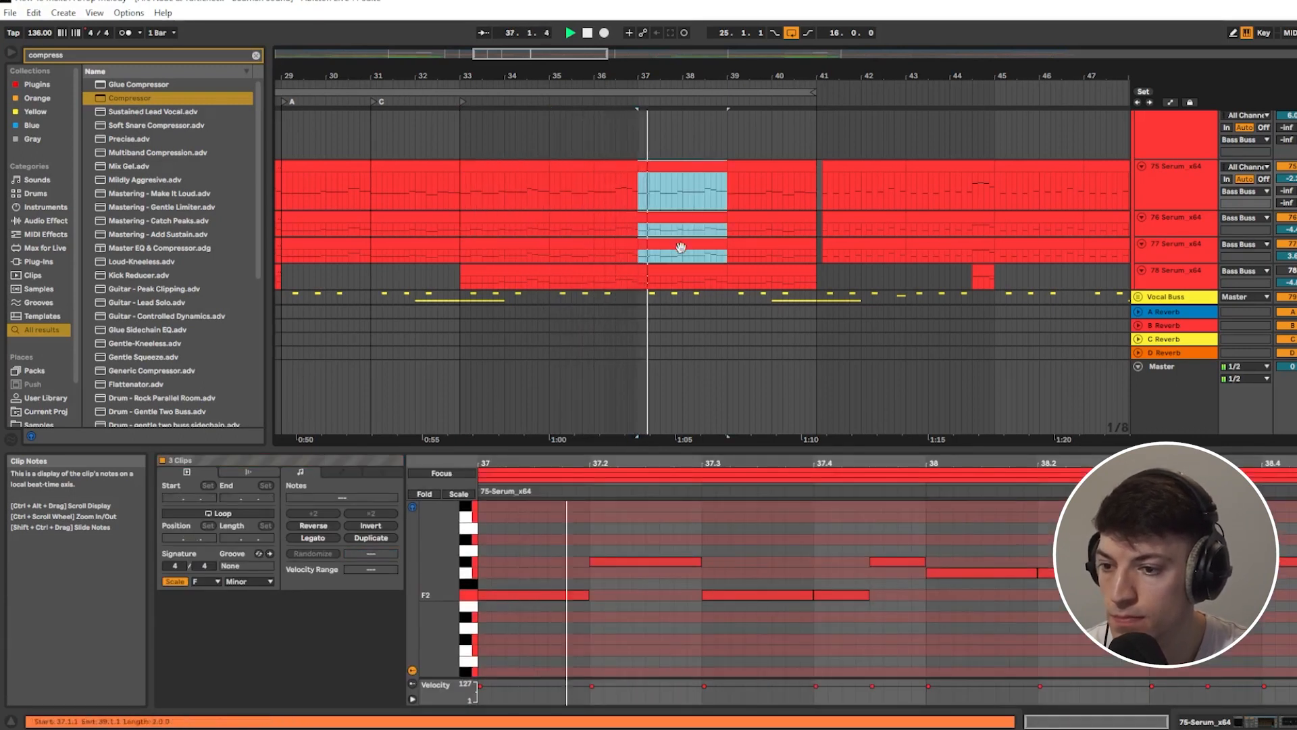
drag(681, 258, 639, 187)
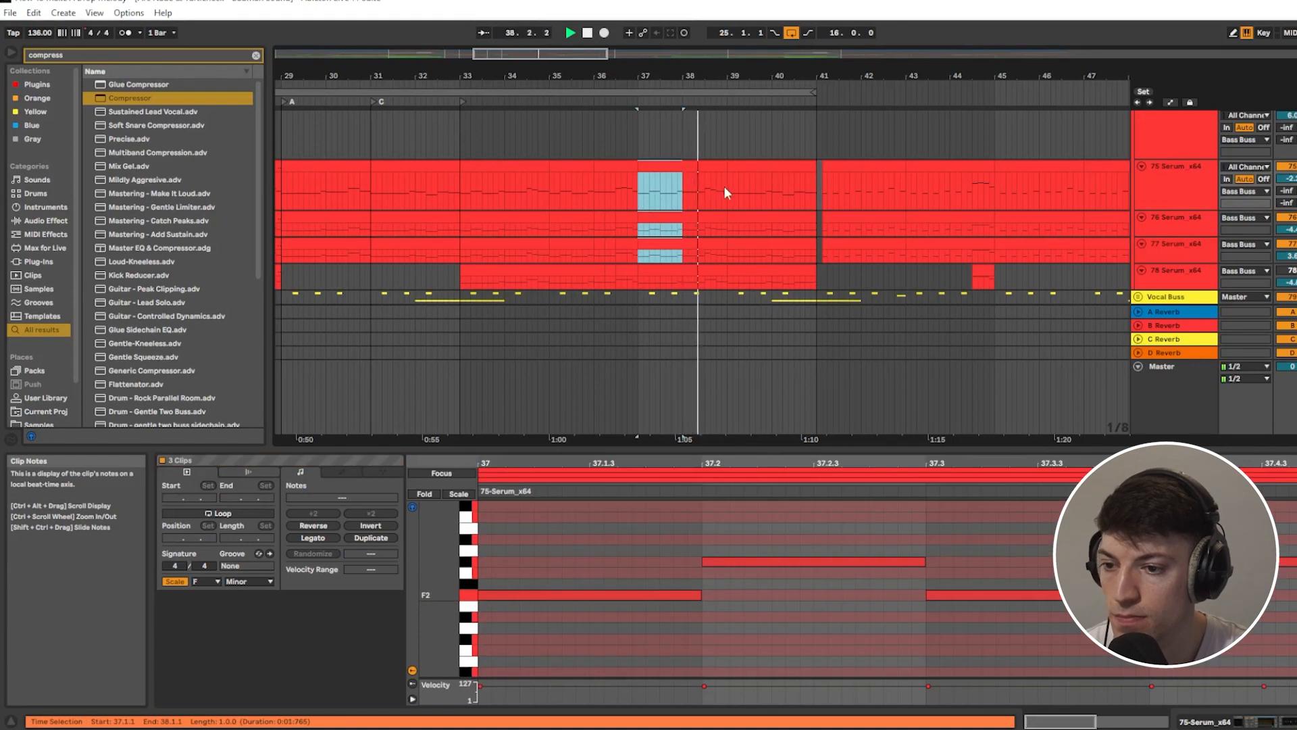
click(727, 194)
drag(742, 212, 785, 223)
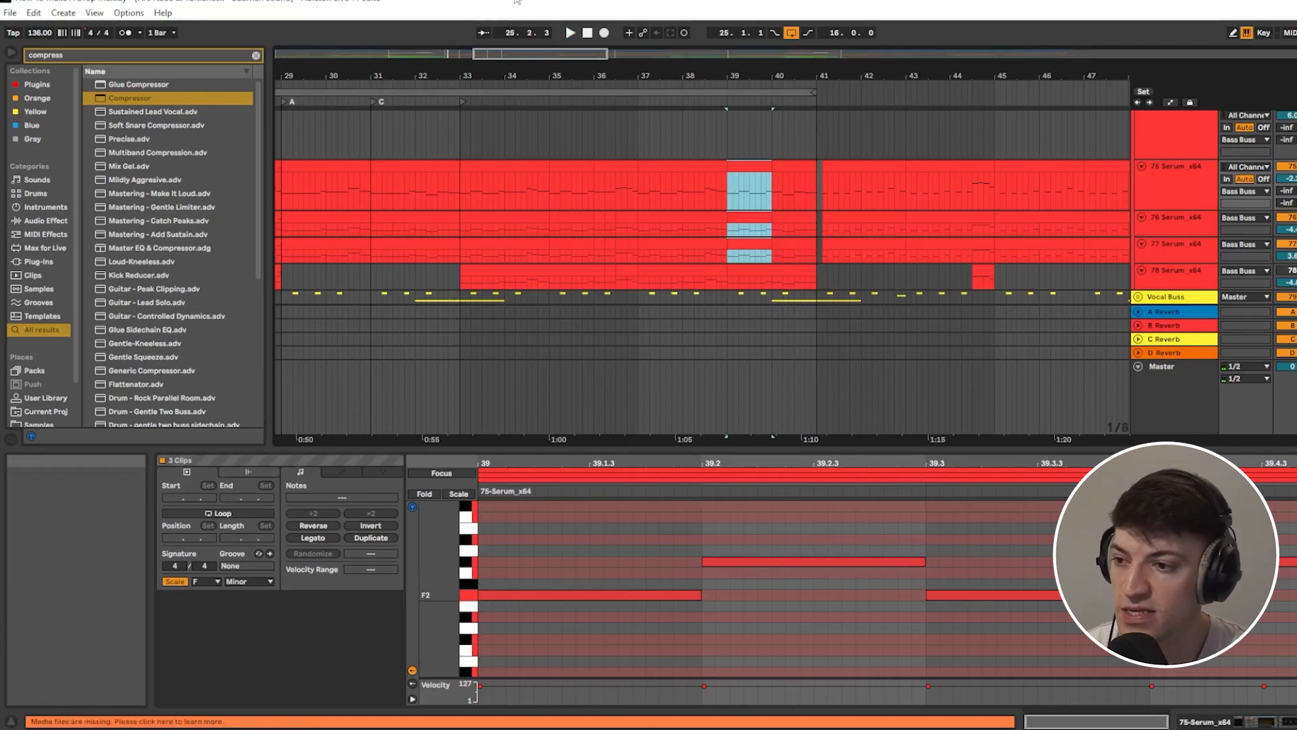
Step: Move the arrangement loop to the eight bars from bar 41 to bar 49
click(473, 55)
drag(539, 56, 659, 56)
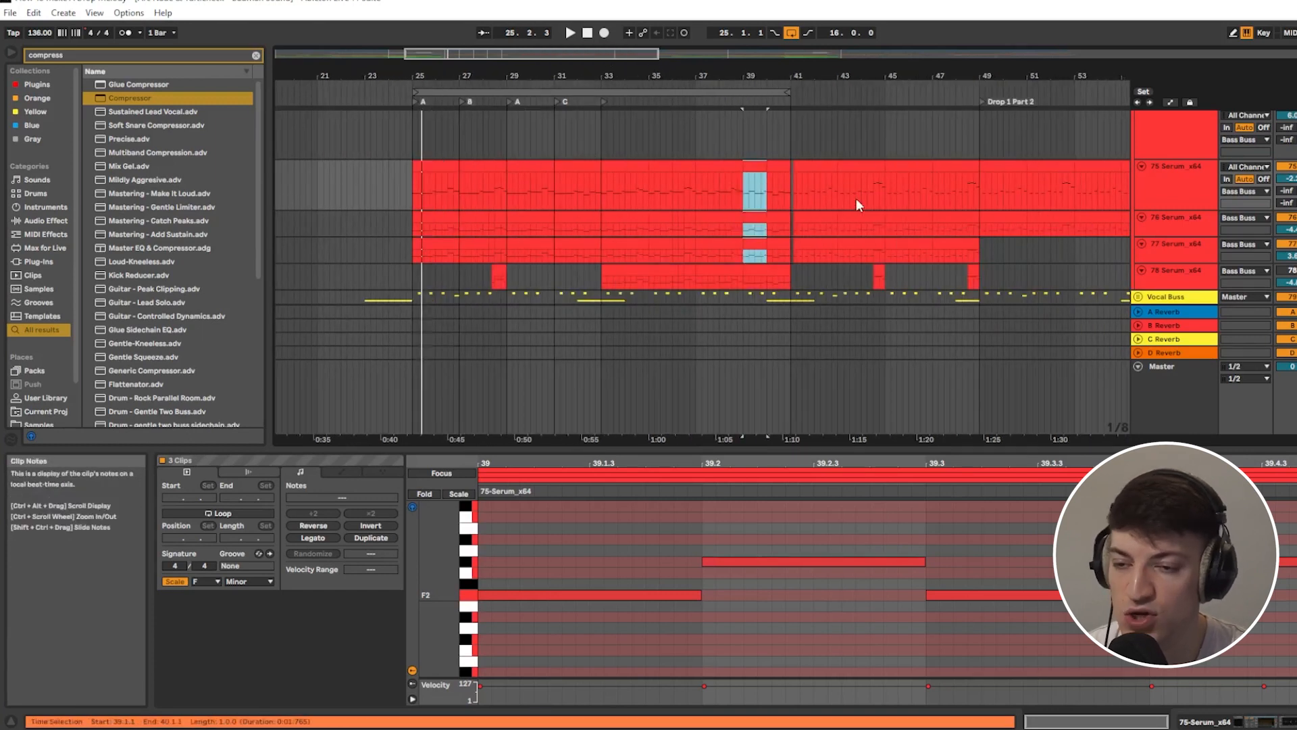
drag(530, 54, 597, 58)
click(555, 196)
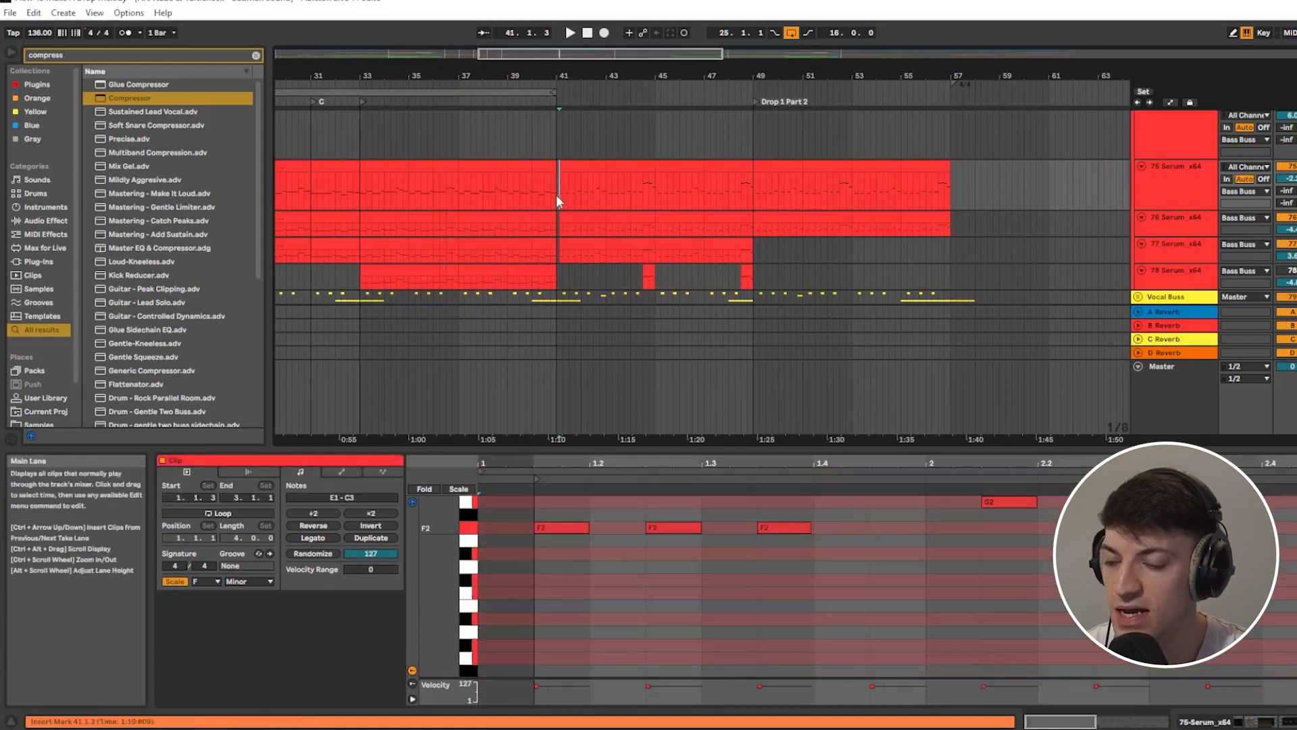
drag(479, 54, 425, 71)
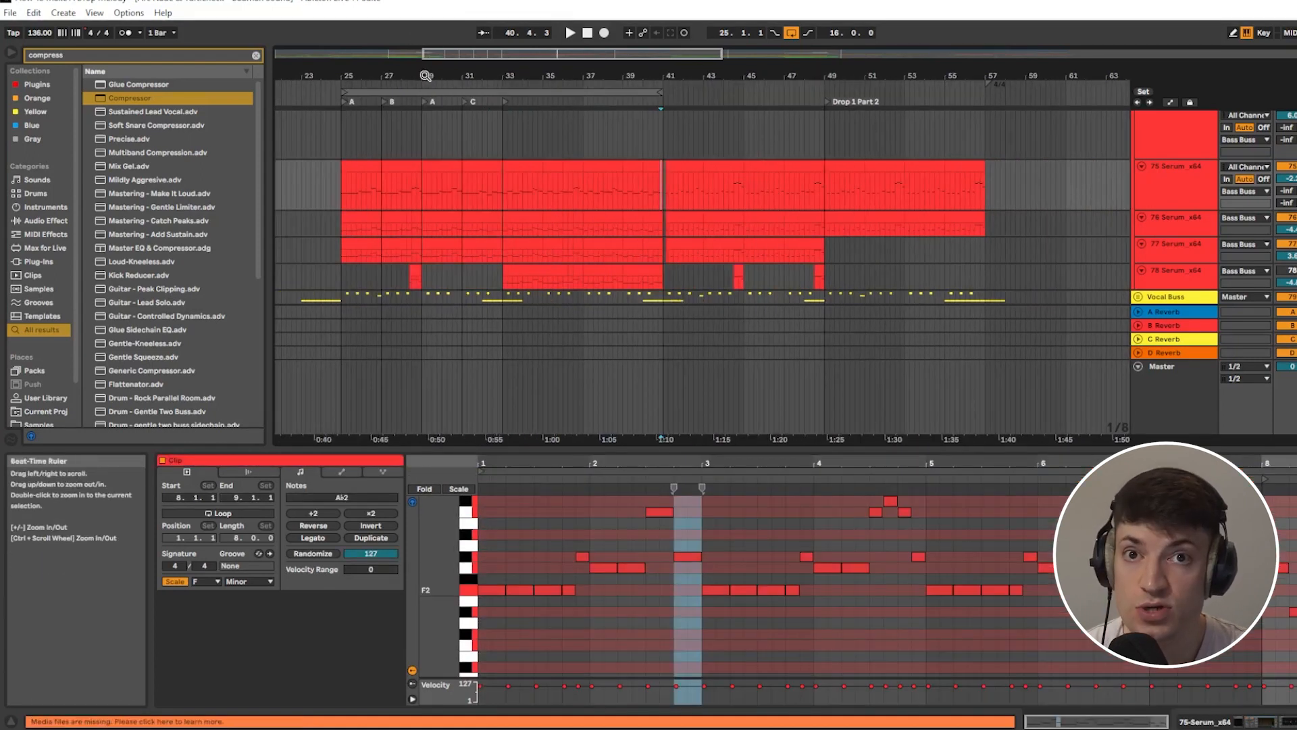
drag(662, 92, 630, 128)
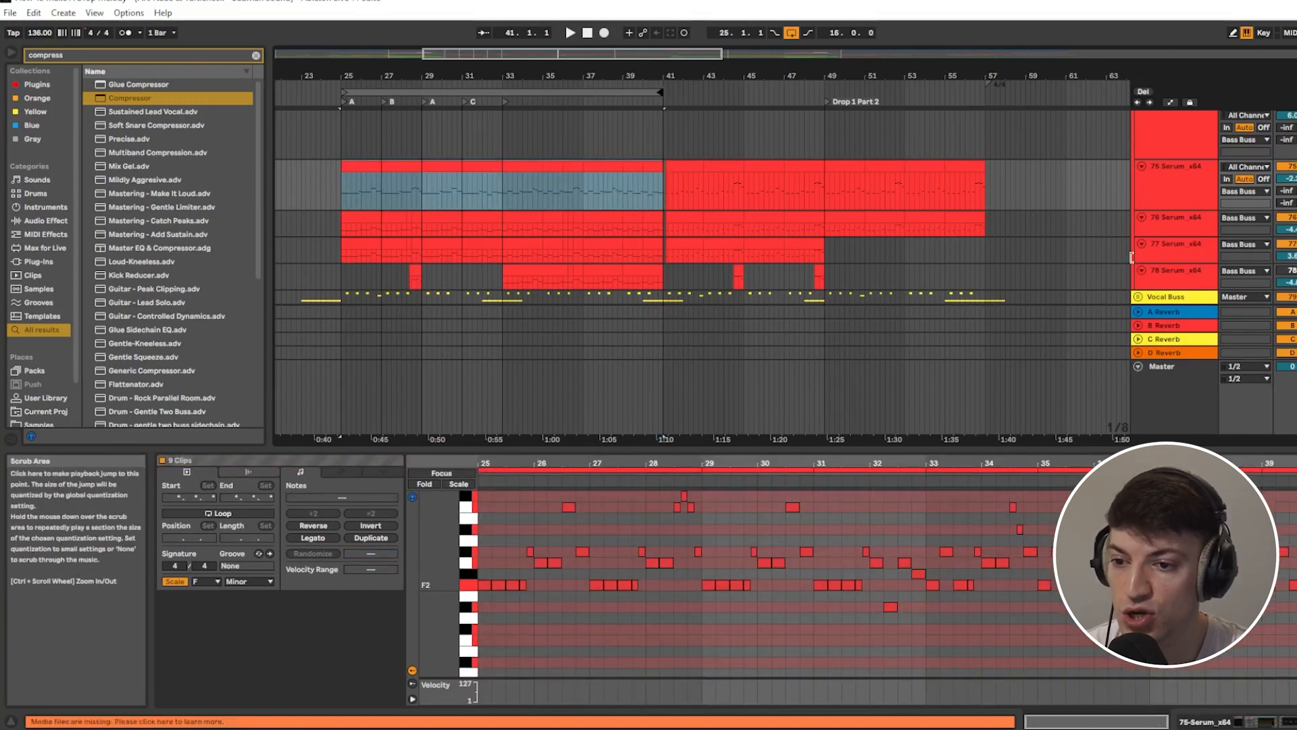
key(ctrl+Up)
drag(344, 92, 663, 122)
drag(985, 92, 823, 92)
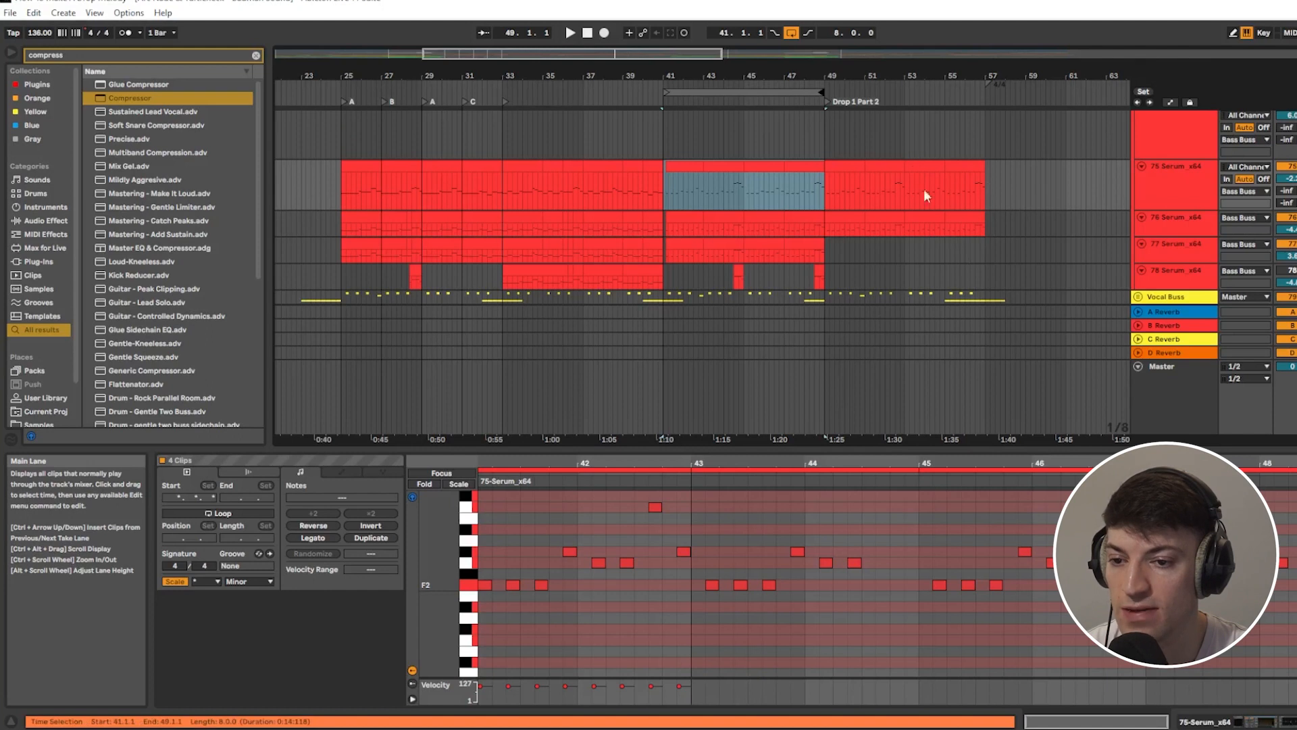
Step: Extend the loop to run from bar 41 to bar 57 and play it
mouse_move(446, 54)
mouse_down()
mouse_move(481, 54)
mouse_move(445, 54)
mouse_up()
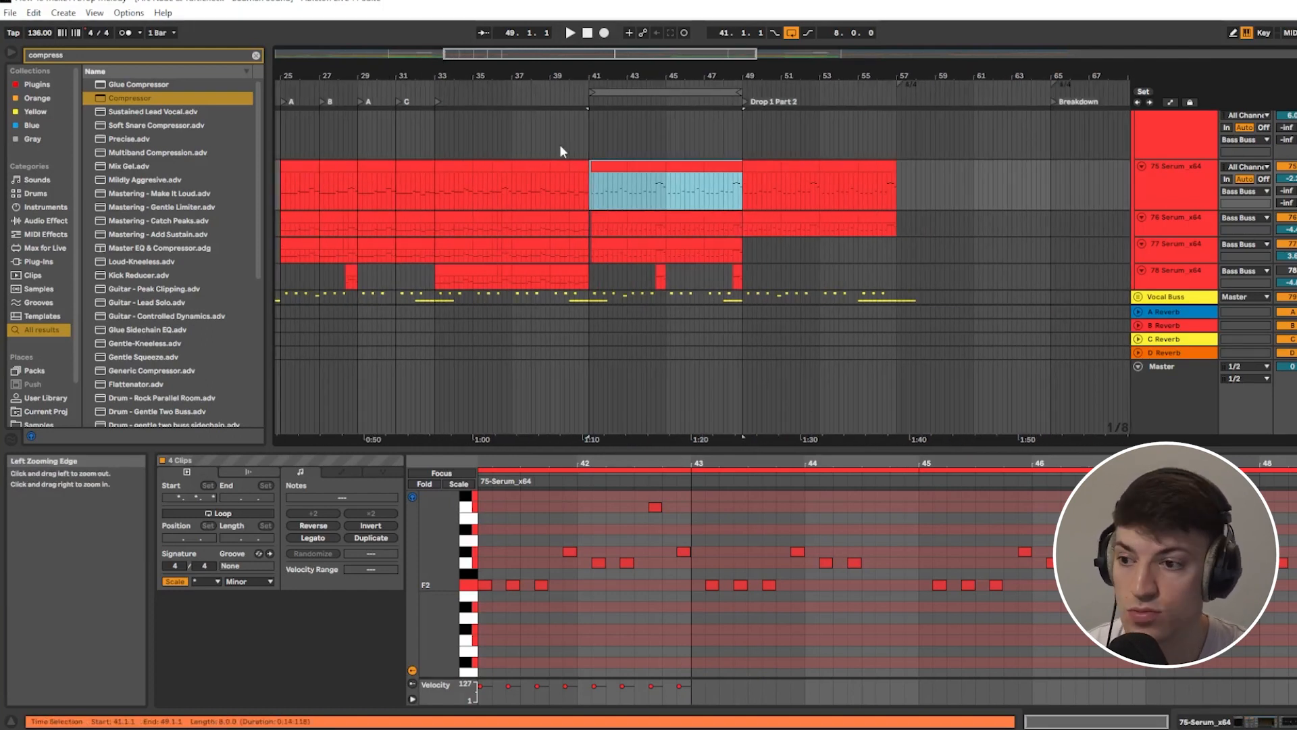
drag(443, 54, 419, 54)
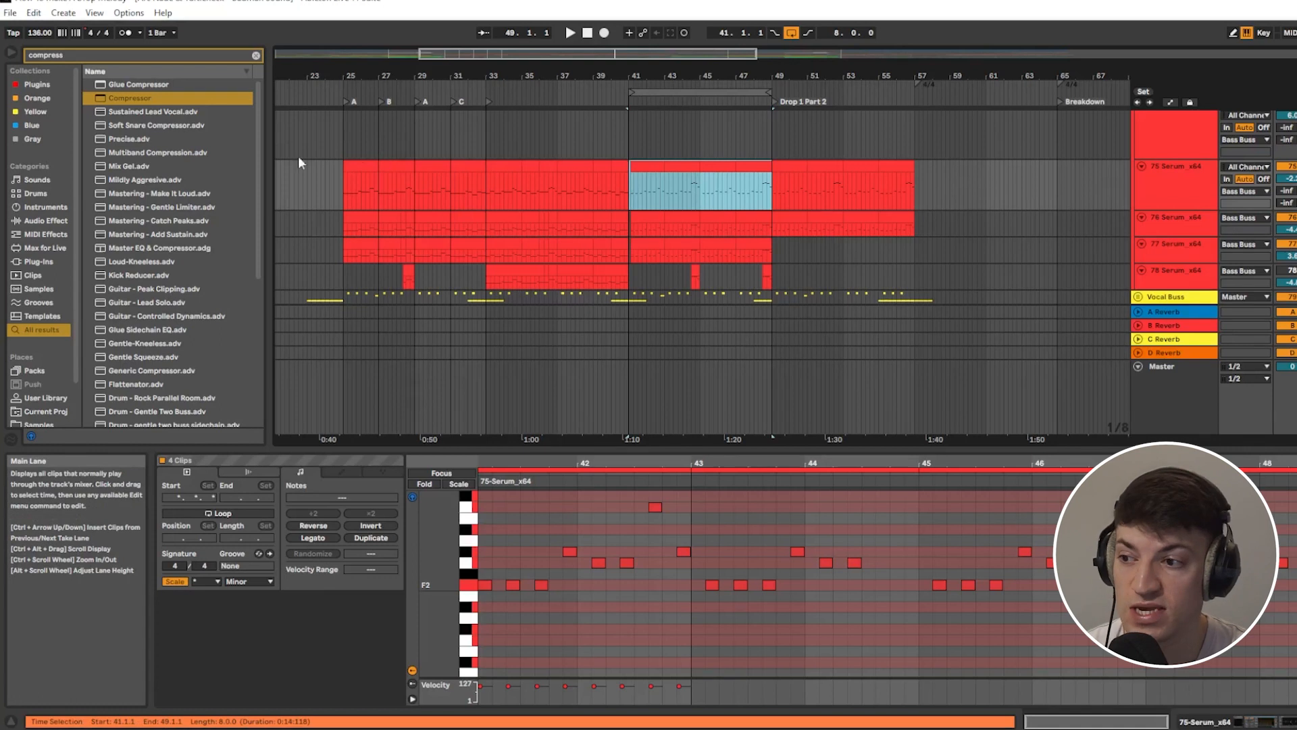
scroll(394, 183, up, 1)
click(377, 157)
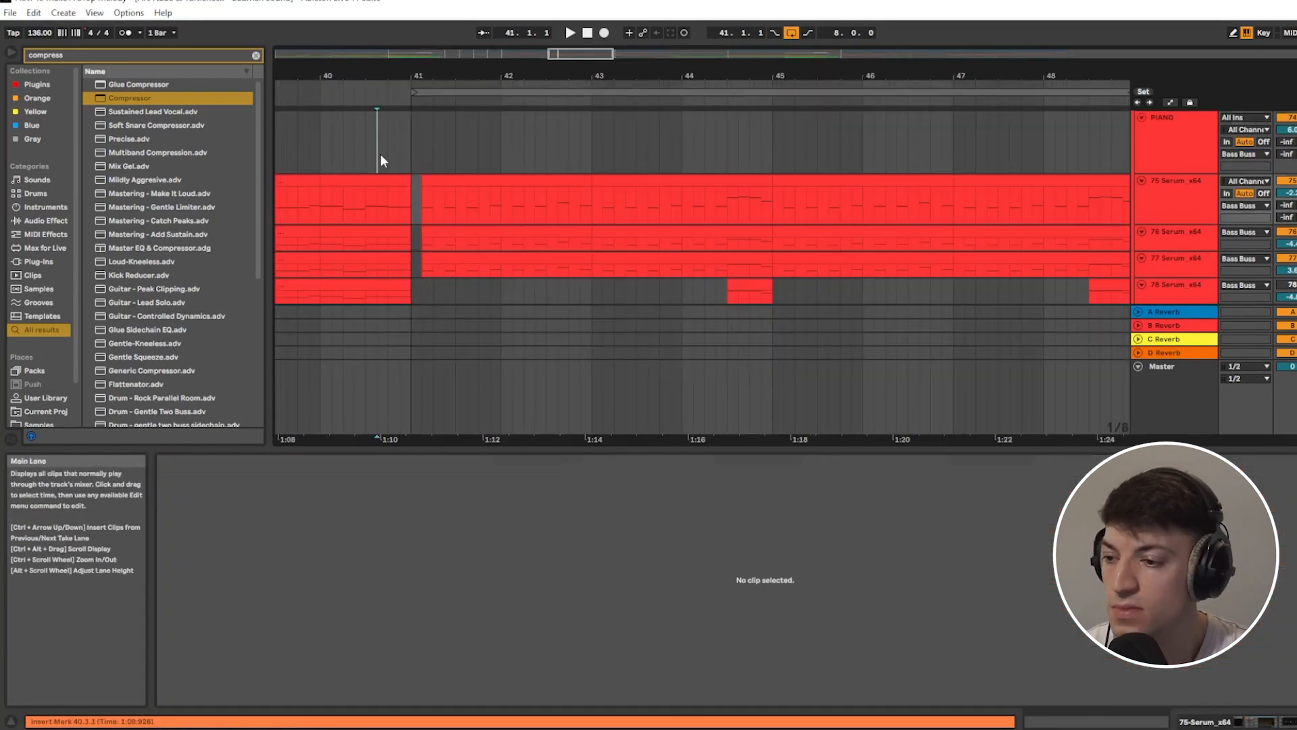
drag(615, 54, 608, 56)
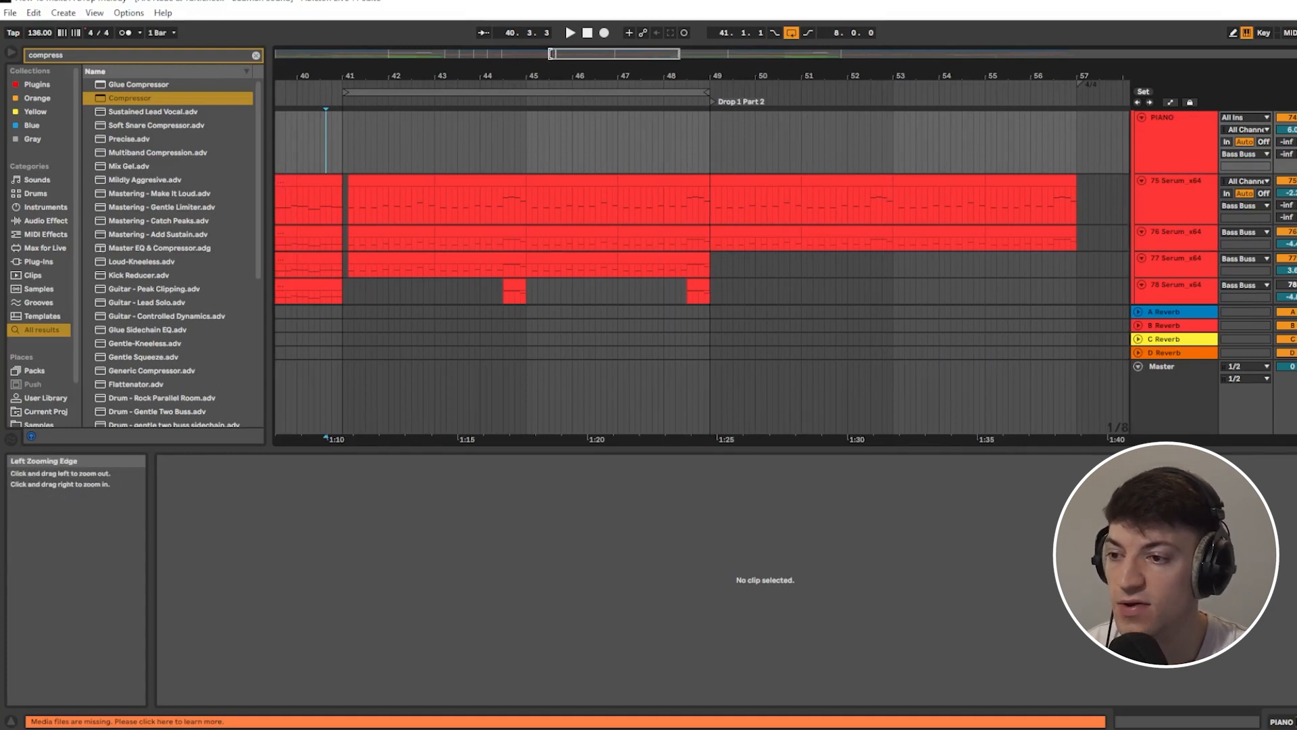
drag(549, 54, 536, 55)
click(400, 130)
drag(744, 90, 1081, 92)
key(space)
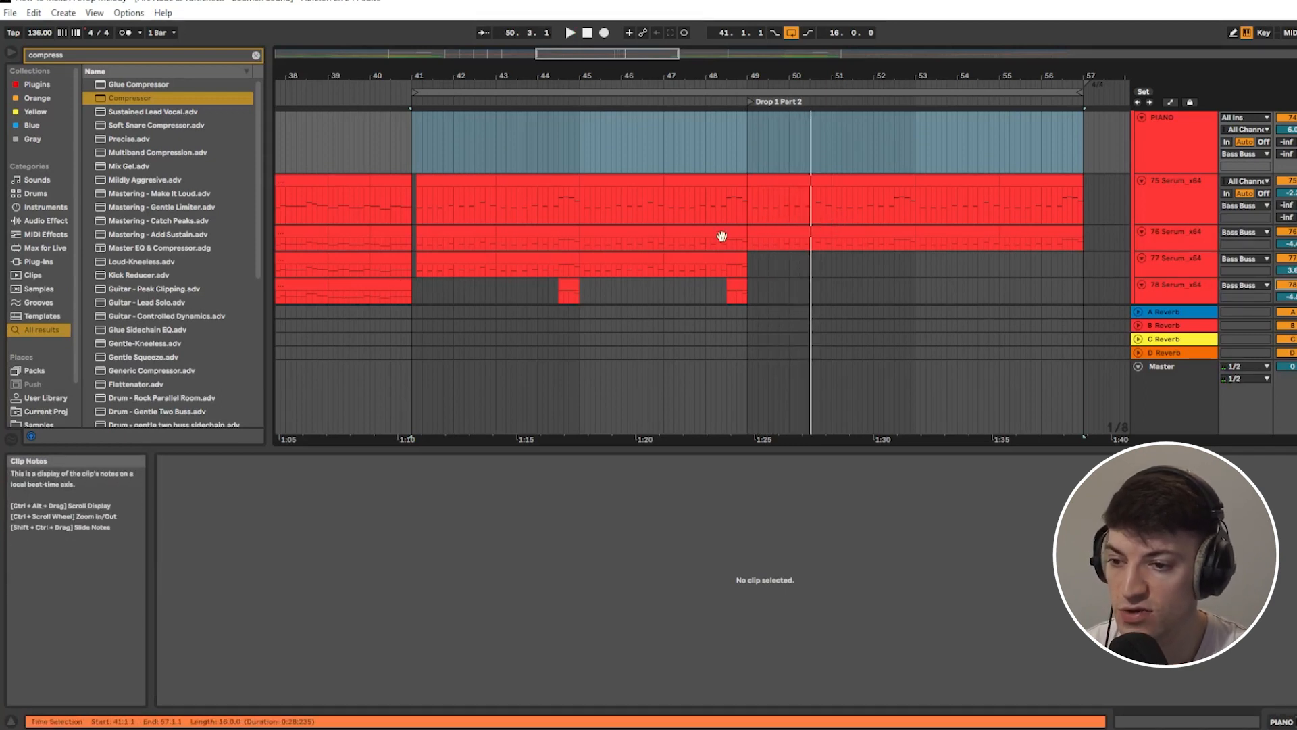
Step: Examine the 75-Serum_x64 notes from 41.1.3 and the Drop 1 Part 2 section from bar 49 to 57
click(417, 215)
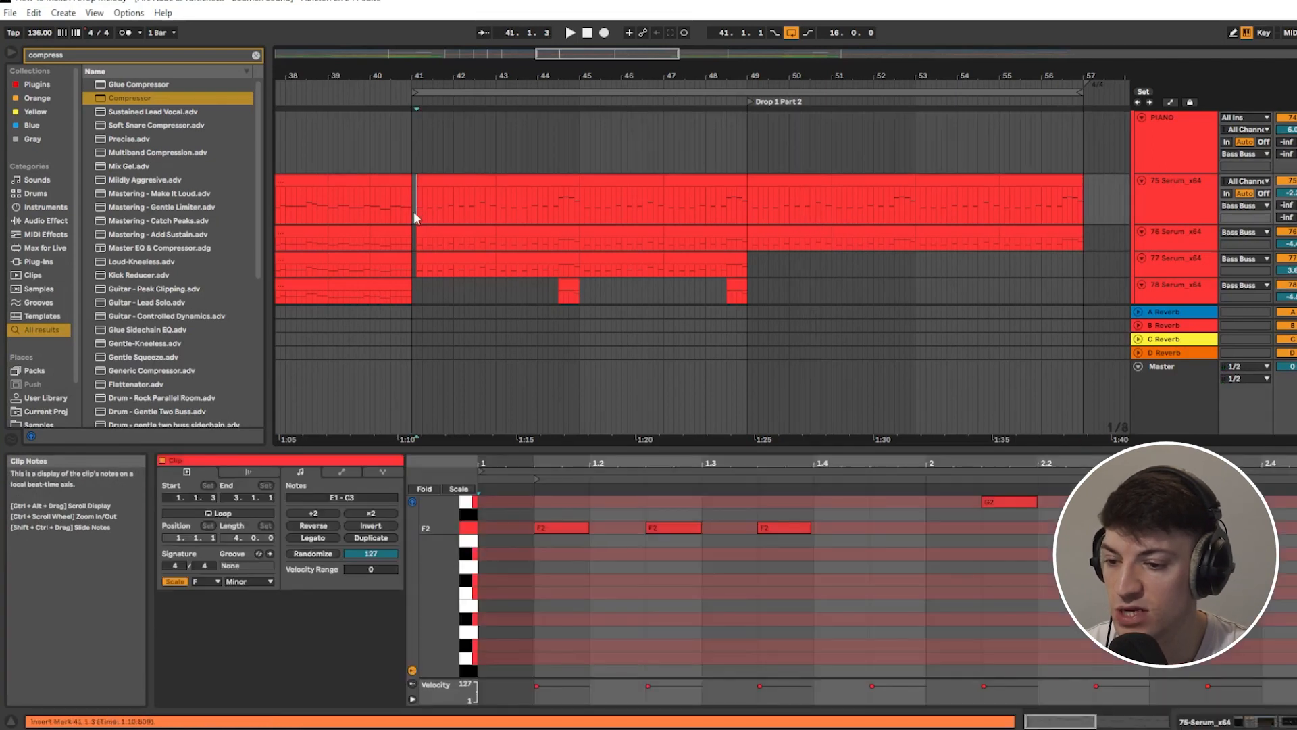
drag(414, 215, 432, 208)
click(447, 213)
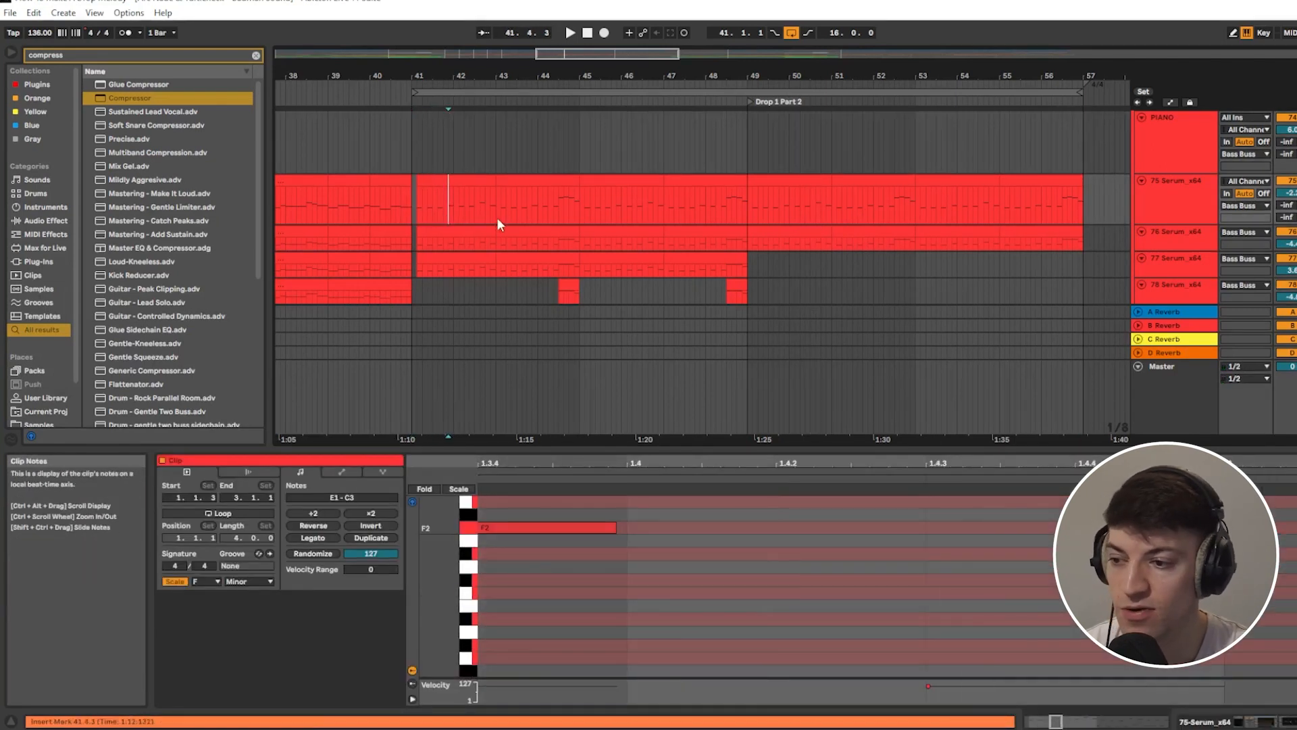
click(746, 213)
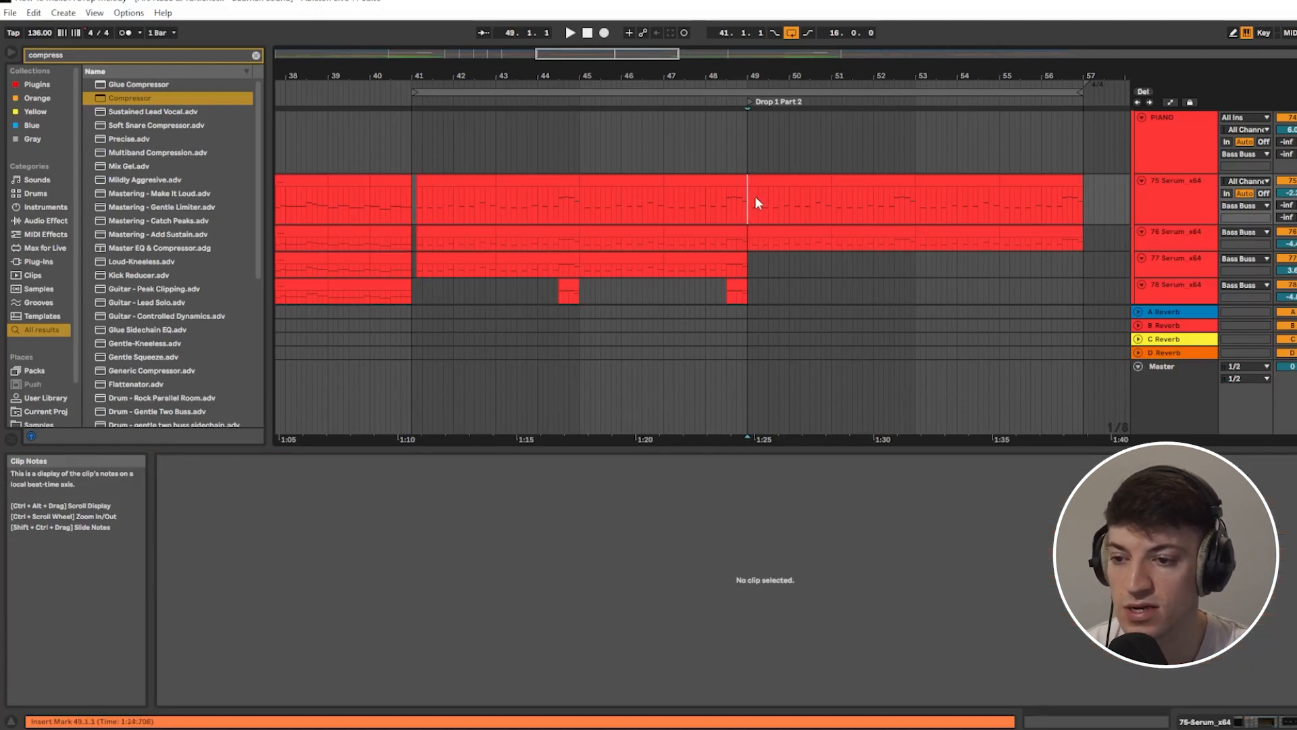
drag(751, 196, 1086, 271)
Step: Play the end of Drop 1 Part 2 from 55.4.3
drag(623, 53, 793, 55)
click(801, 164)
key(space)
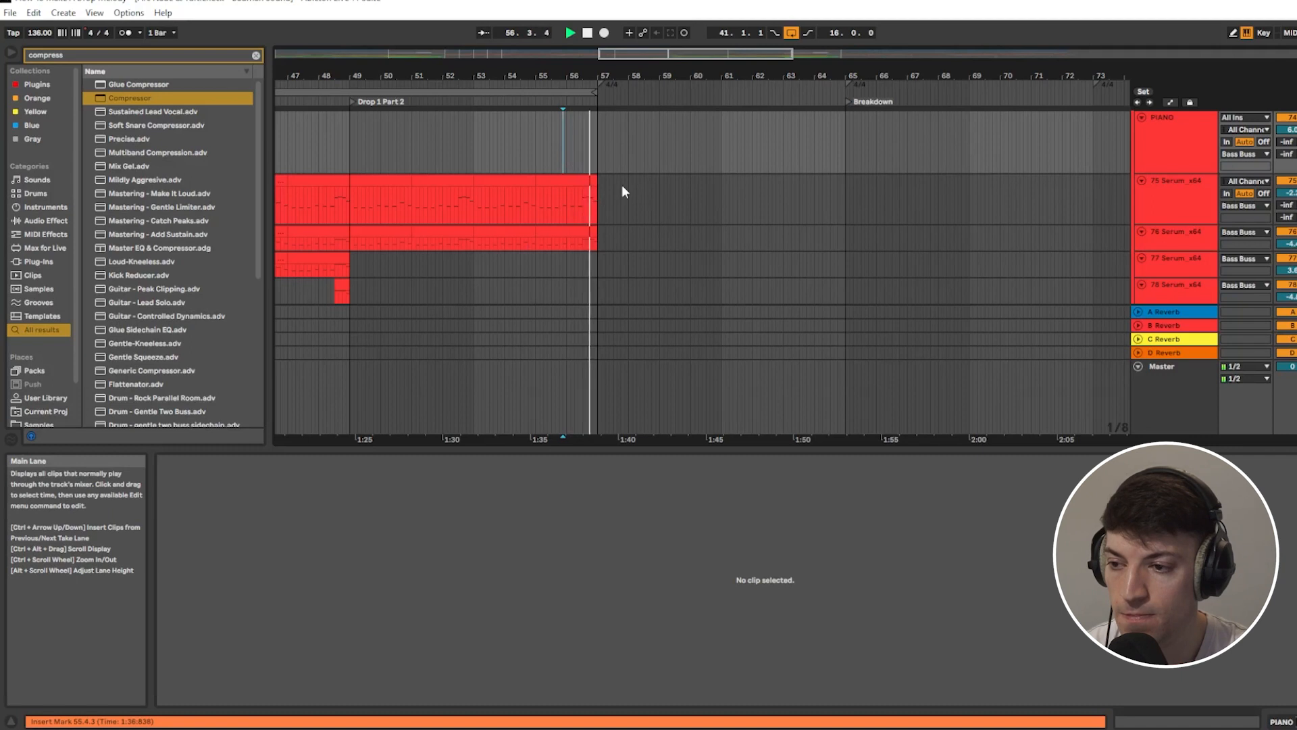
key(space)
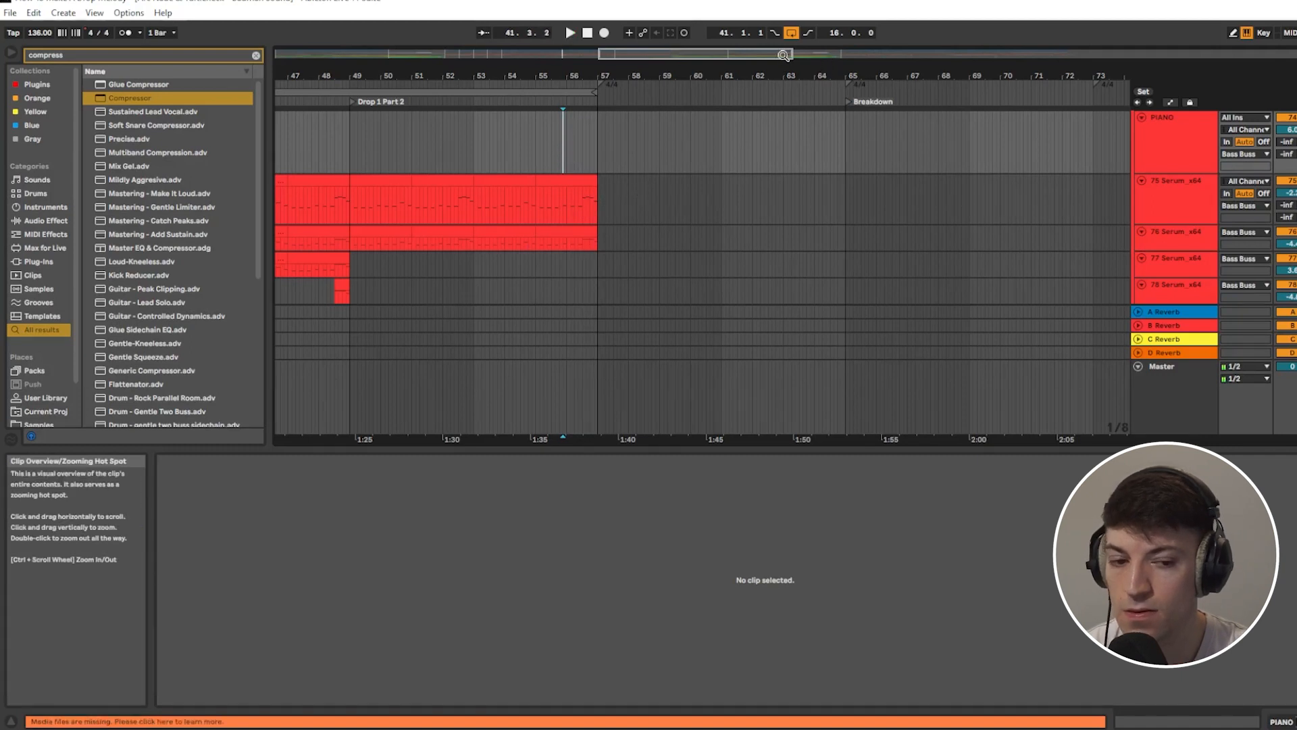
Step: Compare the 75-Serum_x64 clips at bar 25 and bar 81, and review the bass arrangement of both drops
drag(598, 54, 396, 123)
click(405, 212)
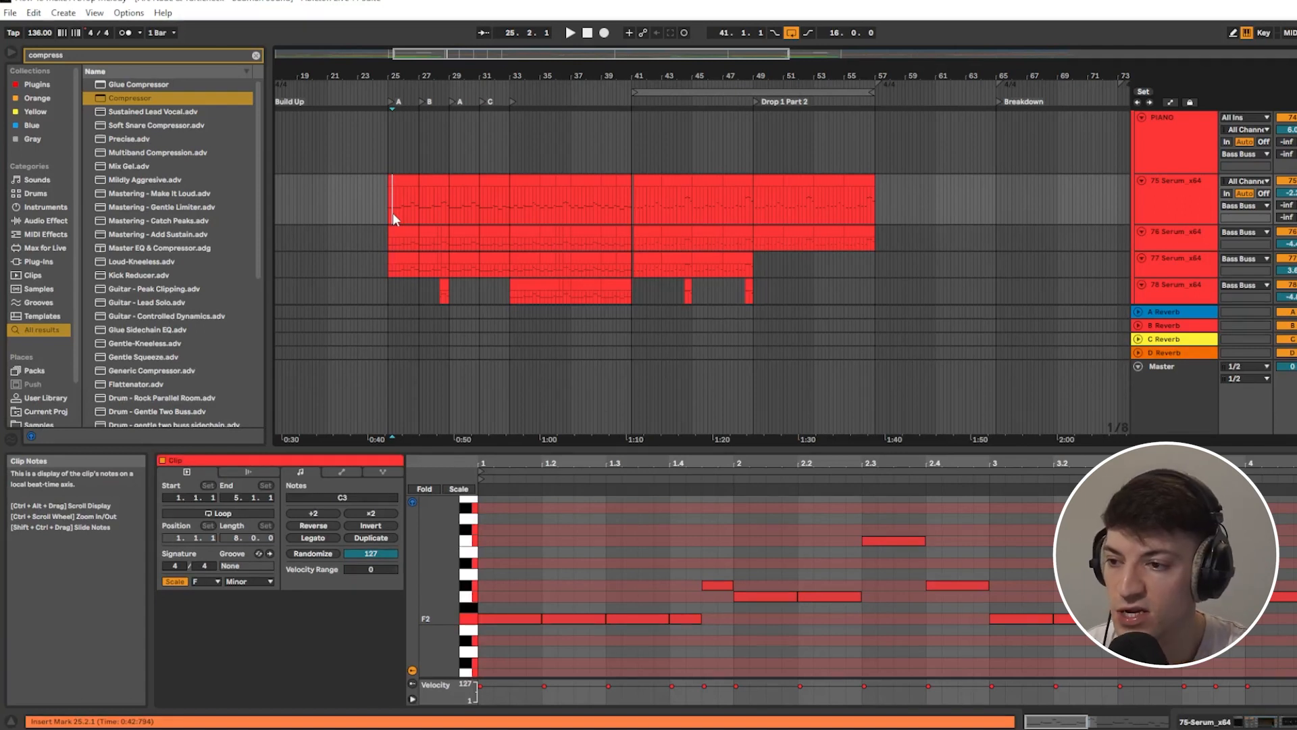
scroll(897, 260, right, 10)
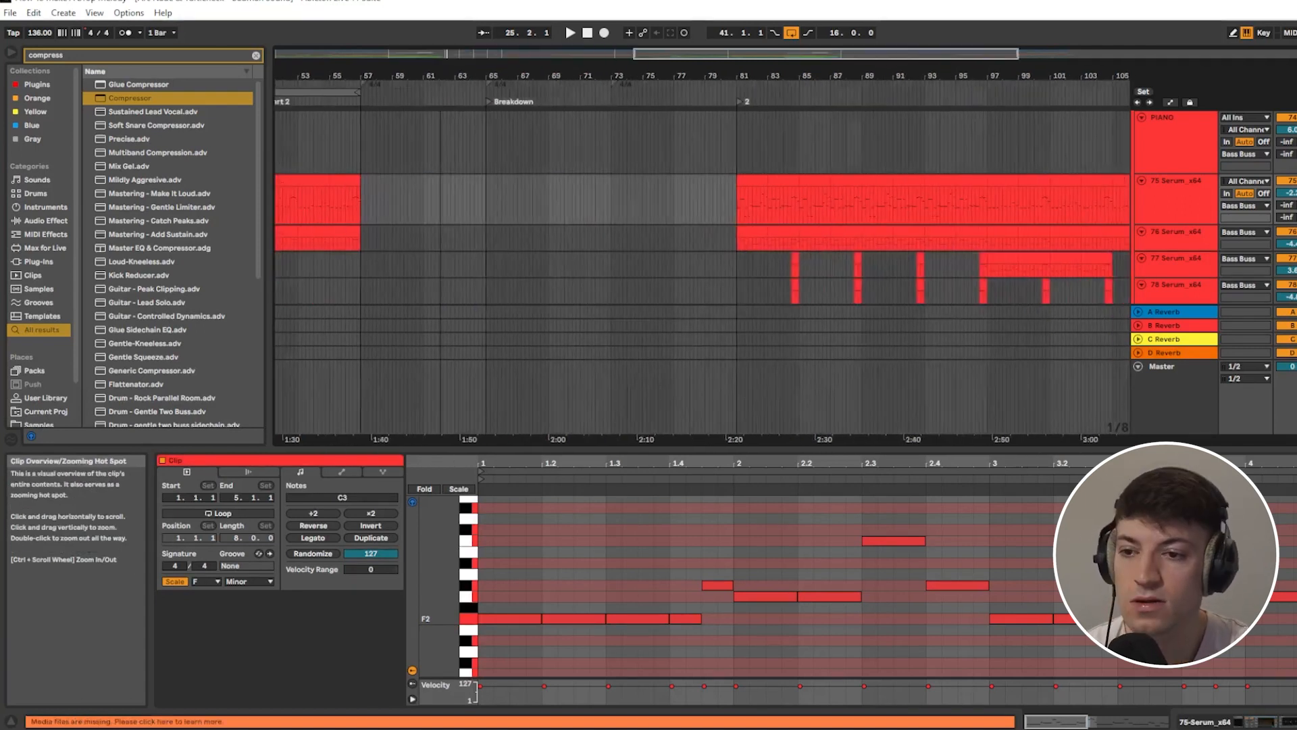
click(600, 202)
click(598, 201)
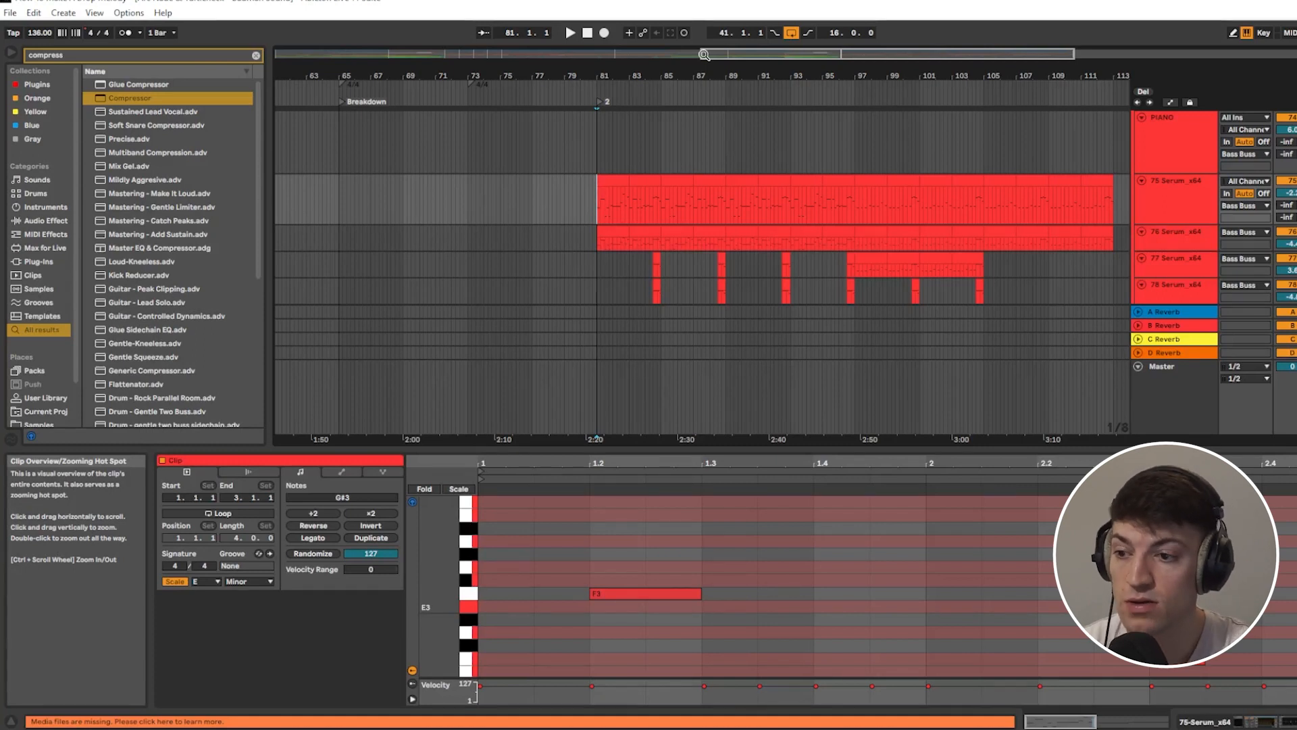
drag(705, 55, 399, 55)
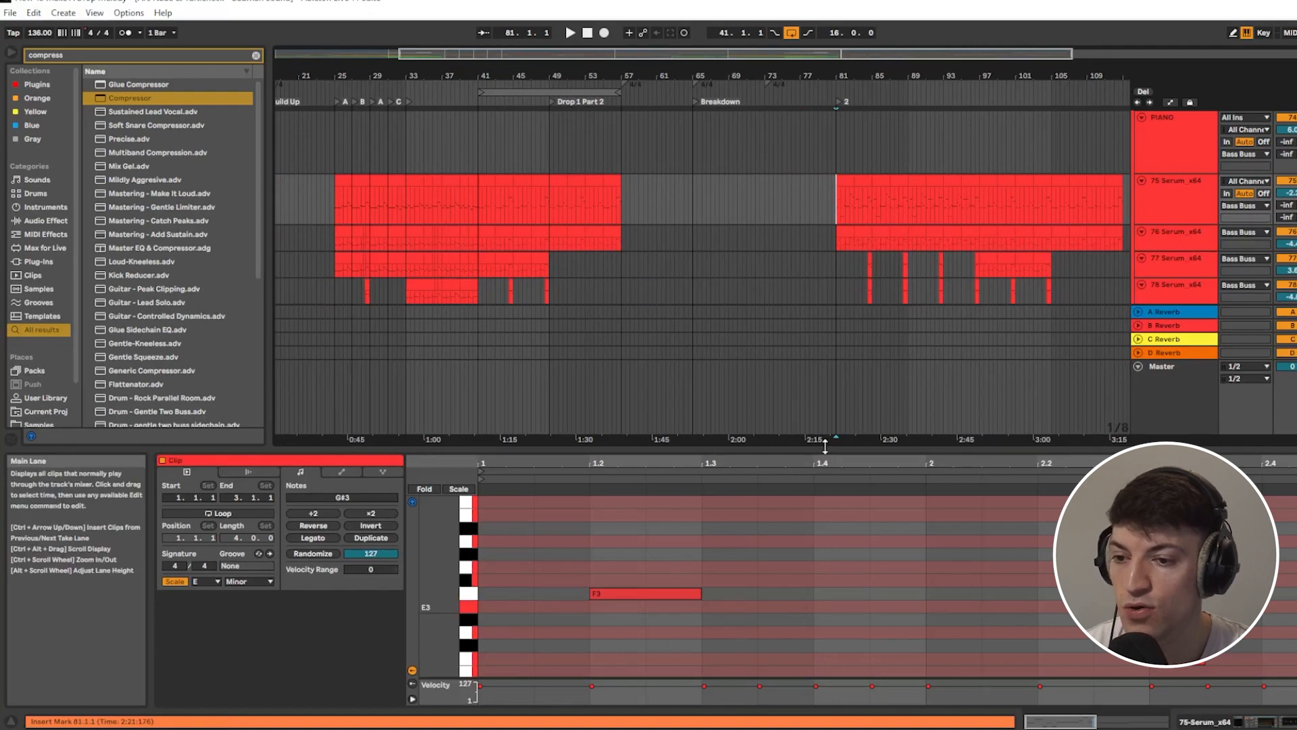
drag(779, 57, 940, 53)
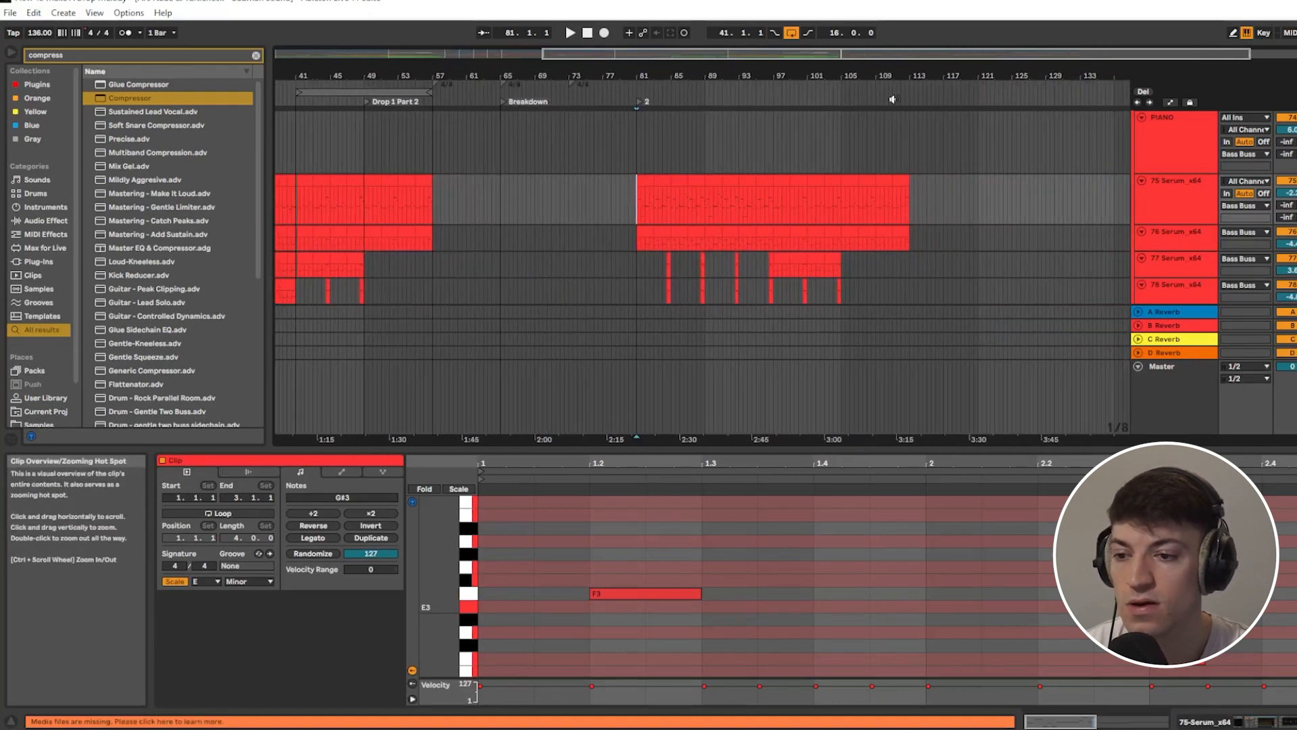
Step: Examine the opening bass clips of the second drop around bar 81 and place the insert marker at bar 79
scroll(678, 234, up, 4)
scroll(599, 234, up, 3)
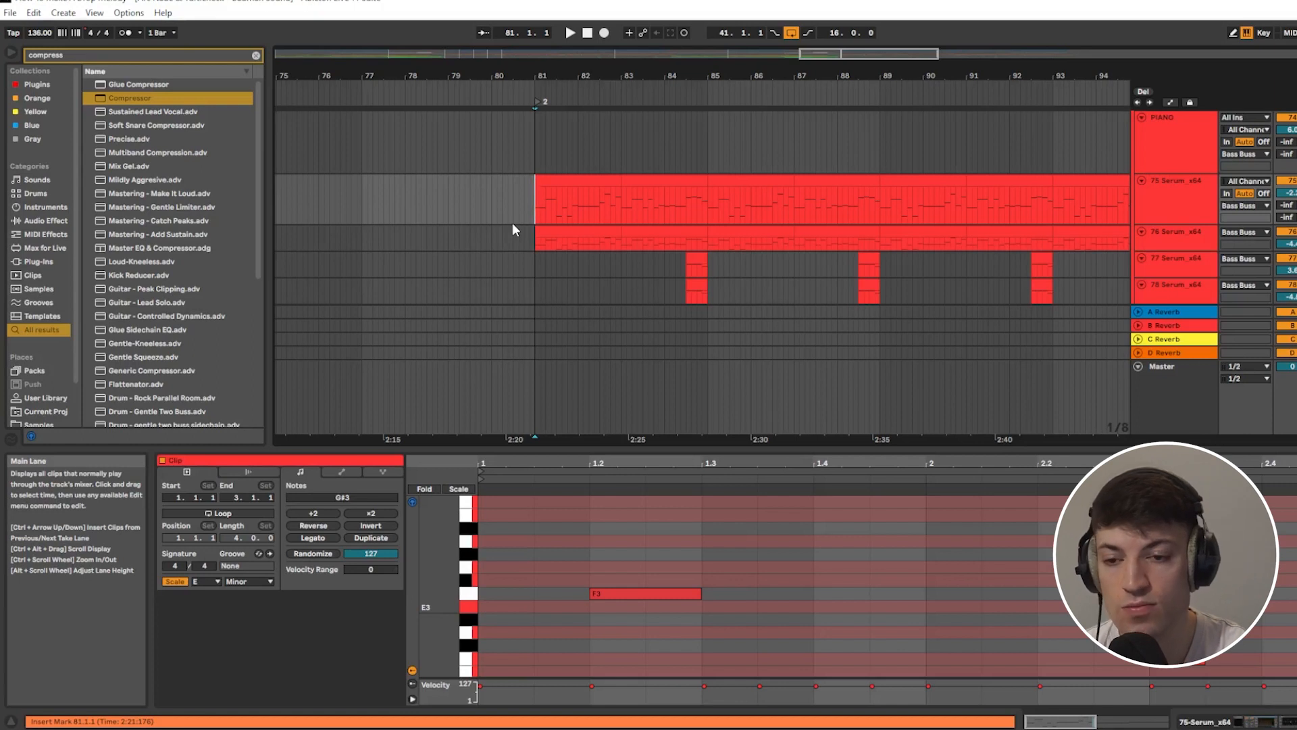
drag(800, 54, 769, 82)
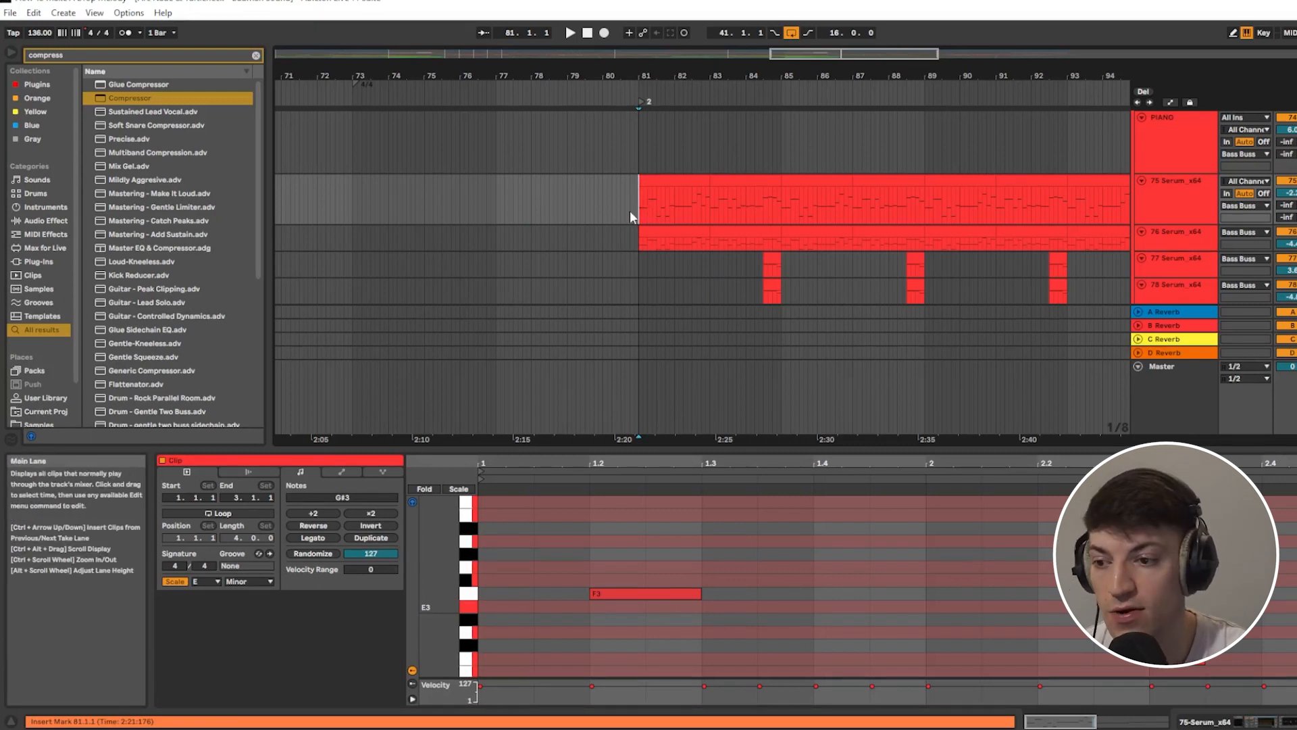
click(602, 204)
drag(823, 56, 848, 60)
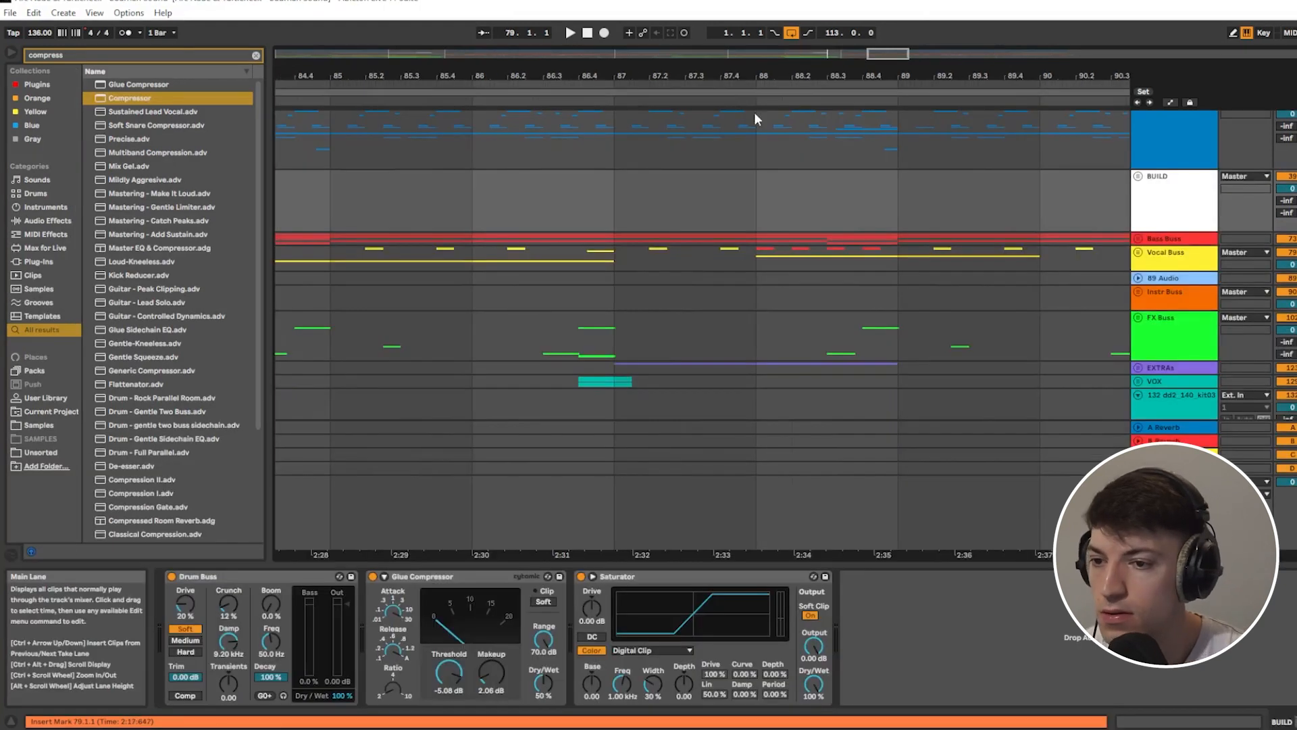
Step: Unfold the Bass Buss group and start playback from bar 80, just before the second drop
drag(869, 54, 819, 66)
click(1139, 239)
click(453, 273)
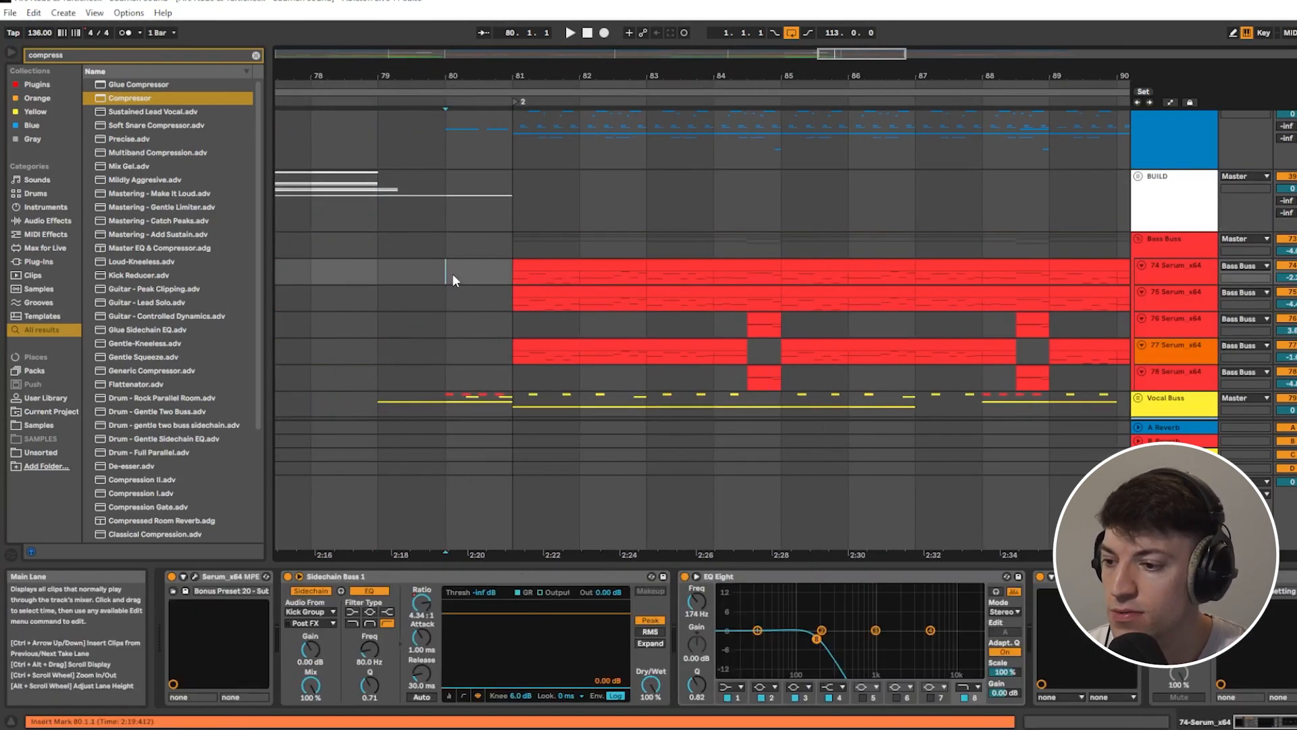
key(space)
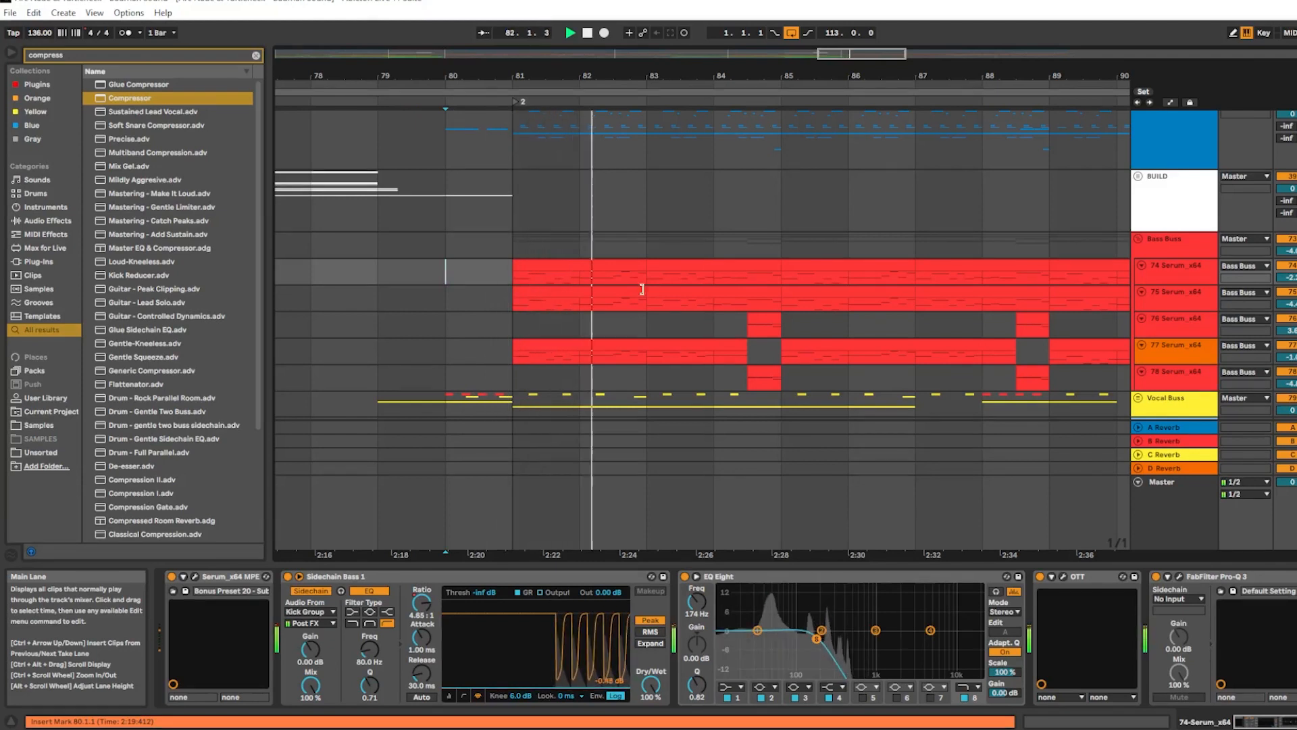
Step: Follow the second drop's bass playback across the Serum tracks to bar 97 and stop it
scroll(669, 291, down, 2)
drag(778, 75, 715, 72)
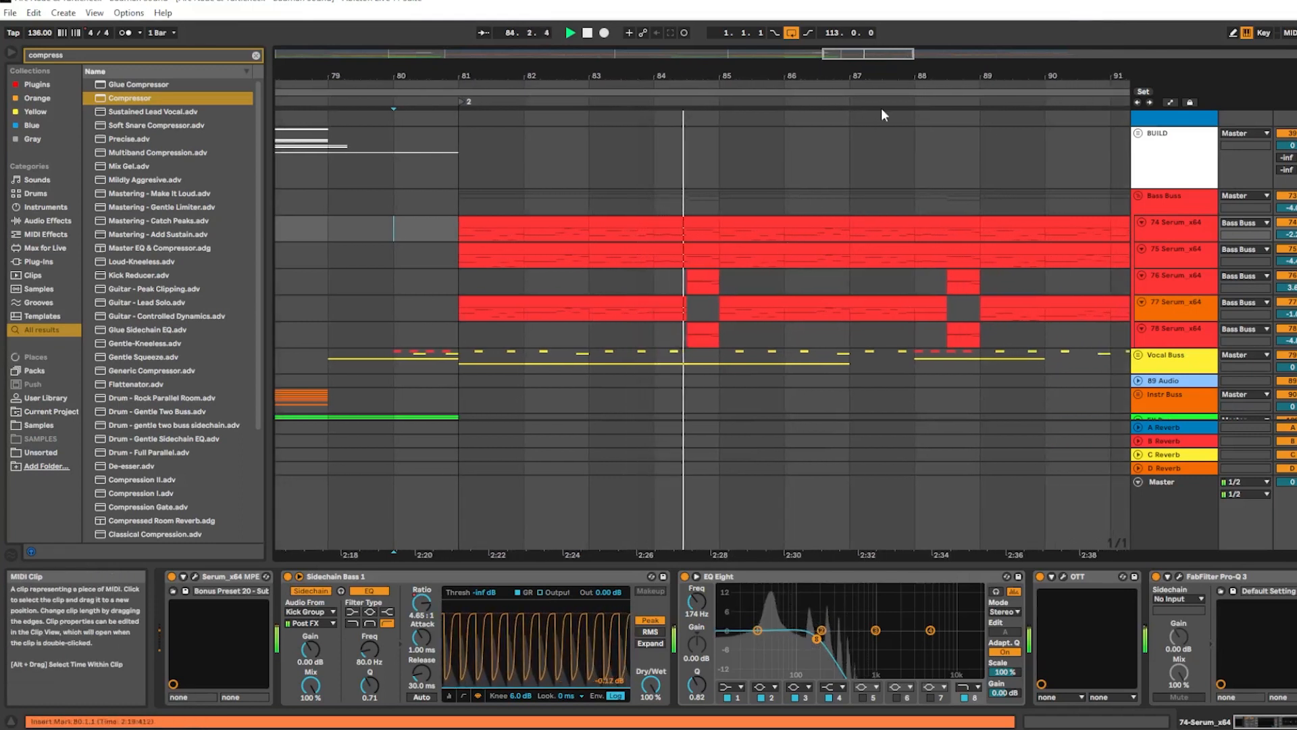
drag(911, 54, 948, 54)
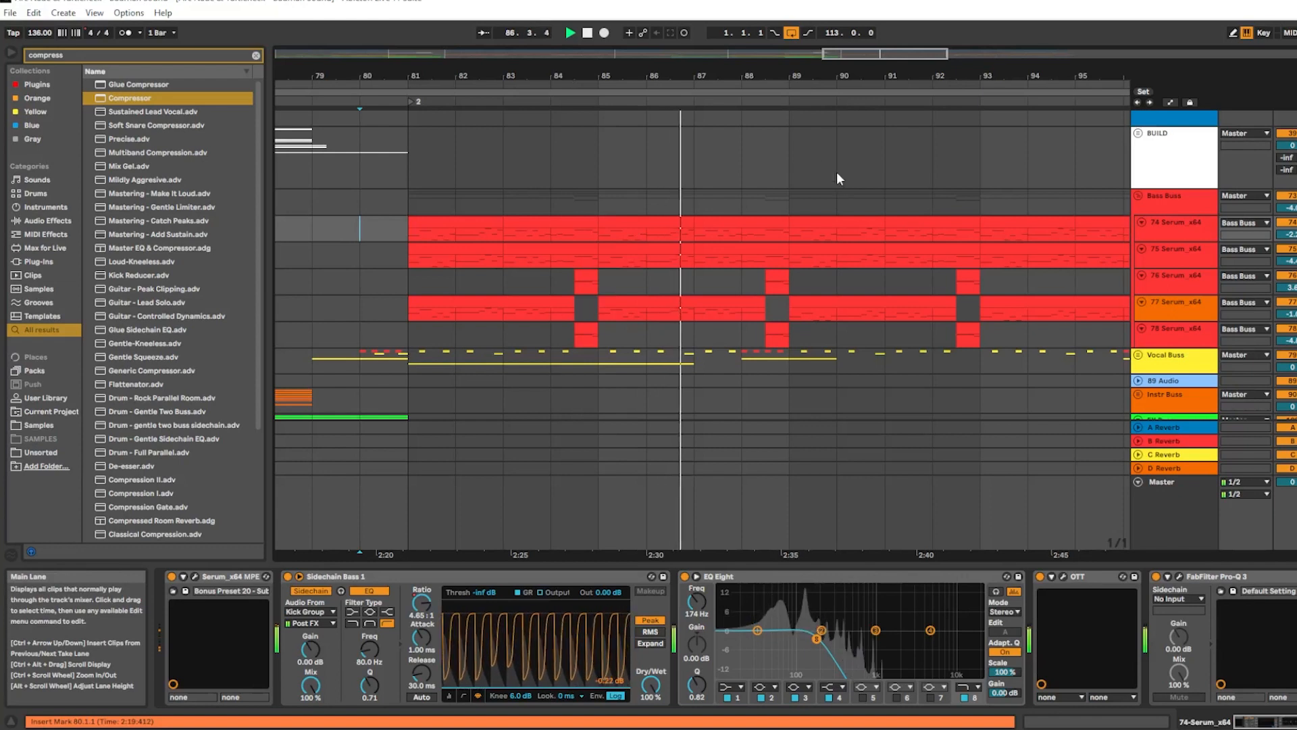
drag(949, 54, 966, 53)
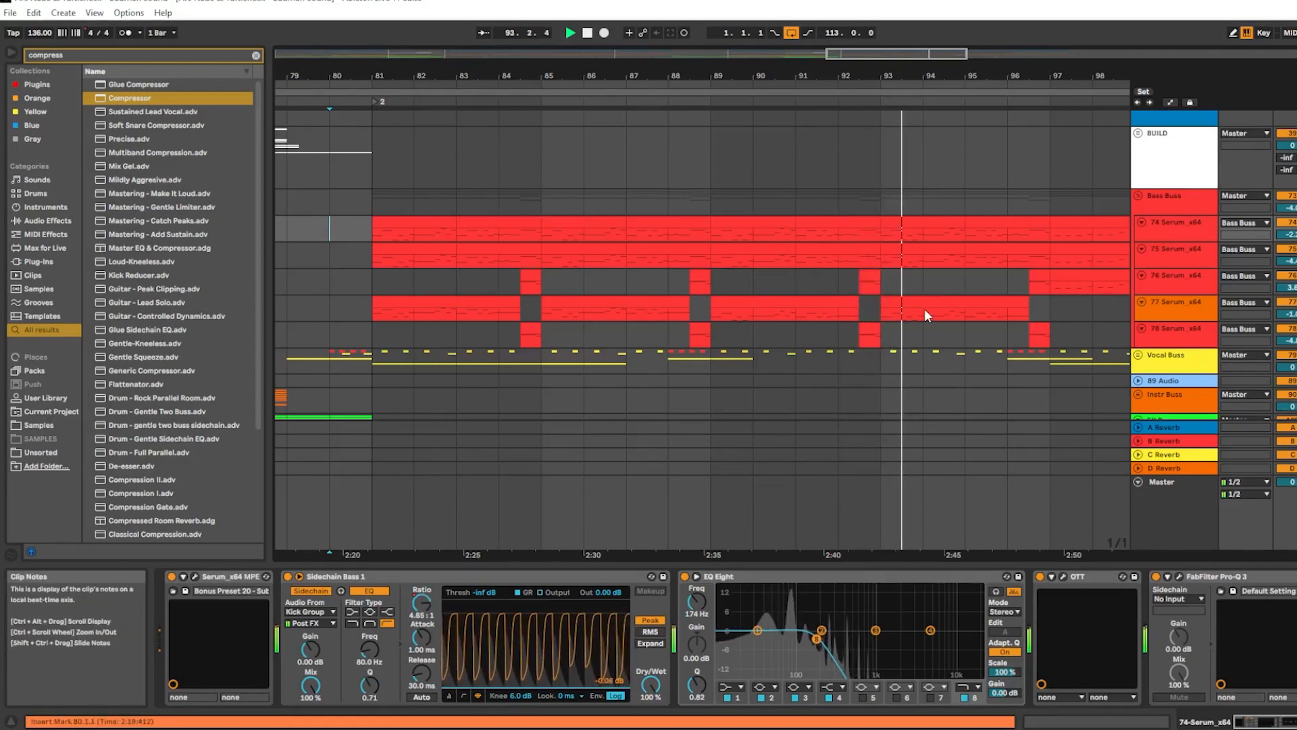
scroll(923, 315, down, 1)
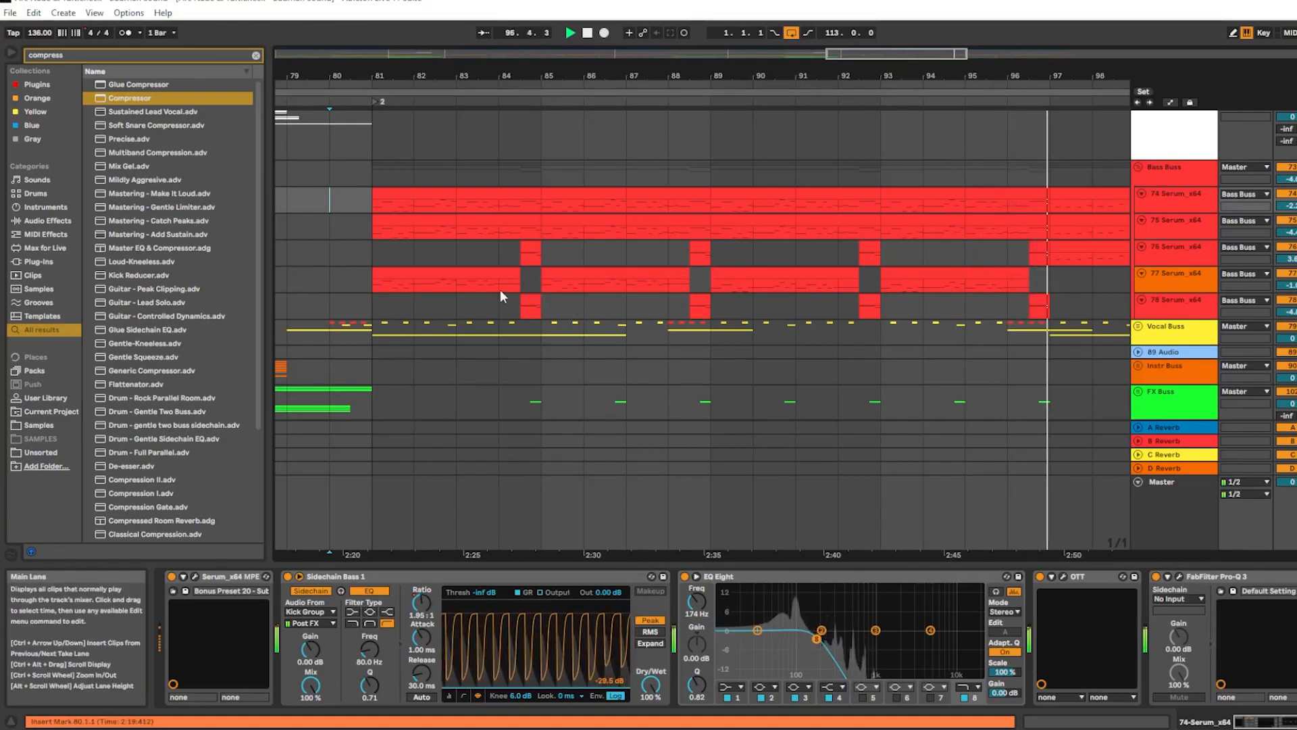
click(477, 271)
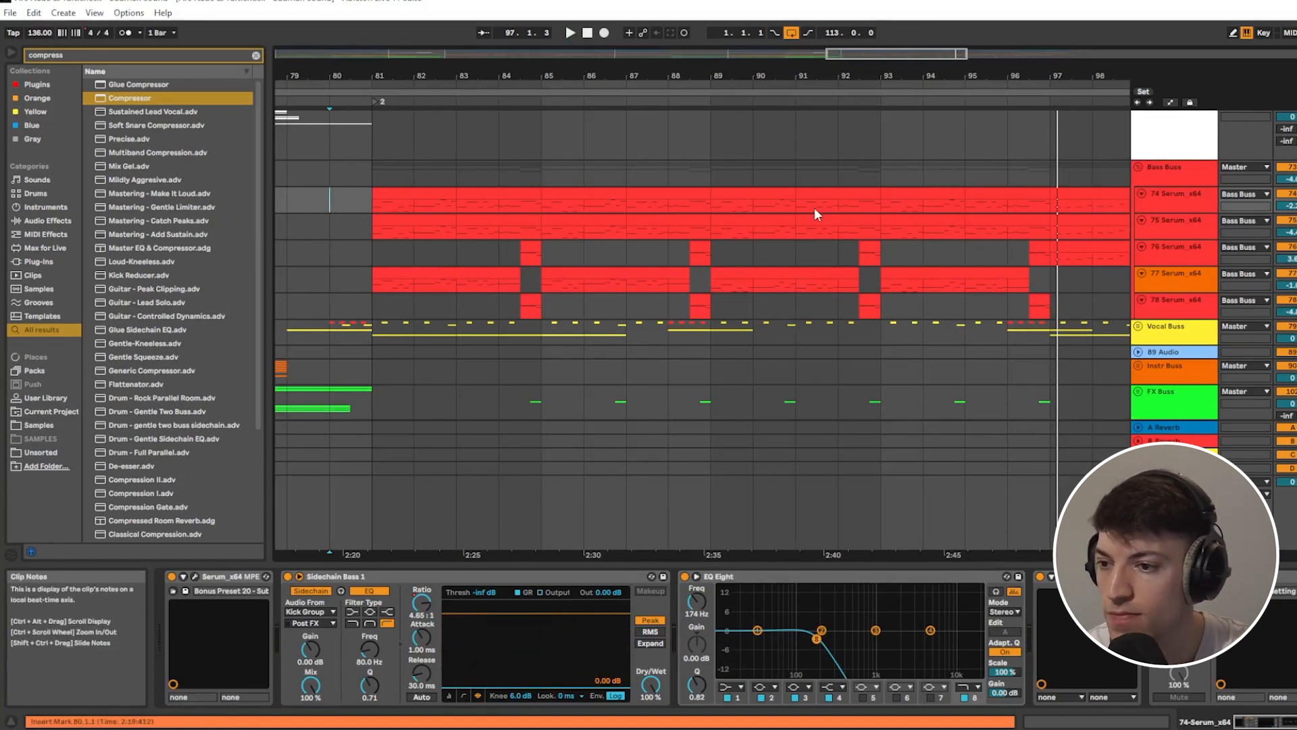
Step: Open the 74-Serum_x64 clip at bar 81 and examine its upper notes over the two bars
click(1185, 282)
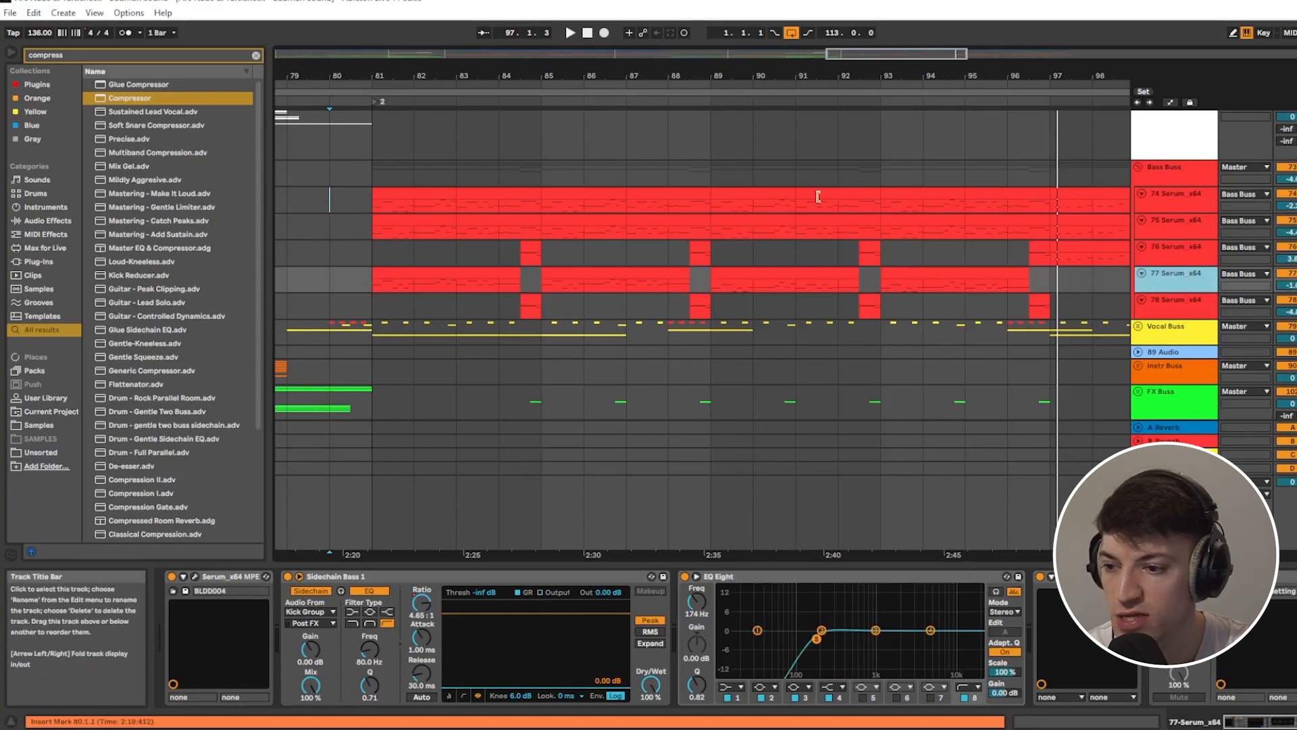
double_click(433, 200)
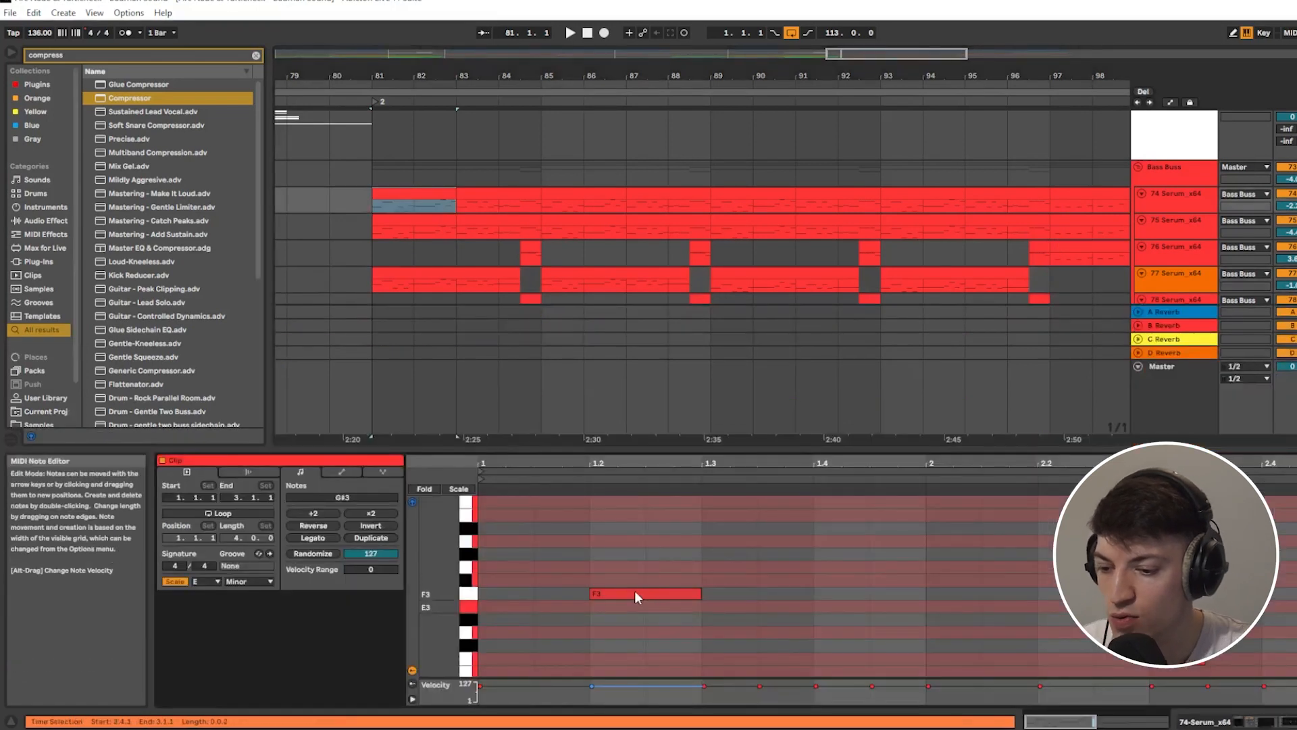
scroll(636, 592, down, 3)
scroll(719, 576, up, 1)
scroll(719, 577, down, 2)
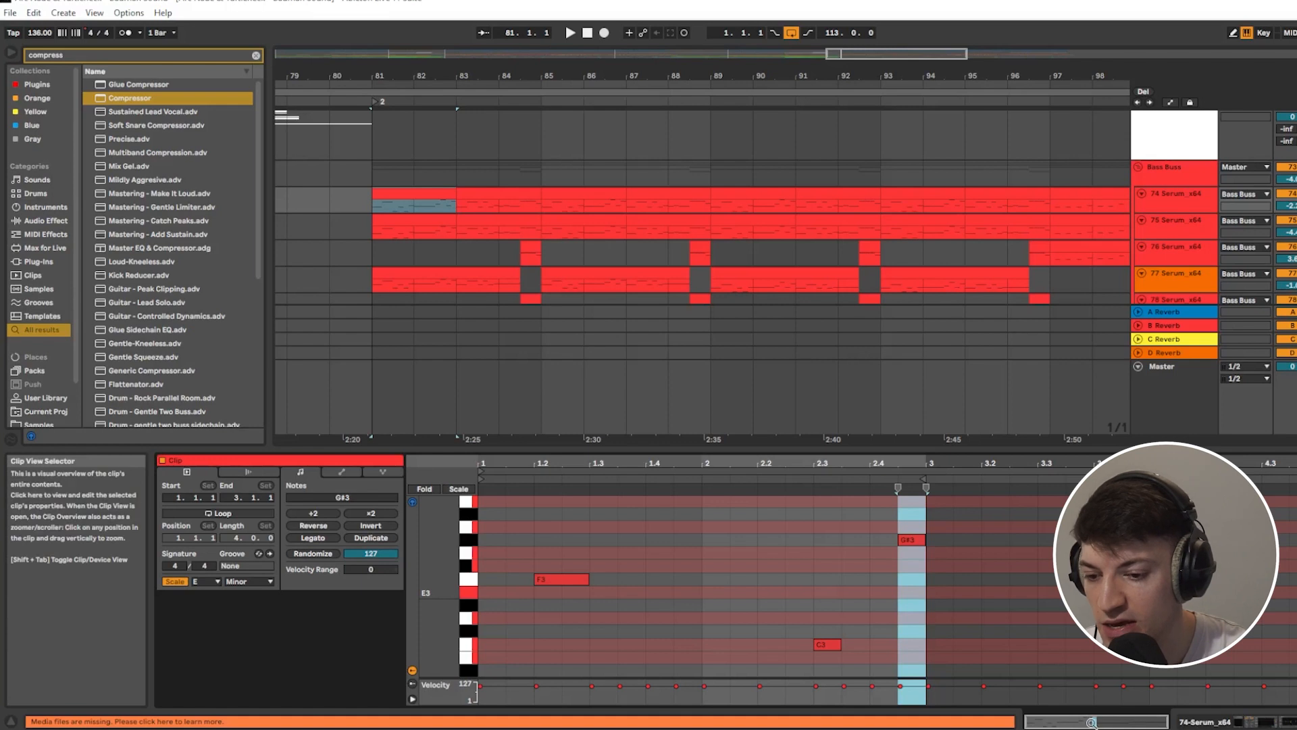
Step: Check the 74-Serum_x64 device chain and return to the bar 81 clip to view its lower notes
key(shift+Tab)
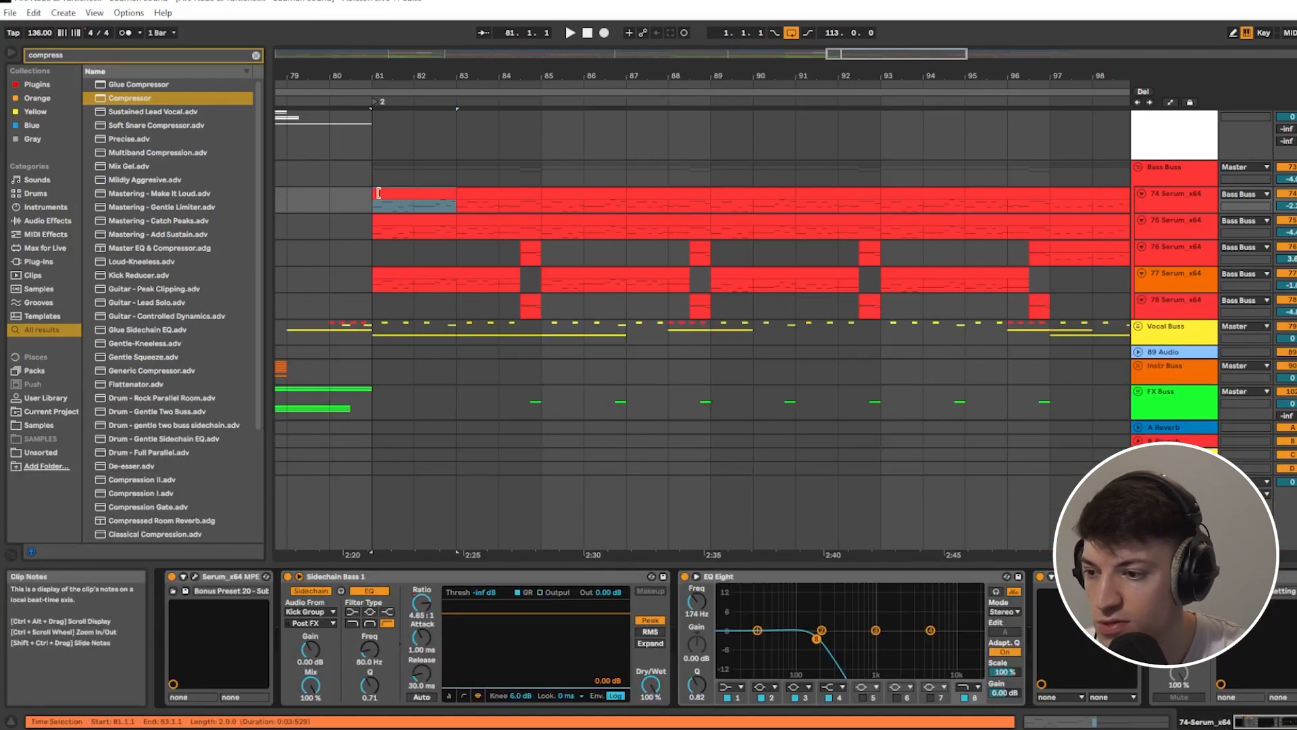
key(shift+Tab)
scroll(646, 553, down, 3)
scroll(741, 635, down, 5)
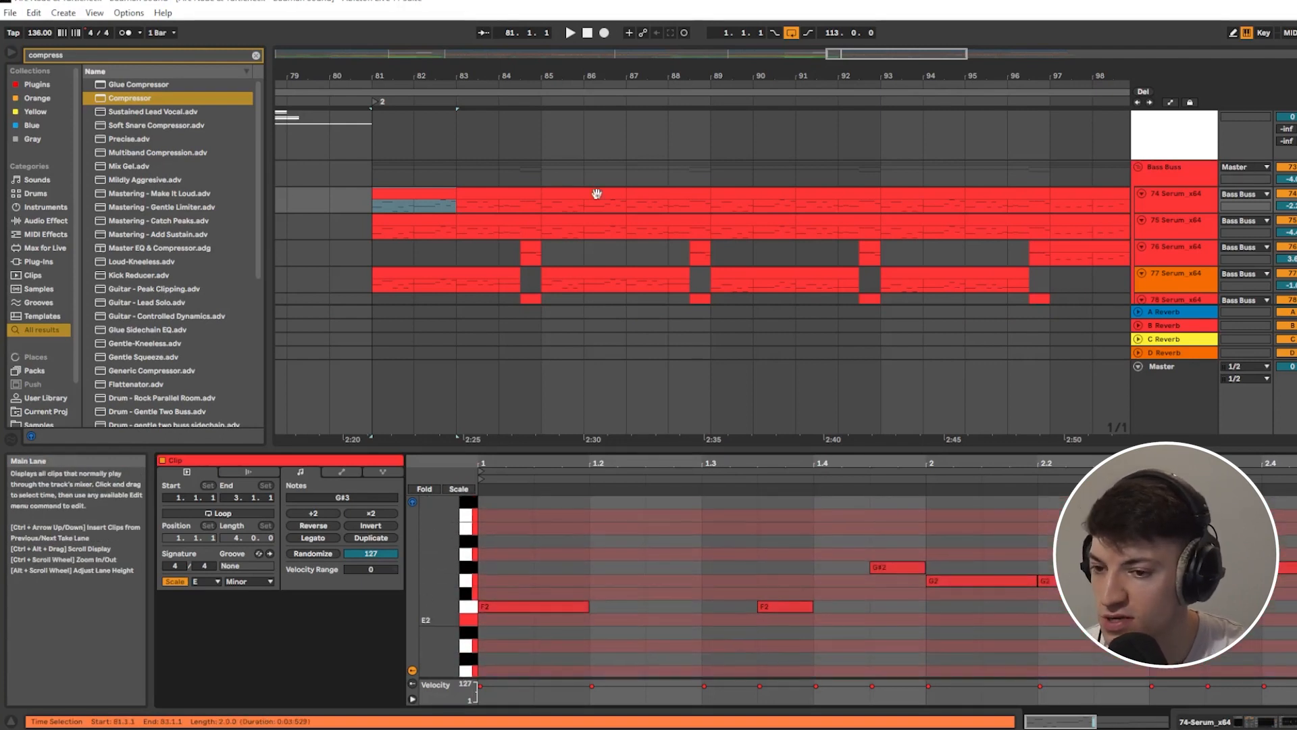
scroll(832, 247, down, 1)
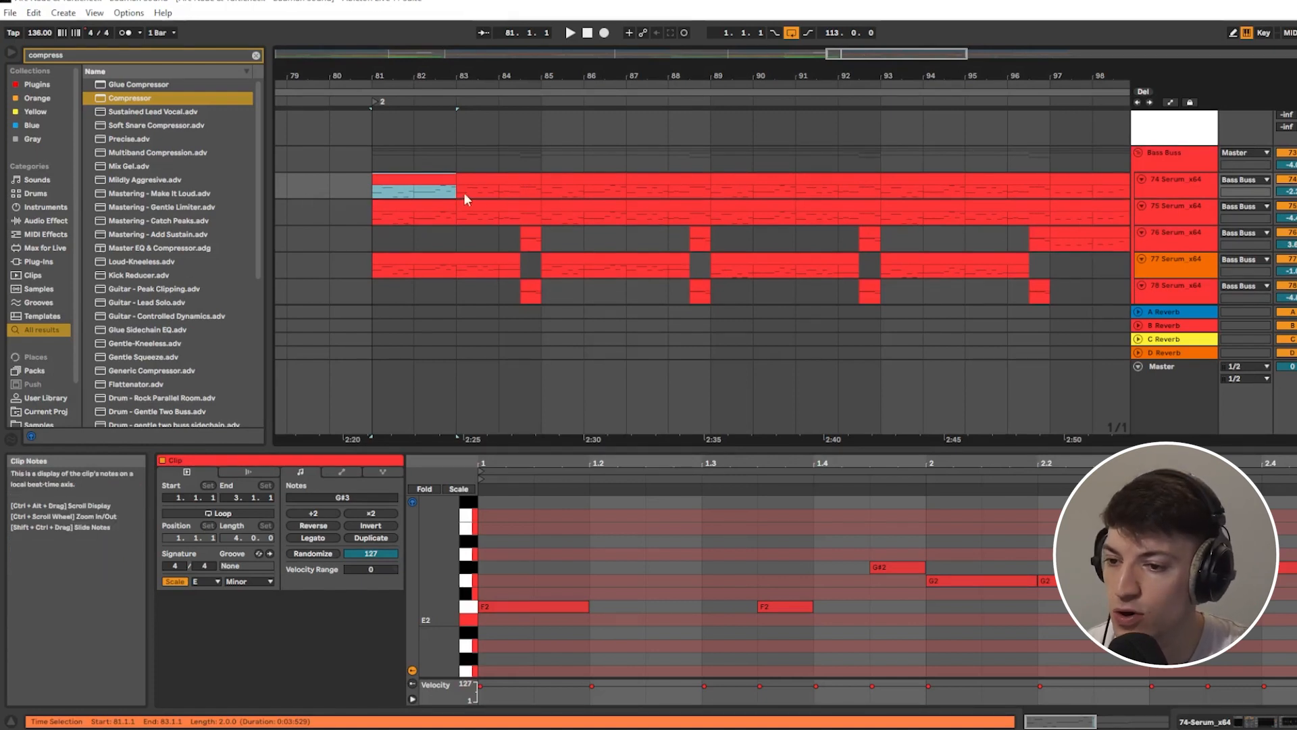
Step: Compare the Serum bass clips in the second drop before and after bar 97 with the first drop's section from bar 33
scroll(602, 197, down, 3)
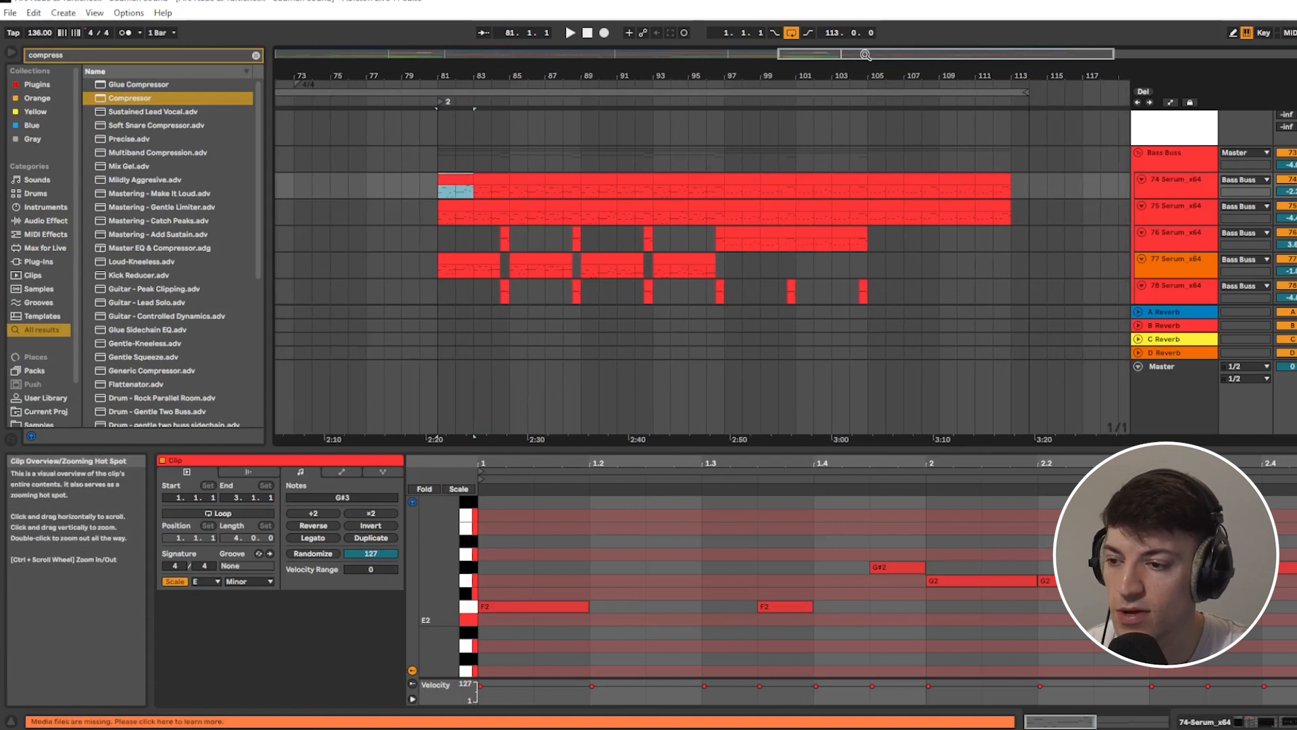
drag(440, 189, 727, 256)
drag(727, 162, 1012, 254)
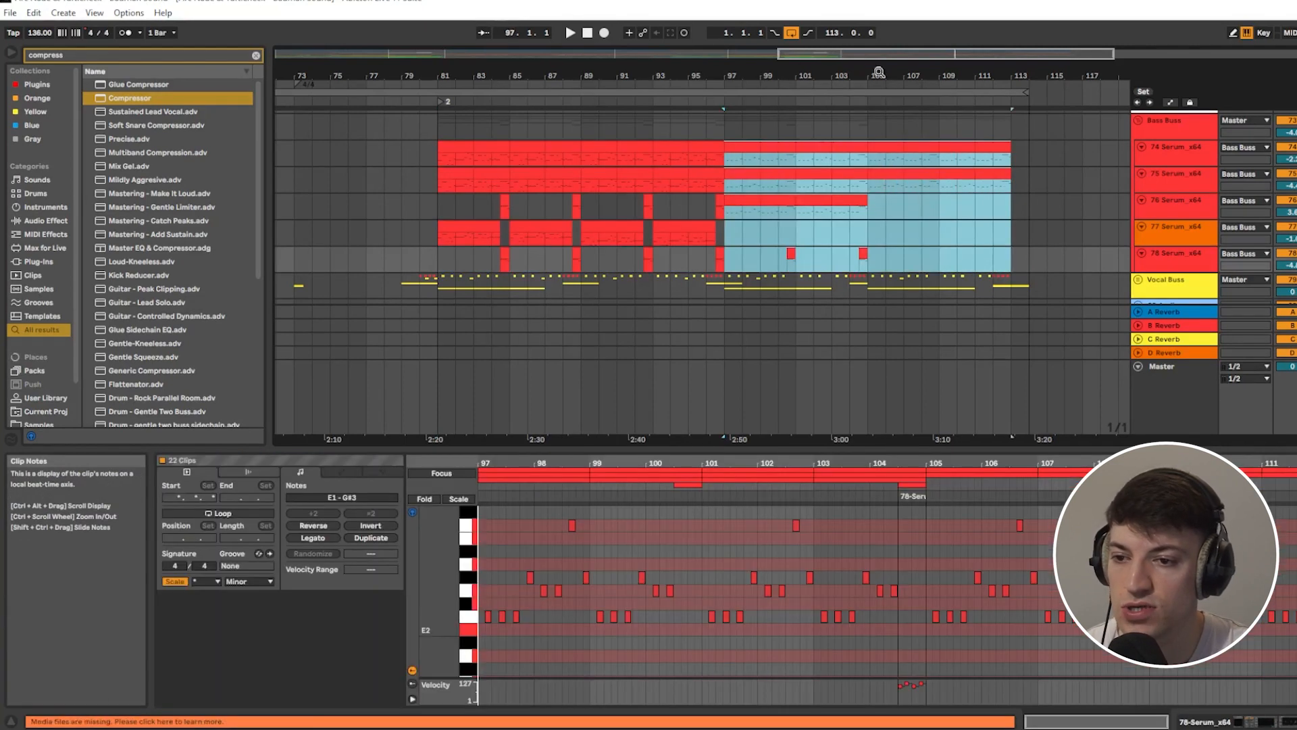
drag(779, 54, 448, 55)
drag(346, 263, 487, 157)
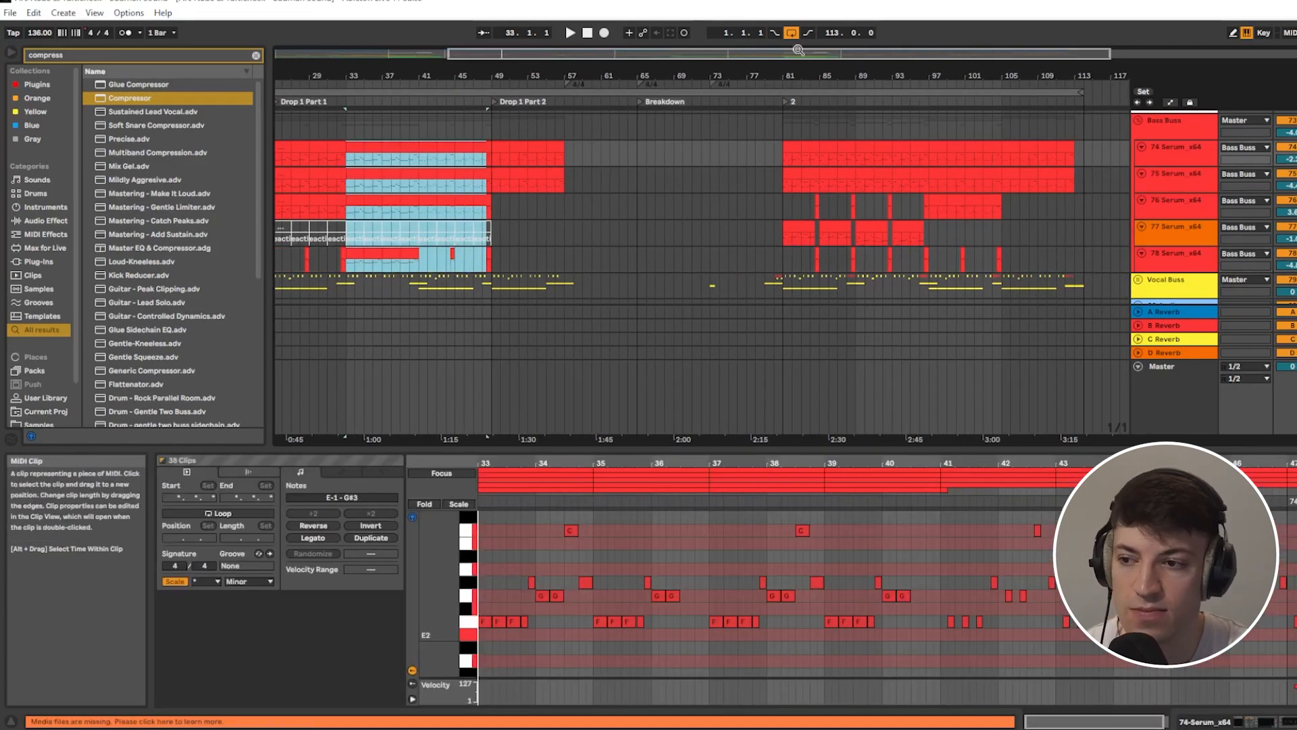
drag(760, 54, 924, 52)
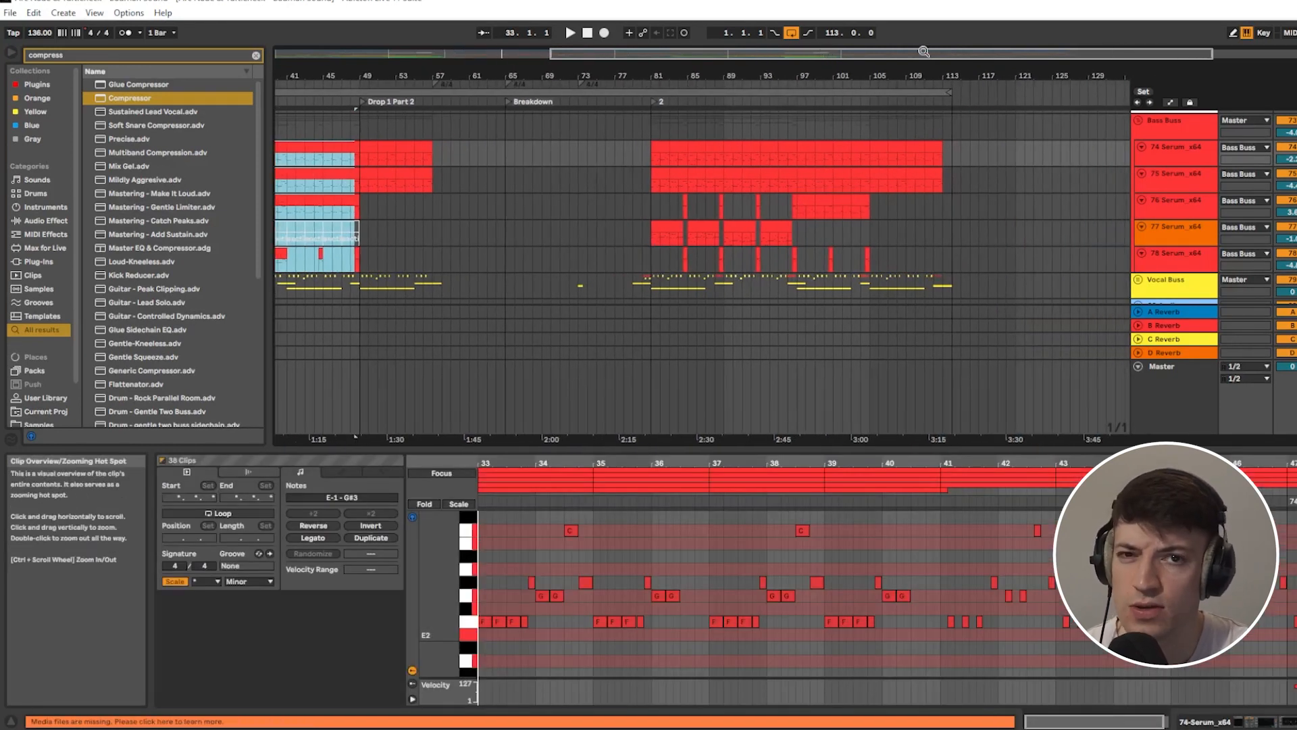
drag(798, 157, 955, 251)
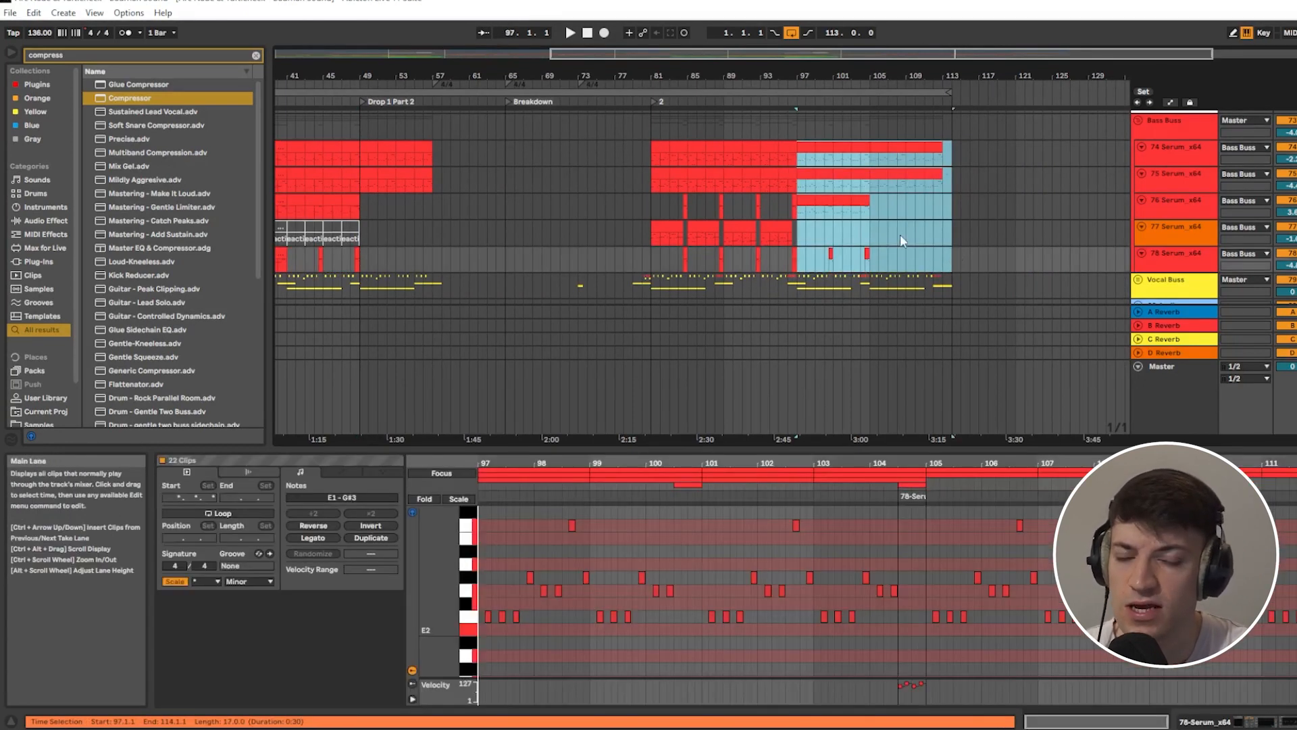